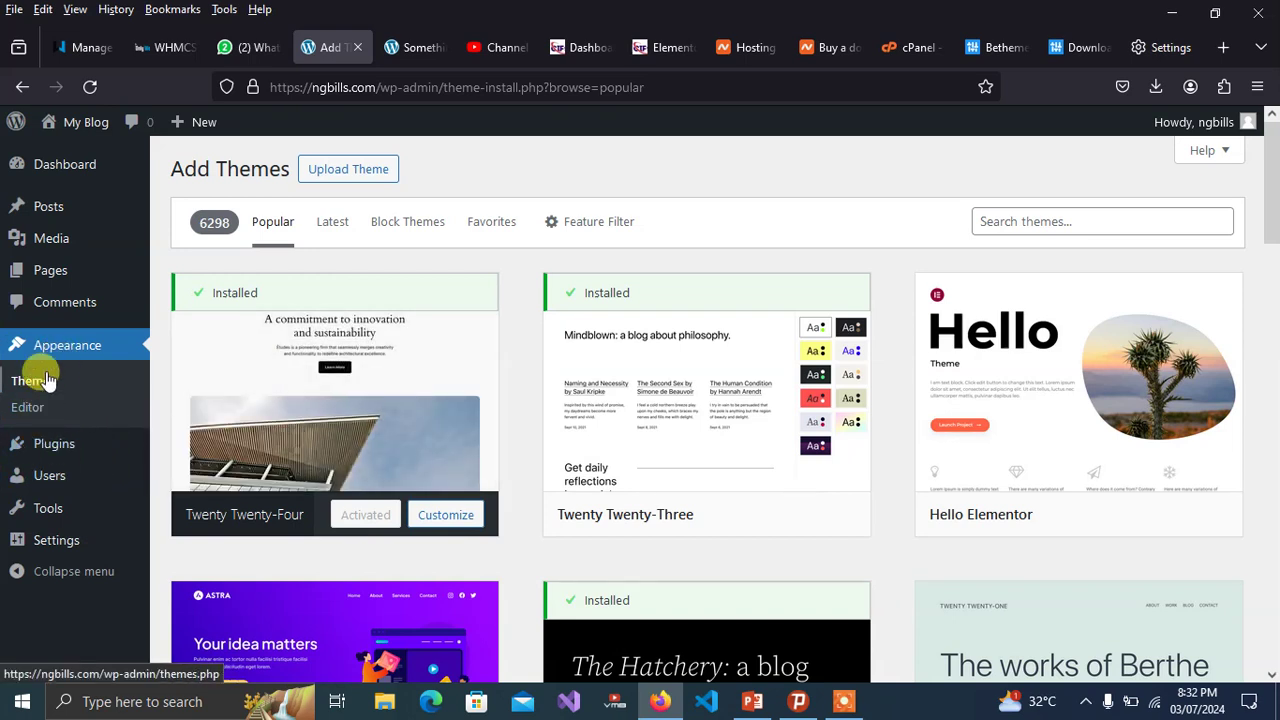
- Install the Astra theme from the popular themes available to add, and activate it on the site
mouse_move(55, 455)
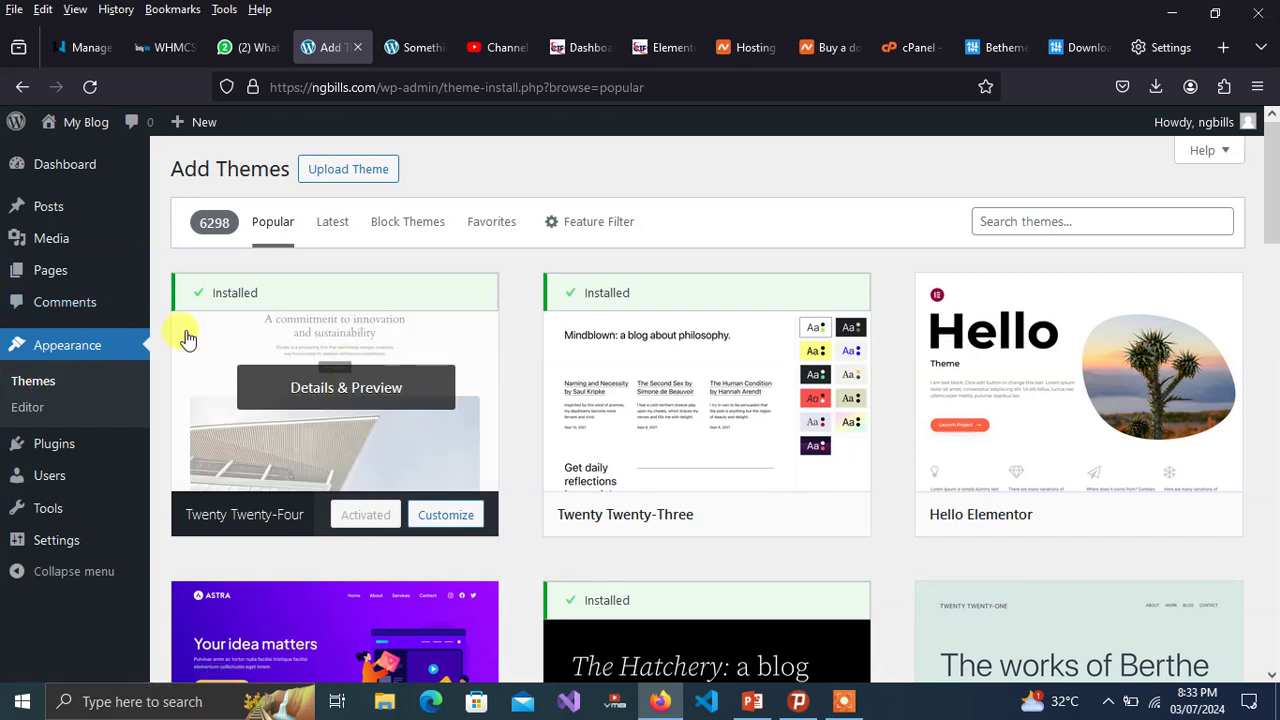
left_click(60, 347)
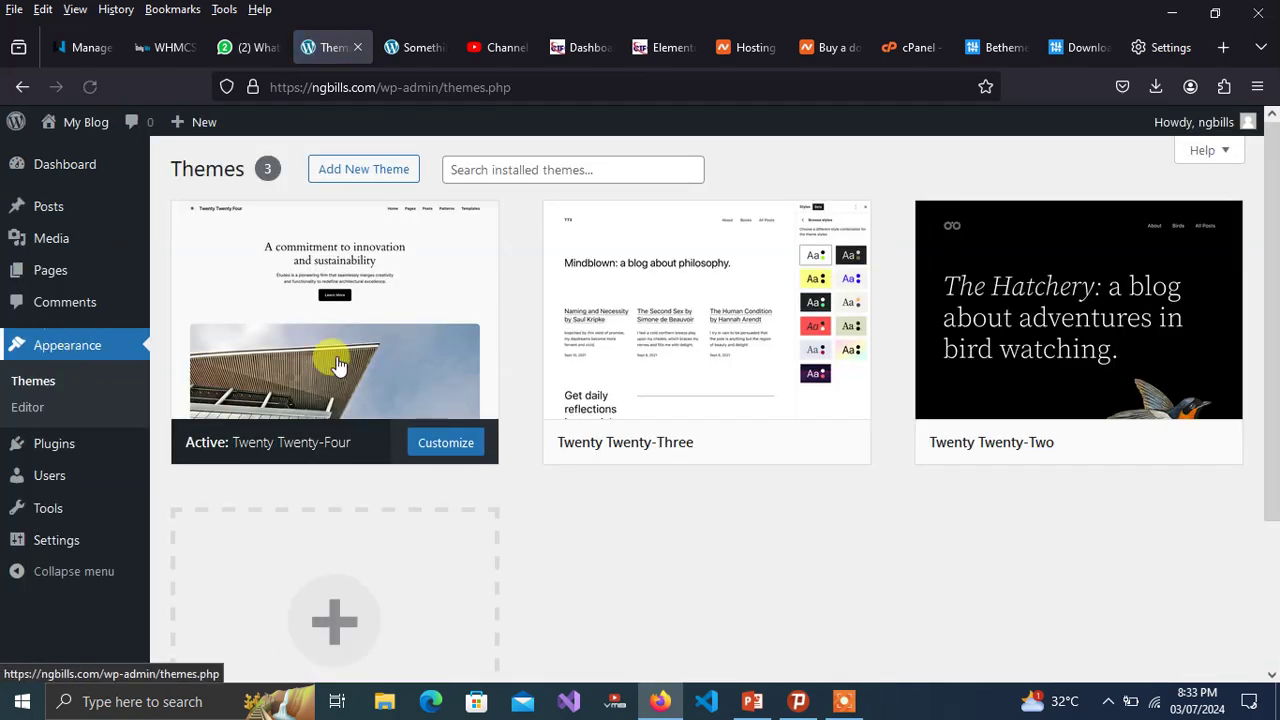
left_click(376, 180)
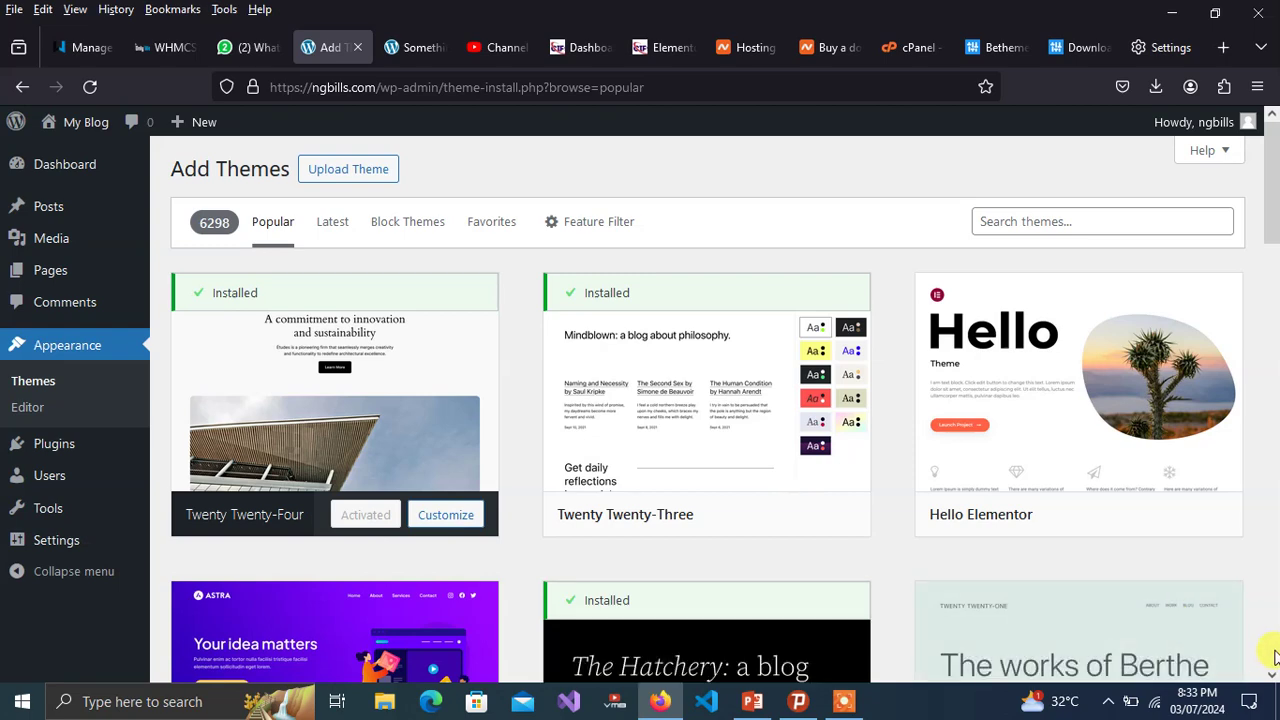
scroll(1272, 677, "down", 2)
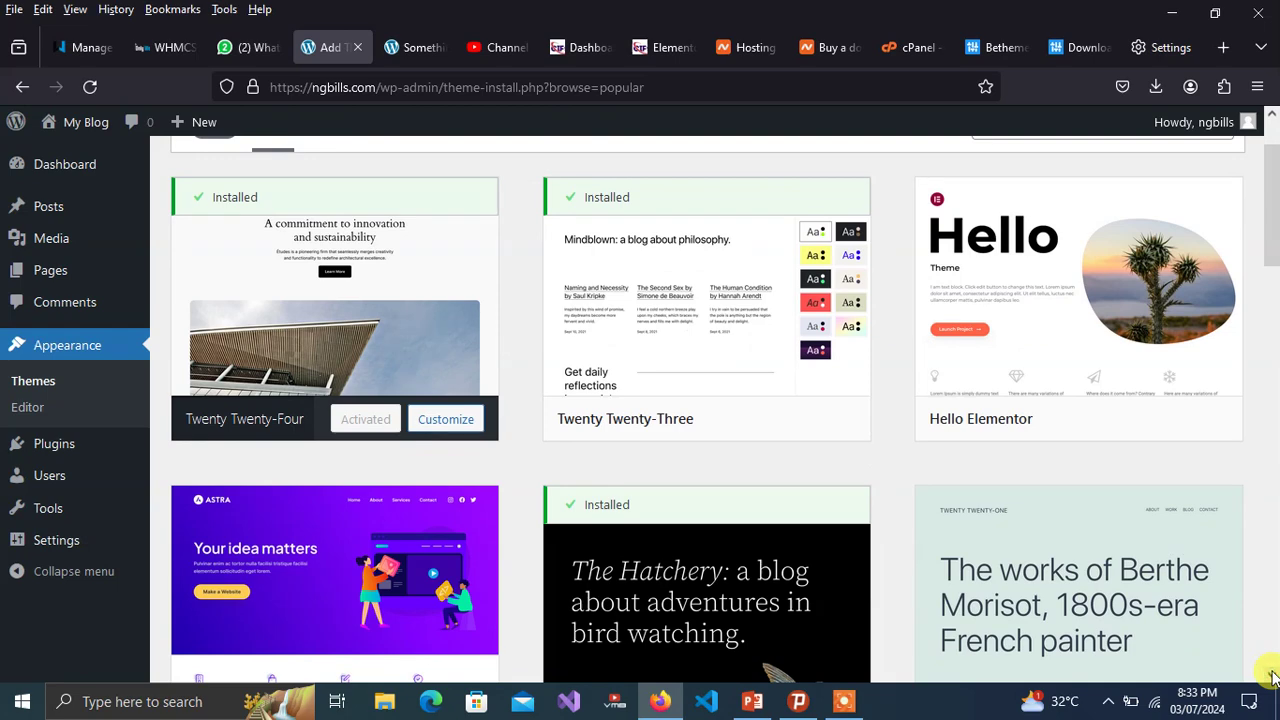
scroll(1272, 677, "down", 2)
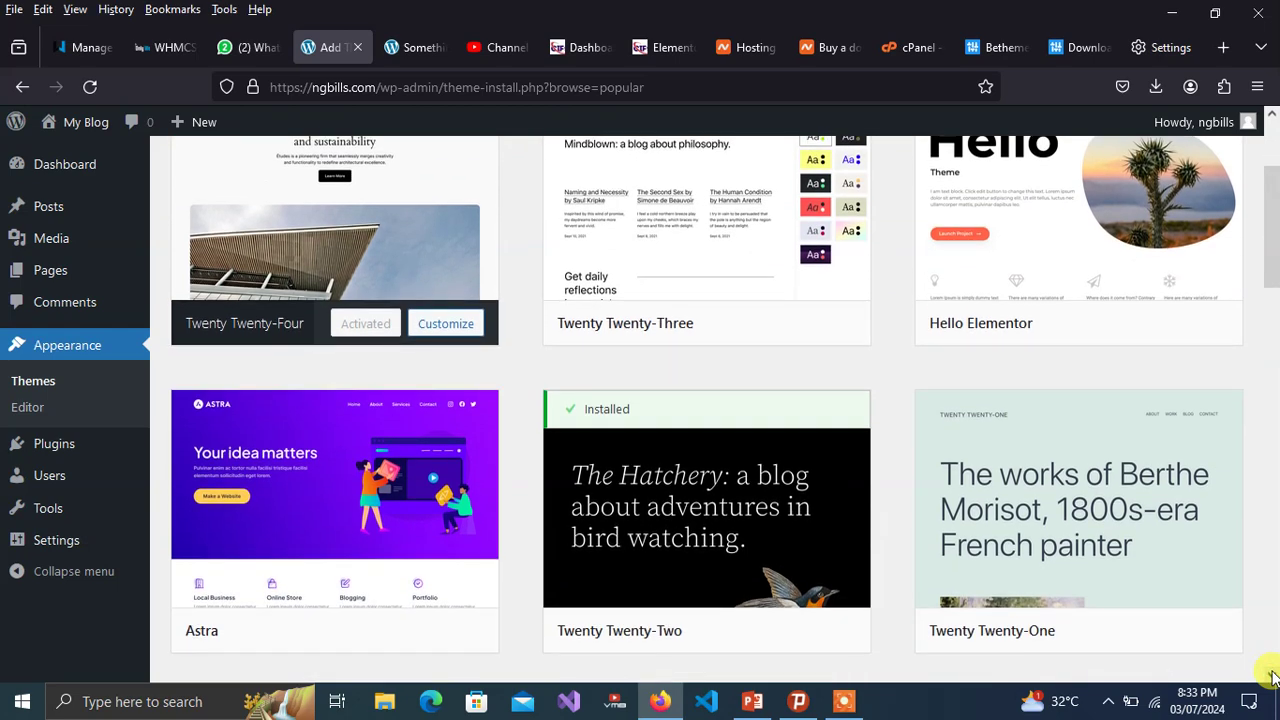
mouse_move(343, 505)
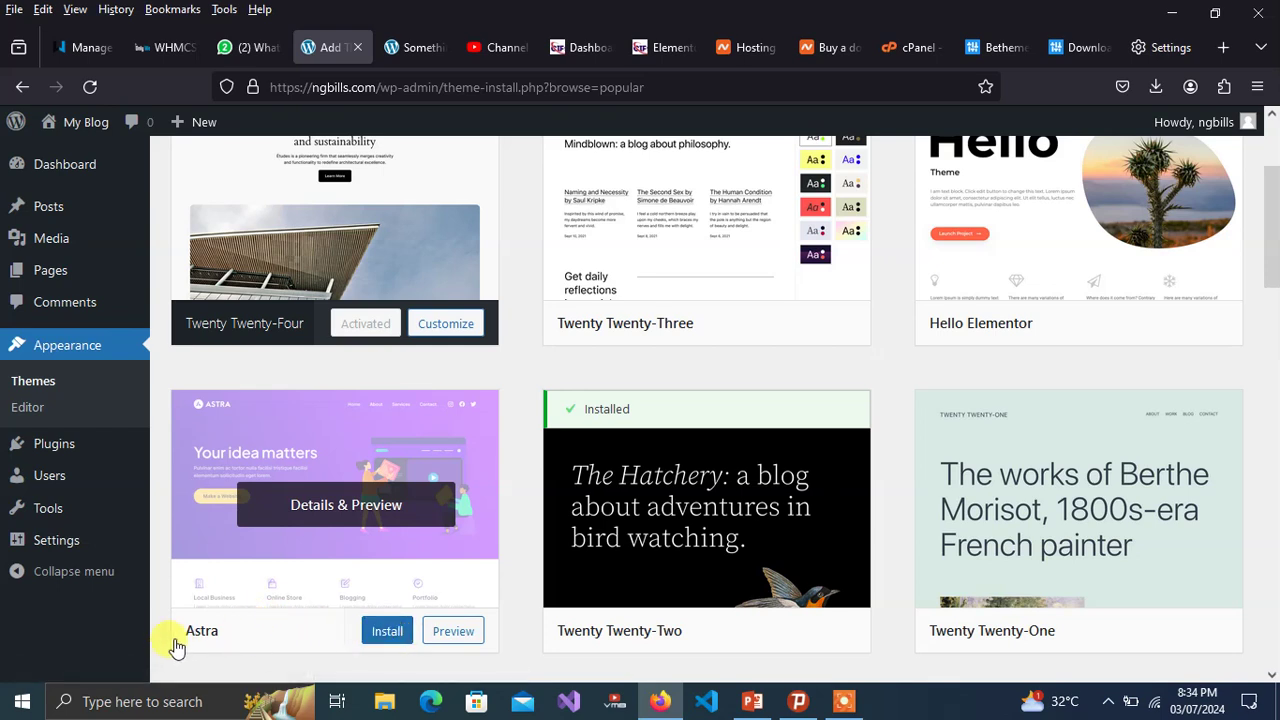
left_click(395, 631)
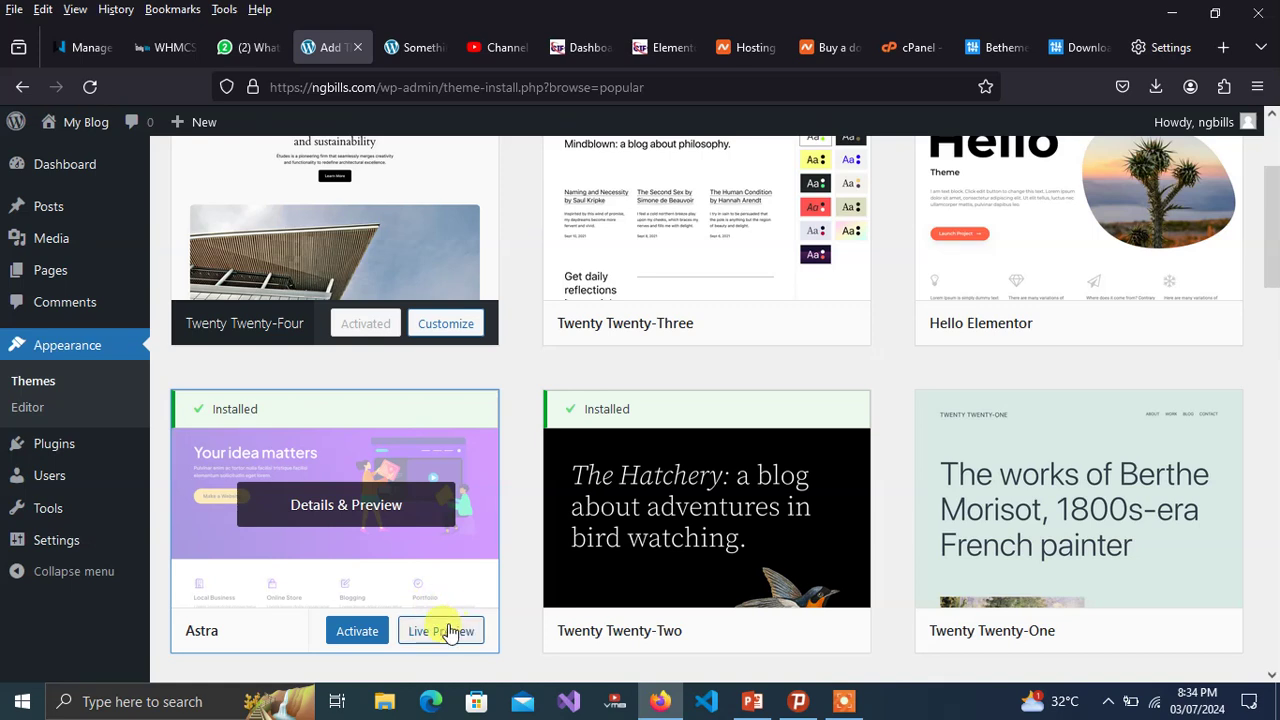
left_click(361, 632)
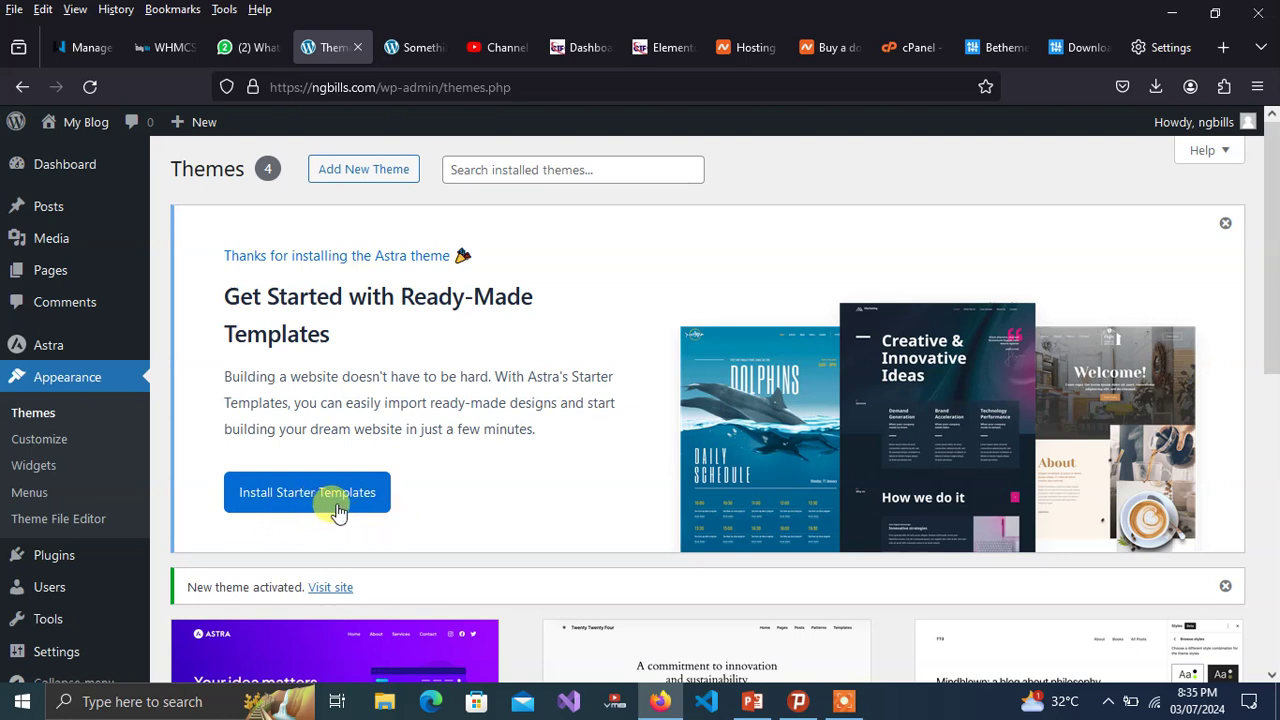
- Install Astra's Starter Templates, reload the page it opens, and return to the installed themes
left_click(306, 499)
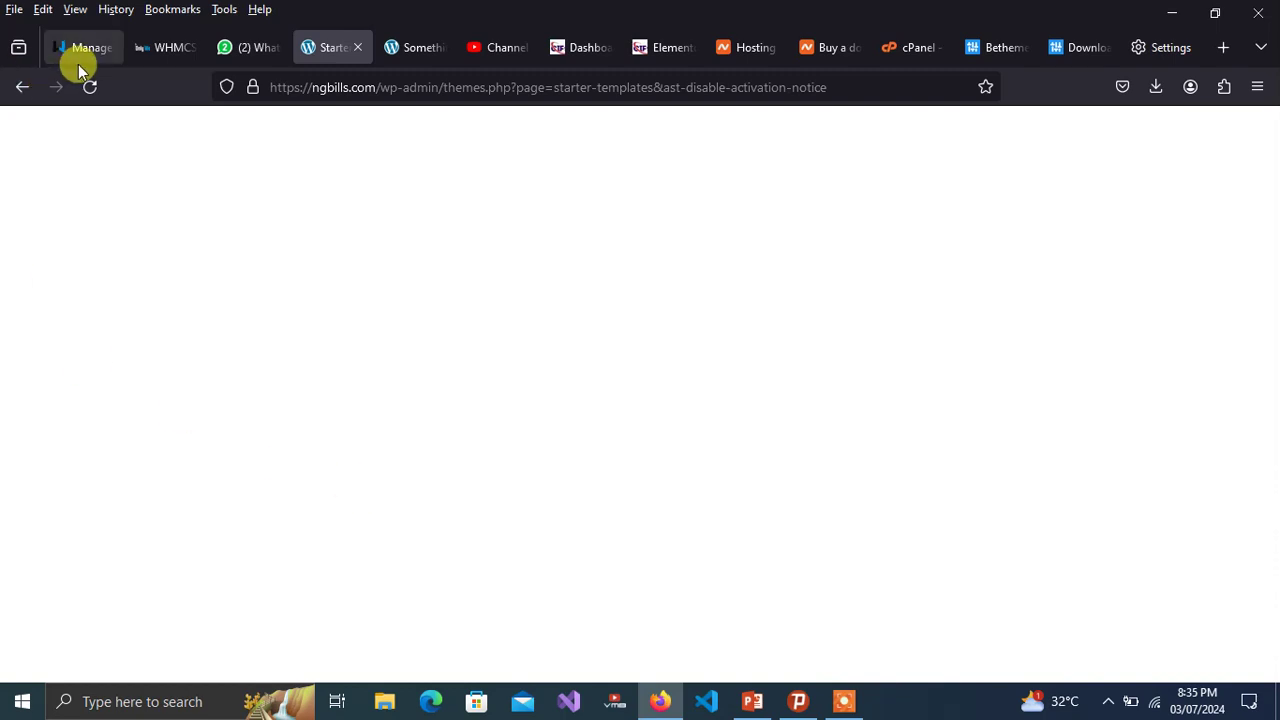
left_click(90, 87)
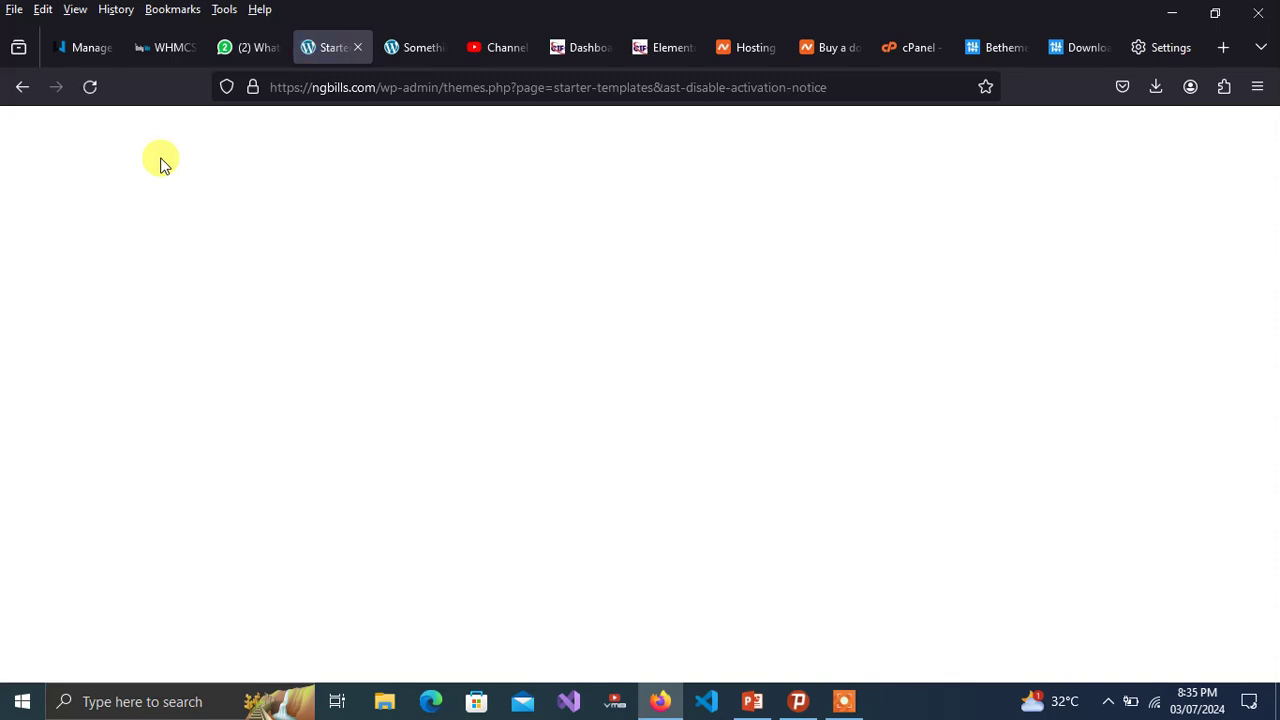
left_click(93, 93)
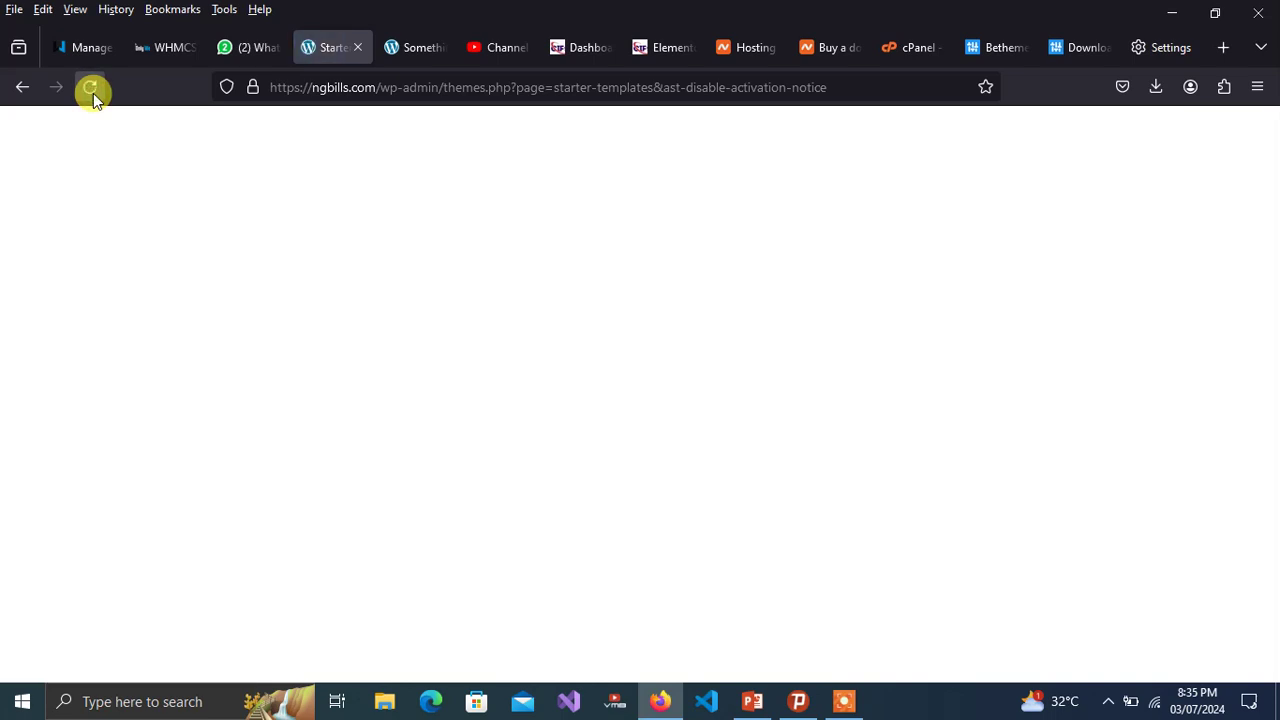
left_click(22, 87)
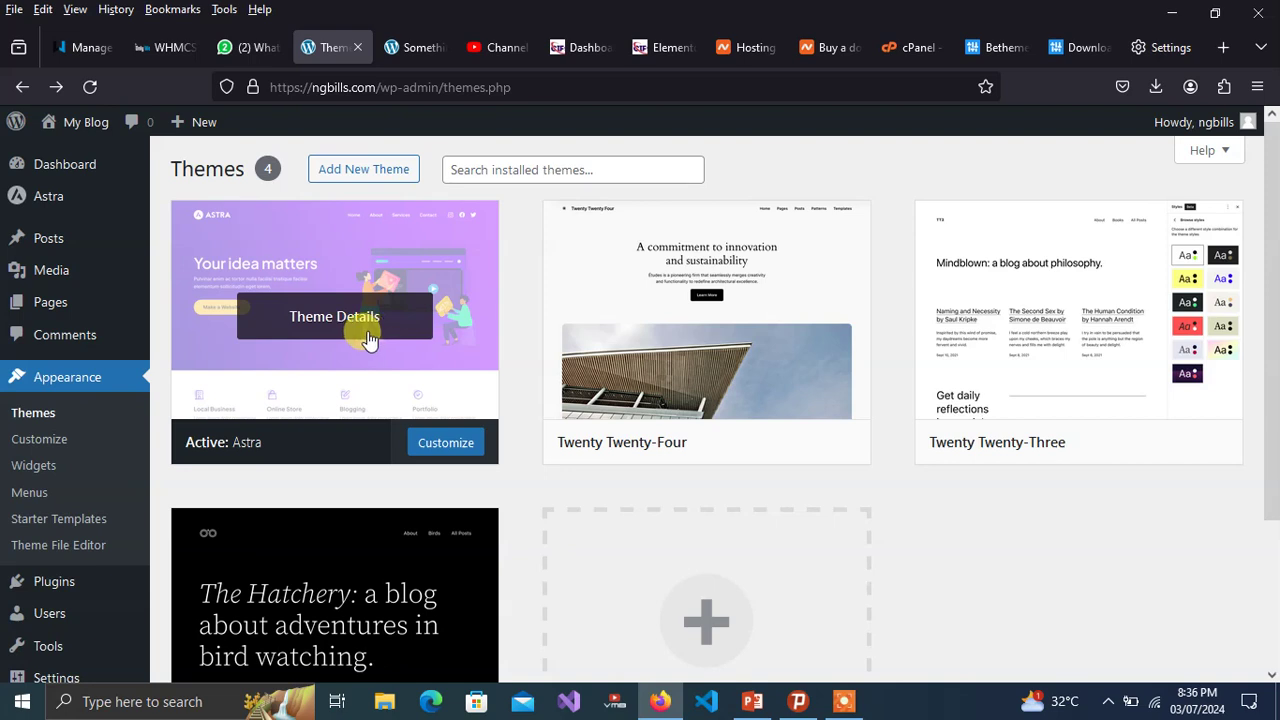
- Open the Starter Templates page, and load ngbills.com in the browser tab holding the Betheme forum thread
left_click(67, 526)
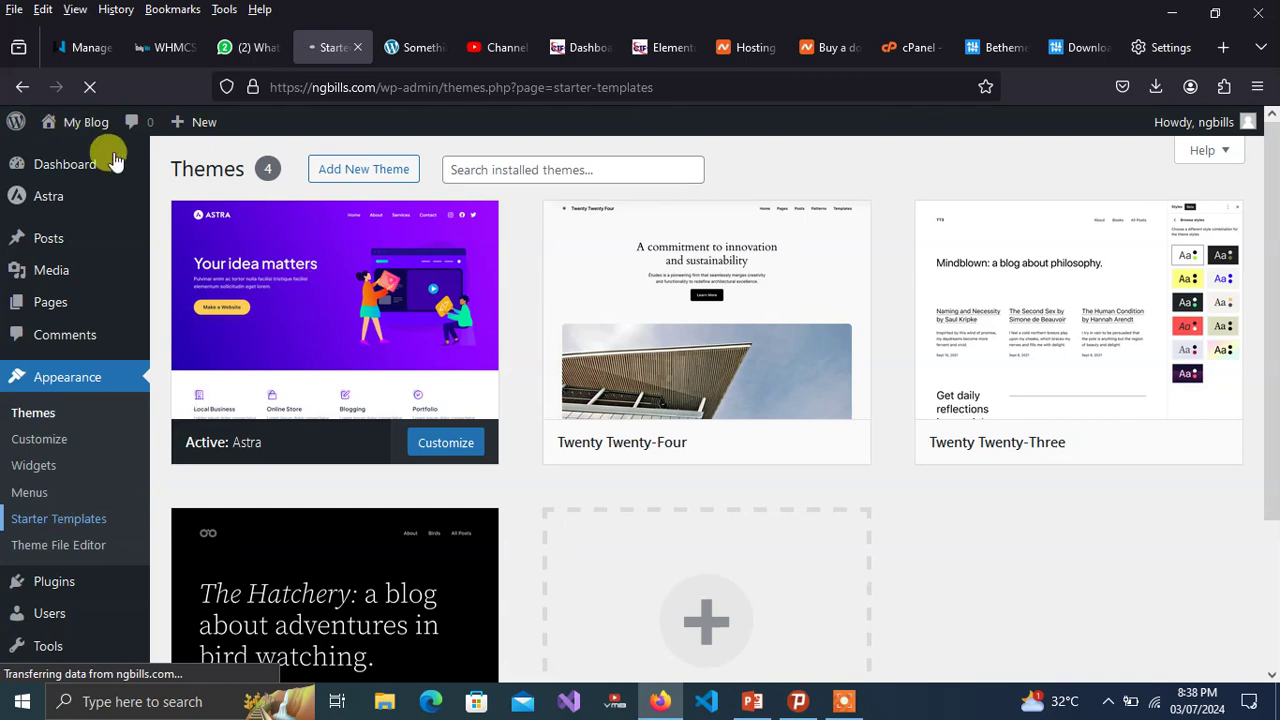
left_click(990, 47)
left_click(878, 82)
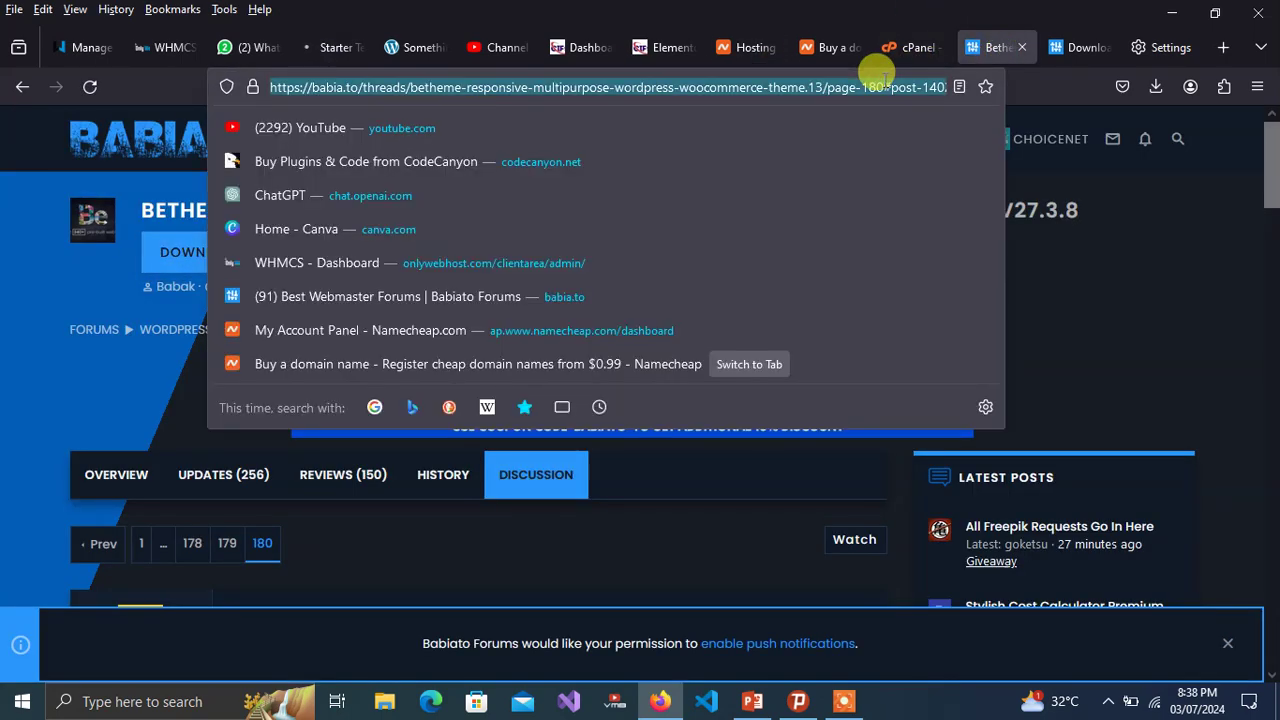
type("ng")
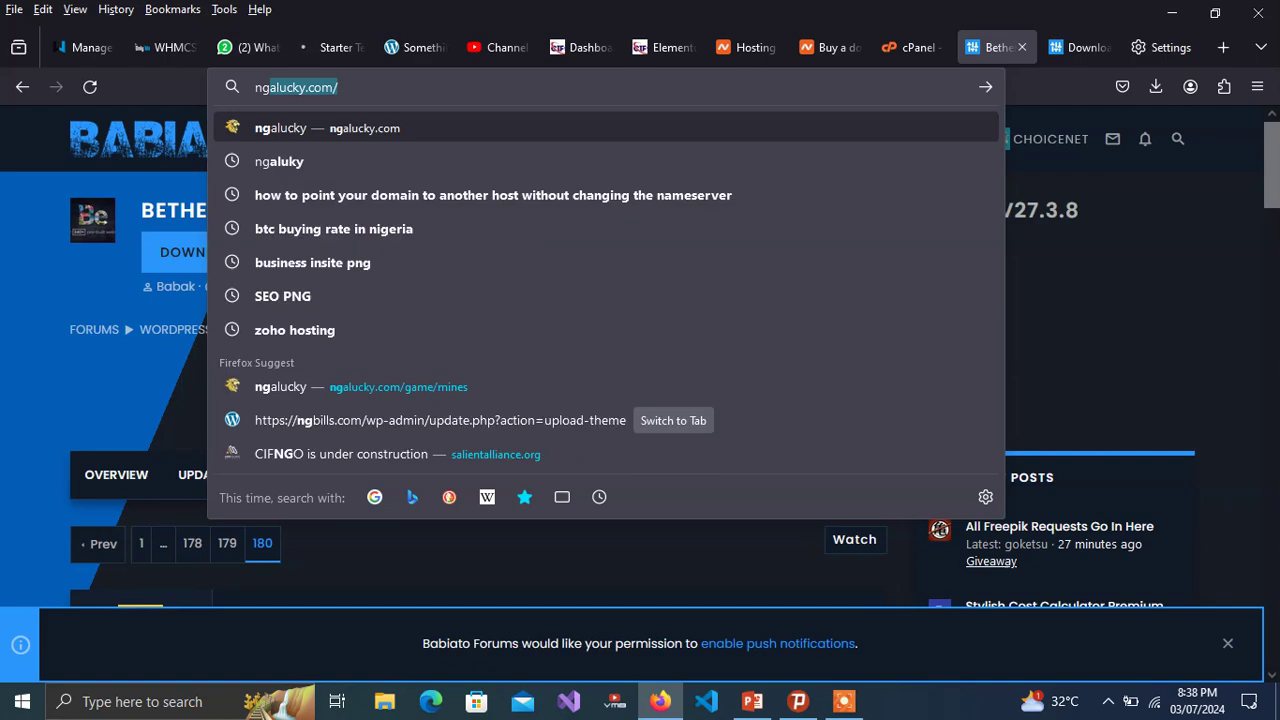
type("bills")
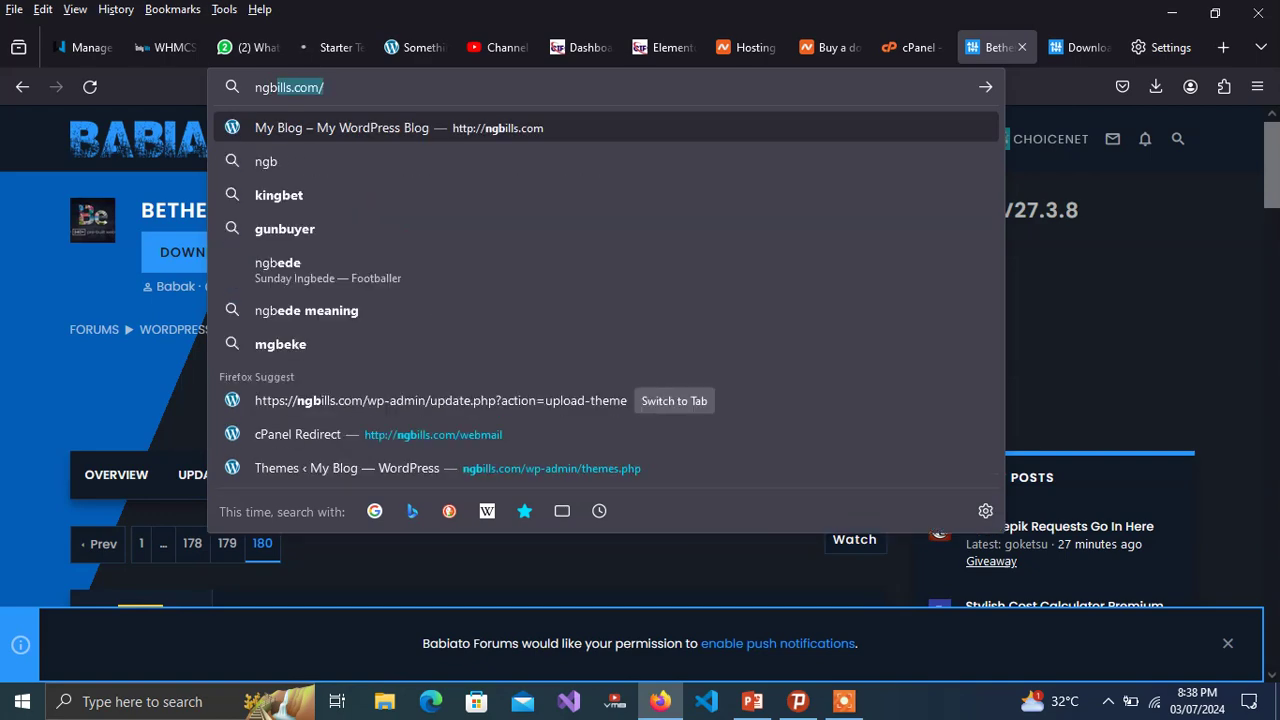
key("Return")
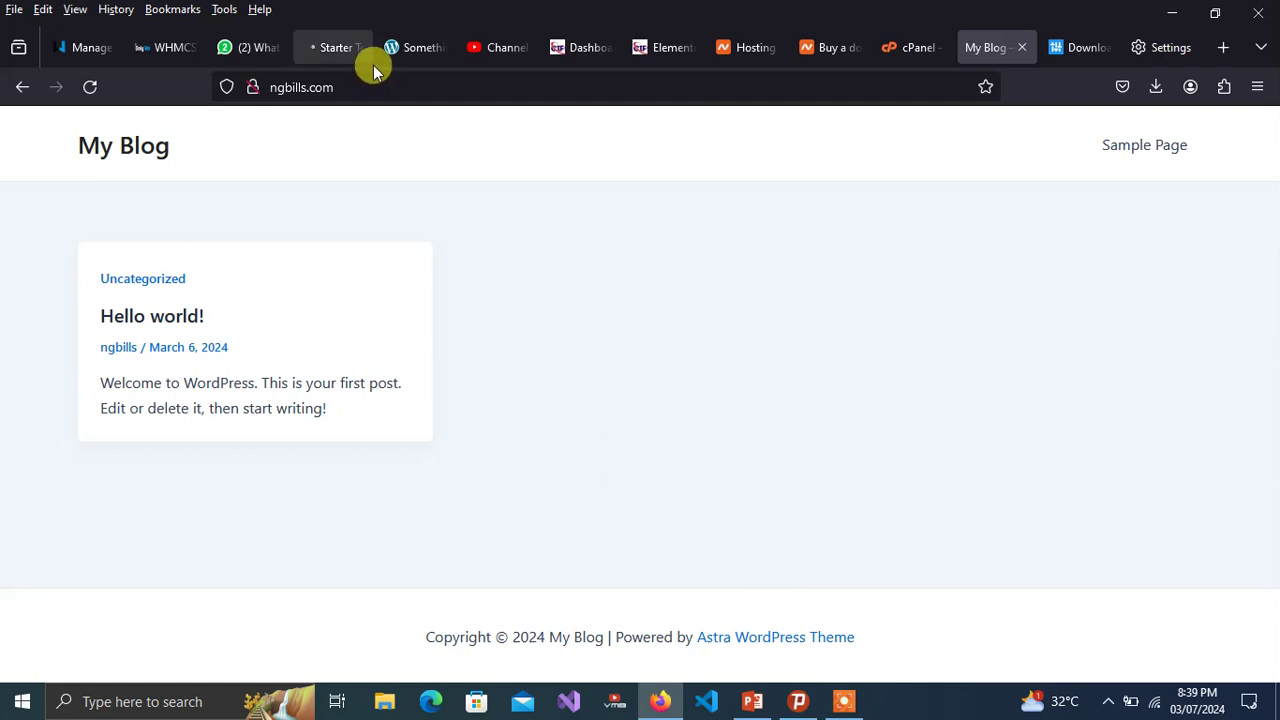
- Try to load the Starter Templates page again by reloading it, and go back to the installed themes
left_click(333, 48)
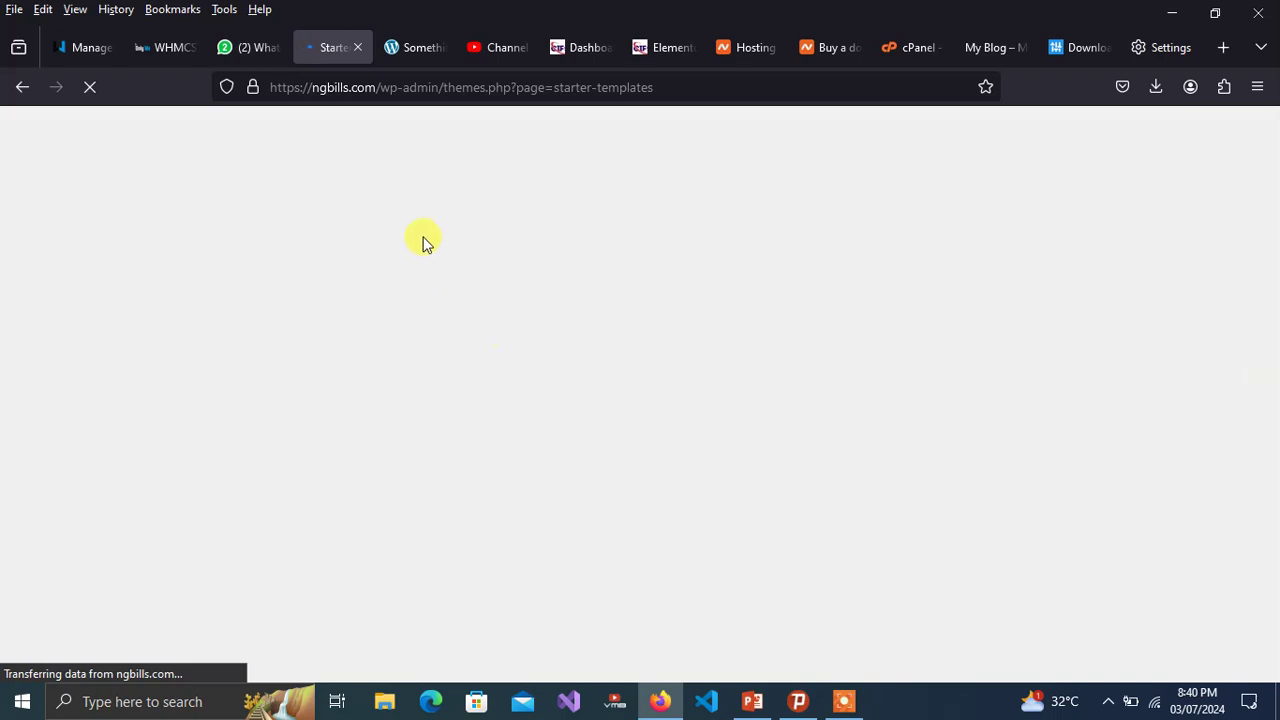
left_click(89, 90)
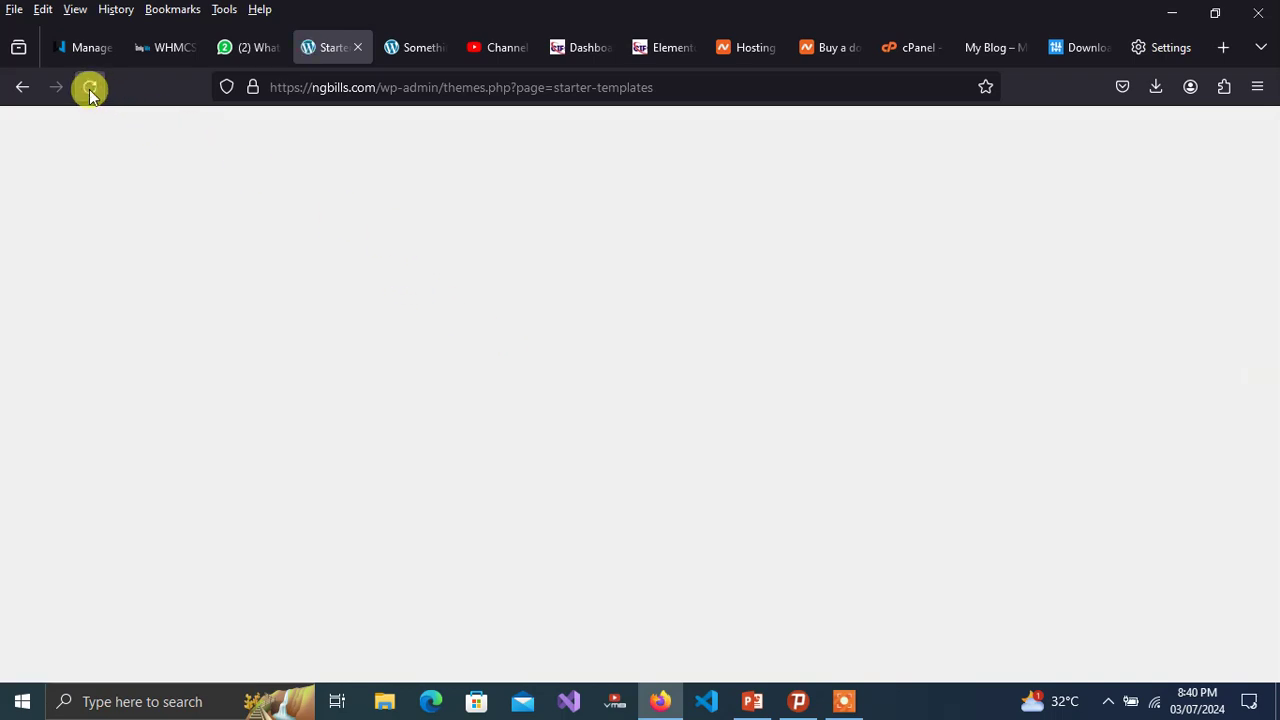
left_click(89, 90)
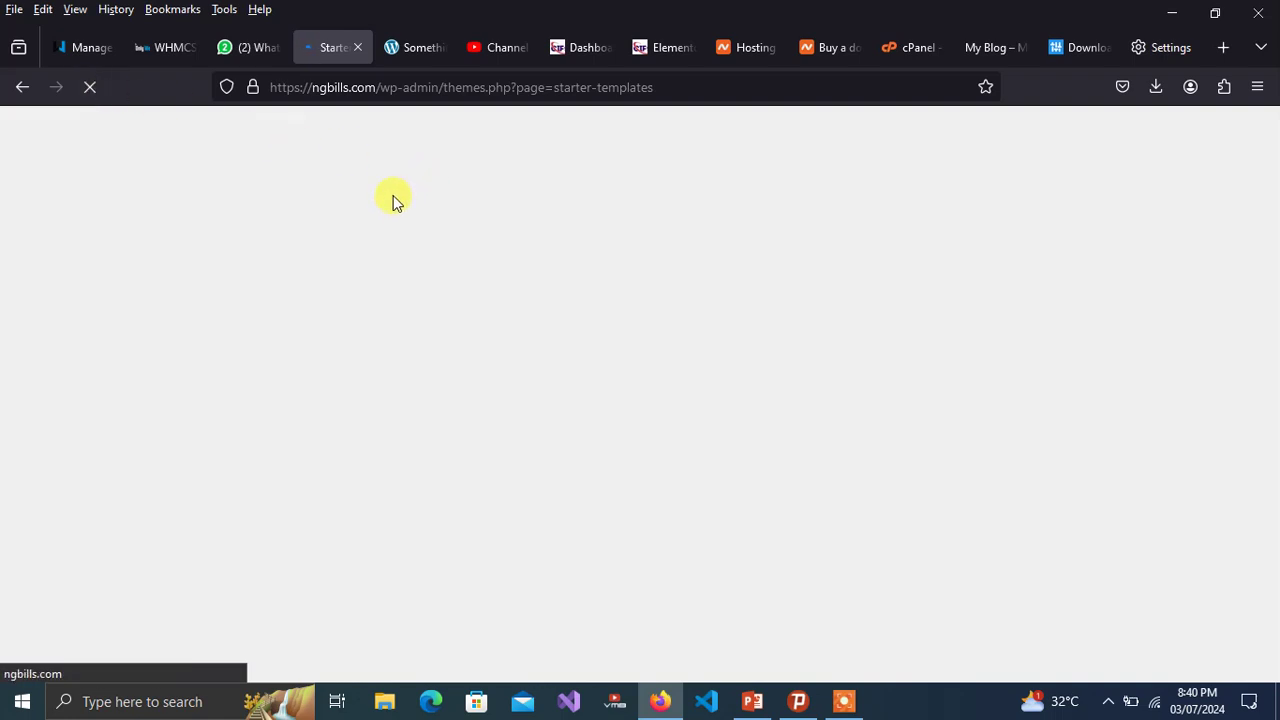
left_click(20, 90)
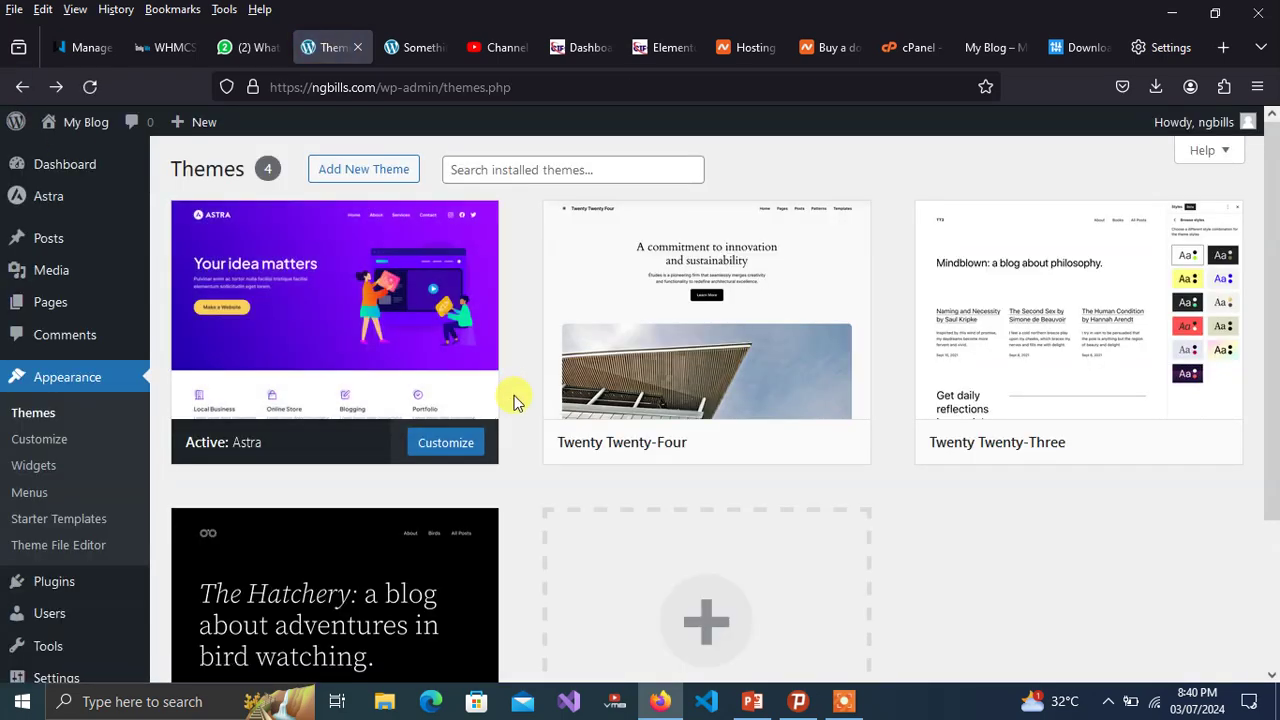
- Check the live ngbills.com front page in its browser tab and return to the installed themes
mouse_move(137, 306)
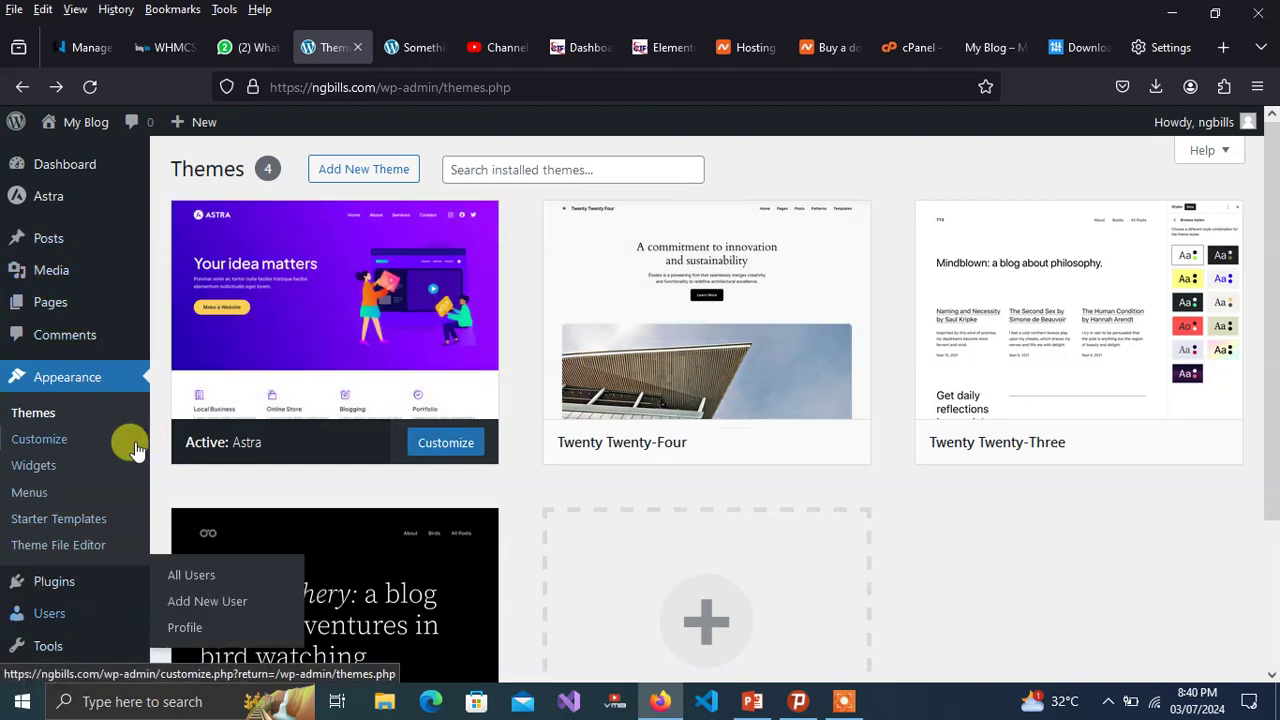
left_click(147, 378)
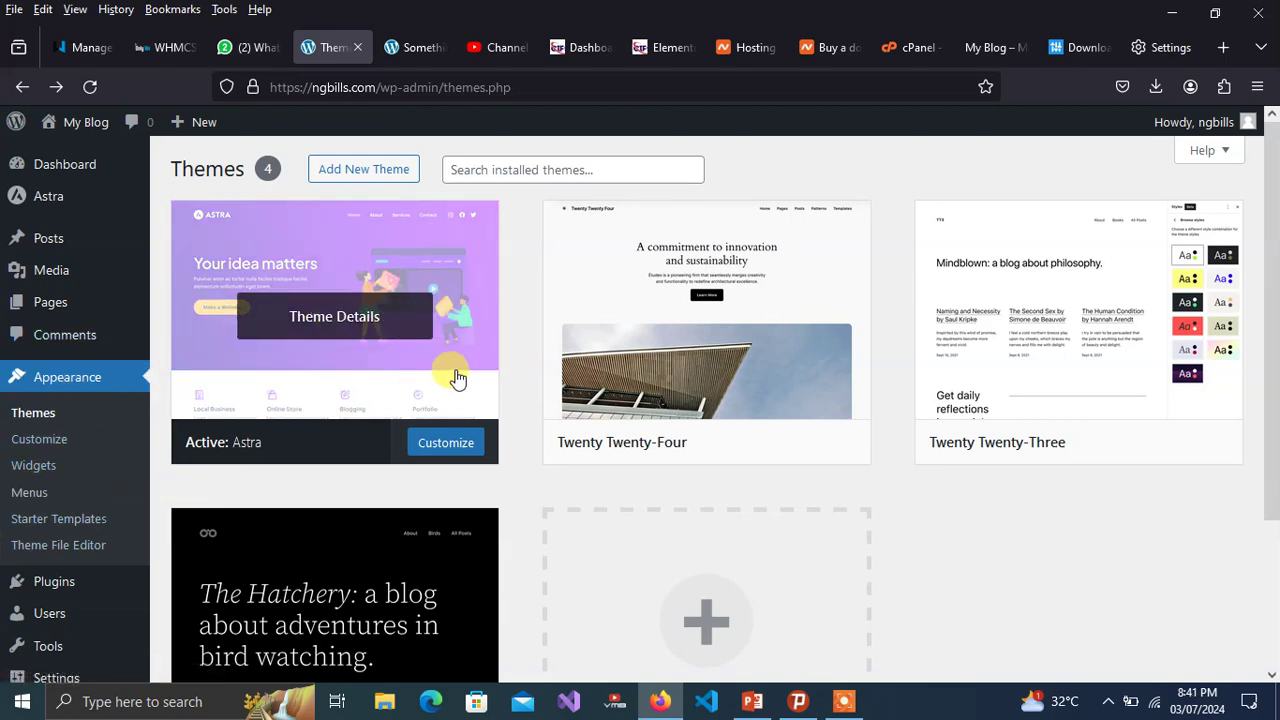
left_click(985, 47)
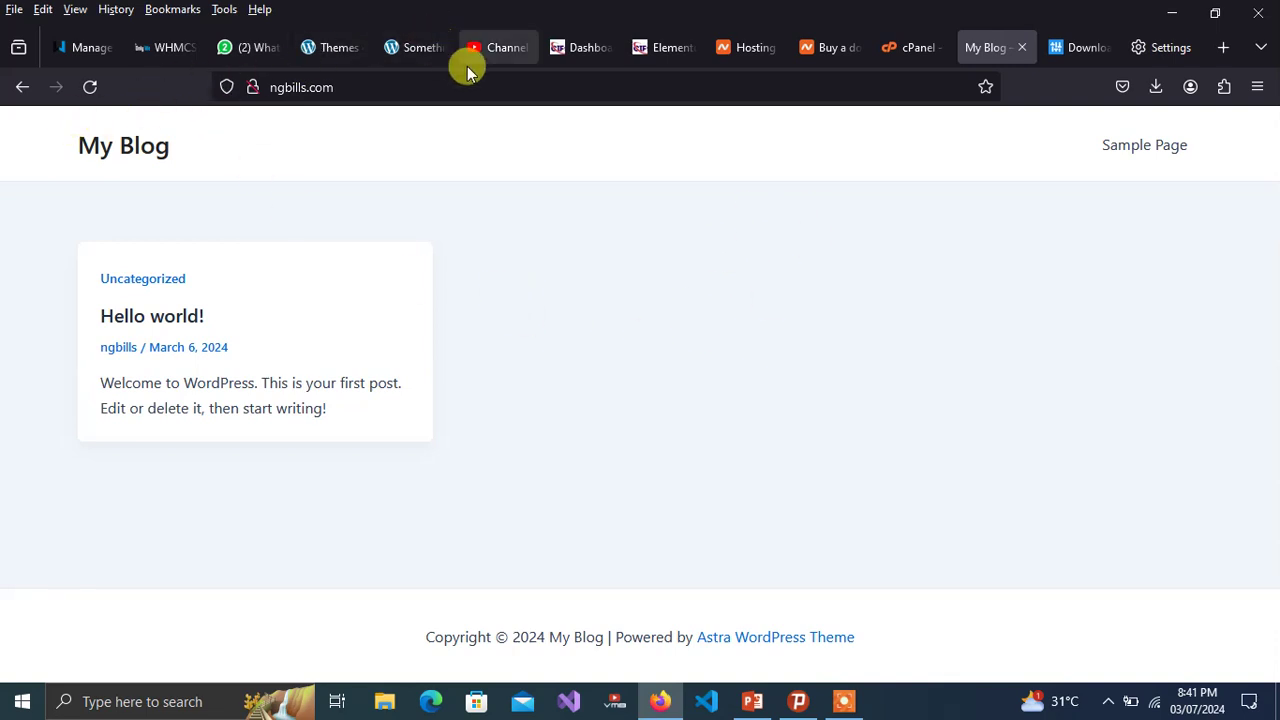
left_click(340, 50)
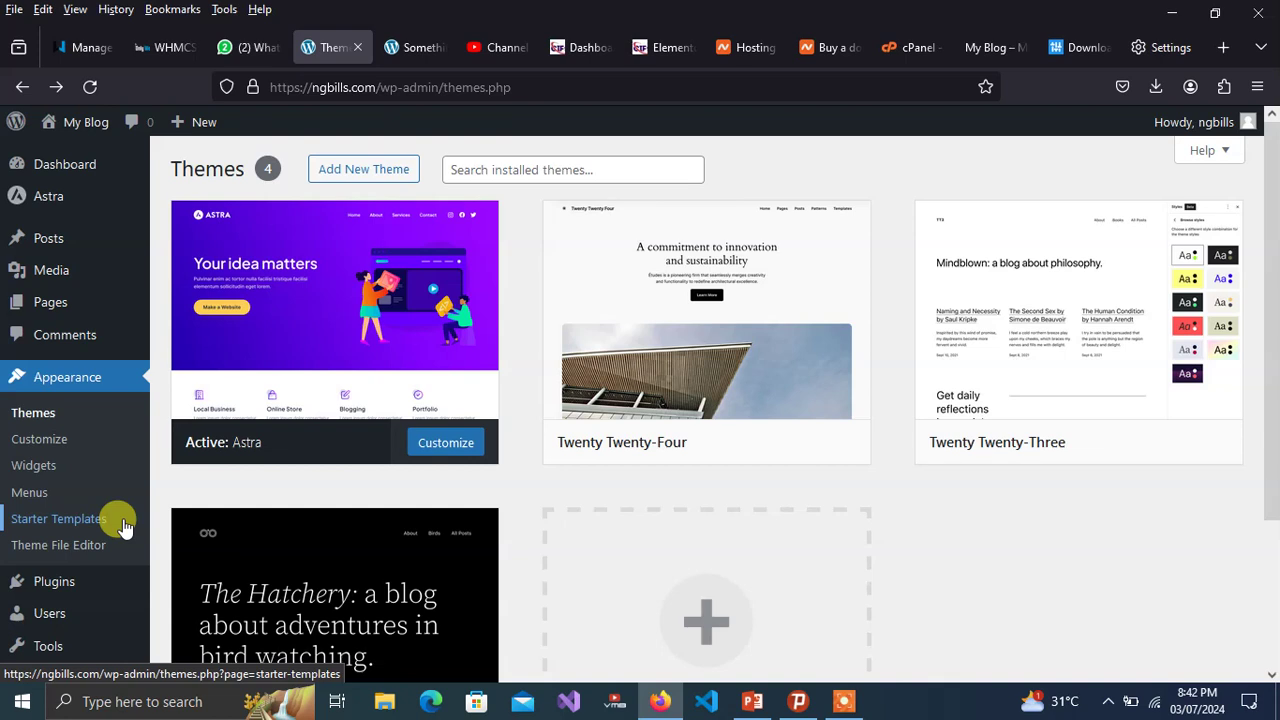
- Open the installed plugins list and go on to the page for adding a new plugin
mouse_move(98, 568)
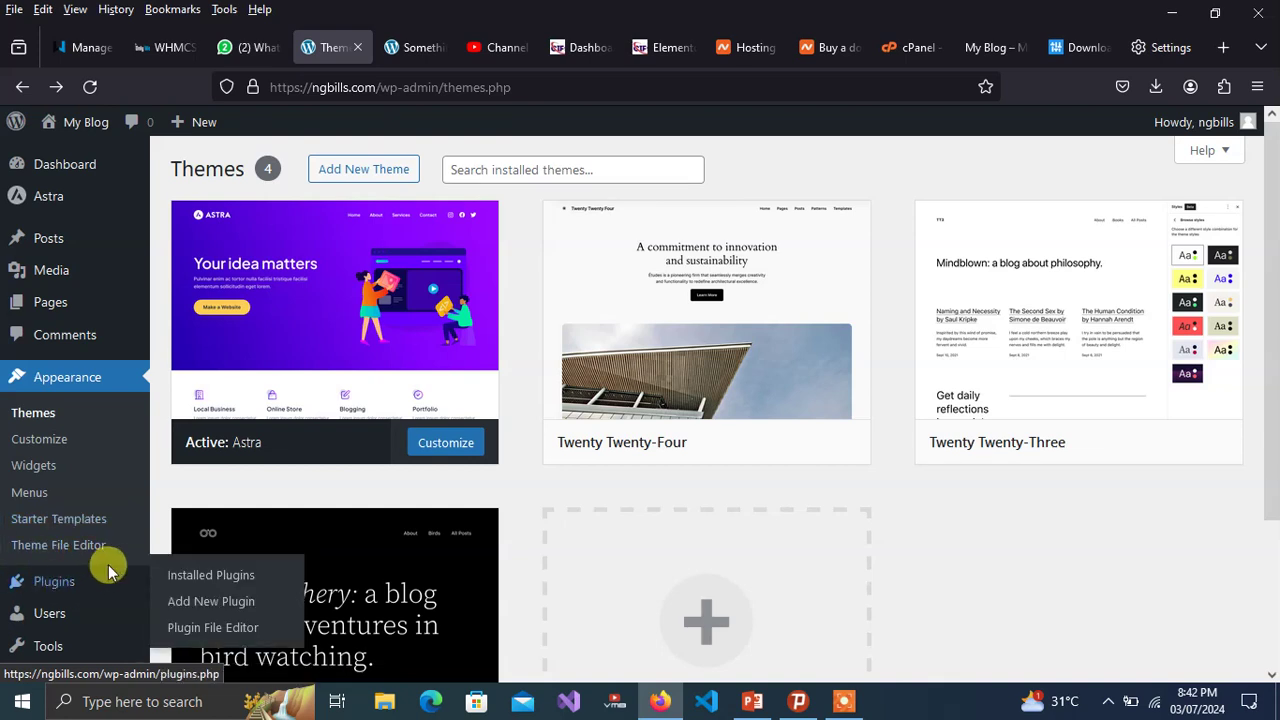
left_click(54, 588)
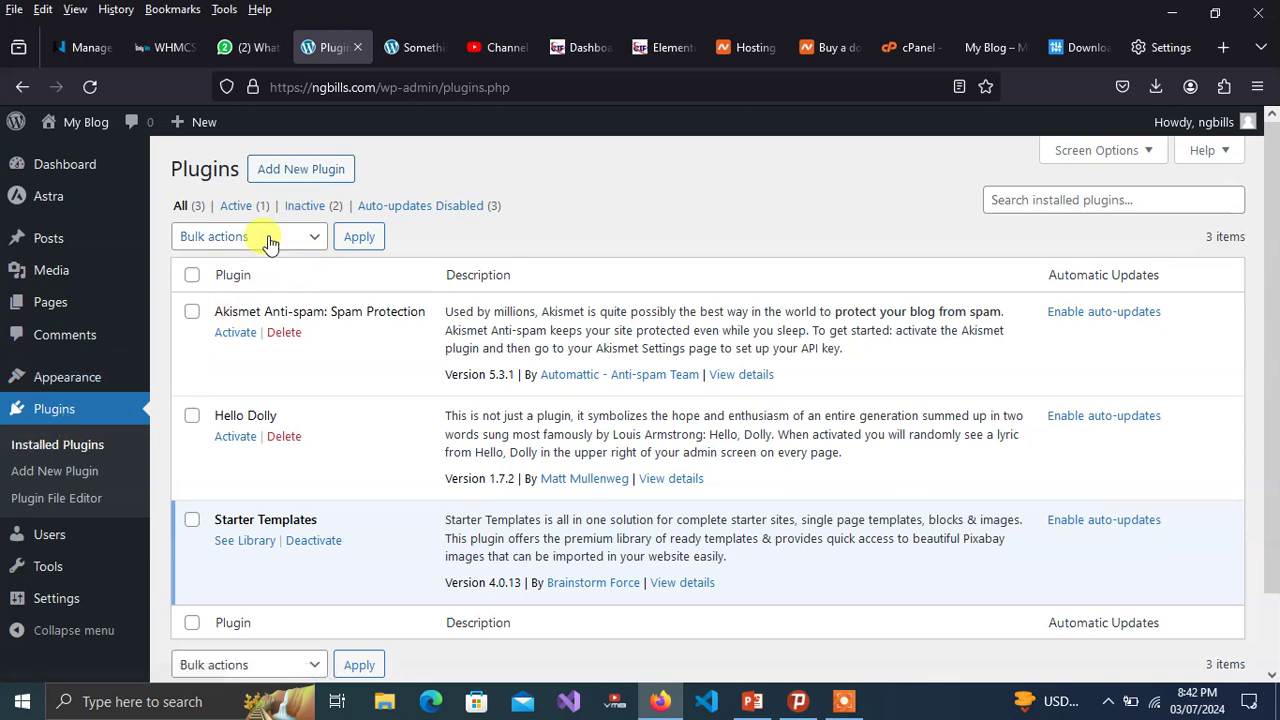
left_click(311, 176)
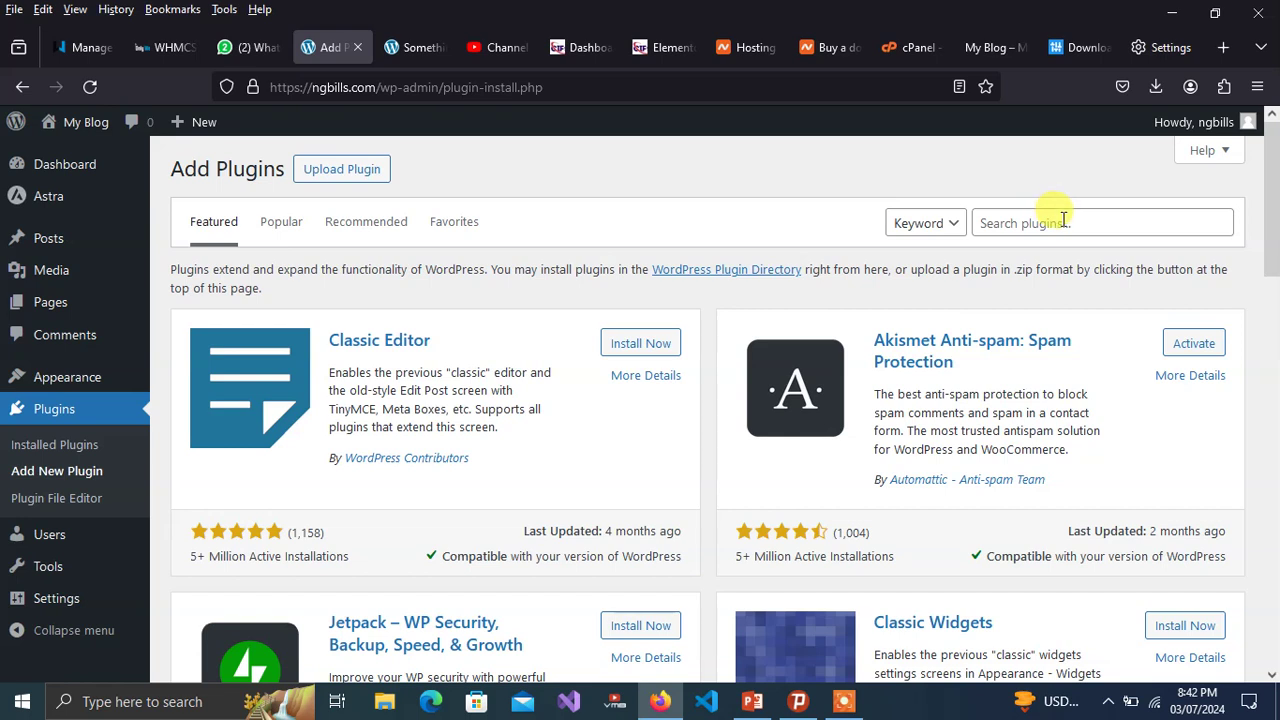
- Search the plugin directory for "elemento" and look through the listed plugins
left_click(1062, 224)
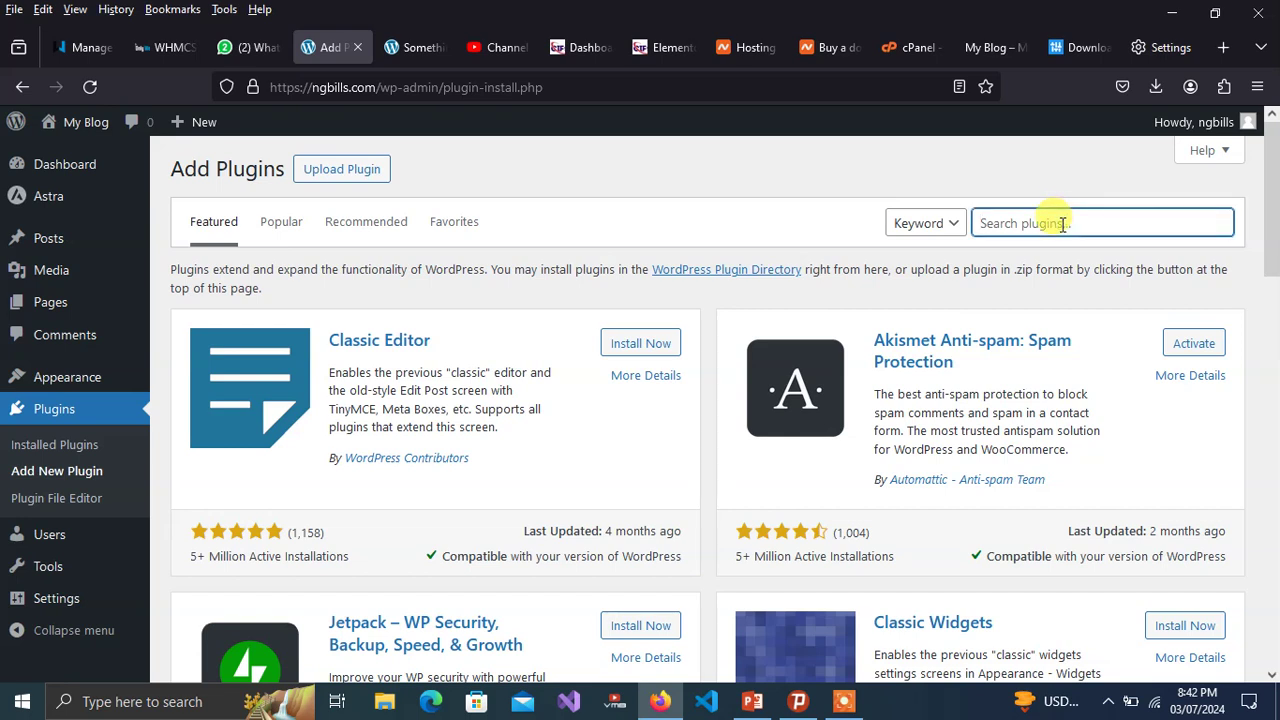
left_click(1116, 262)
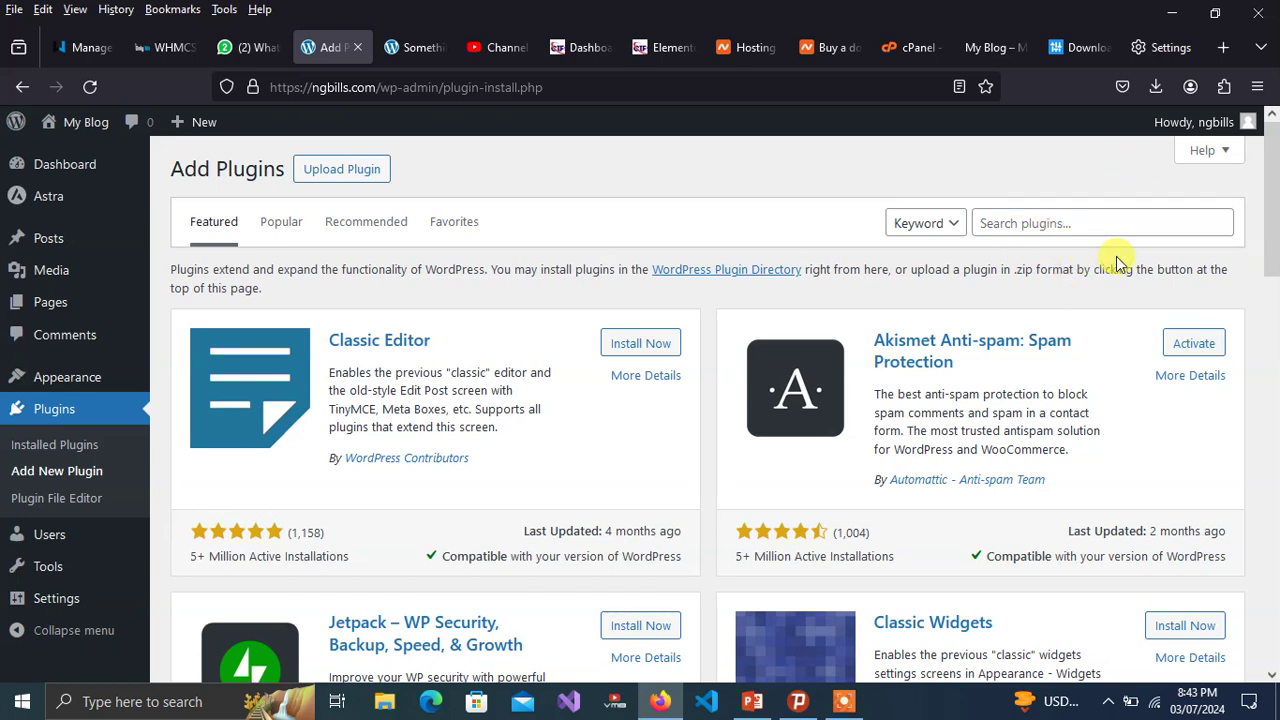
left_click(1128, 222)
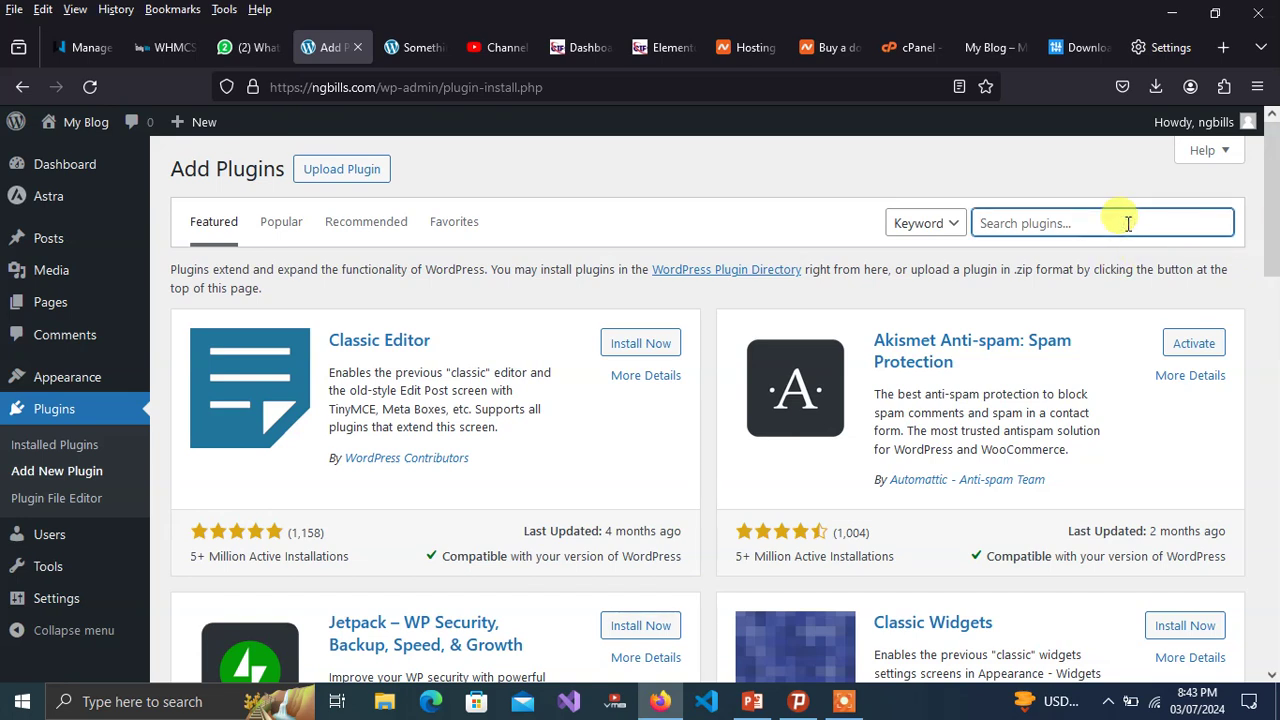
type("wle")
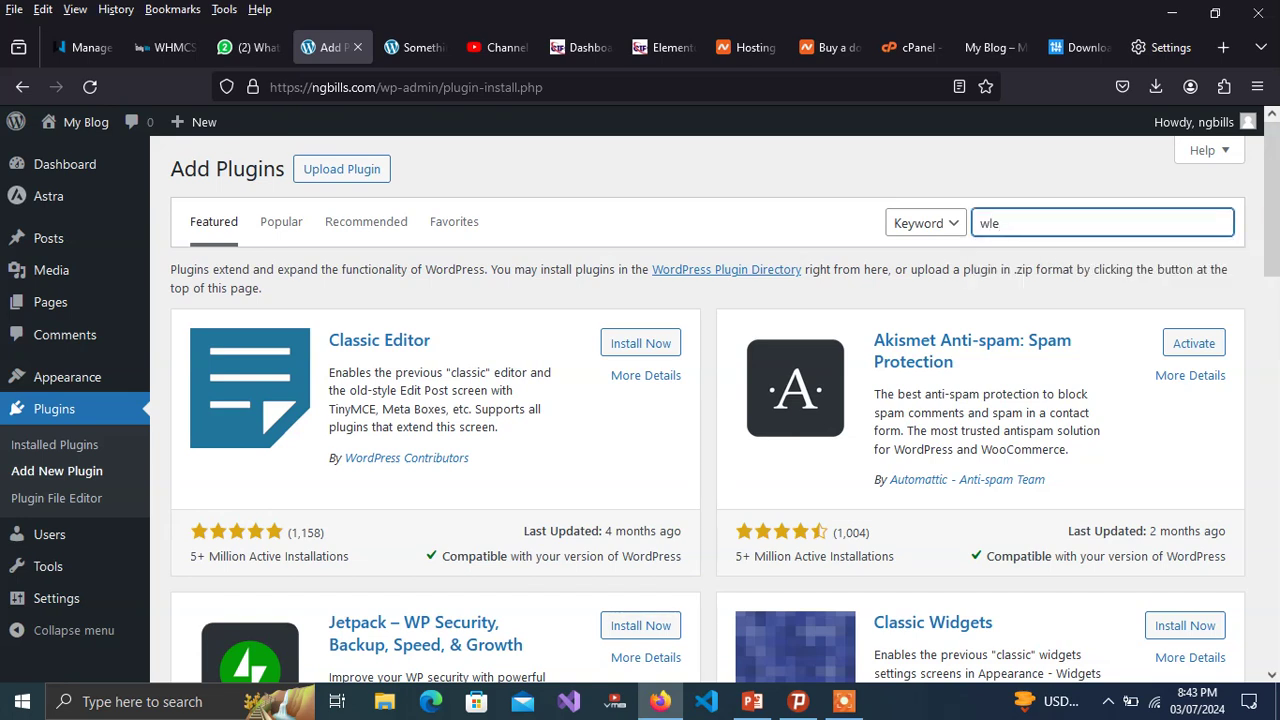
key("BackSpace")
key("BackSpace")
key("BackSpace")
type("elementor")
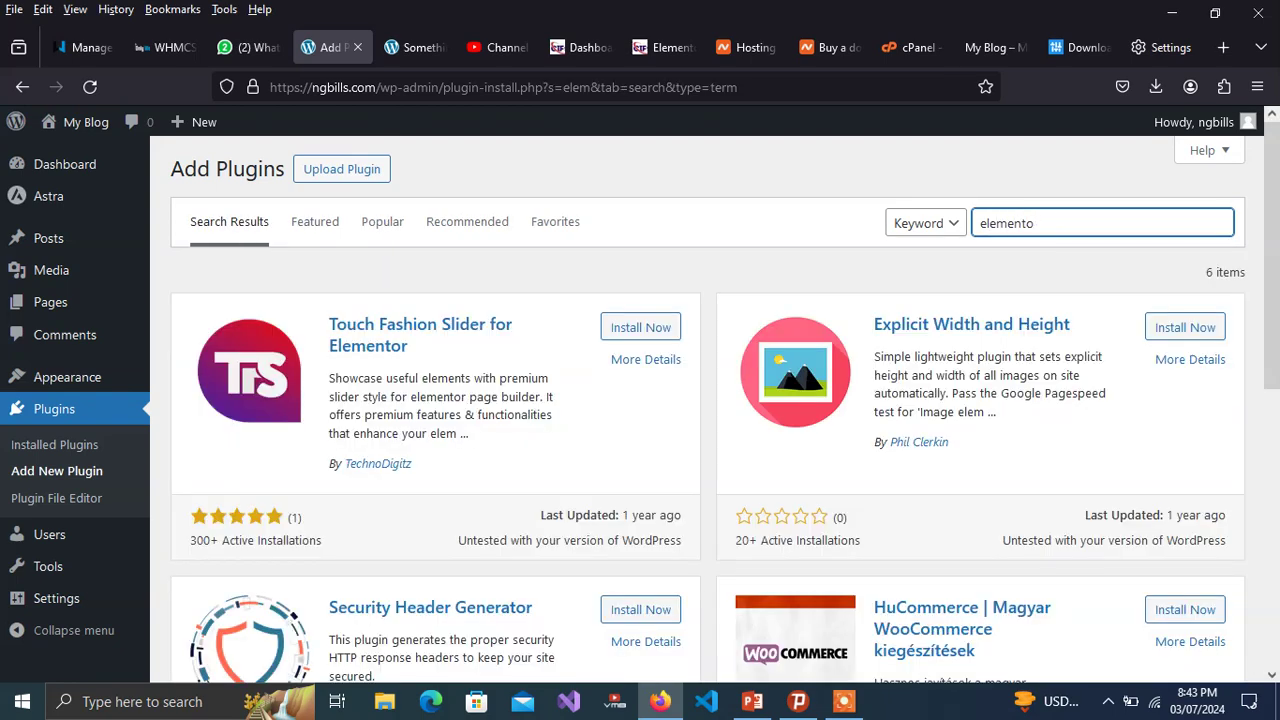
key("BackSpace")
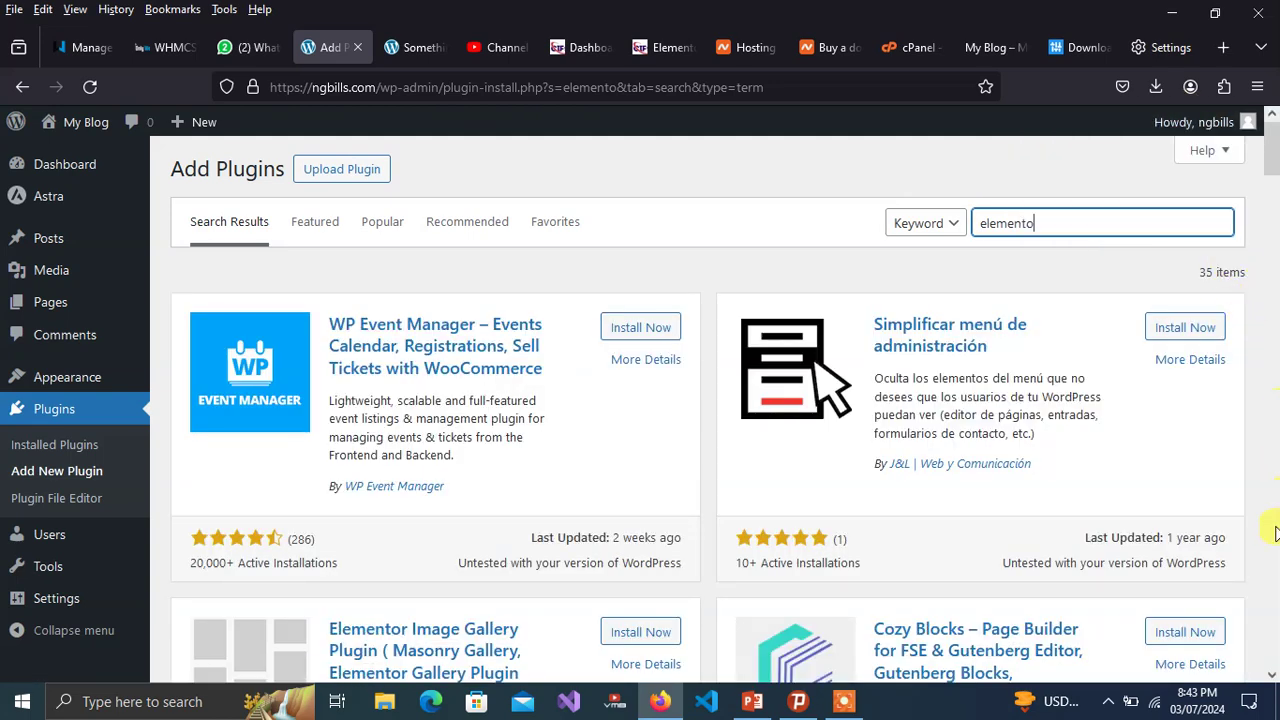
left_click(1272, 676)
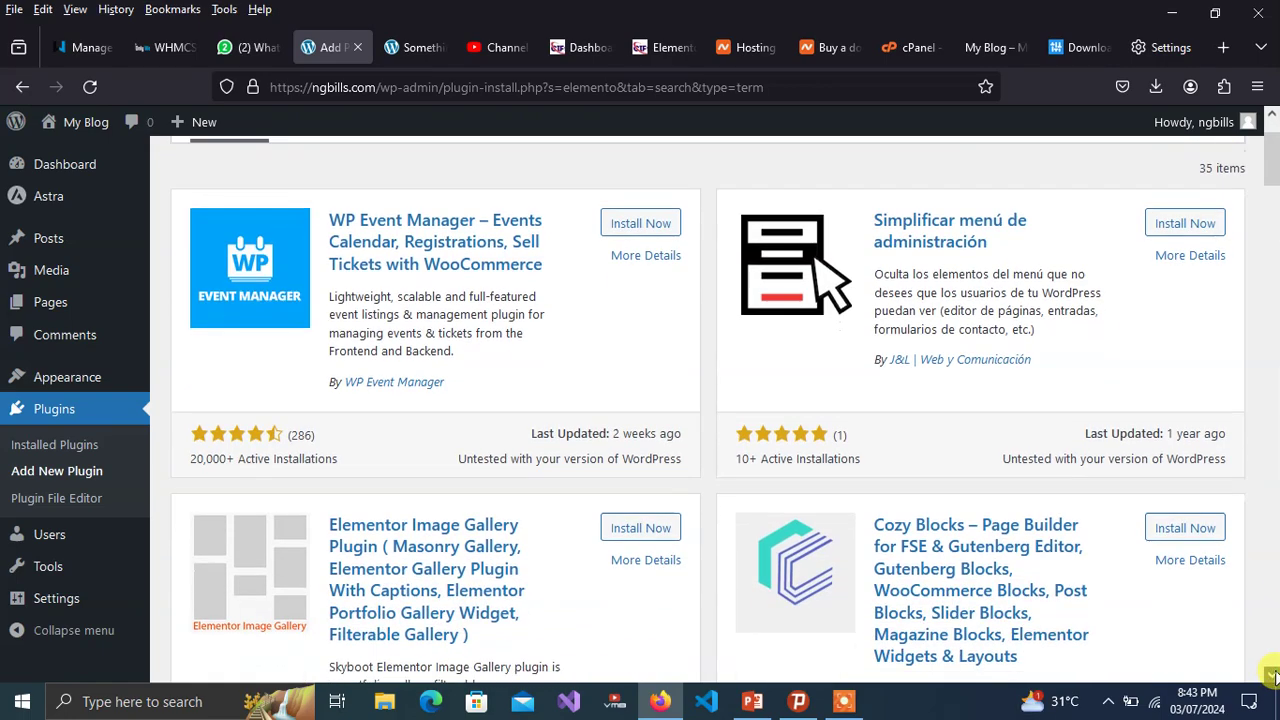
- Search the plugin directory for "elementor", then install and activate the Elementor Website Builder plugin
left_click_drag(1272, 676, 1272, 676)
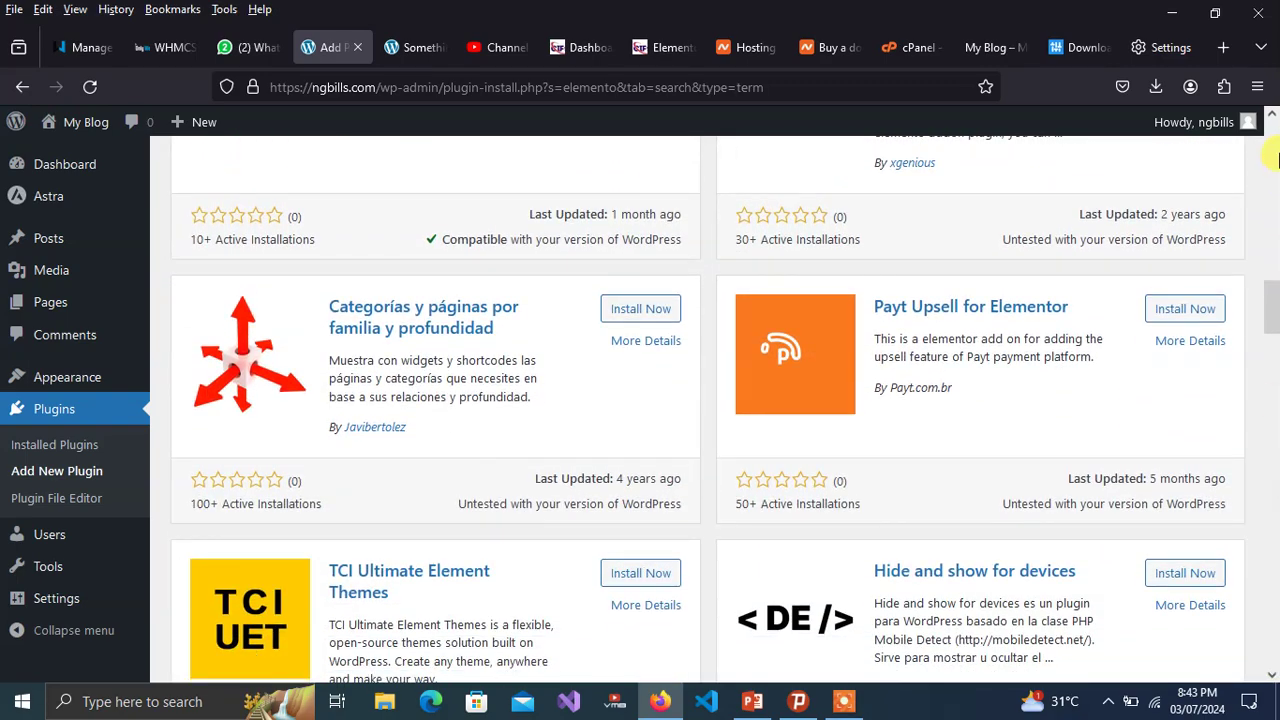
left_click_drag(1276, 145, 1276, 145)
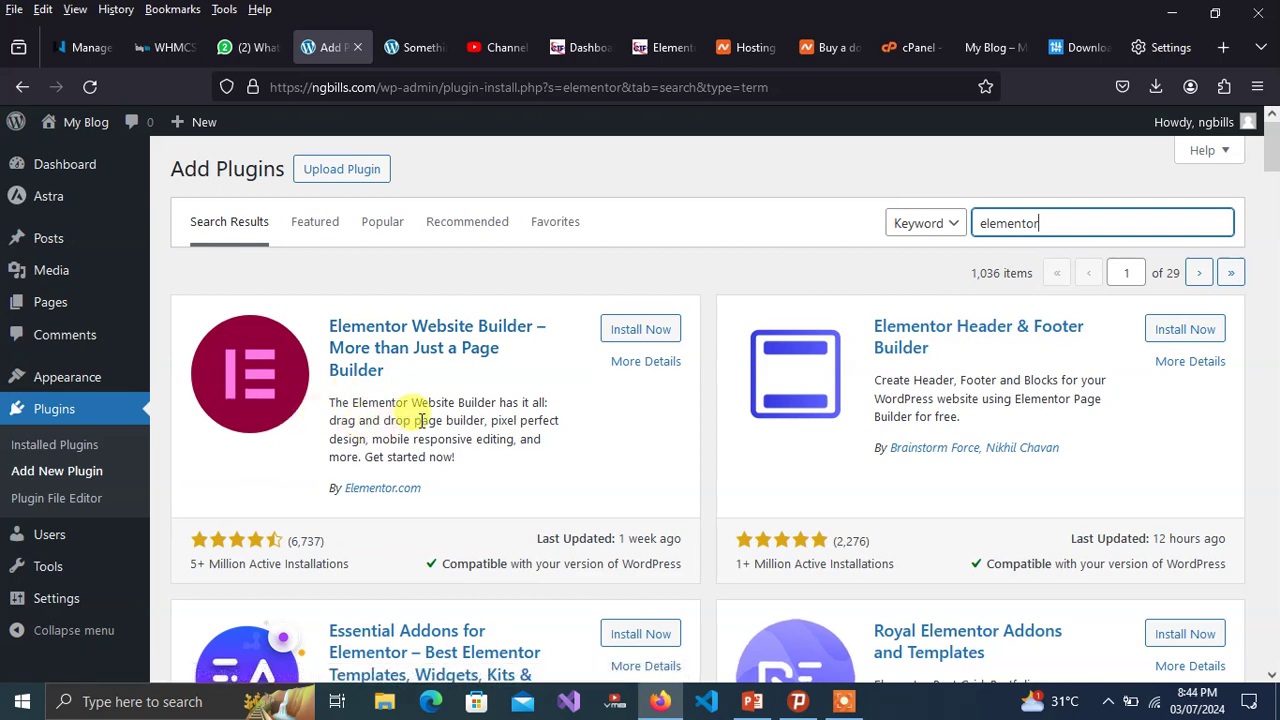
left_click(636, 337)
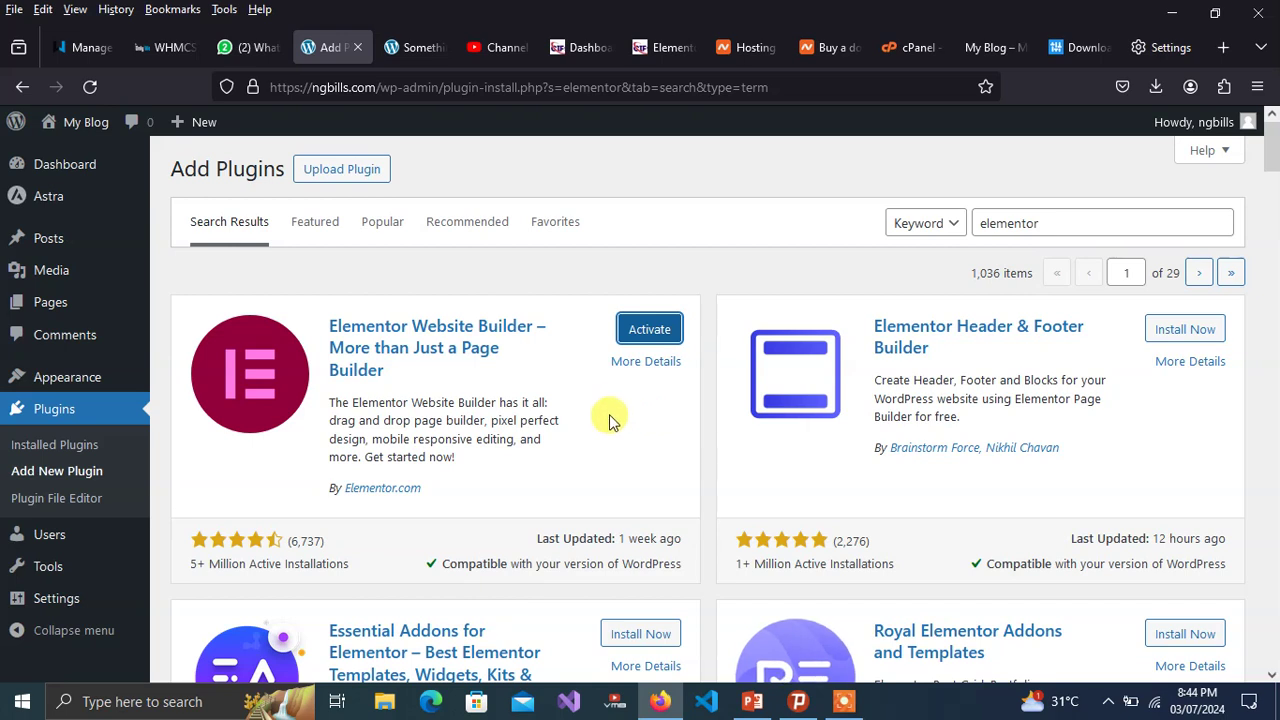
left_click(652, 335)
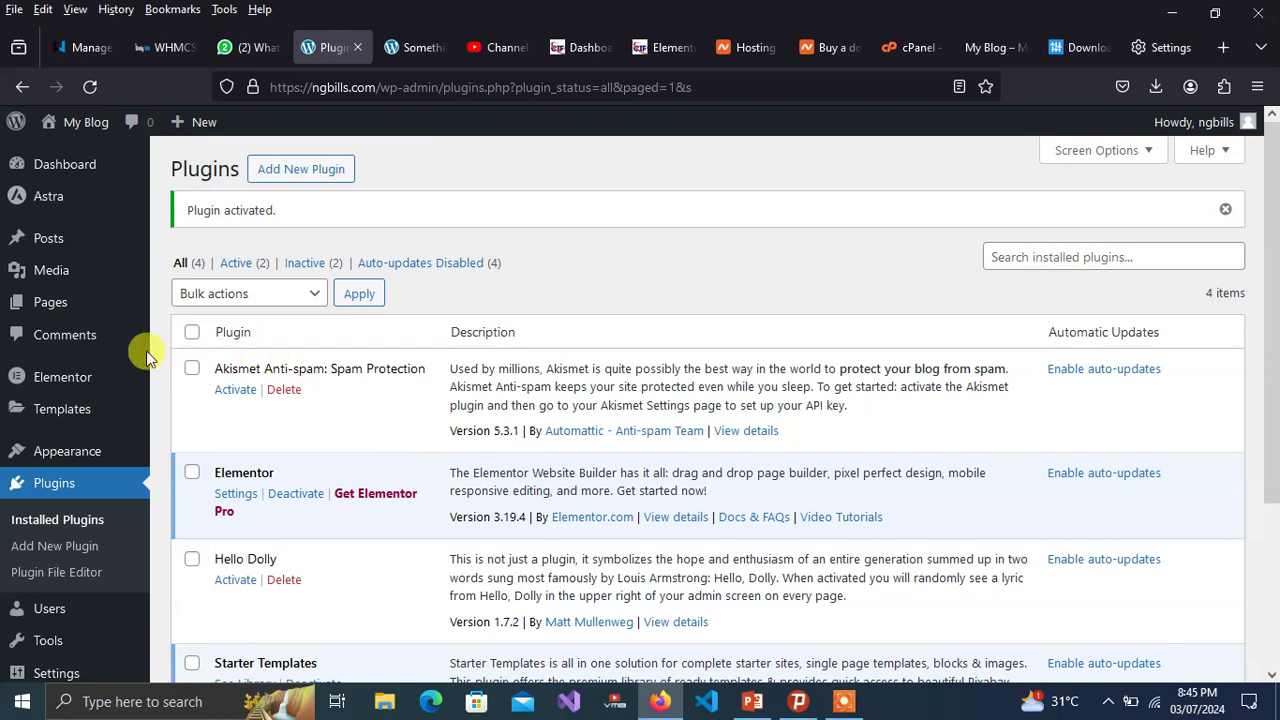
- Add a new page titled "Home", dismissing the block editor welcome guide, and publish it
mouse_move(57, 299)
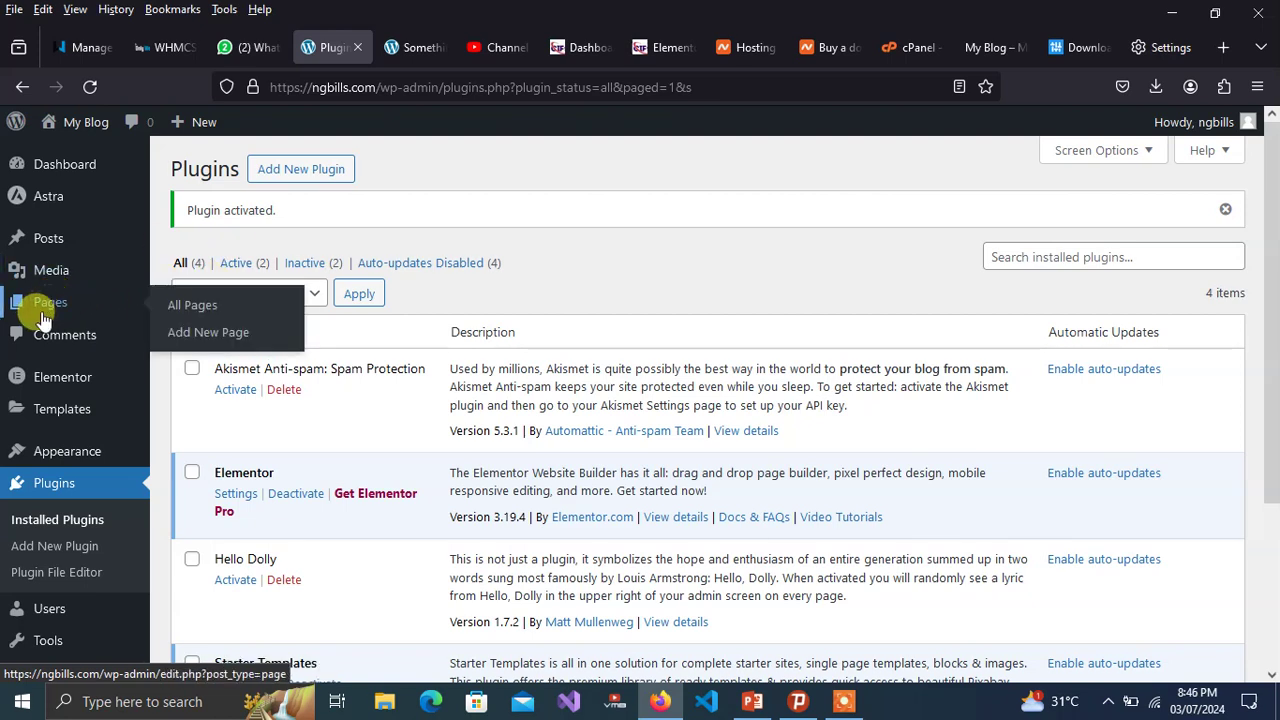
left_click(214, 340)
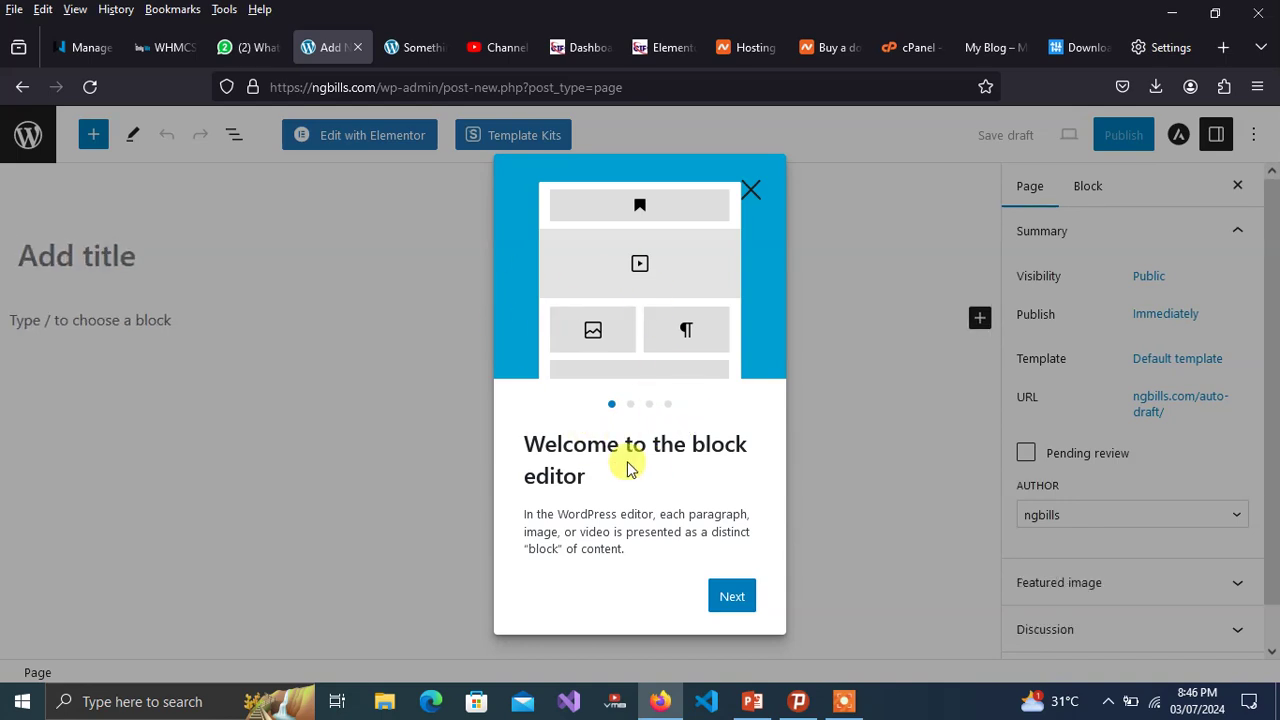
left_click(755, 190)
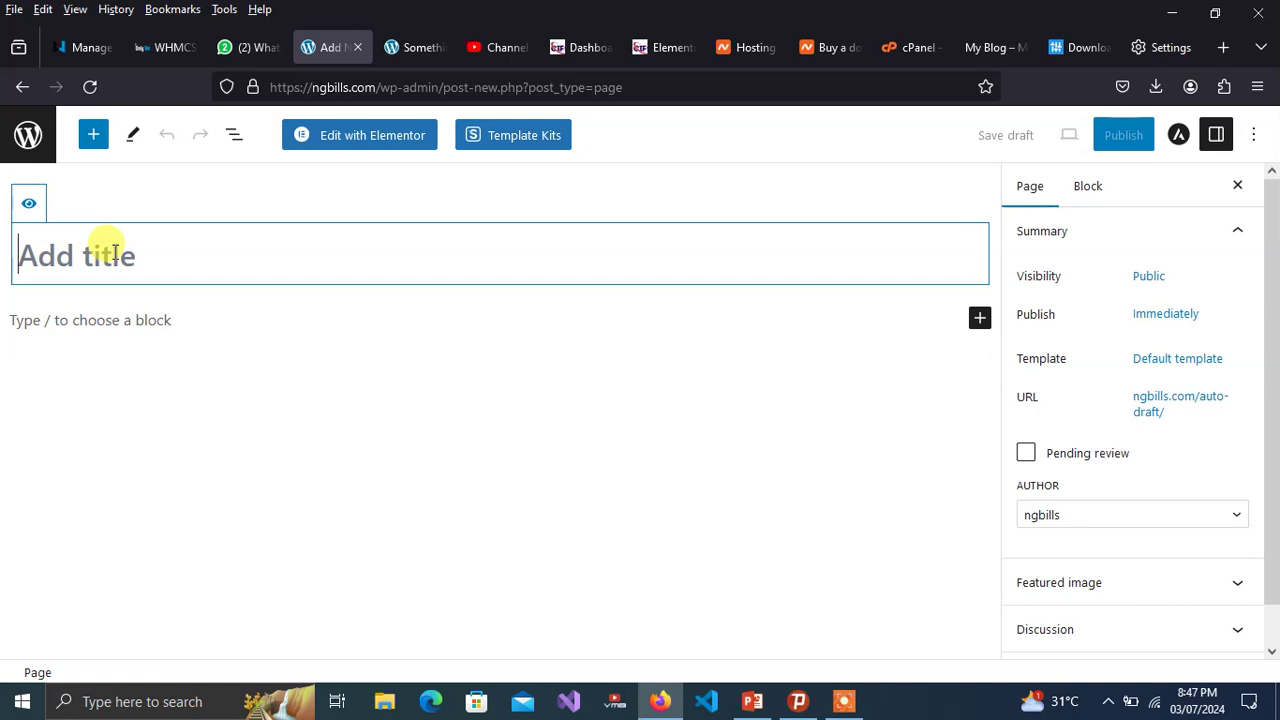
type("Home")
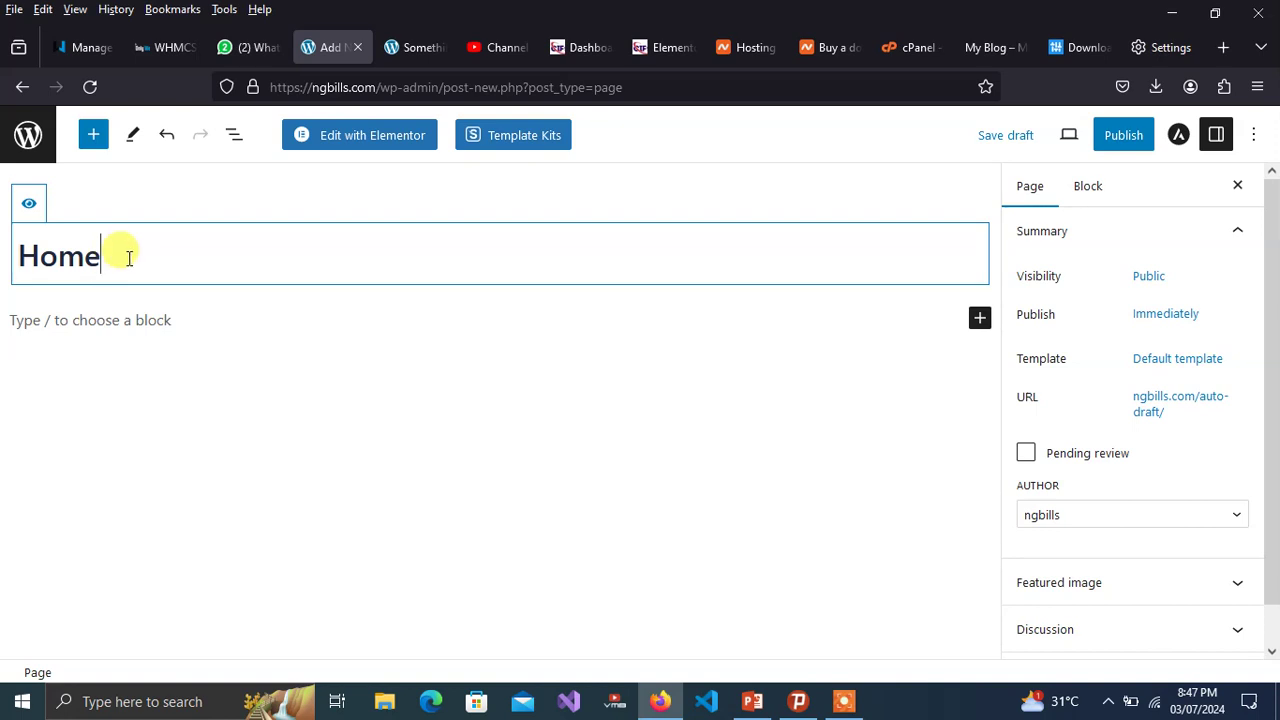
left_click(1126, 140)
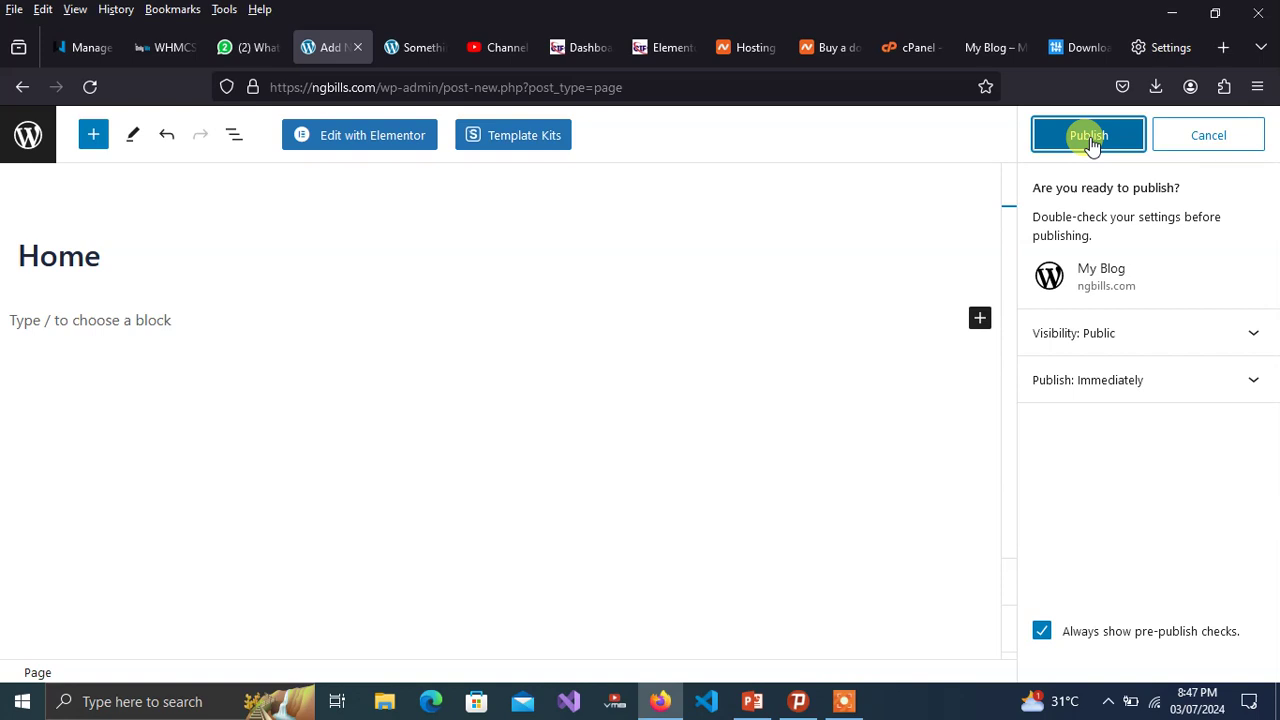
left_click(1090, 140)
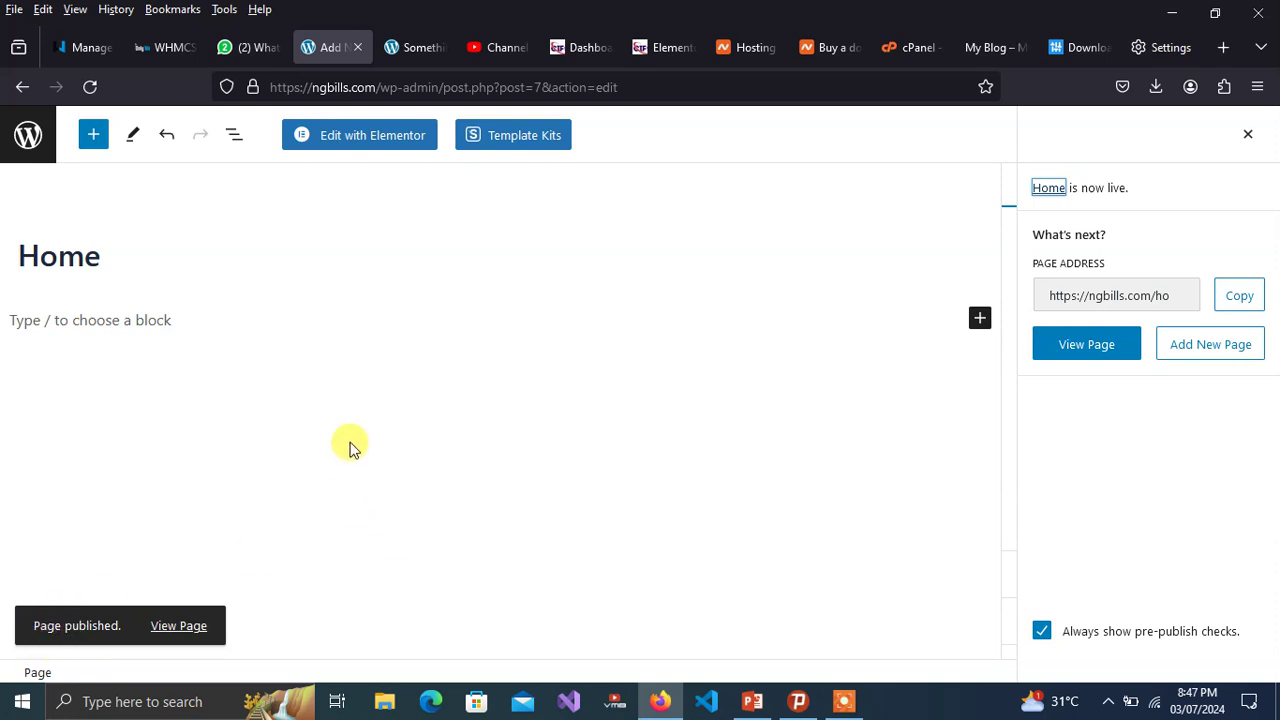
- Return to the admin dashboard, add a new page titled "About Us" and publish it
left_click(22, 88)
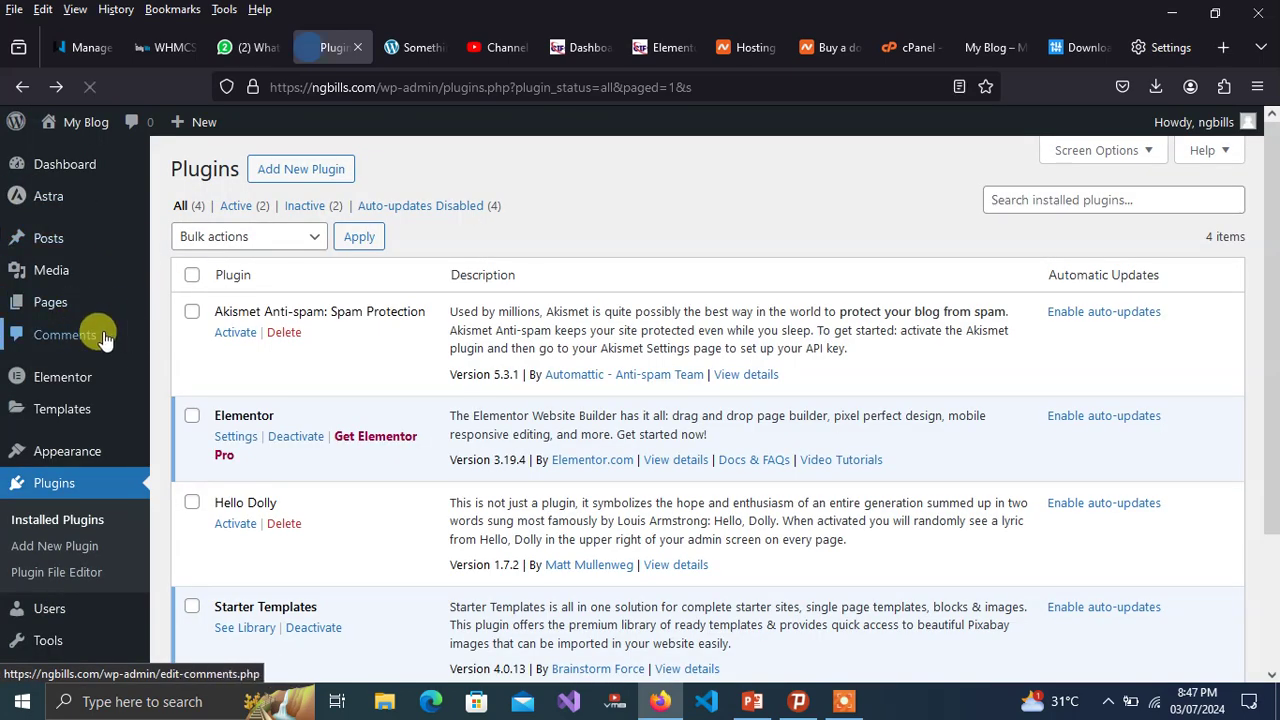
mouse_move(70, 312)
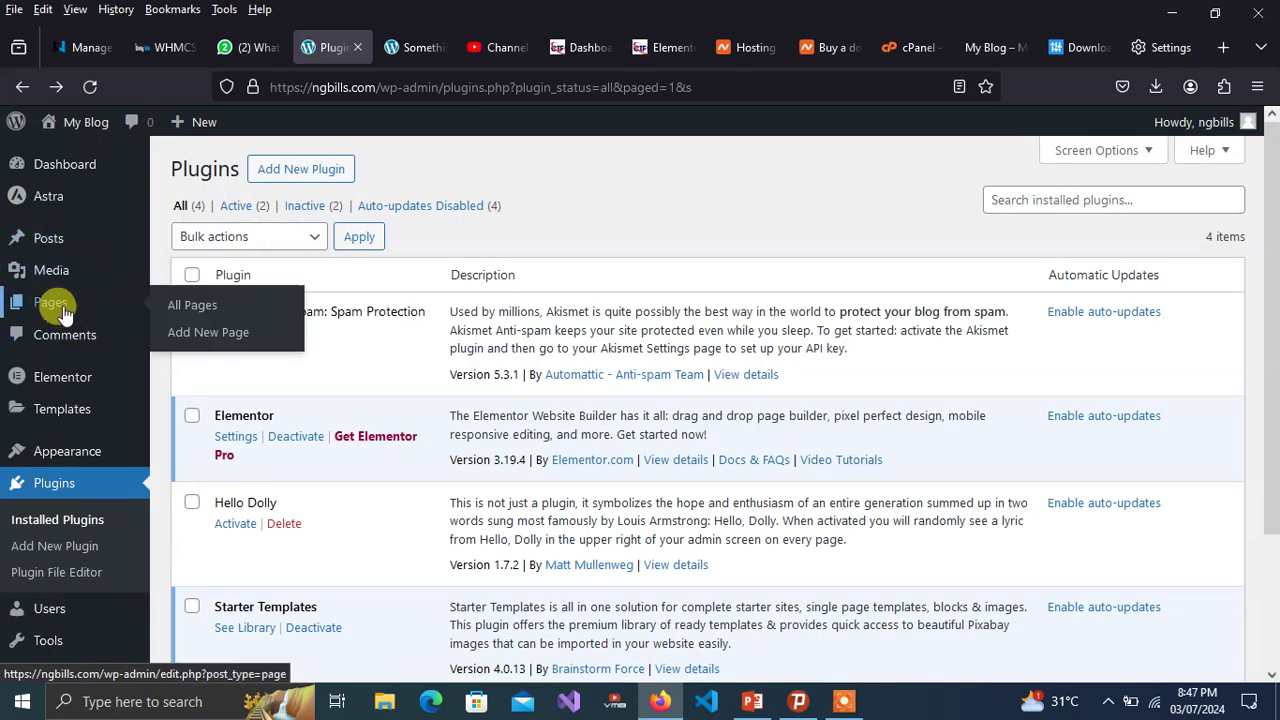
left_click(210, 338)
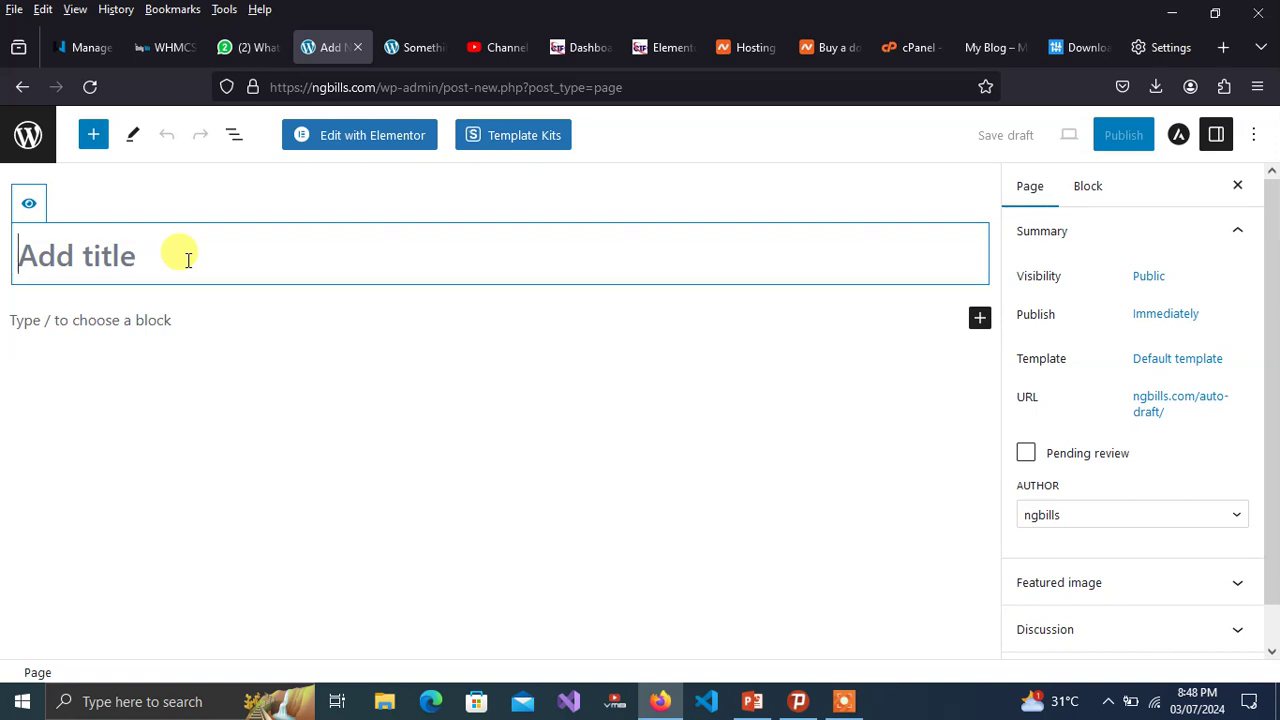
type("About")
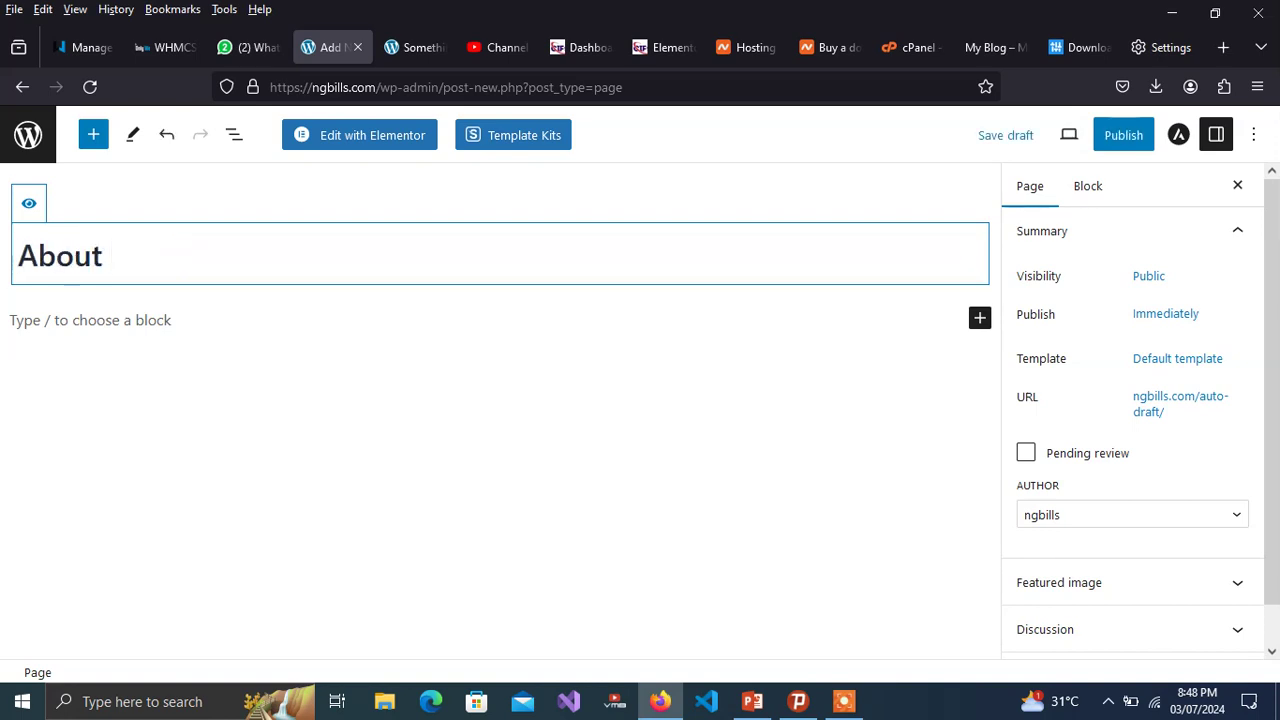
type(" Us")
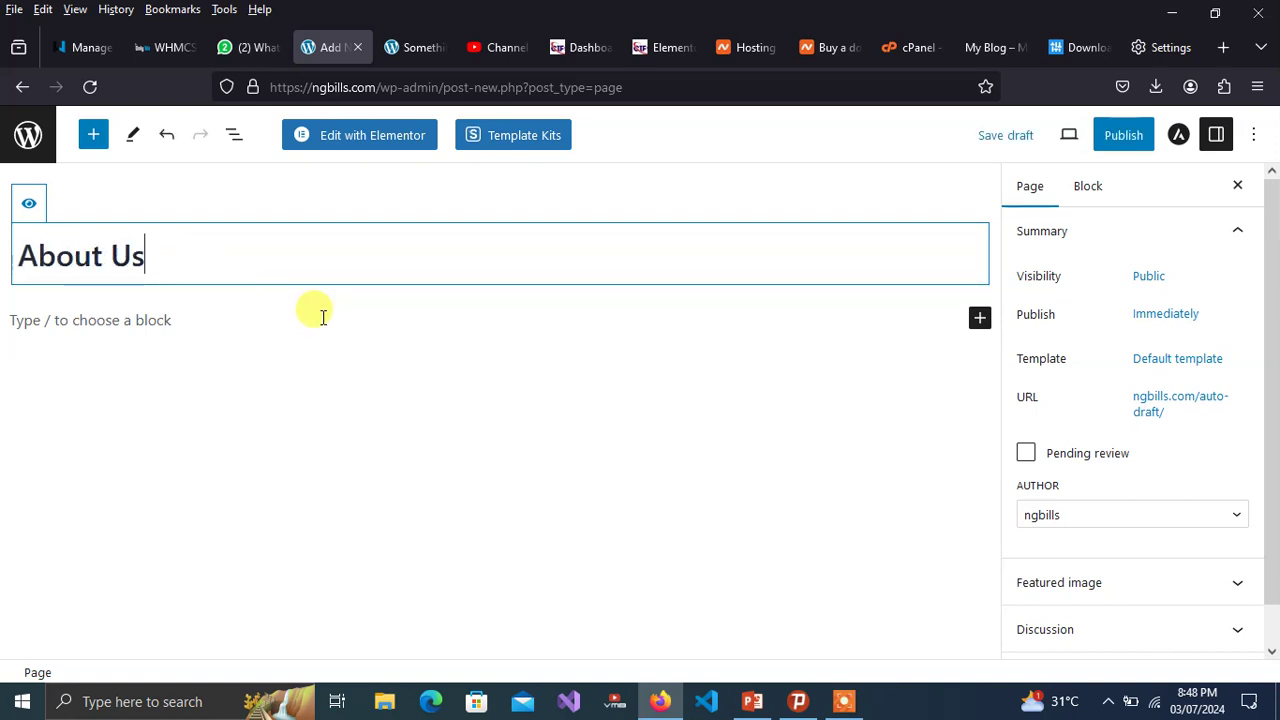
left_click(1123, 135)
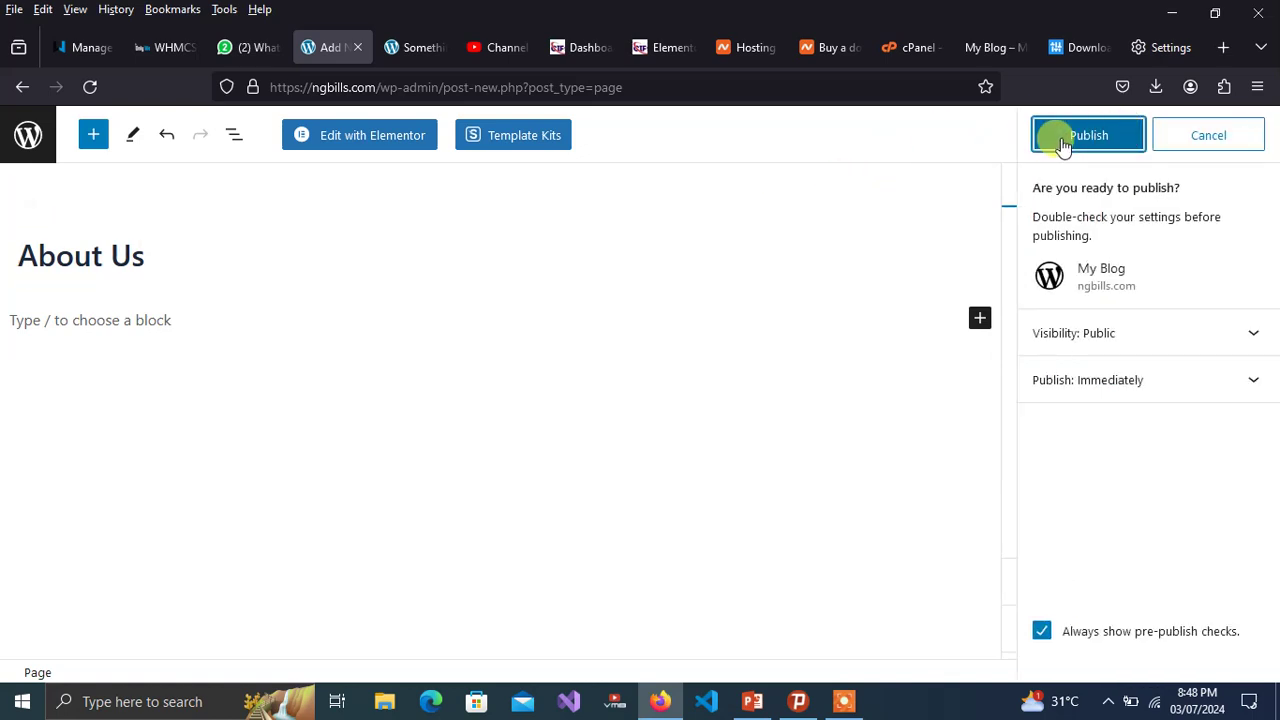
left_click(1068, 138)
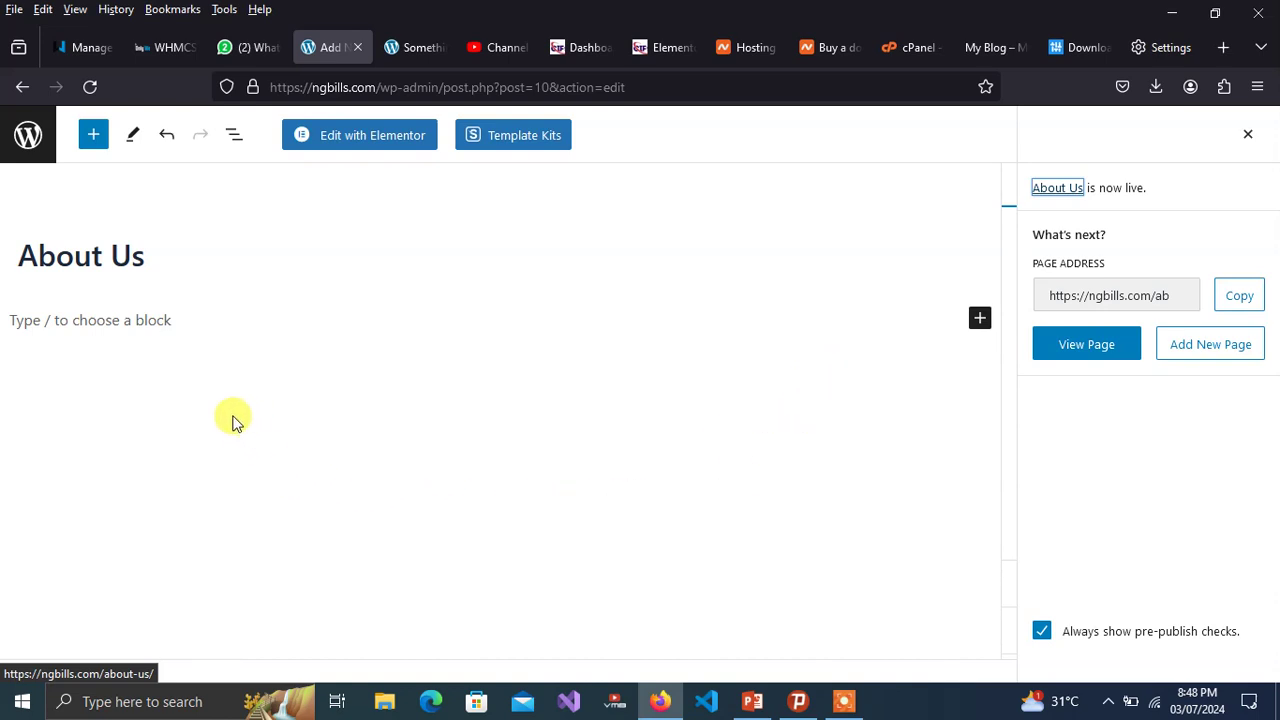
- Leave the published About Us page, add another new page titled "Services" and publish it
left_click(22, 89)
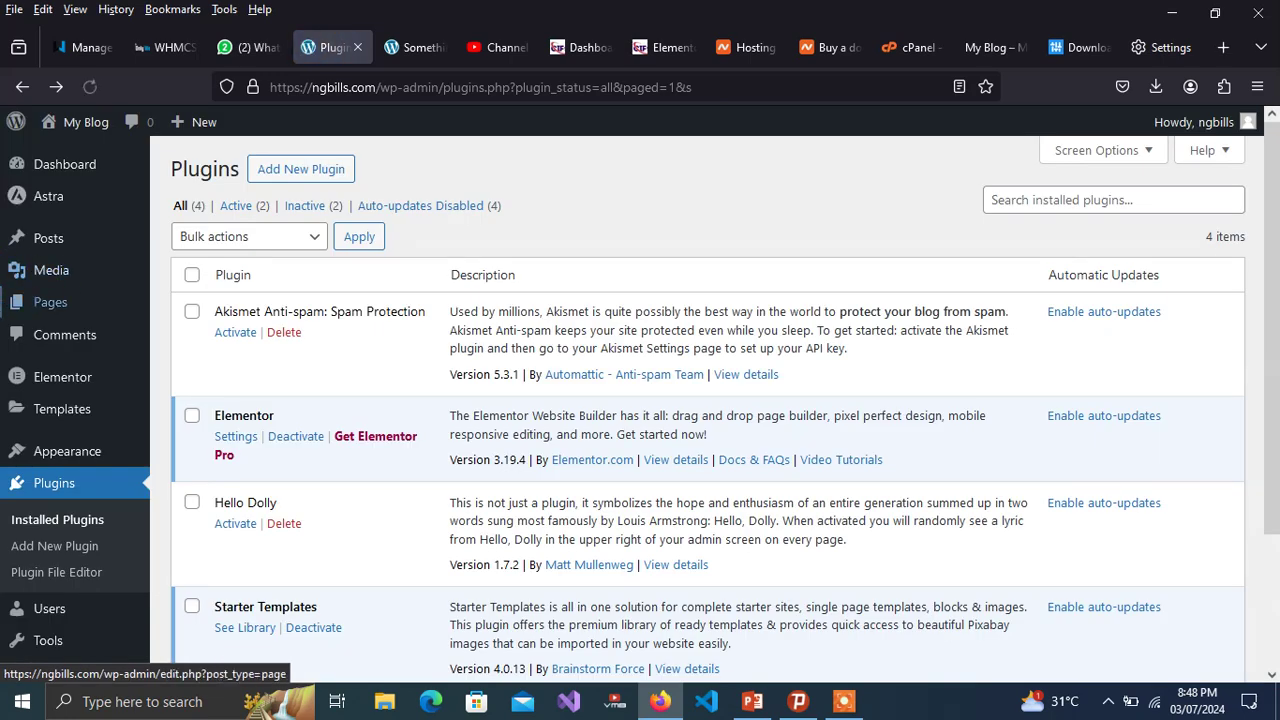
mouse_move(68, 303)
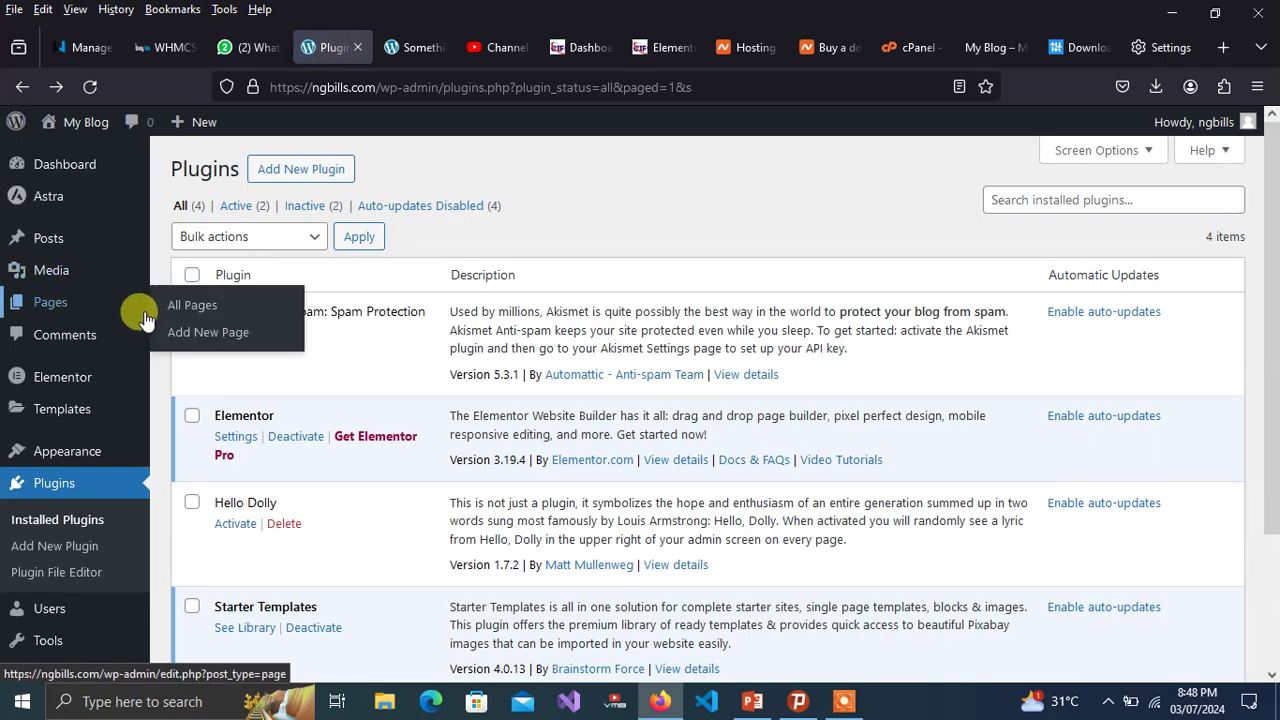
left_click(202, 340)
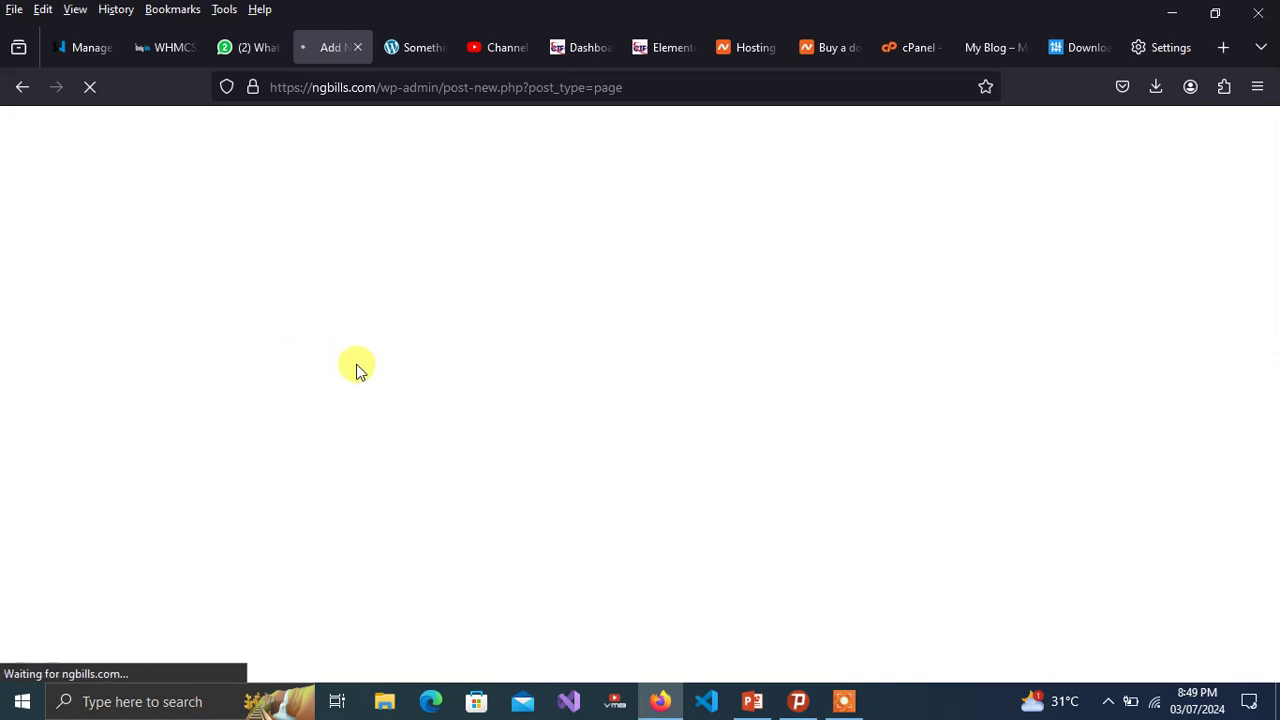
left_click(158, 254)
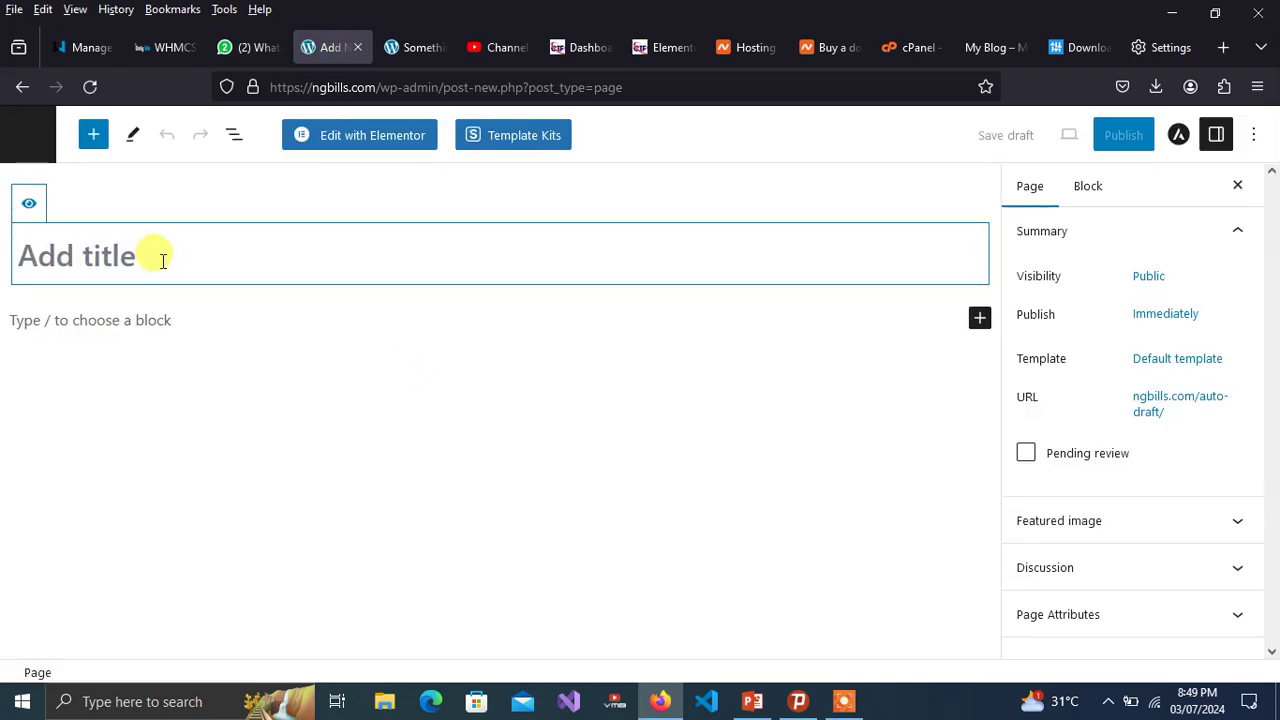
type("S")
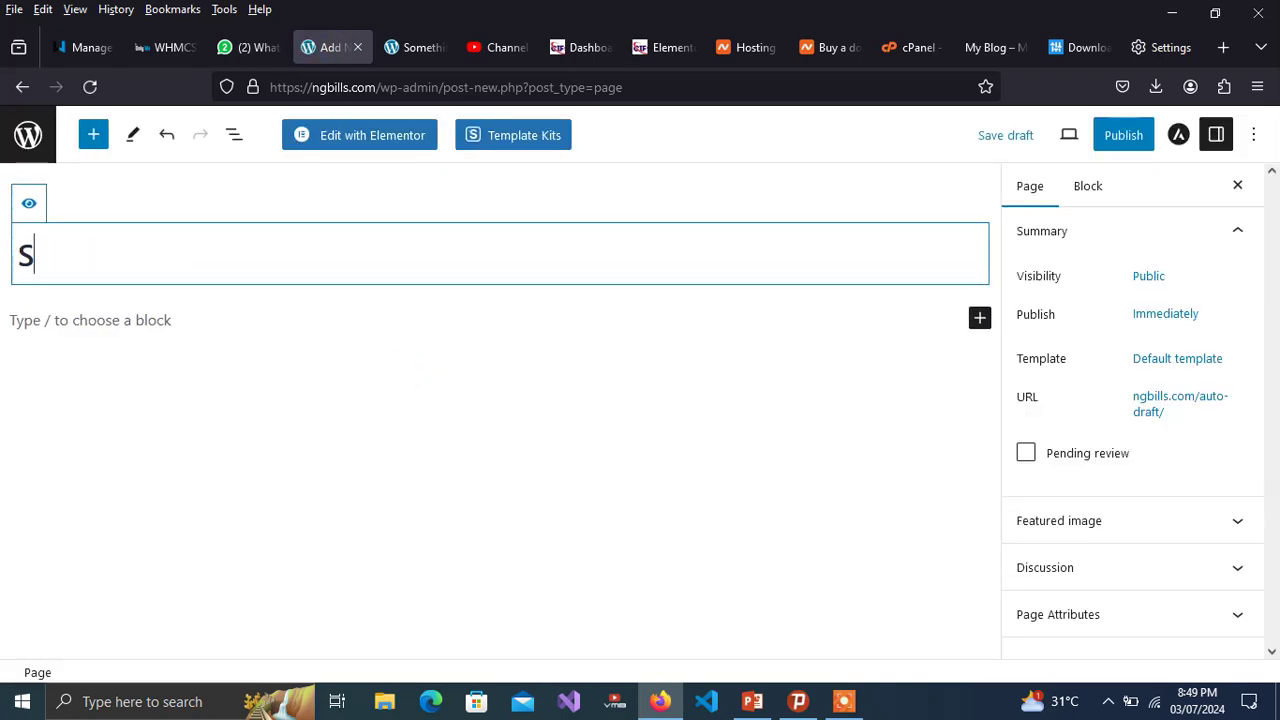
type("ervices")
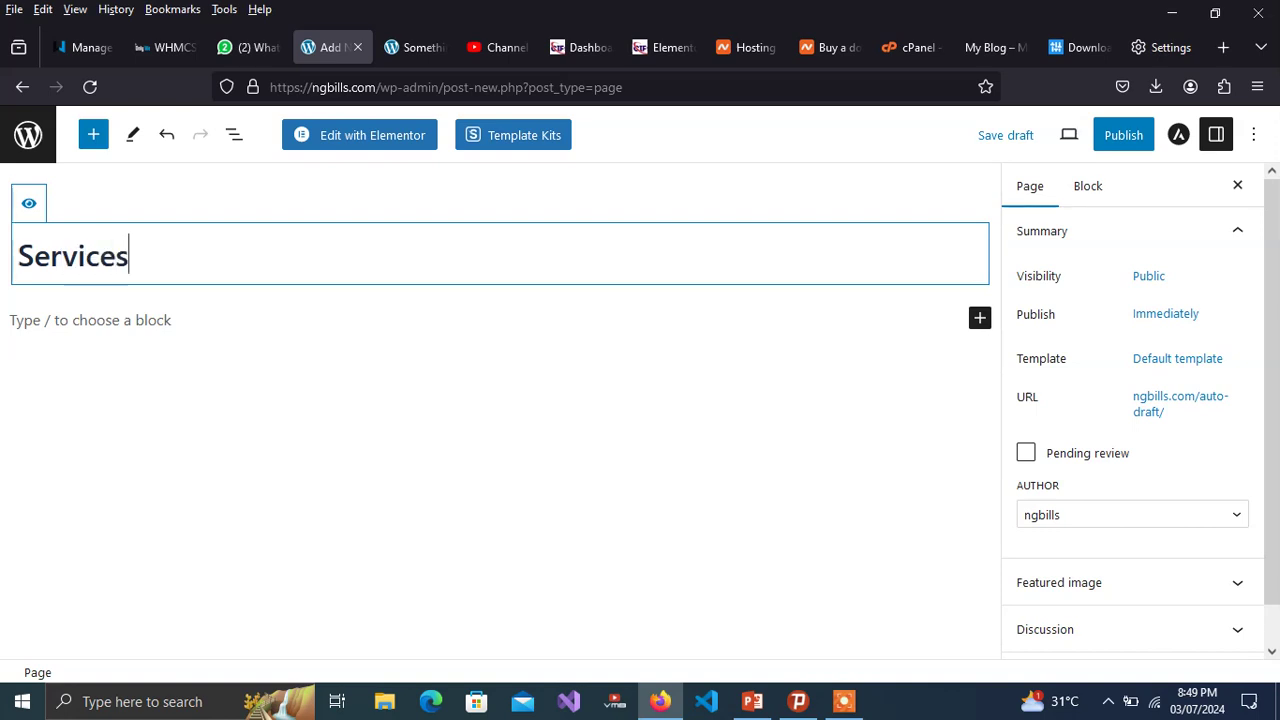
left_click(1110, 136)
left_click(1105, 138)
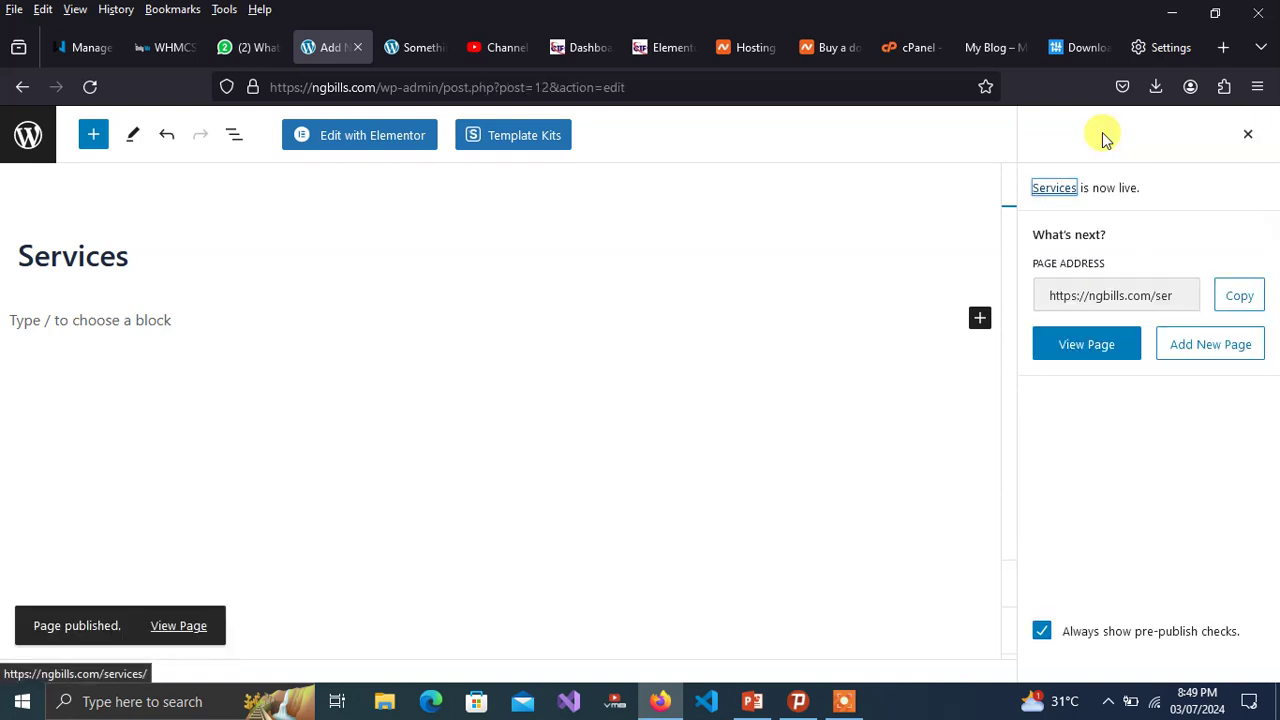
- Leave the published Services page, add a new page titled "Contact Us" and publish it
left_click(21, 88)
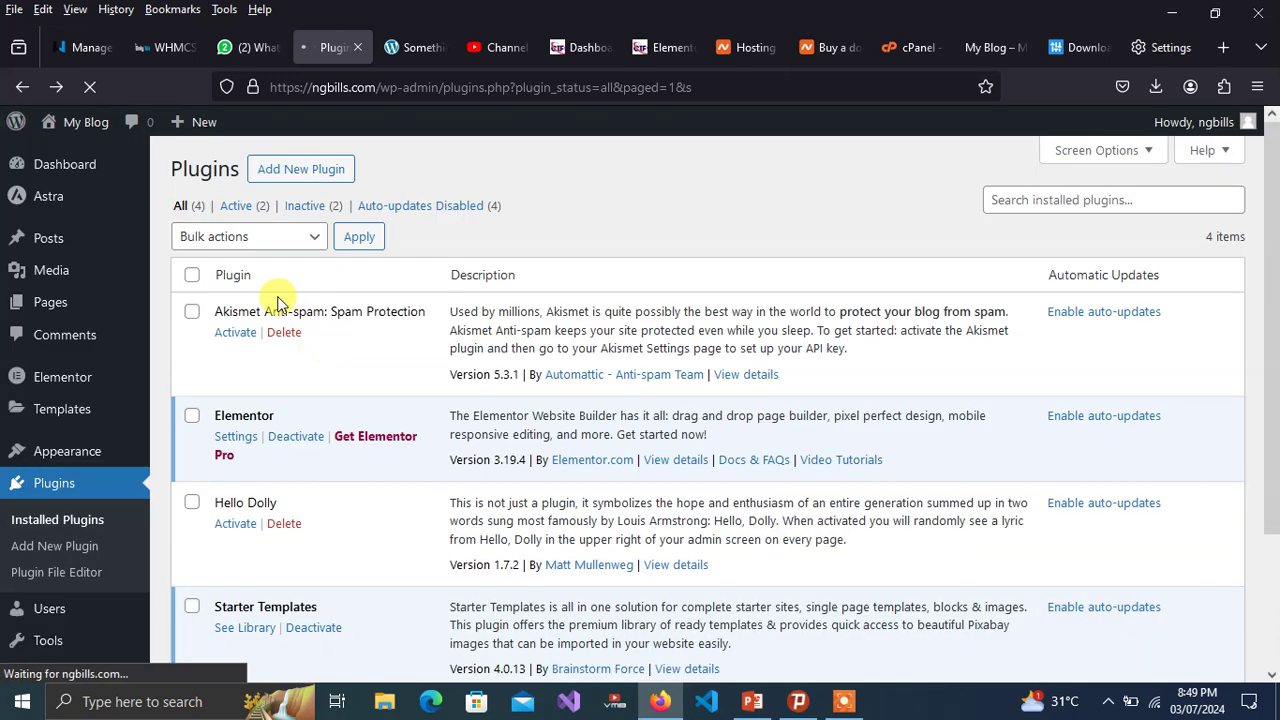
left_click(48, 305)
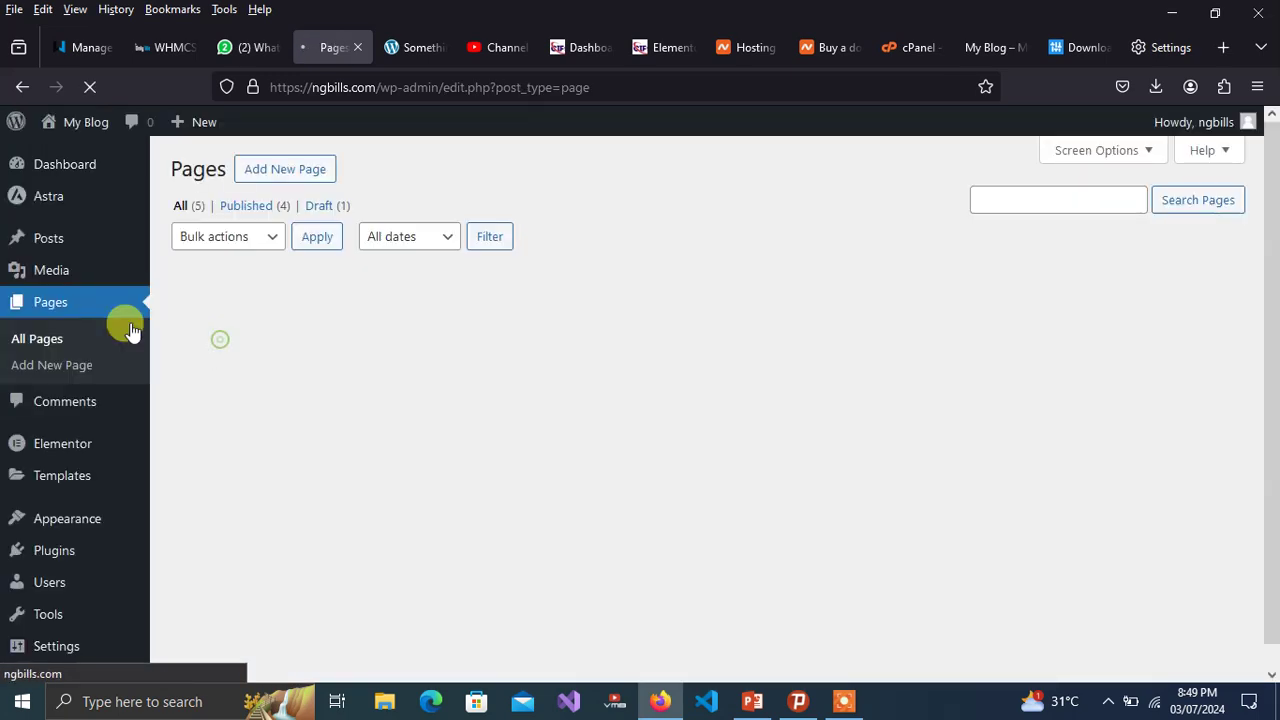
left_click(75, 365)
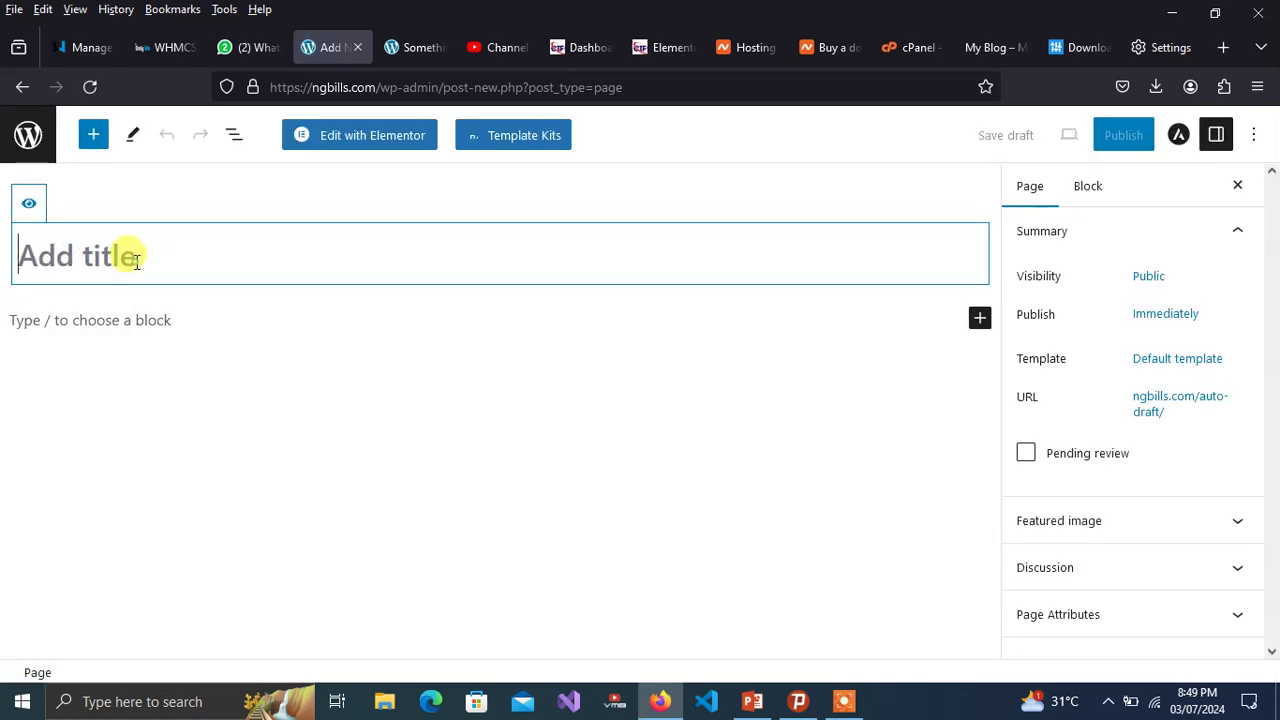
type("Contacte")
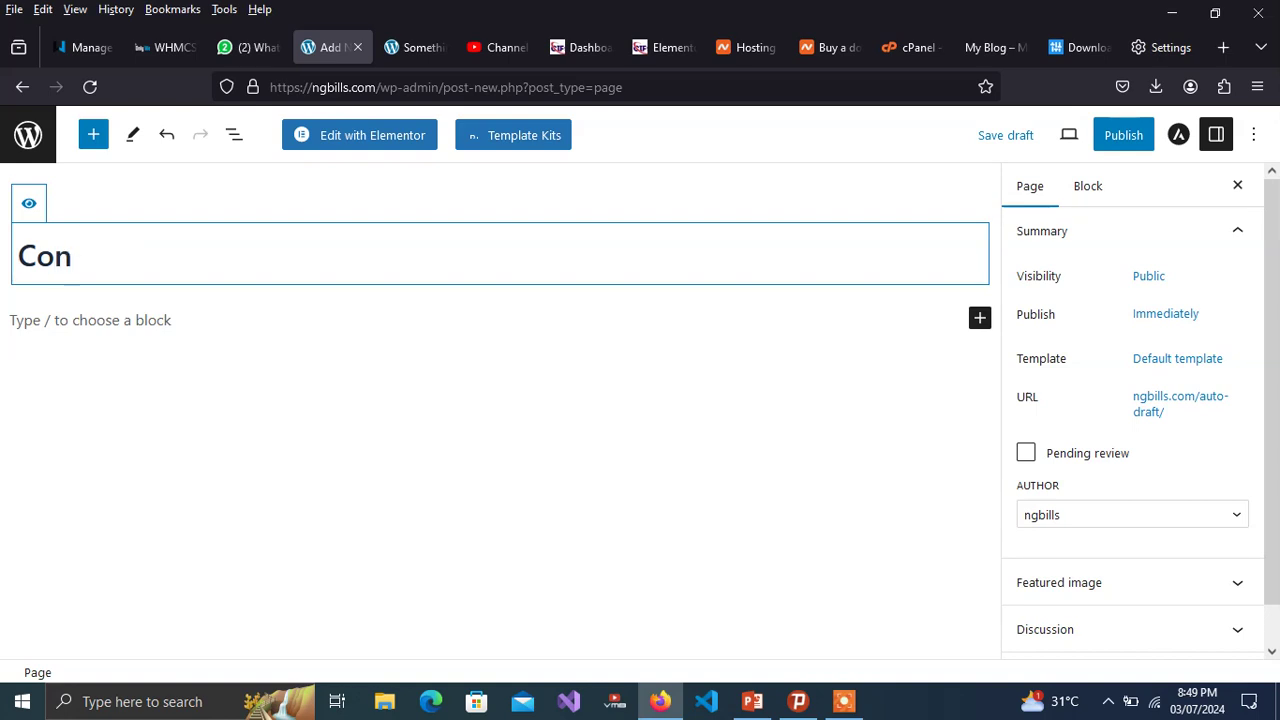
key("BackSpace")
key("BackSpace")
type("t Us")
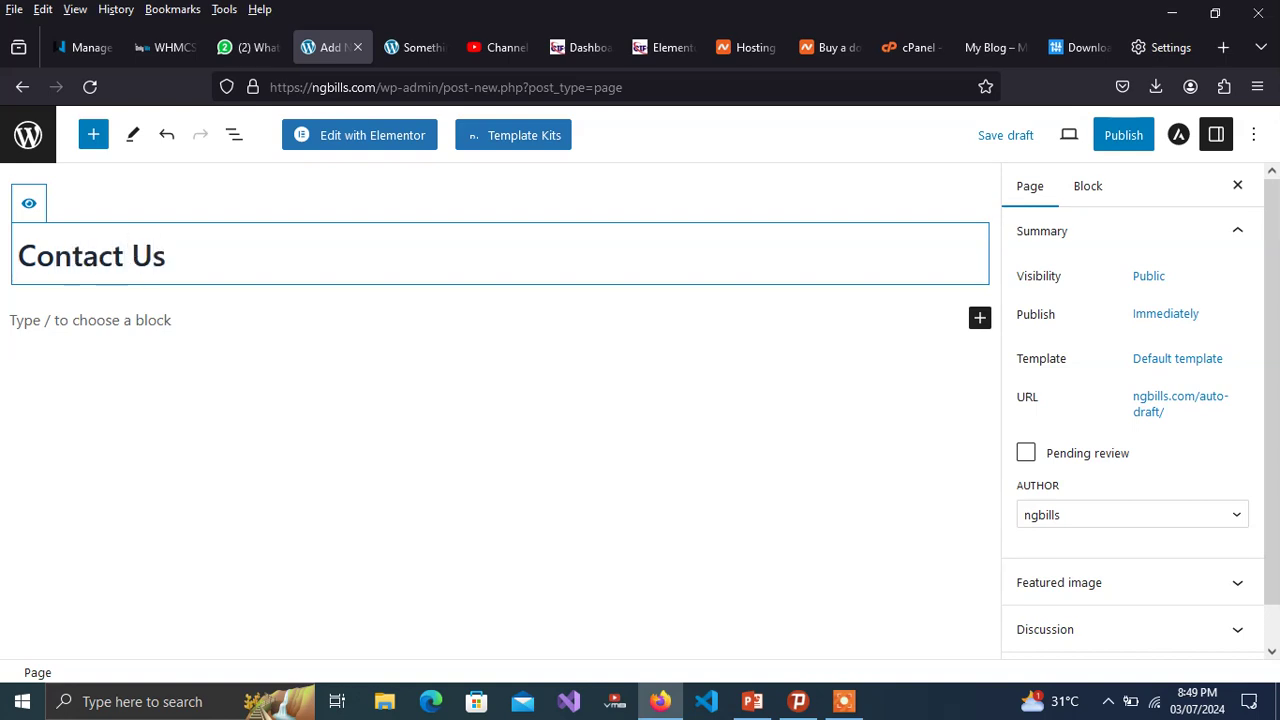
left_click(1130, 138)
left_click(1097, 136)
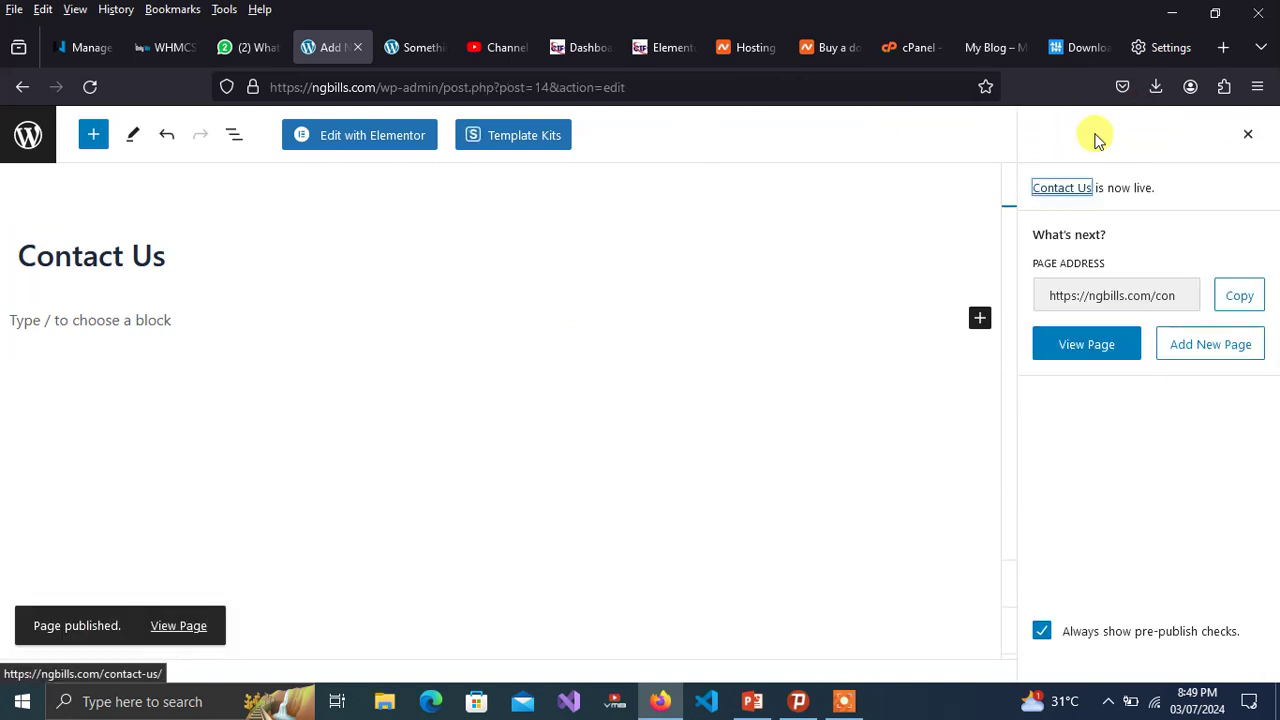
- Go back to the list of all pages and open the Home page for editing with Elementor
left_click(21, 88)
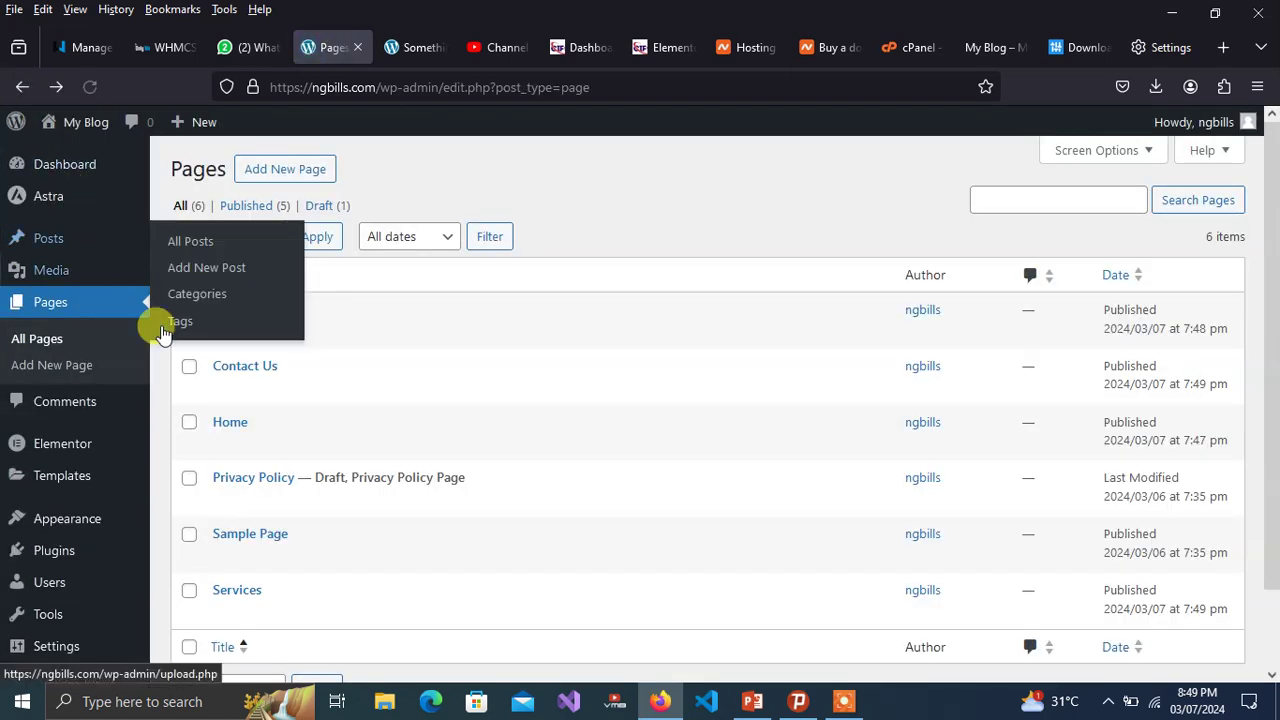
left_click(46, 340)
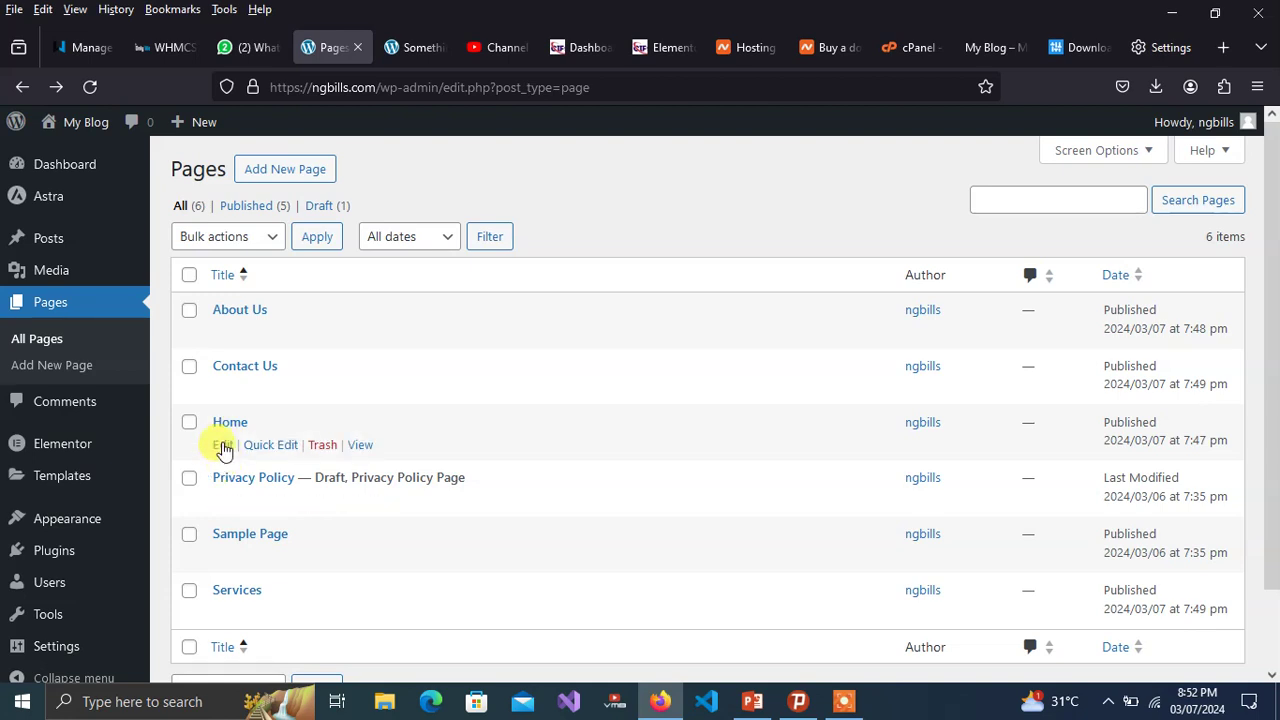
left_click(223, 446)
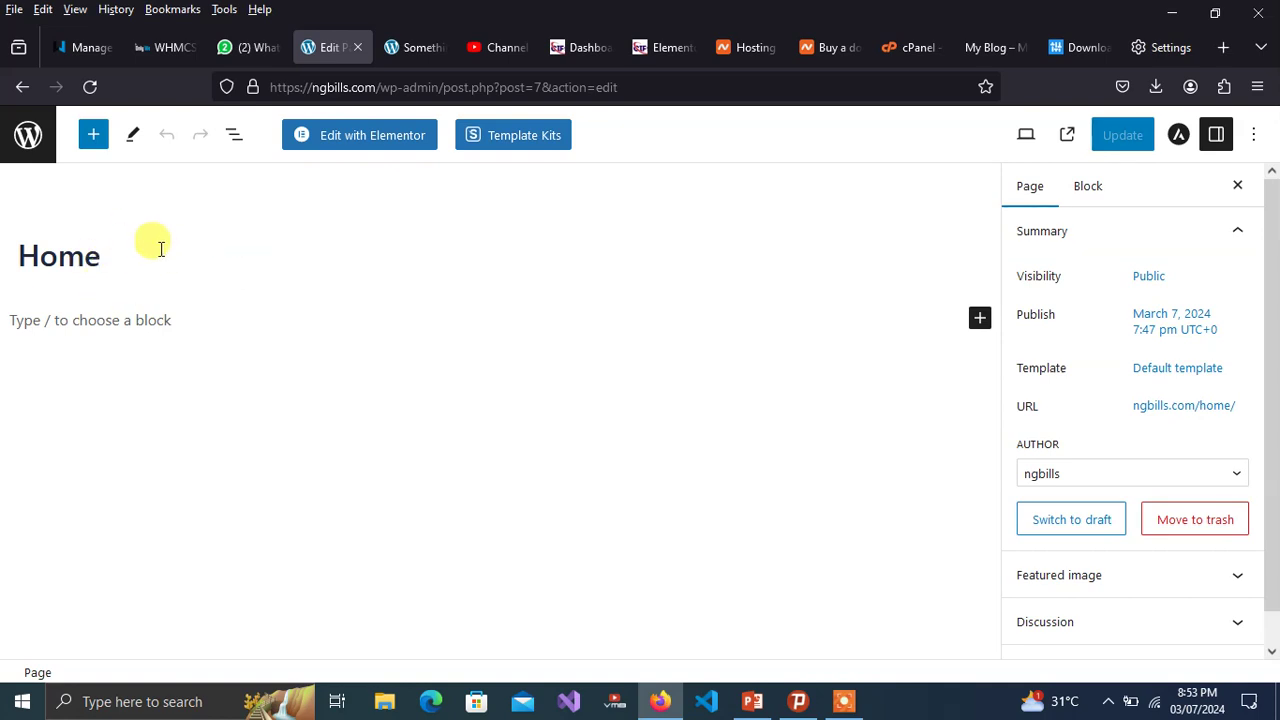
left_click(379, 147)
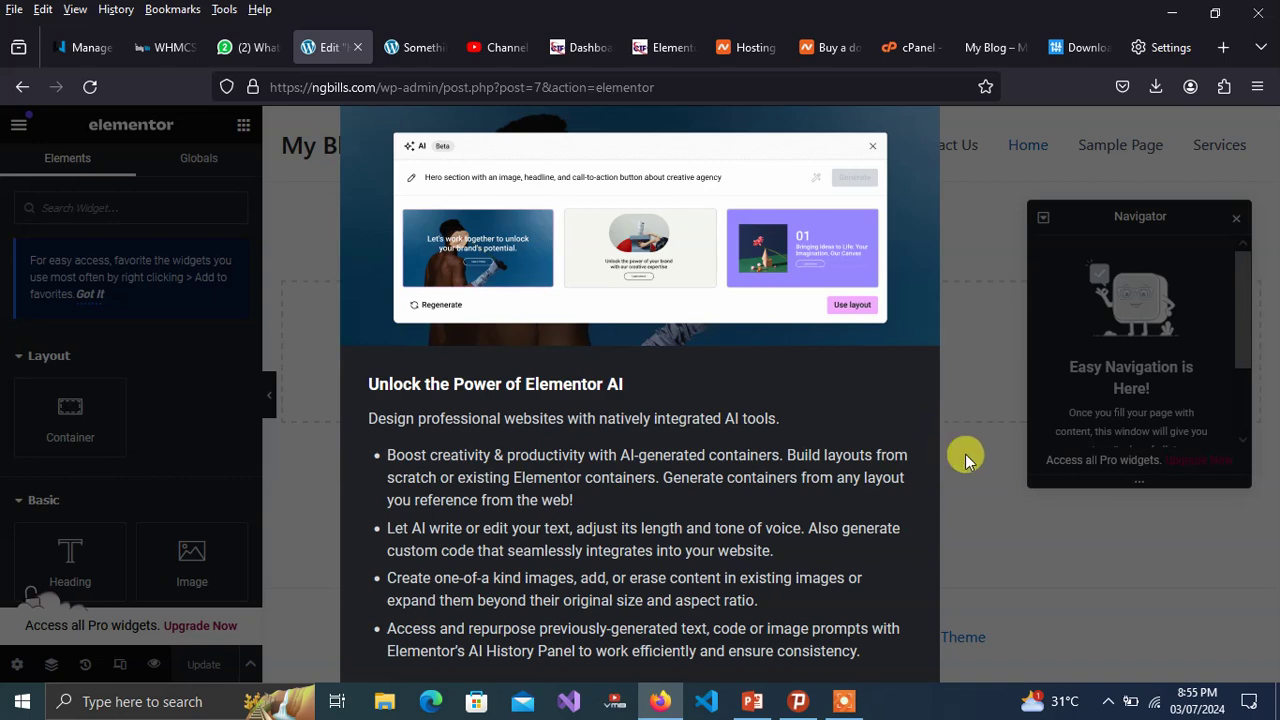
left_click(1257, 87)
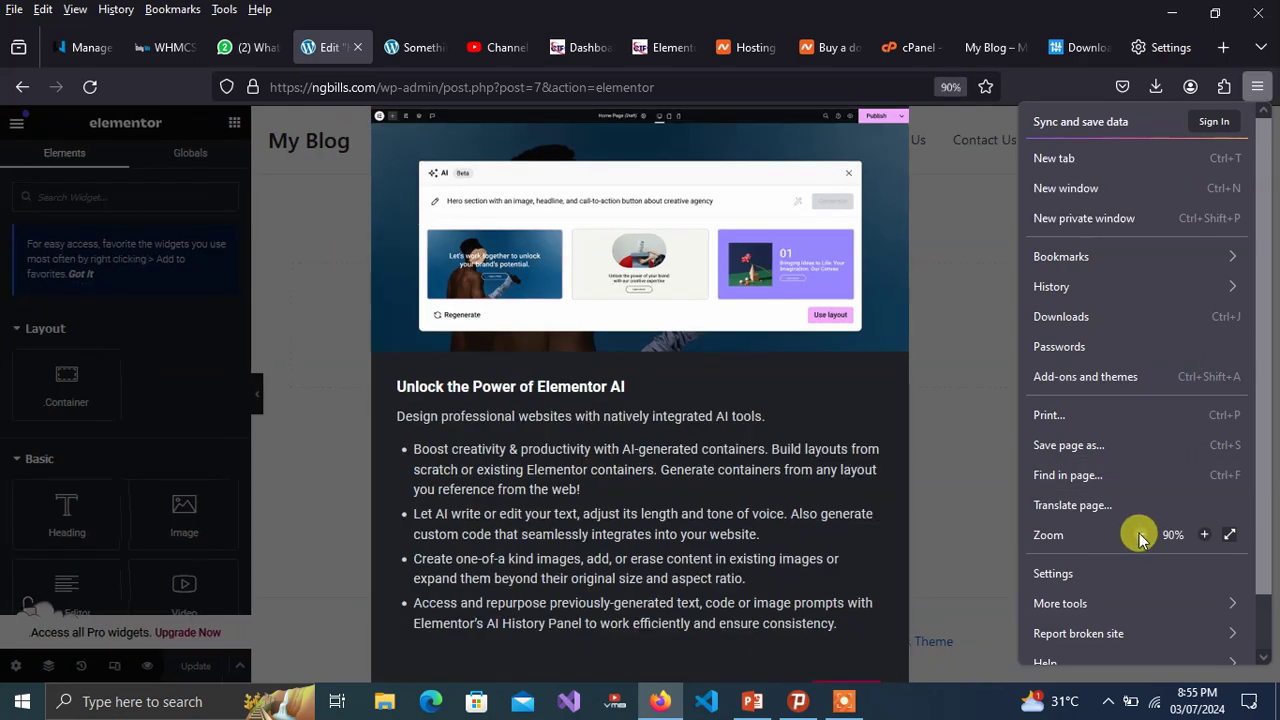
left_click(1139, 535)
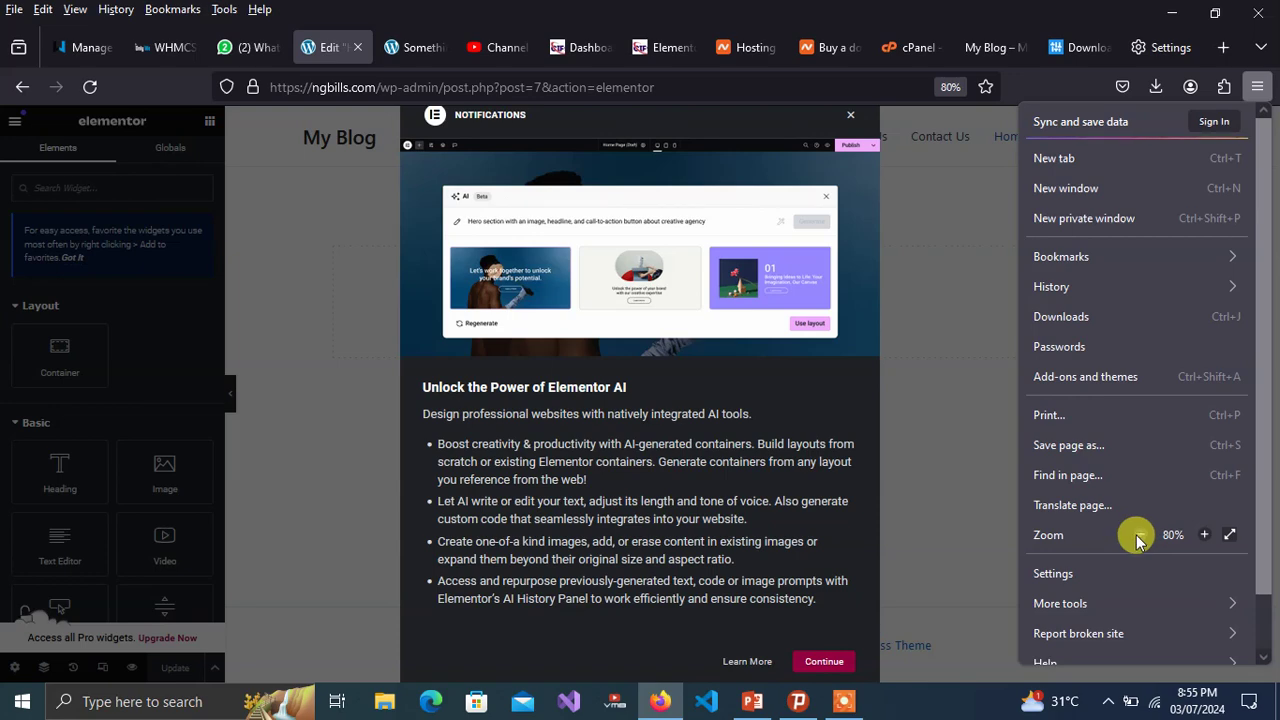
left_click(1205, 535)
left_click(1205, 535)
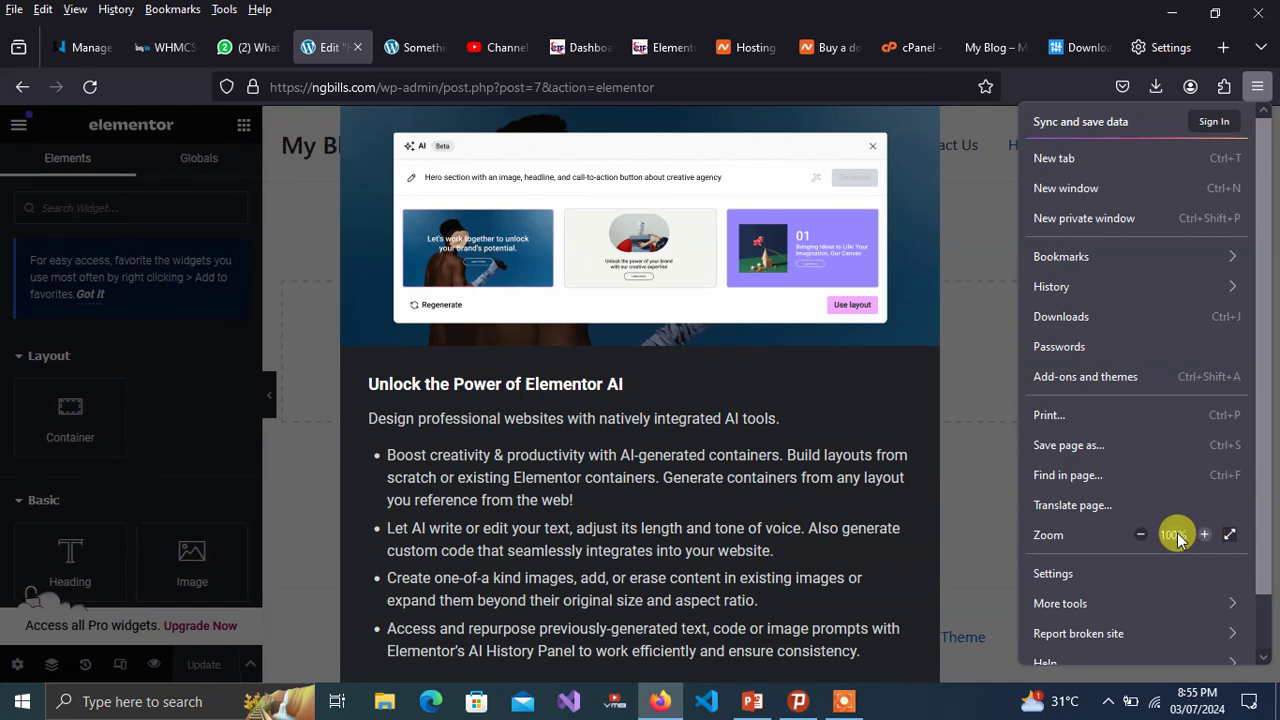
left_click(967, 500)
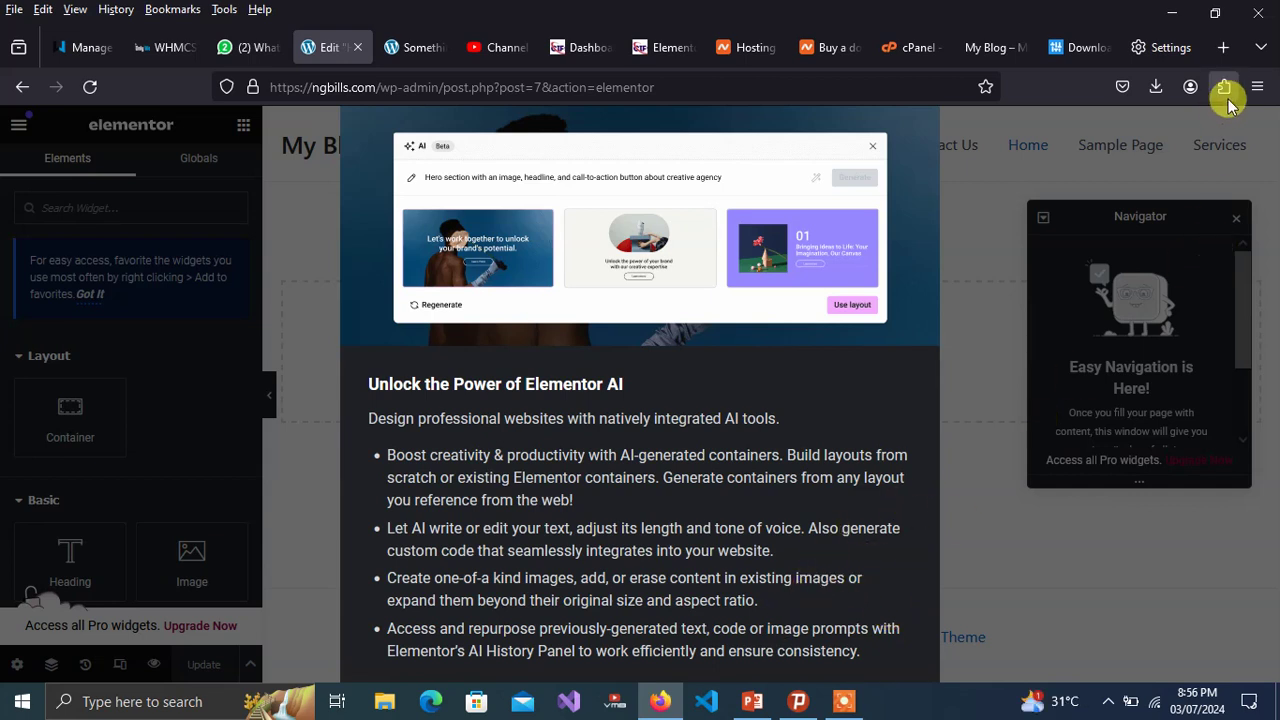
- Reduce the browser zoom to 80% and dismiss the Elementor AI notification with Continue
left_click(1258, 87)
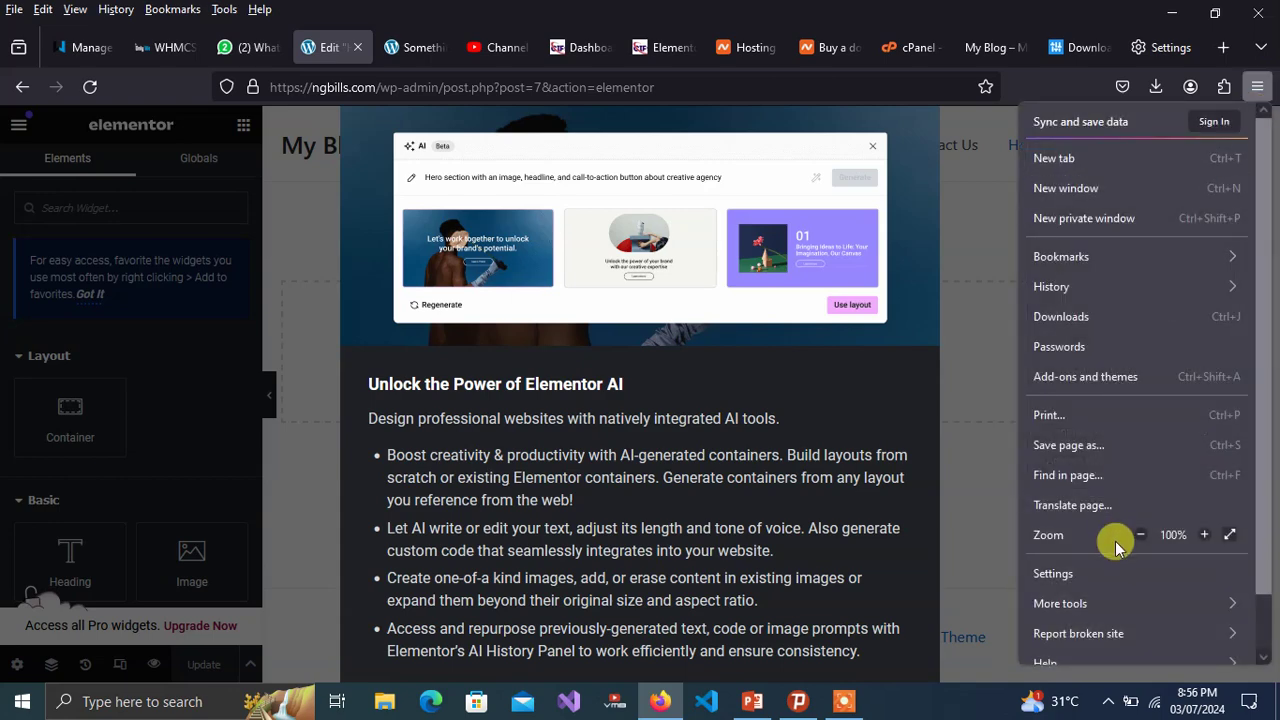
left_click(1140, 535)
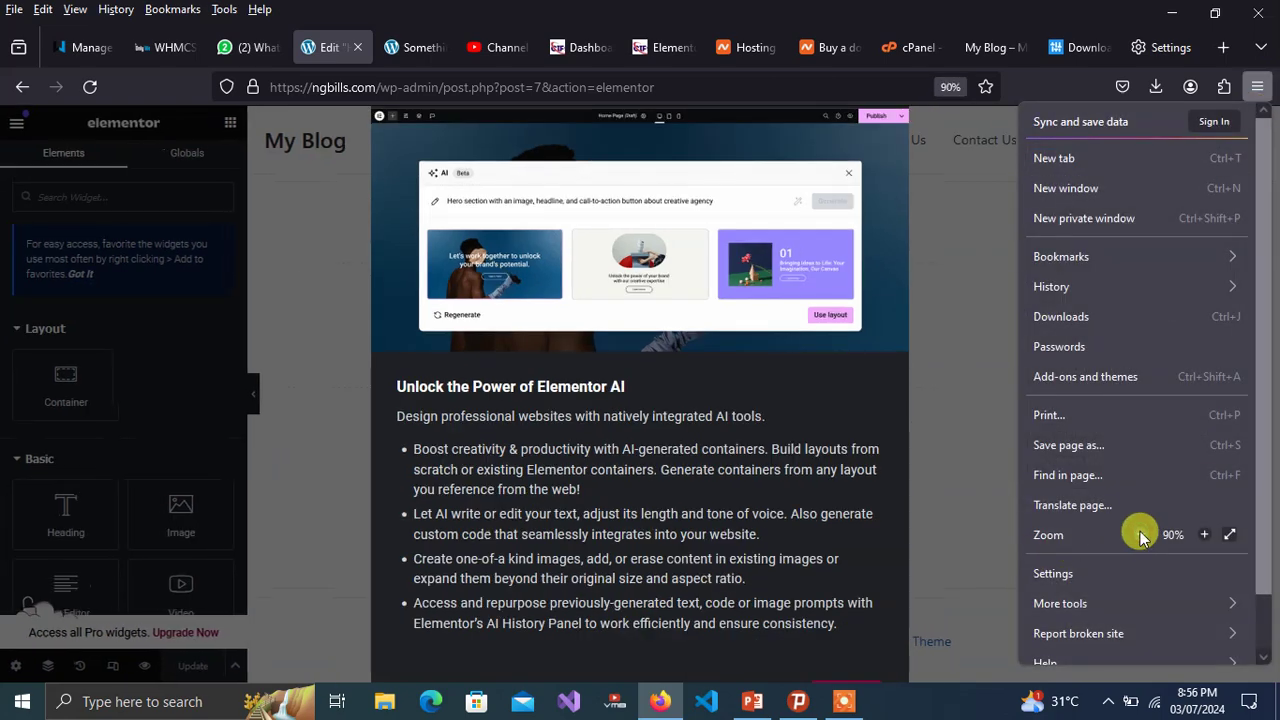
left_click(1140, 535)
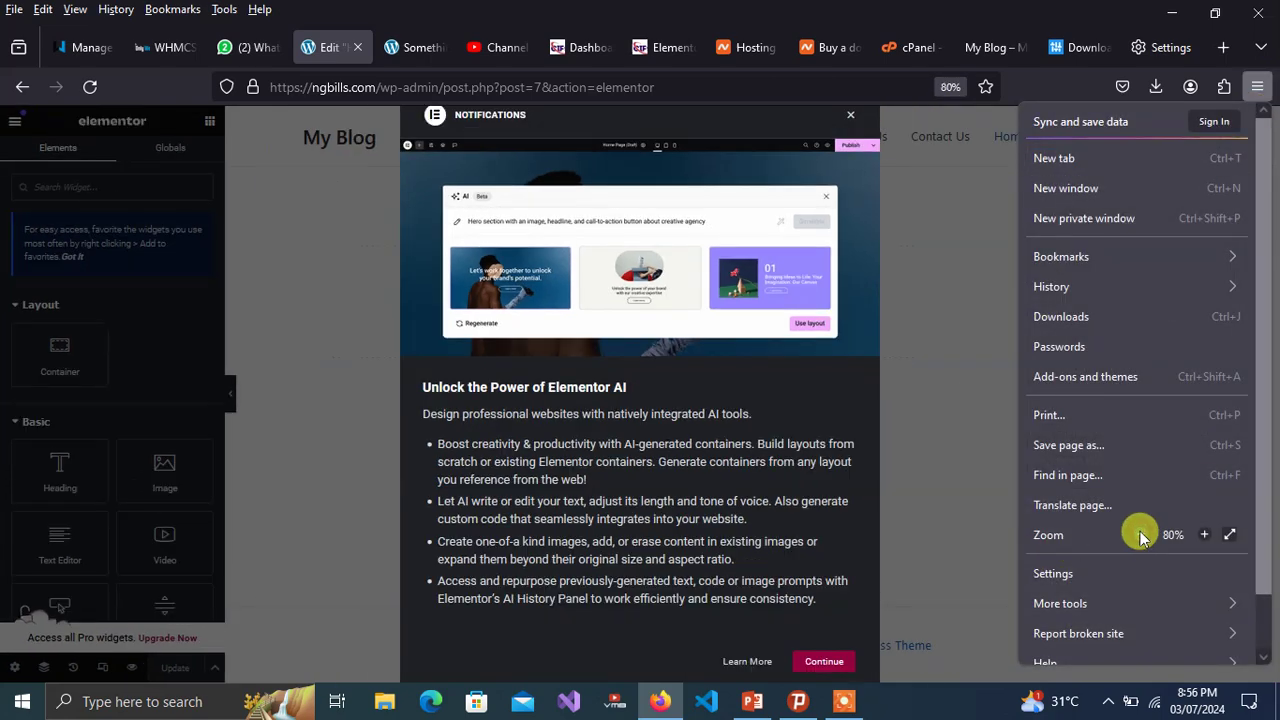
left_click(826, 664)
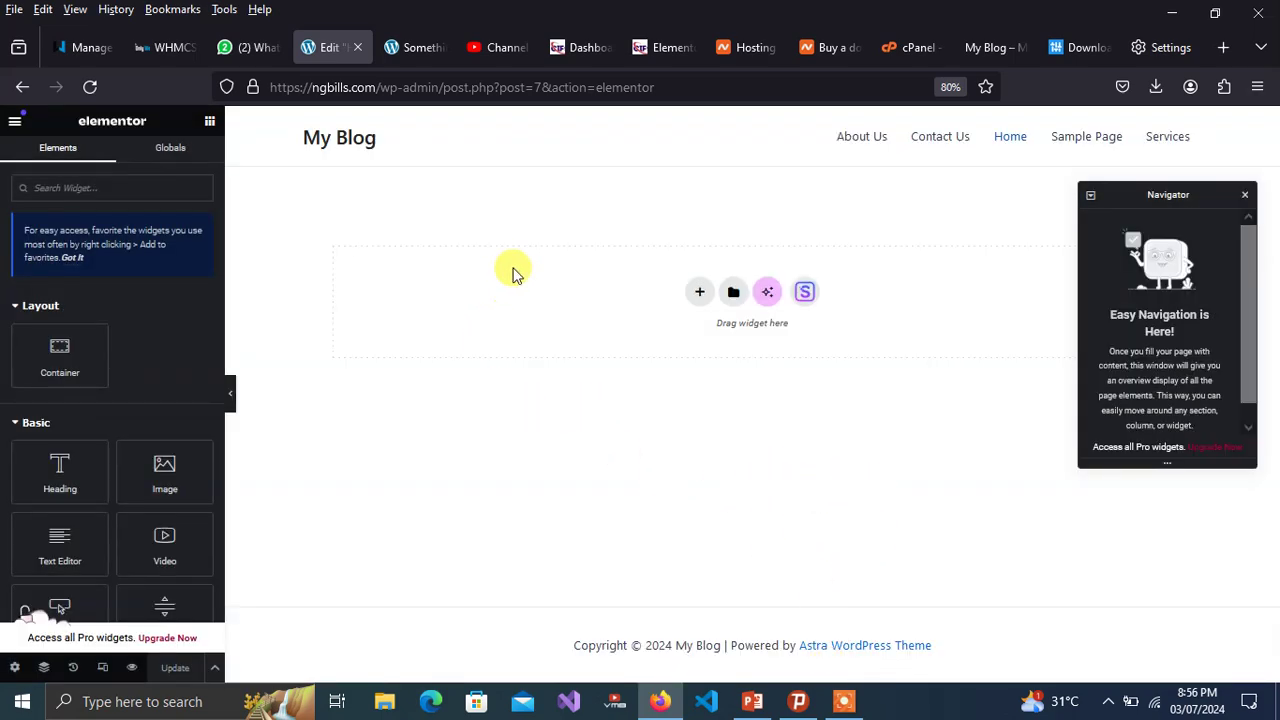
- Close the Navigator and set the browser zoom back to 100%
left_click(1244, 194)
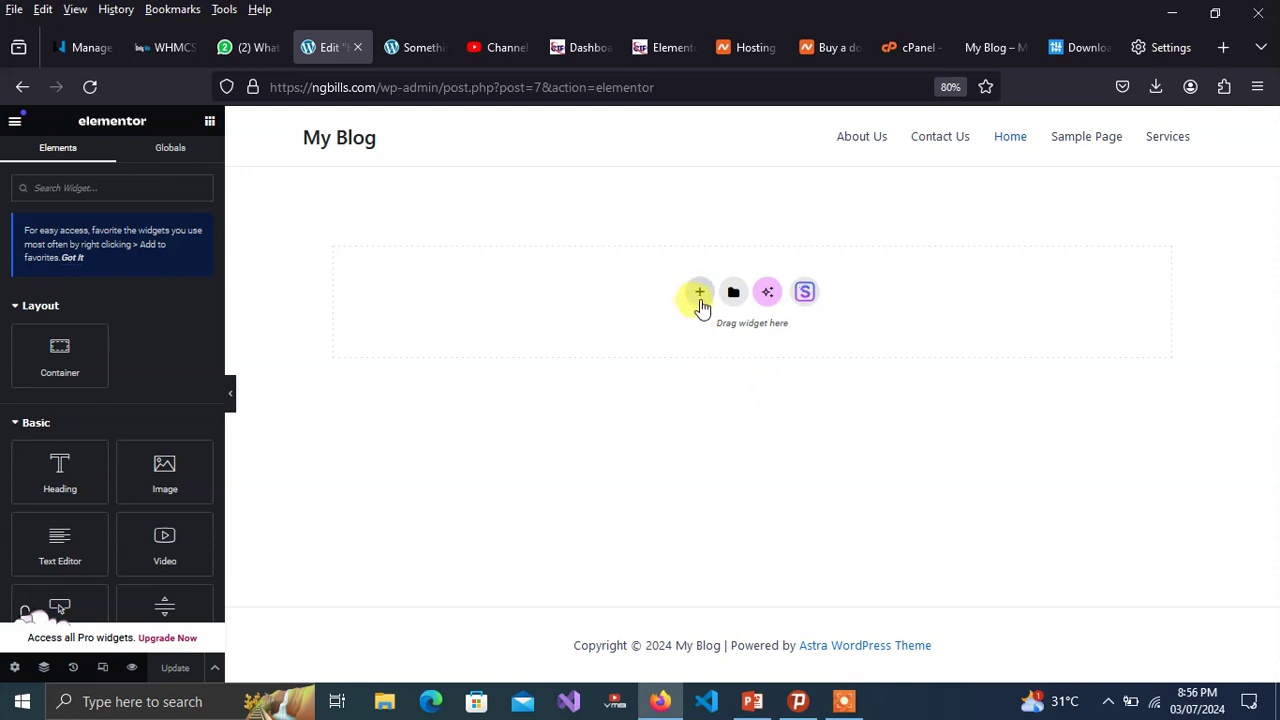
left_click(1260, 87)
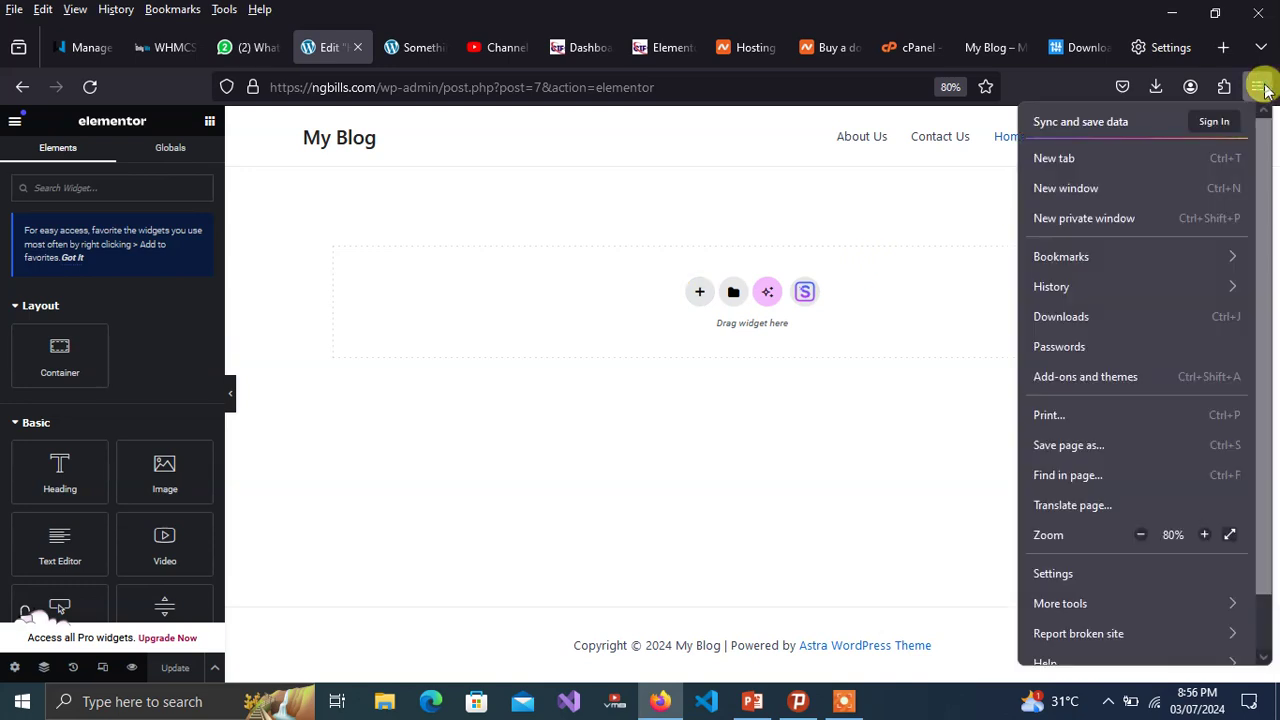
left_click(1208, 535)
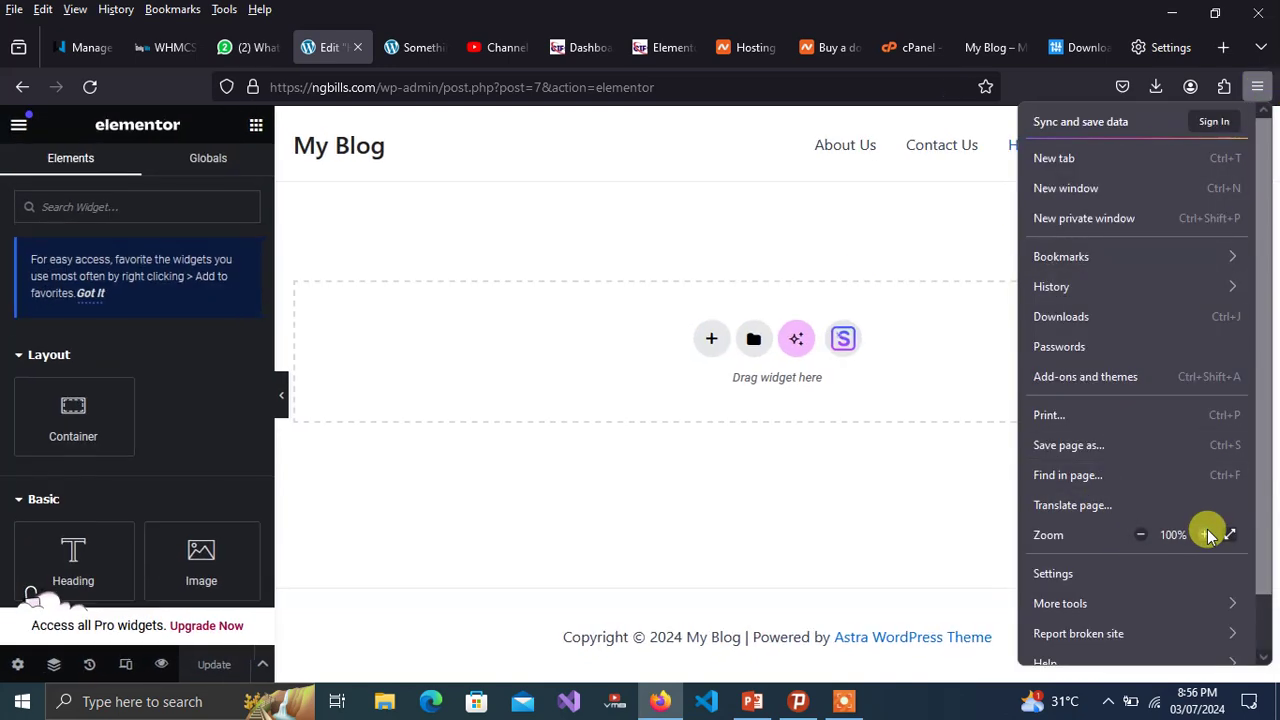
left_click(790, 474)
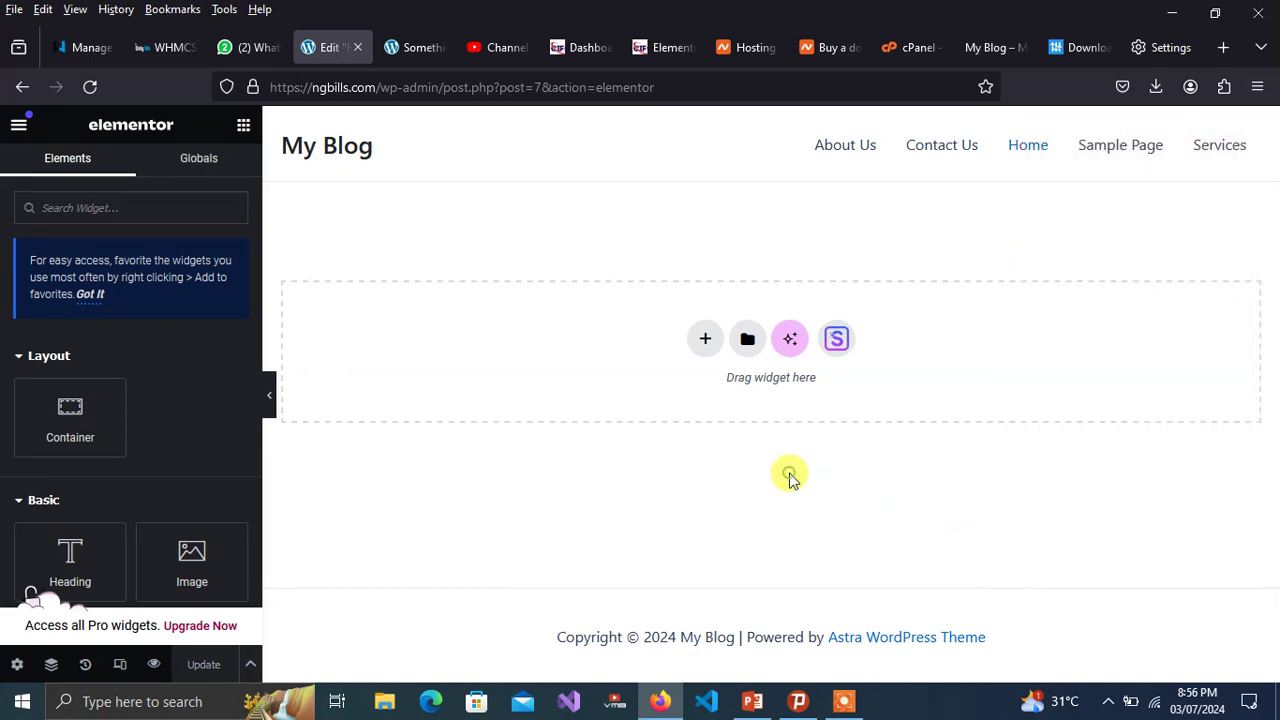
left_click(705, 343)
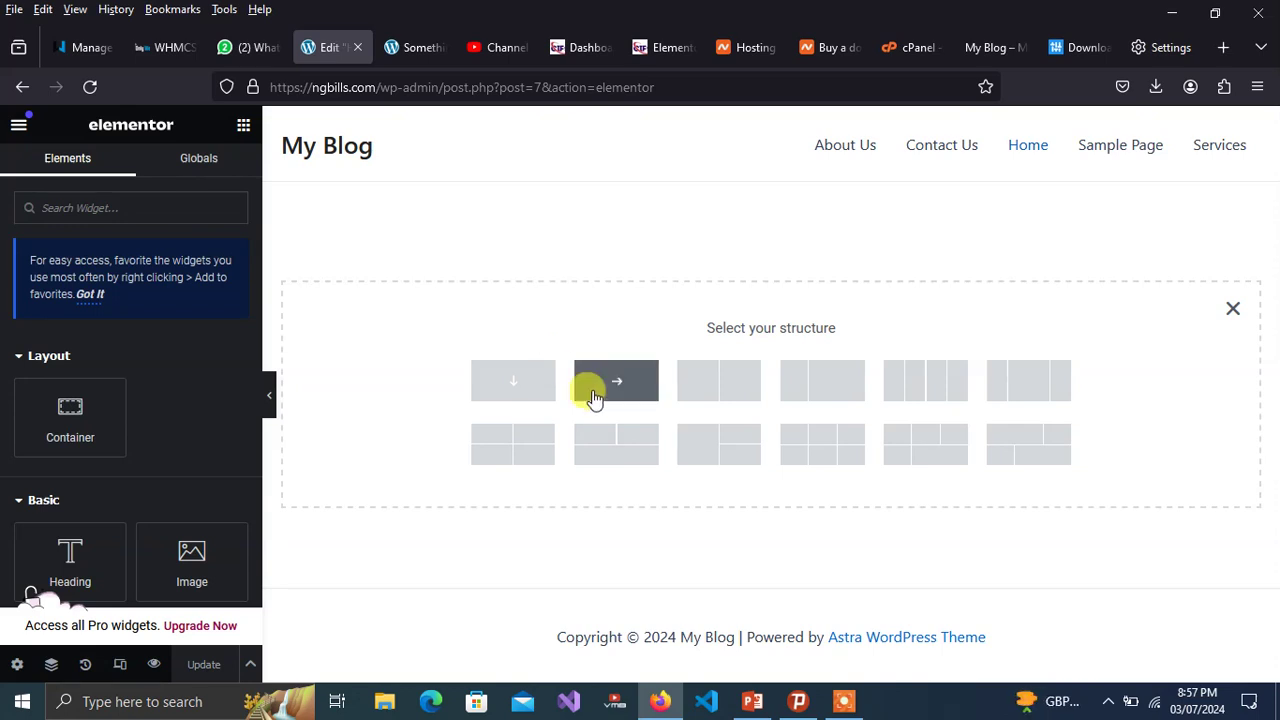
left_click(514, 383)
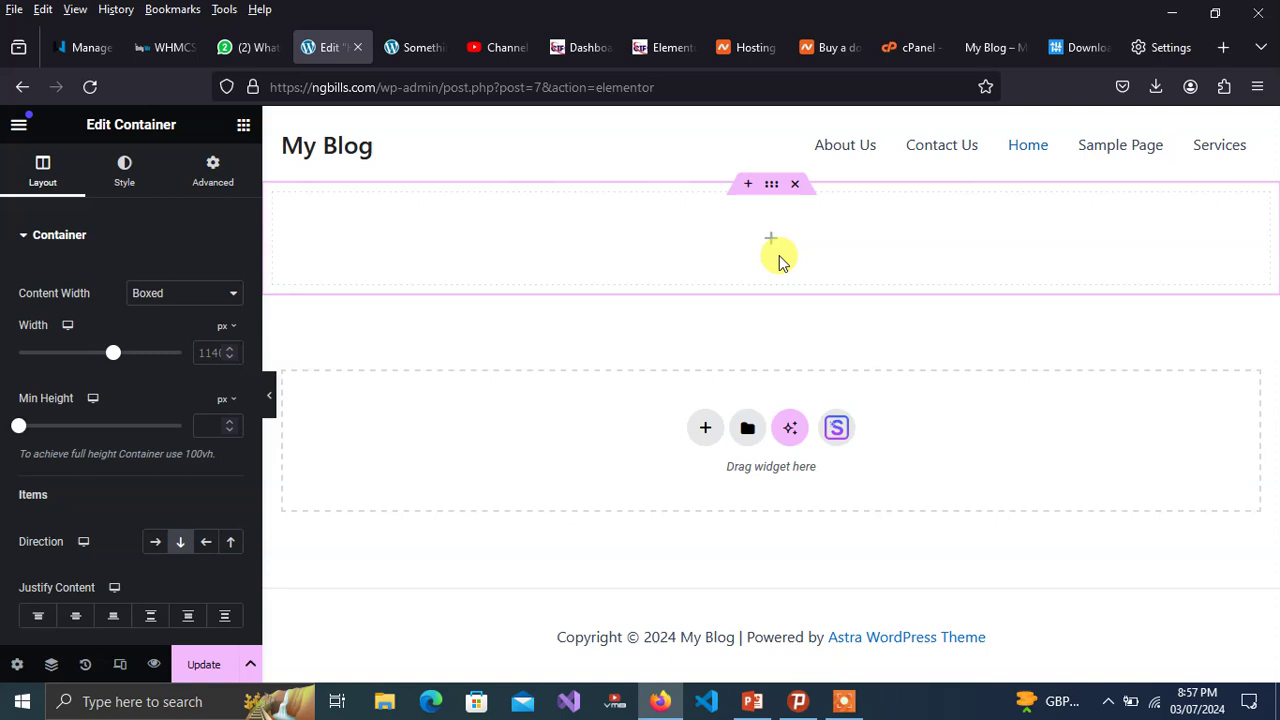
left_click(796, 184)
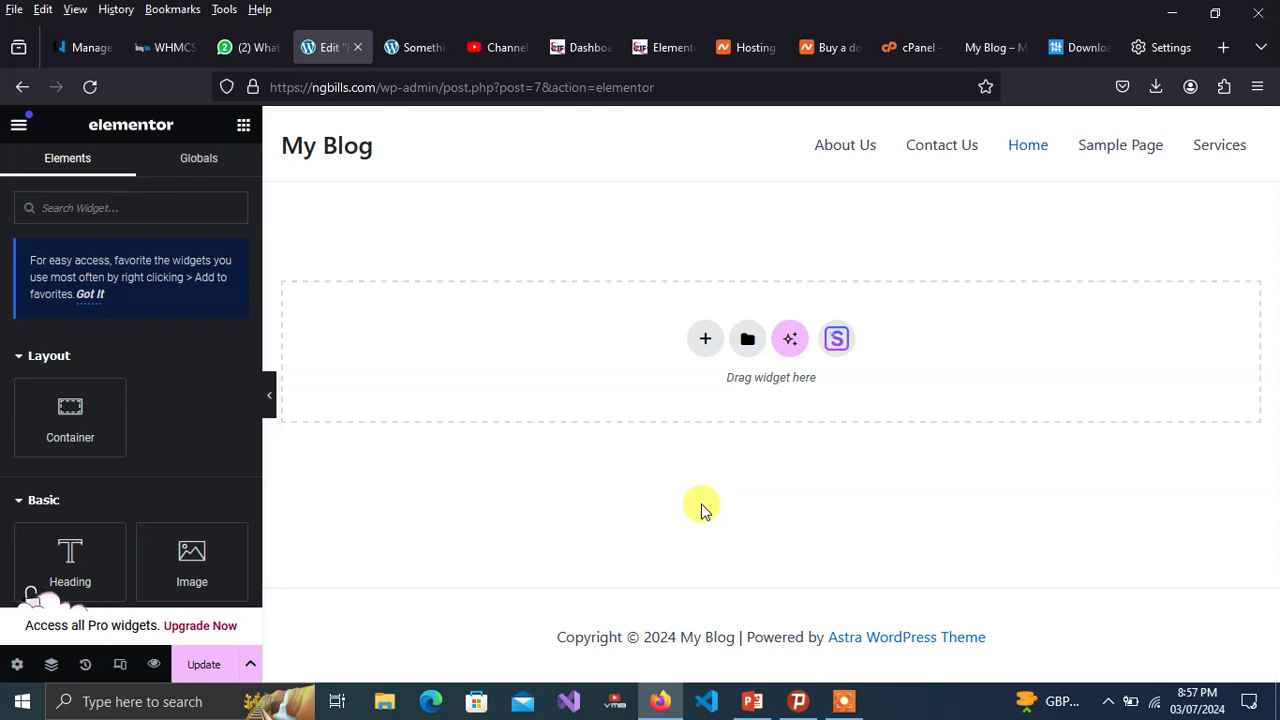
- Add a Direction Column container to the Home page, place an Image widget inside it and return to the widget list
left_click(705, 343)
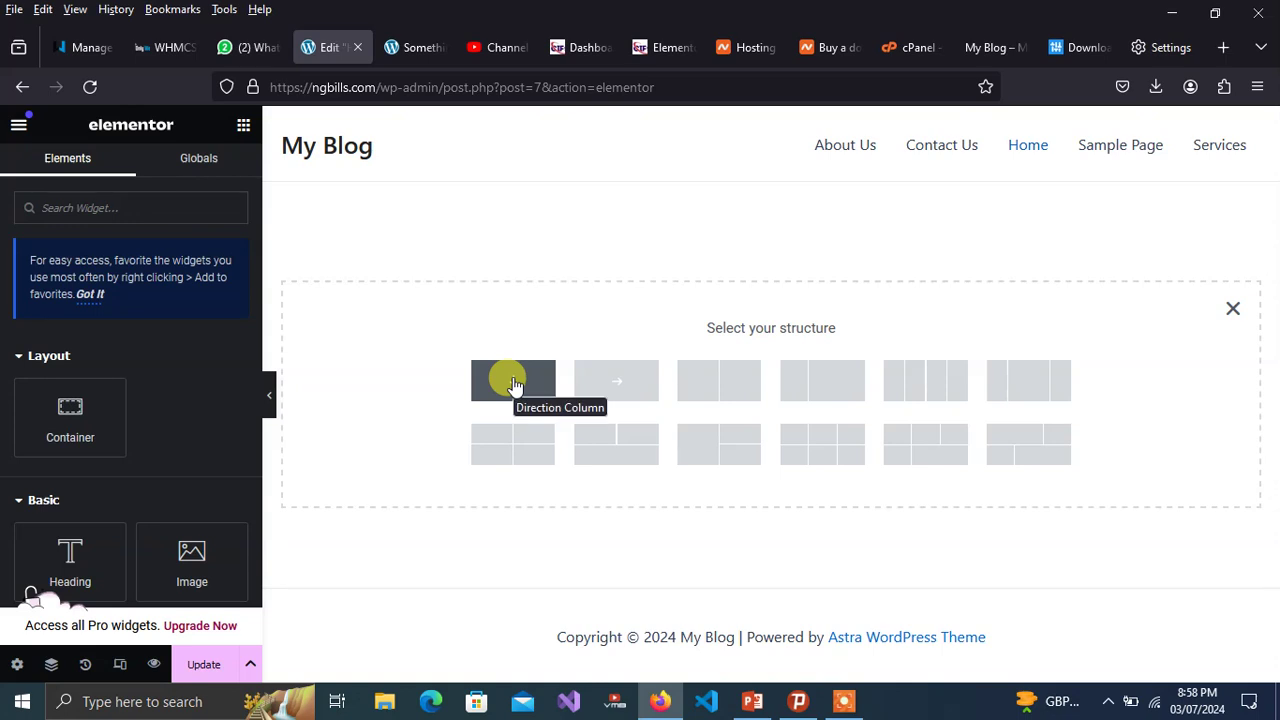
left_click(510, 381)
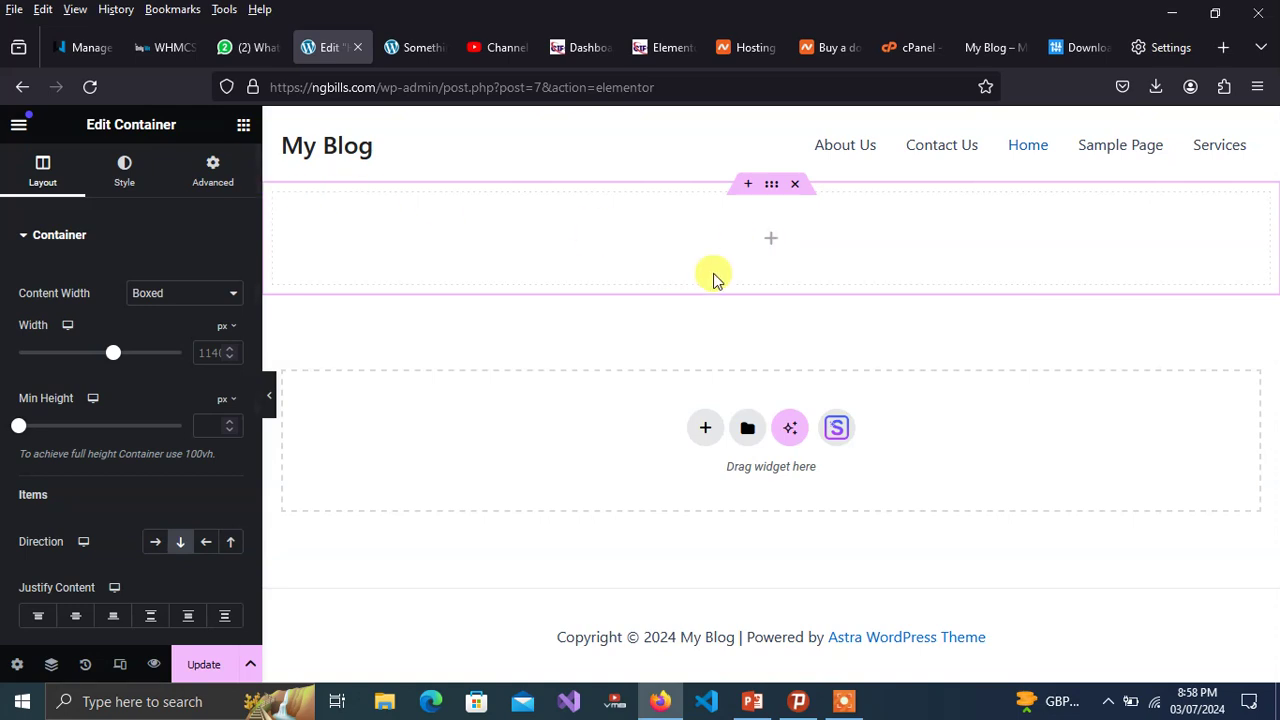
left_click(245, 135)
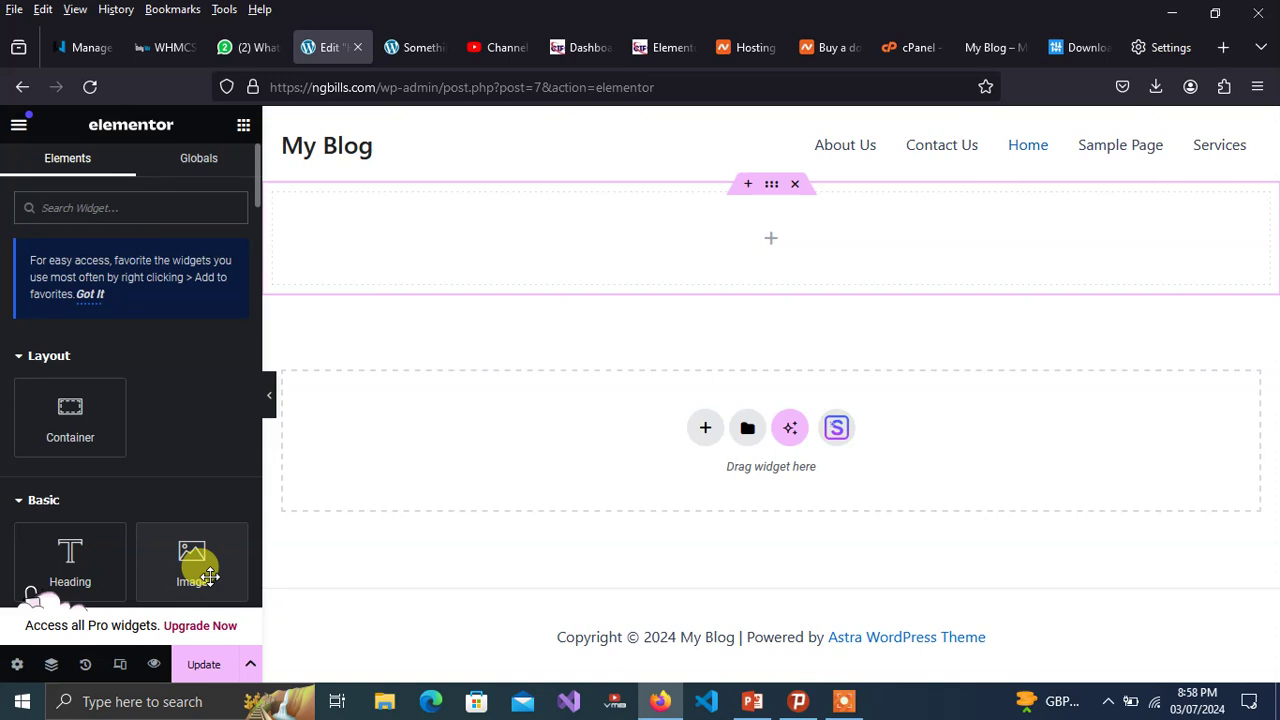
left_click_drag(209, 576, 760, 255)
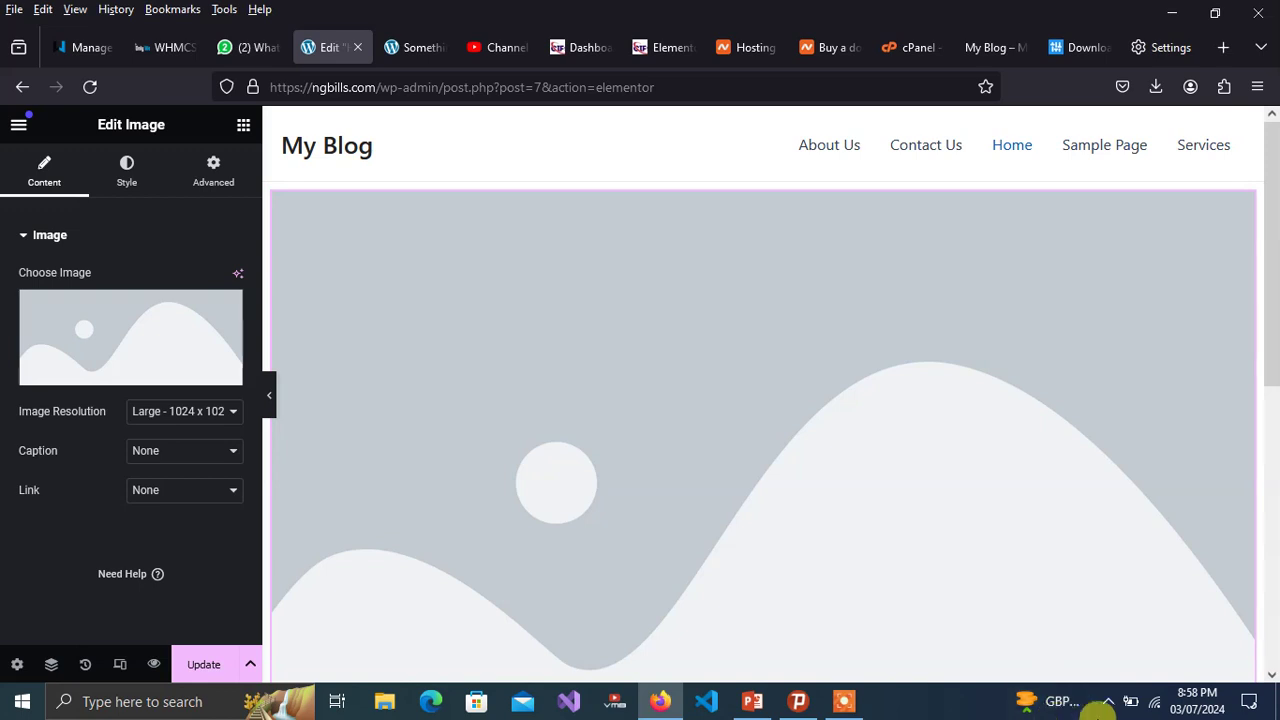
left_click(1065, 703)
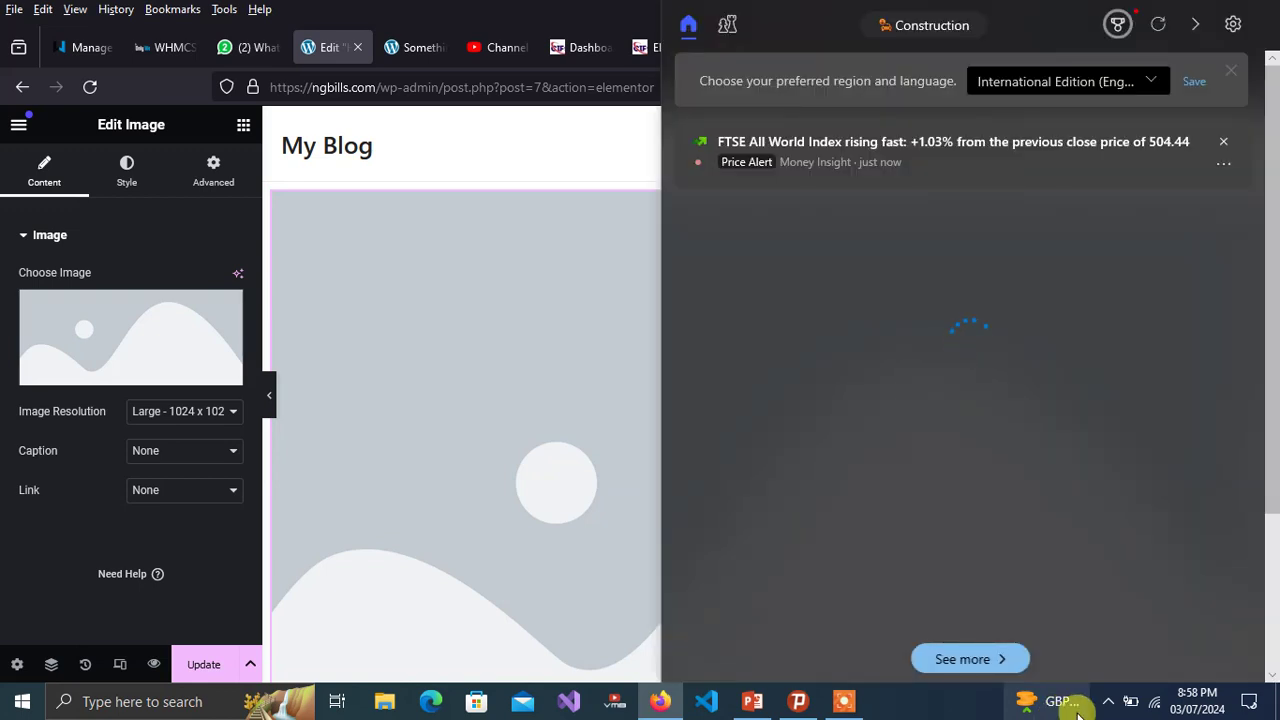
left_click(321, 342)
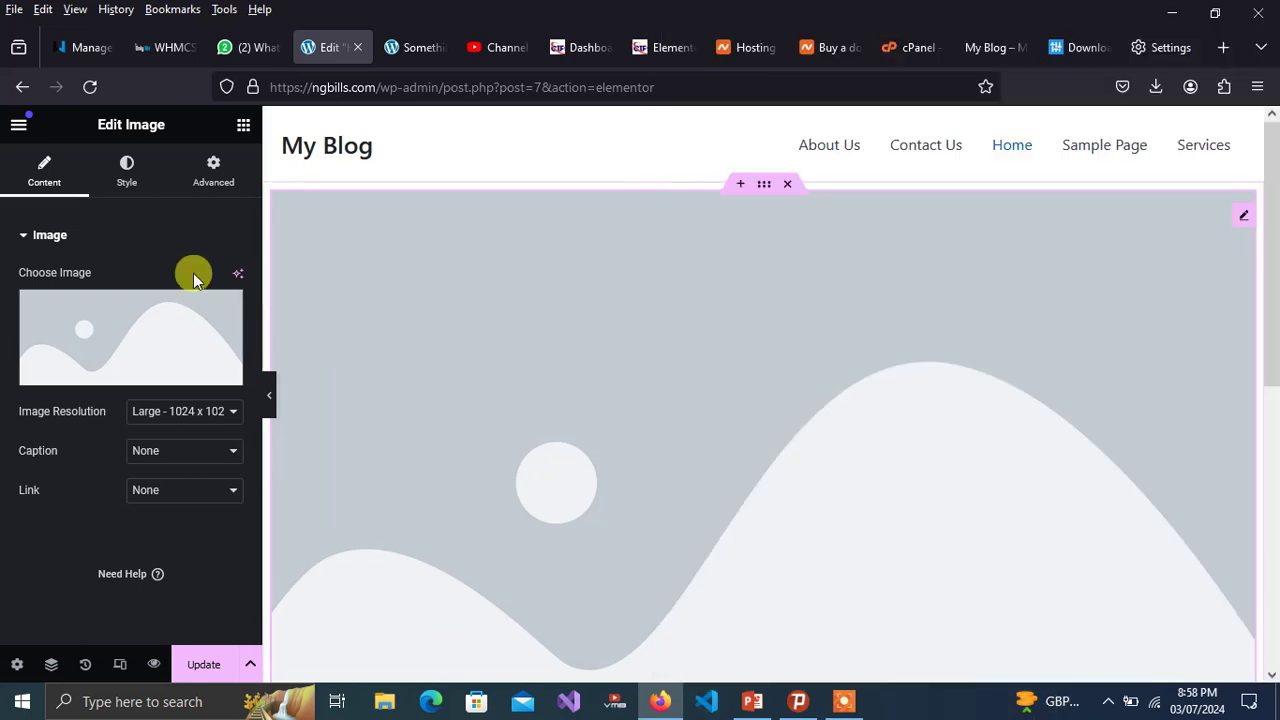
left_click(242, 128)
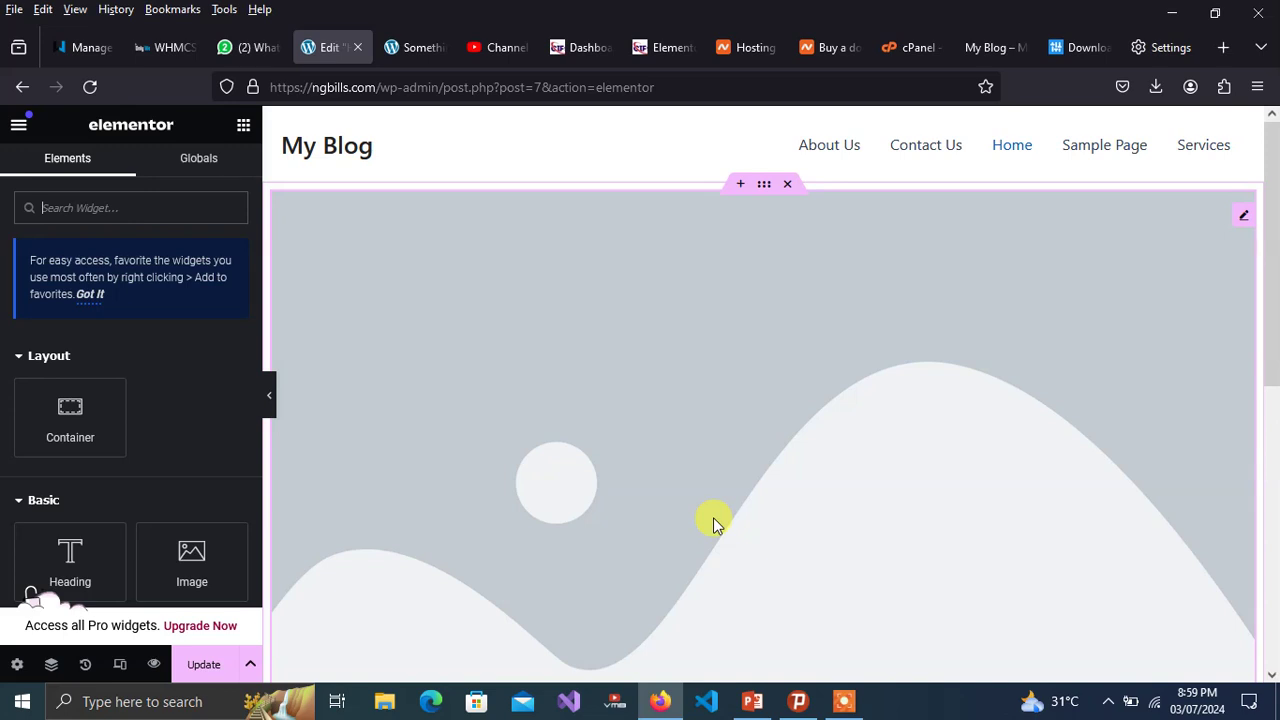
- Open Google in the browser's Settings tab, search for "website banner" and look through the results for banner images
left_click(1164, 47)
left_click(540, 86)
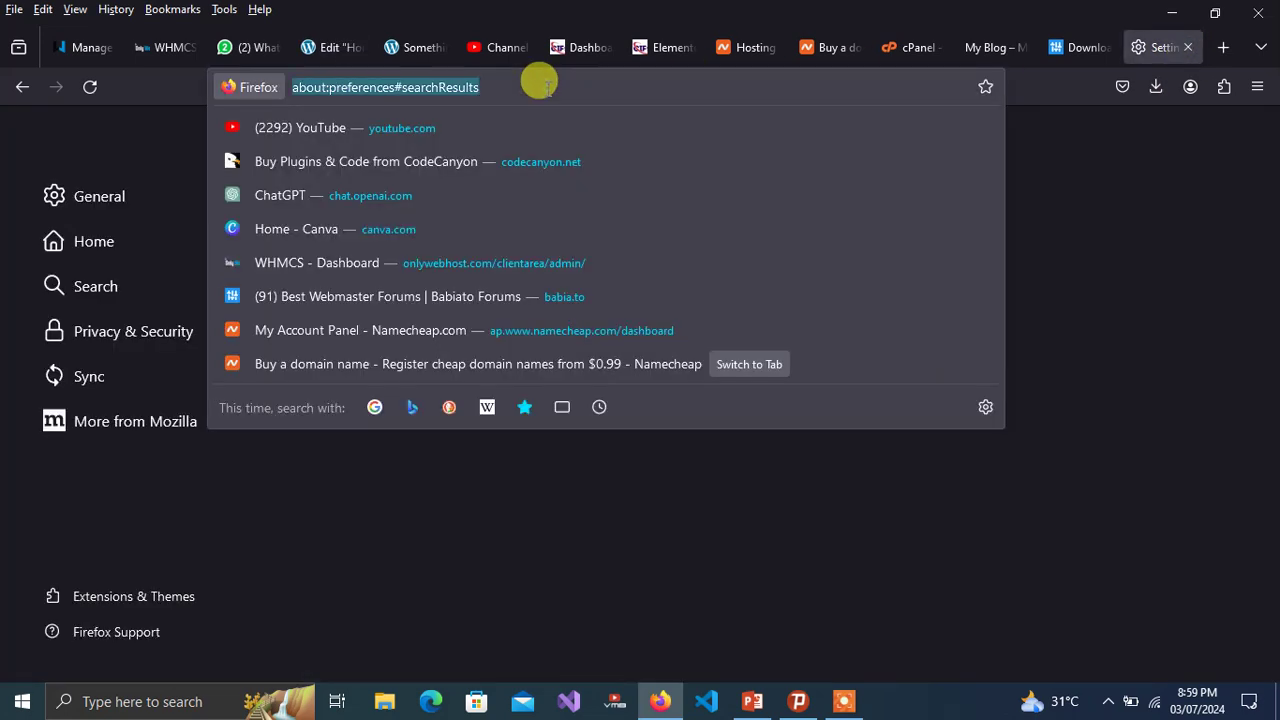
type("google.com/")
key("Return")
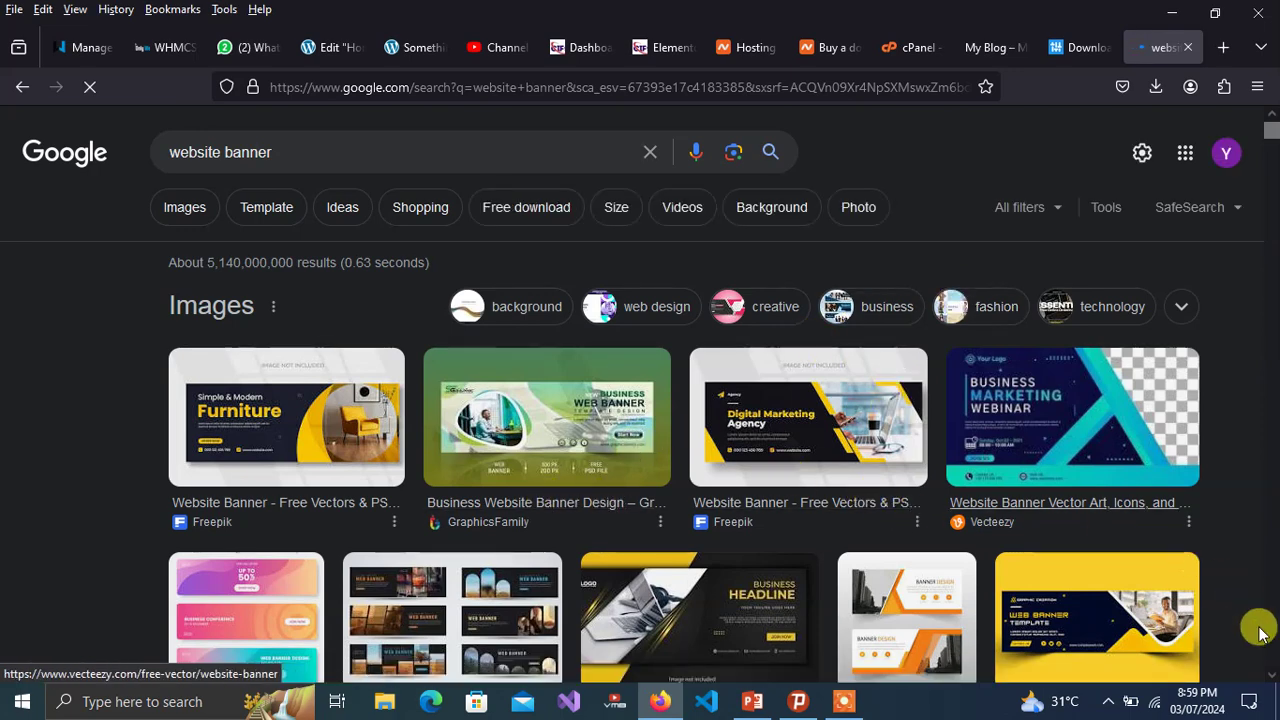
left_click(1272, 676)
scroll(1272, 676, "down", 5)
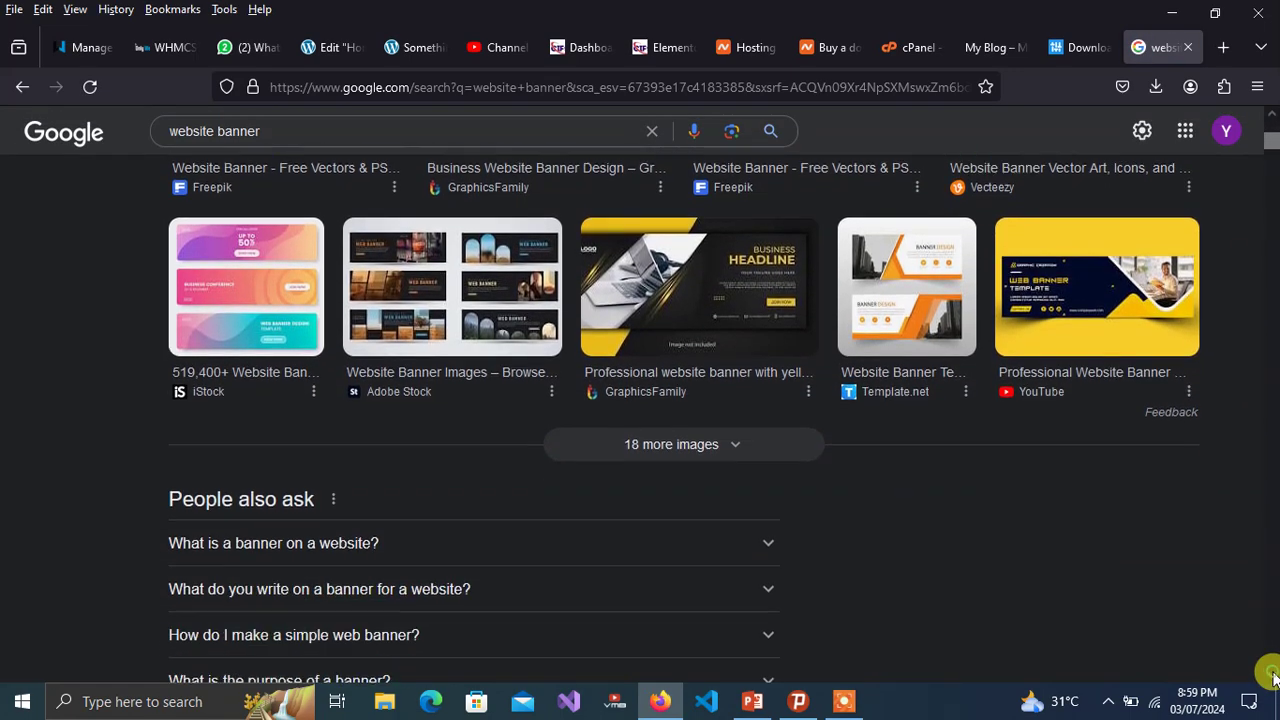
left_click(1272, 229)
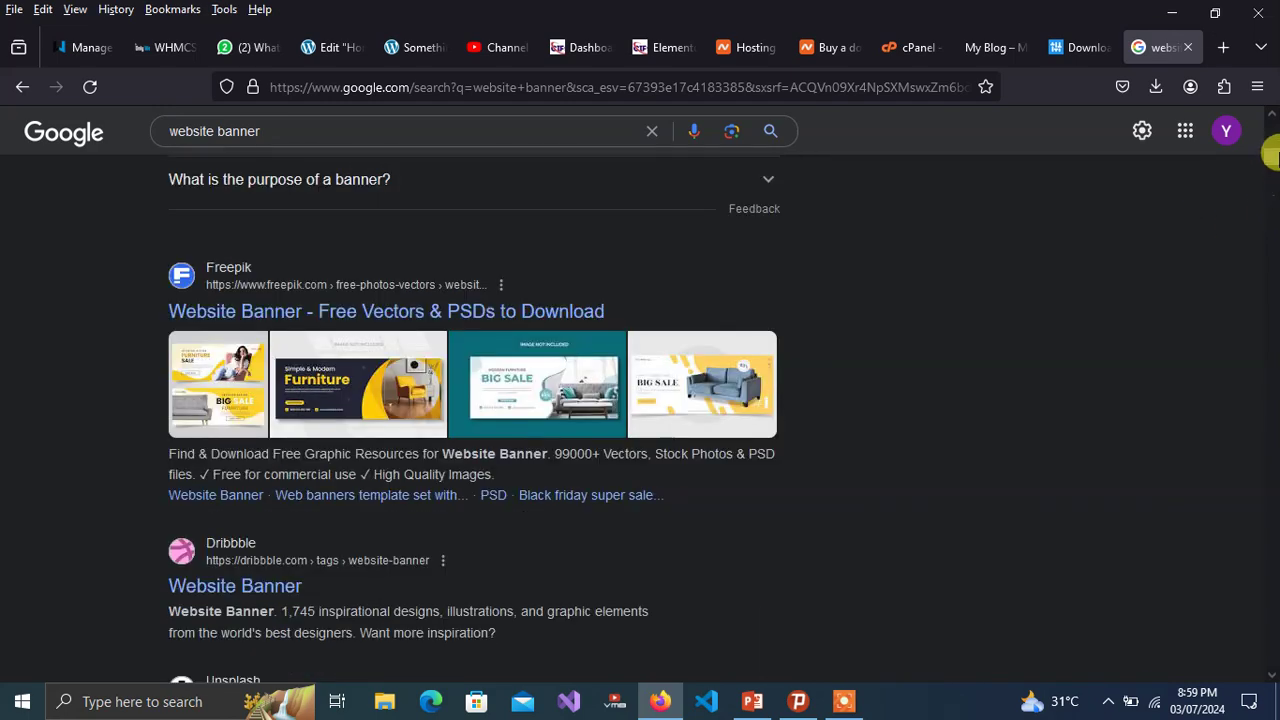
left_click(1272, 152)
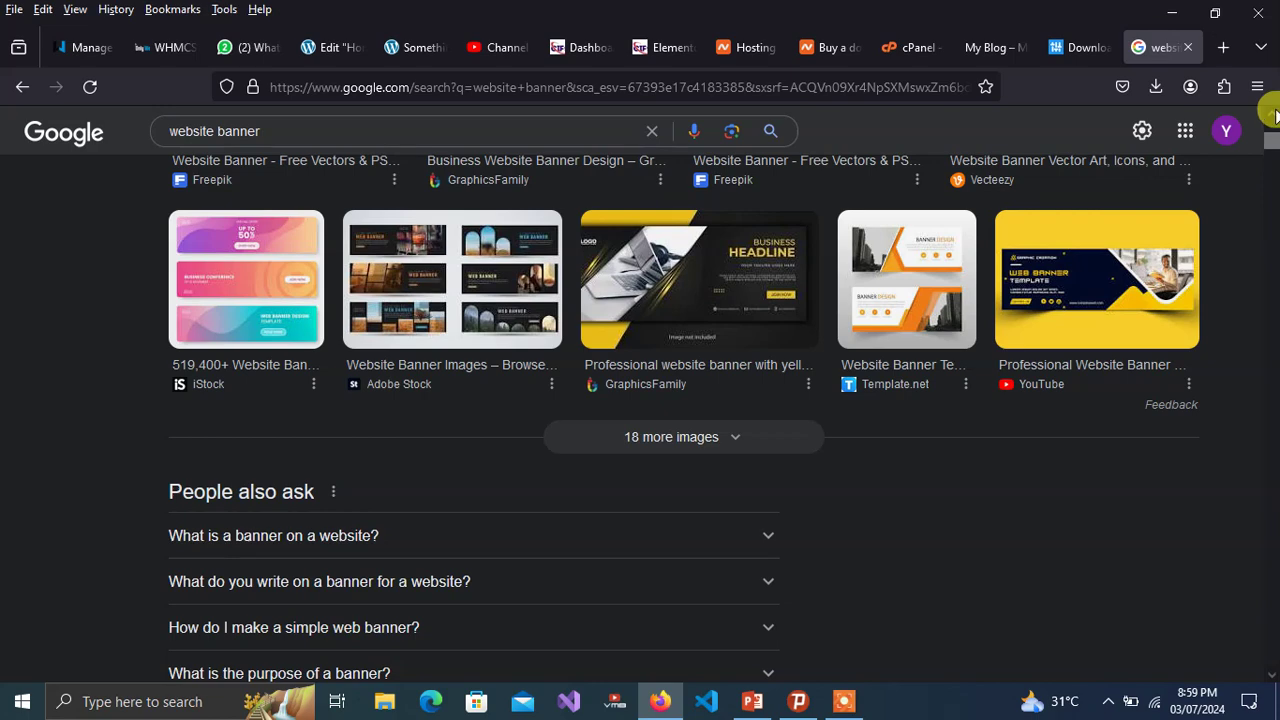
left_click(1273, 115)
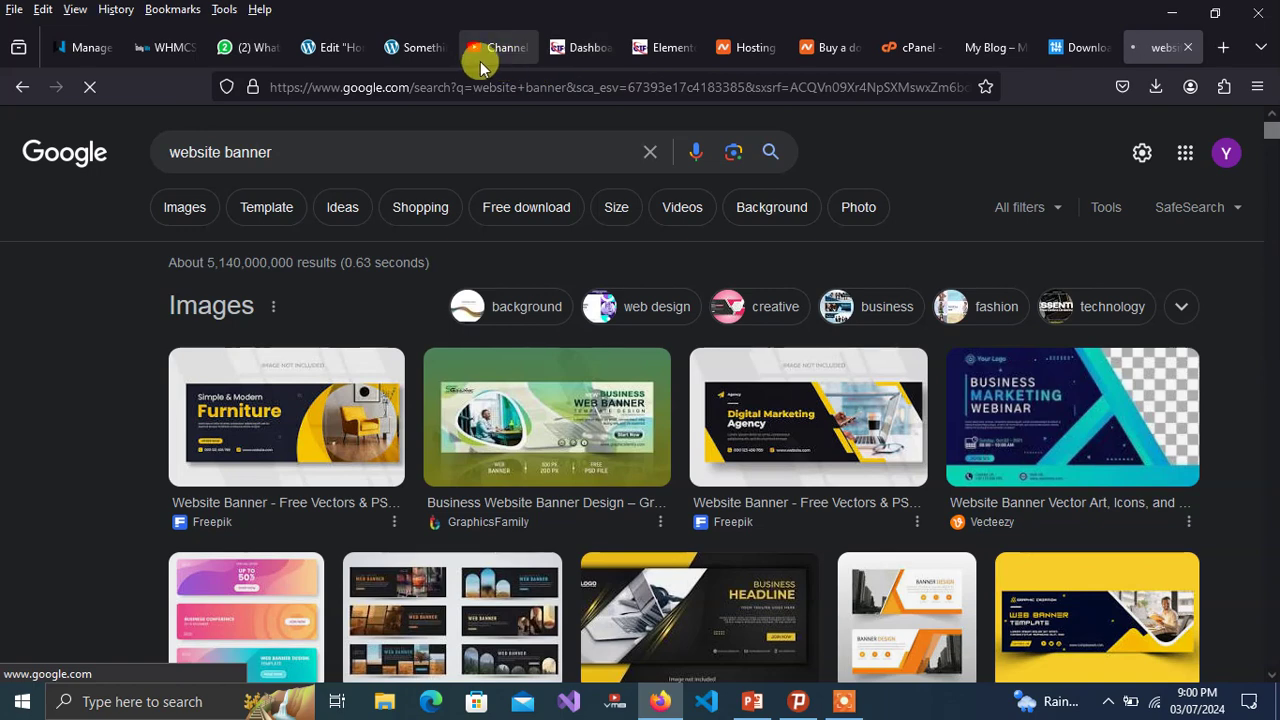
left_click(995, 55)
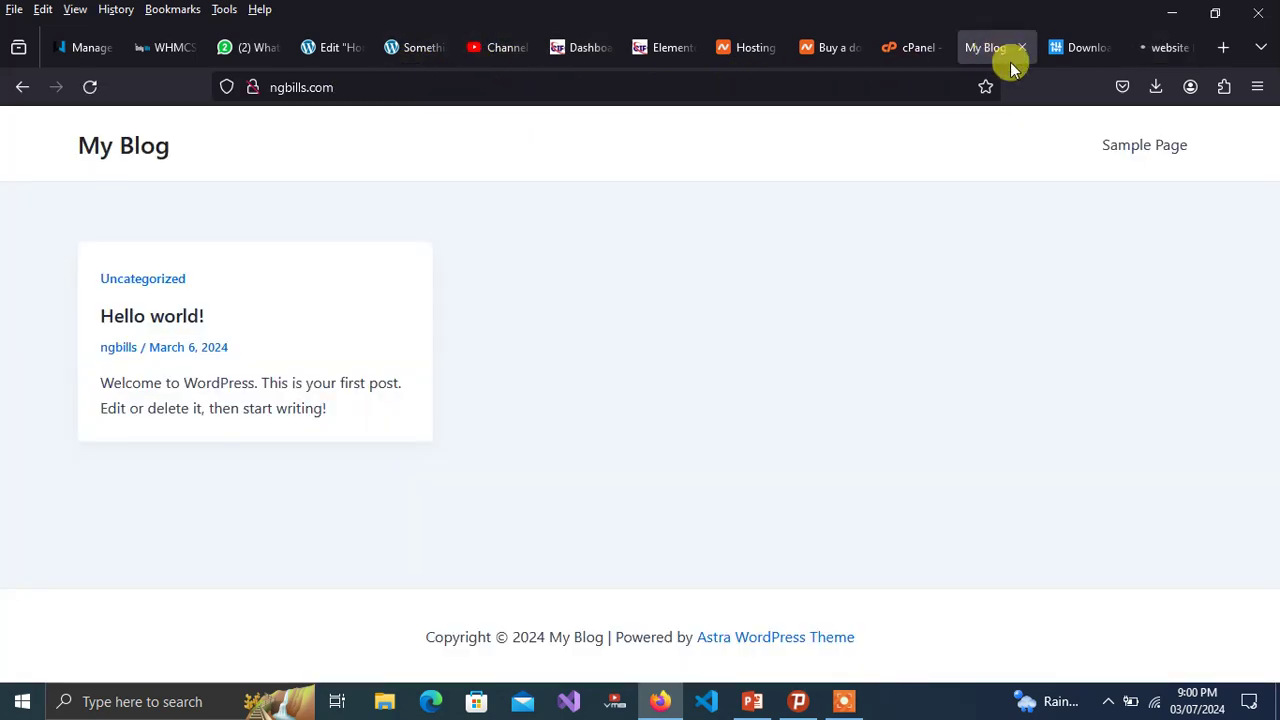
left_click(1170, 47)
left_click(1068, 55)
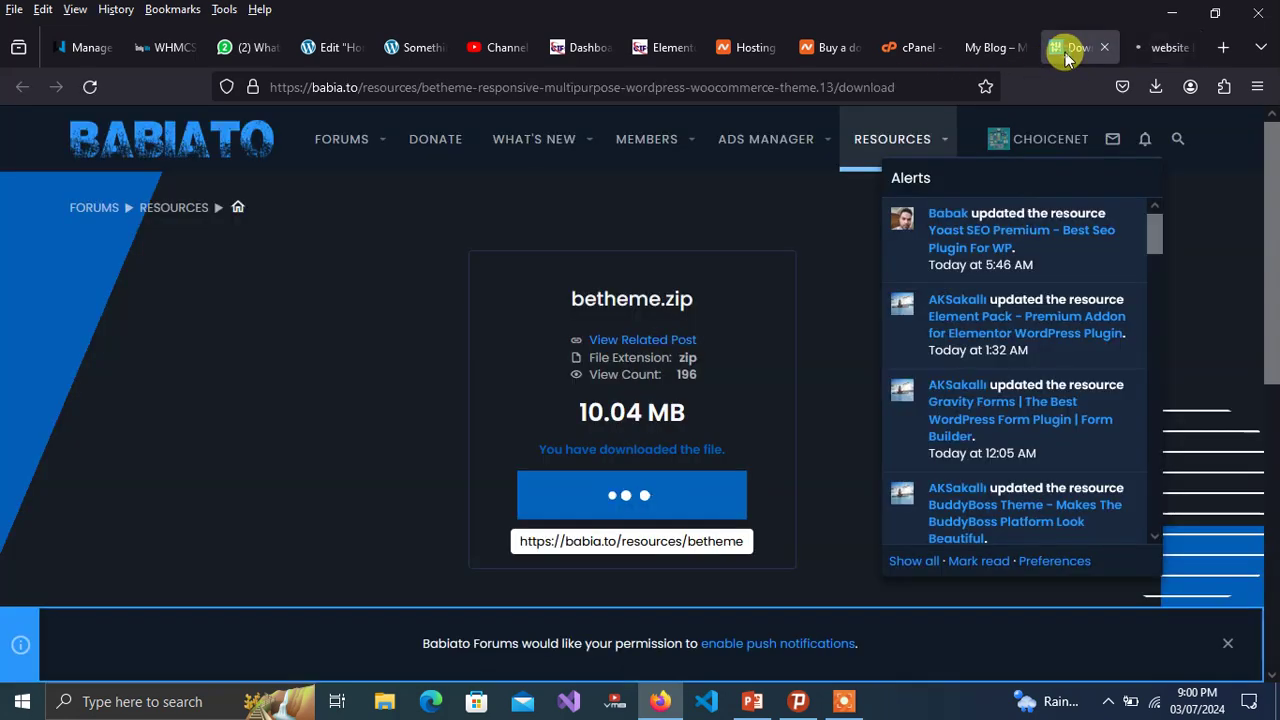
left_click(994, 53)
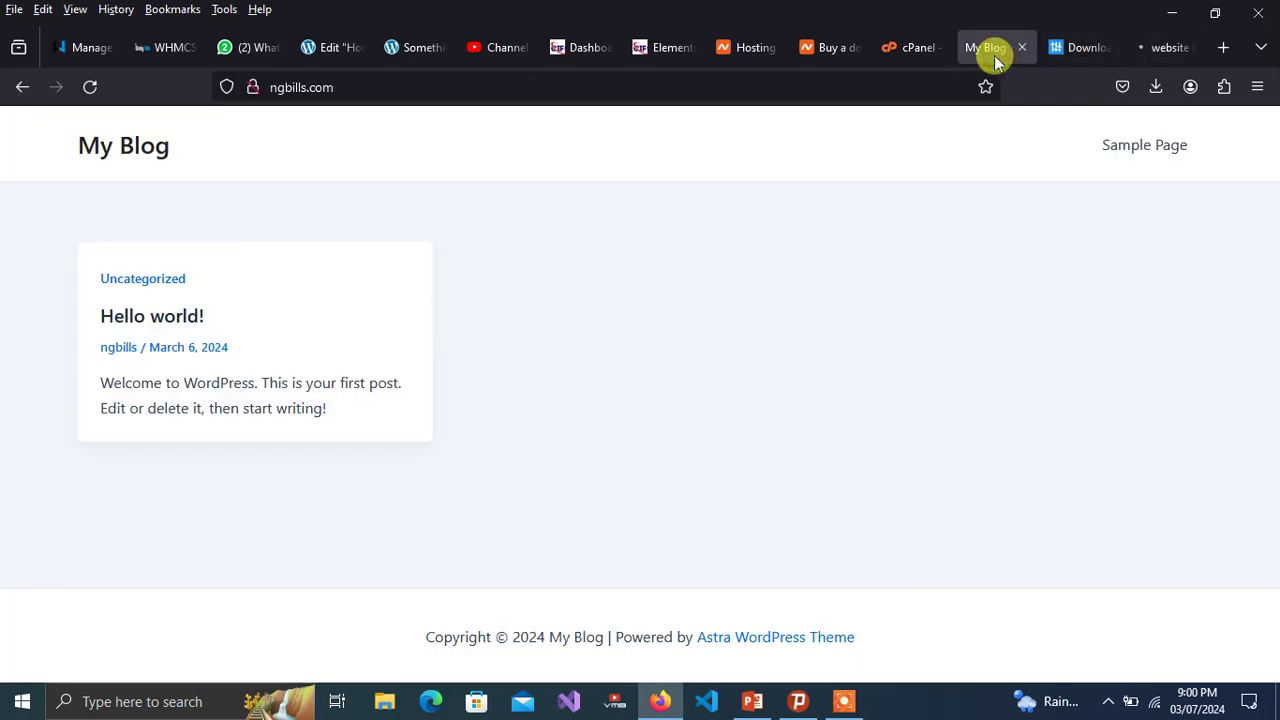
left_click(397, 50)
- Return to the Home page in Elementor, view the media upload options for the placeholder image and close them without choosing a file
left_click(346, 51)
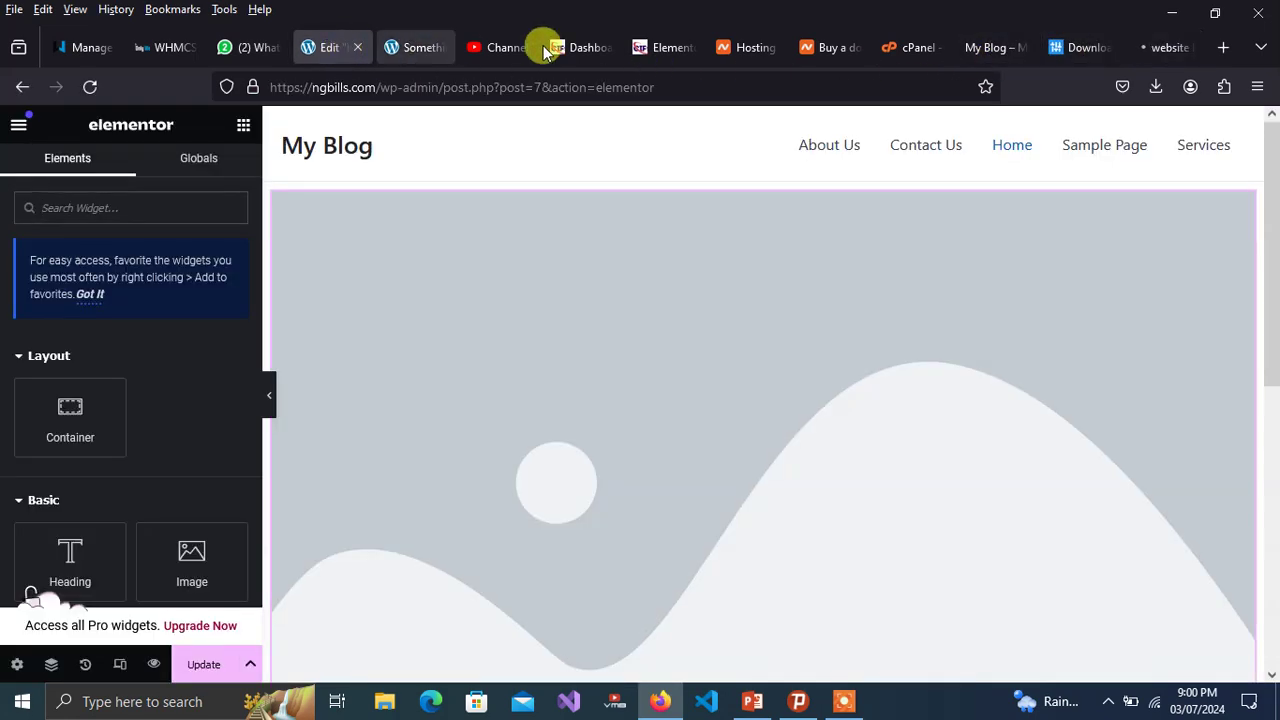
left_click(648, 479)
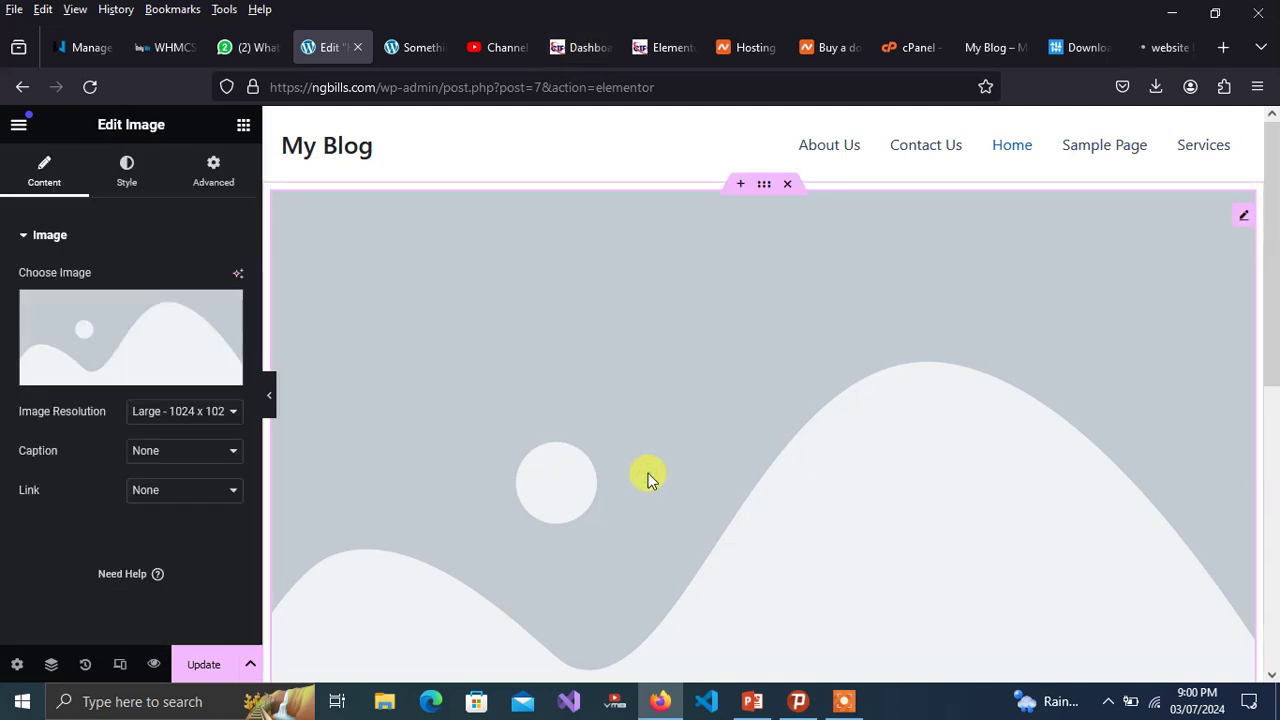
left_click(127, 373)
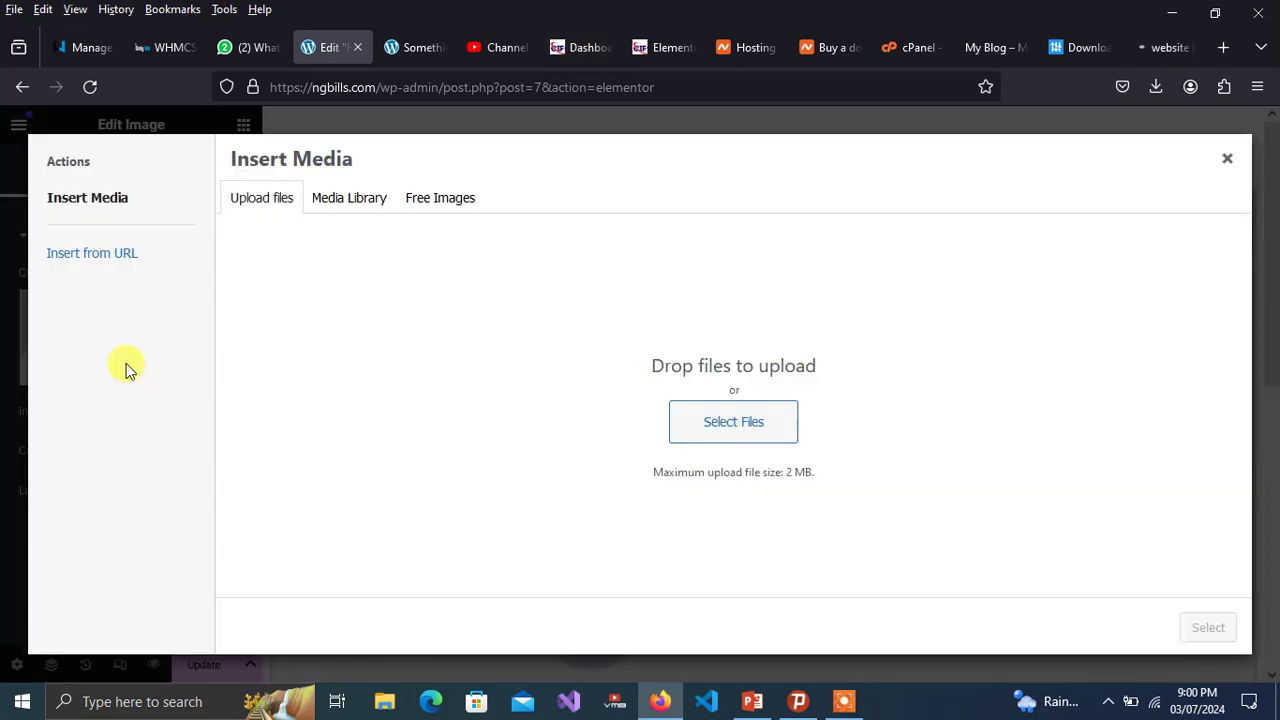
left_click(1228, 160)
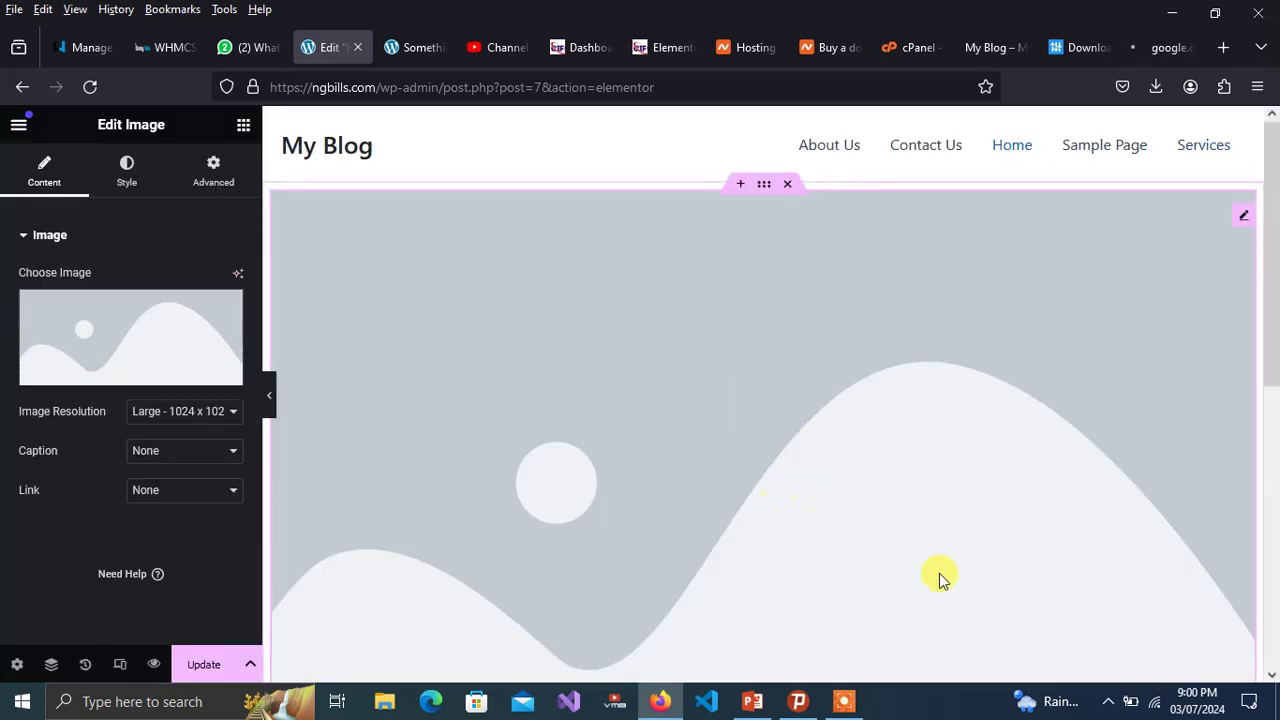
- Upload cars-june112020.jpg from the Downloads folder and insert it into the Home page's Image widget
mouse_move(131, 356)
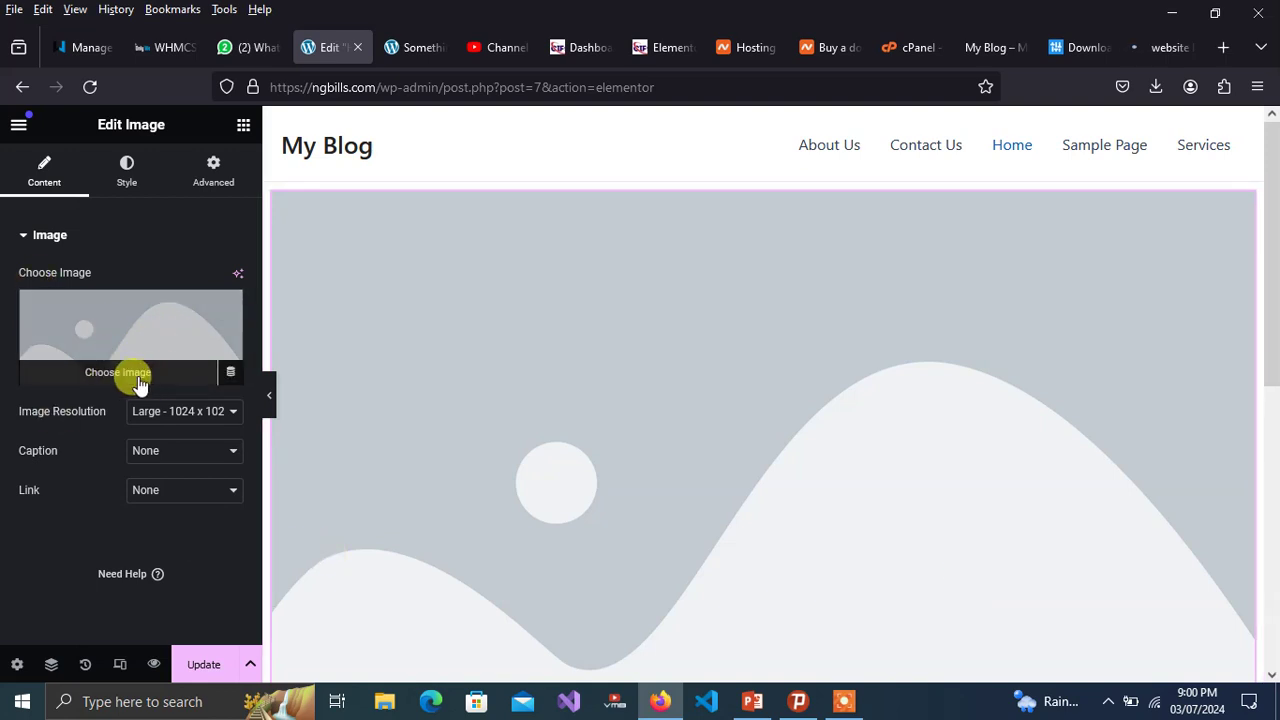
left_click(125, 376)
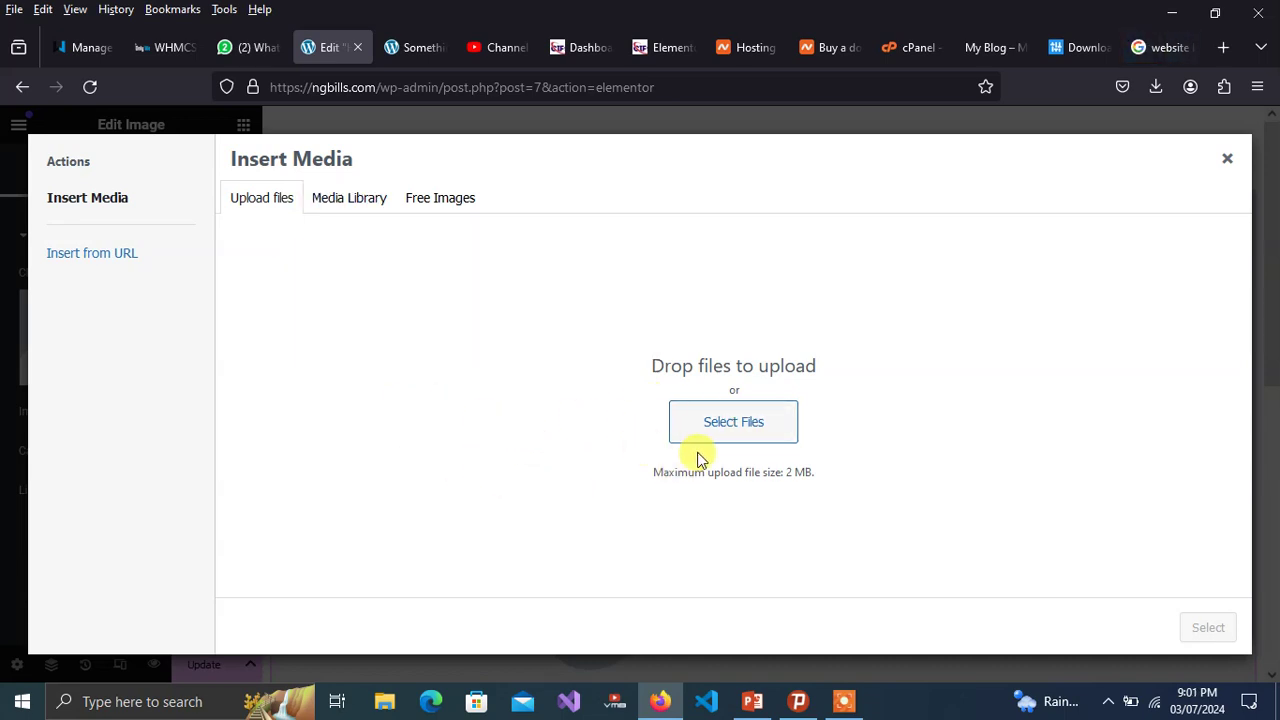
left_click(748, 425)
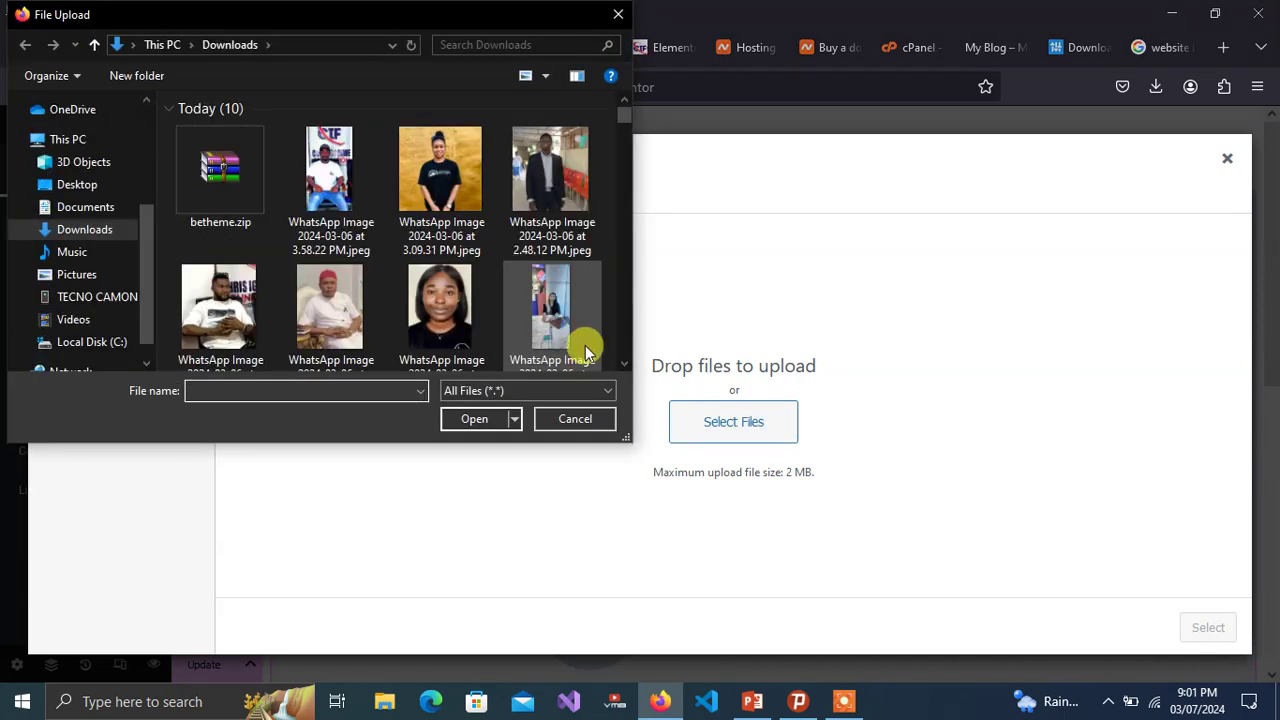
left_click(622, 364)
left_click(622, 364)
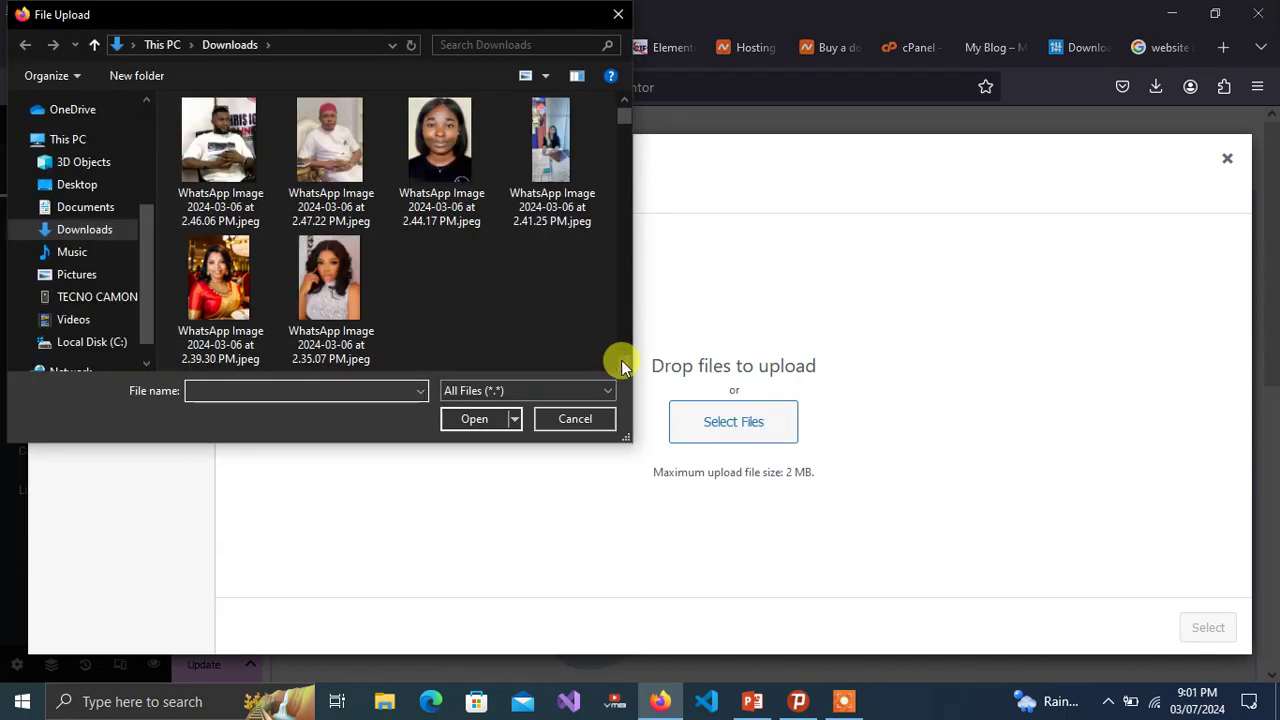
left_click(622, 364)
left_click(622, 364)
left_click(622, 364)
left_click(622, 364)
left_click(622, 364)
left_click(622, 364)
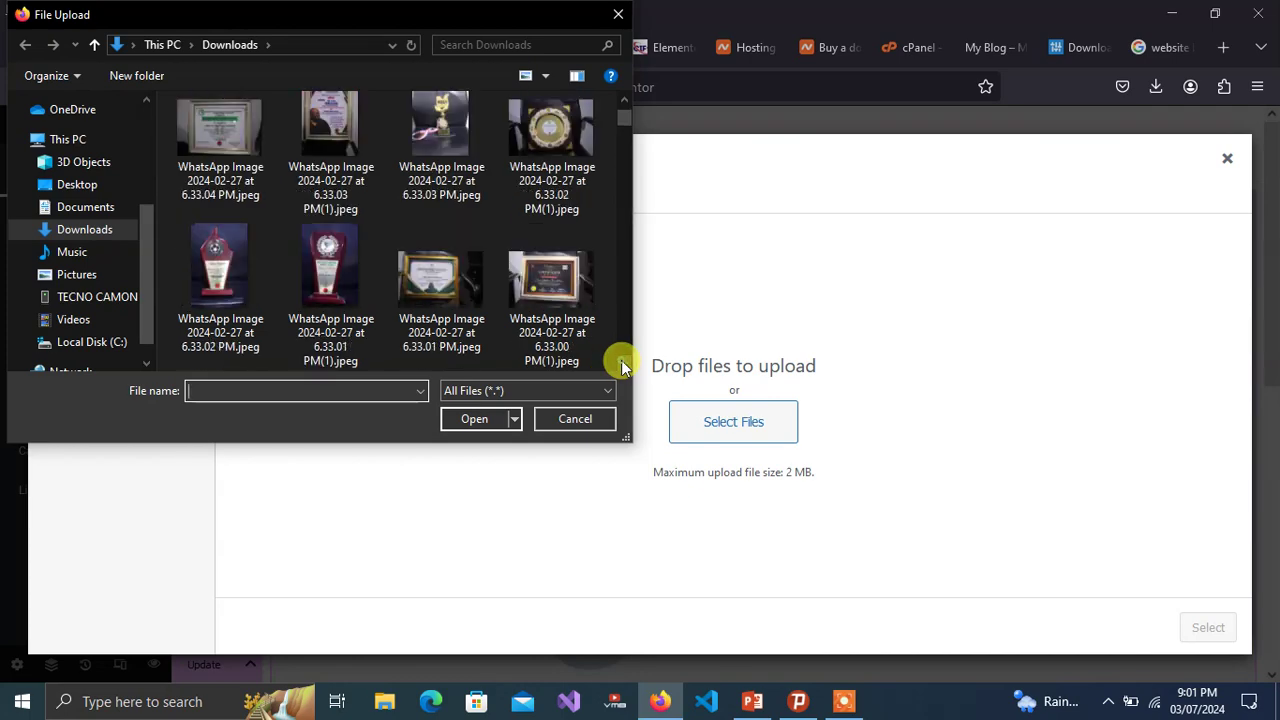
left_click(622, 364)
left_click(622, 364)
left_click(622, 364)
left_click(622, 364)
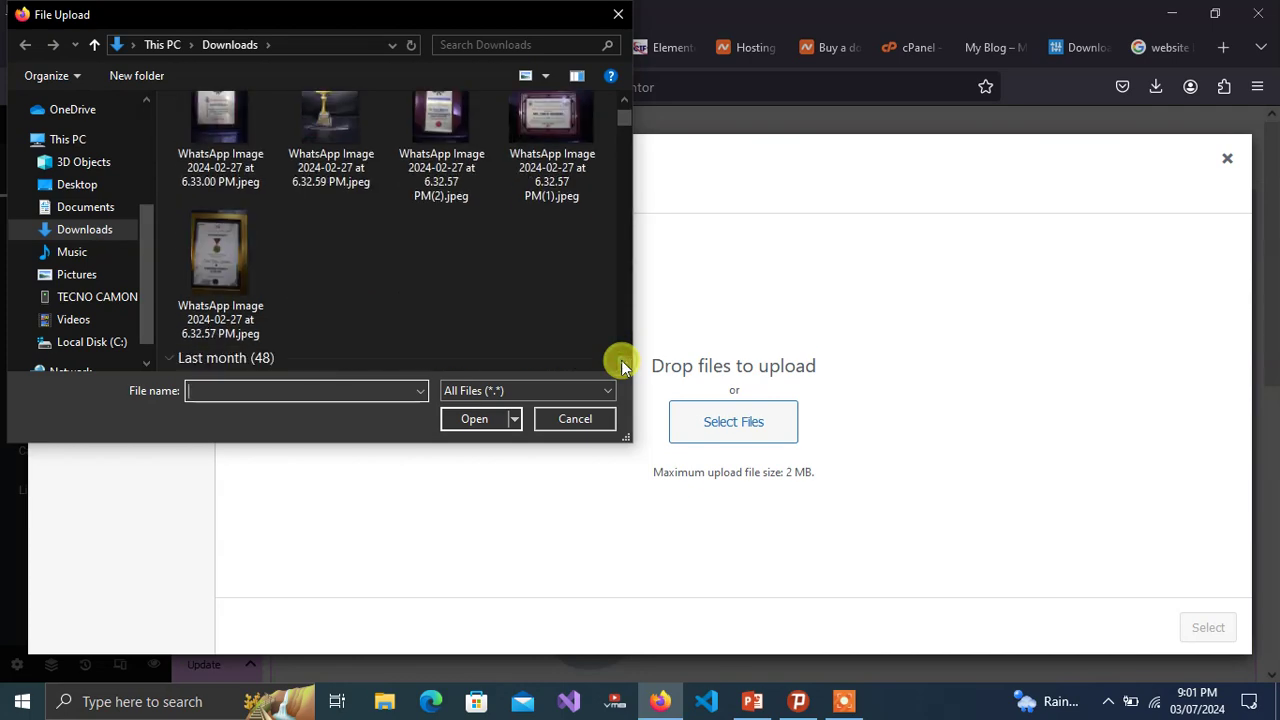
left_click(622, 364)
left_click(622, 364)
left_click(622, 364)
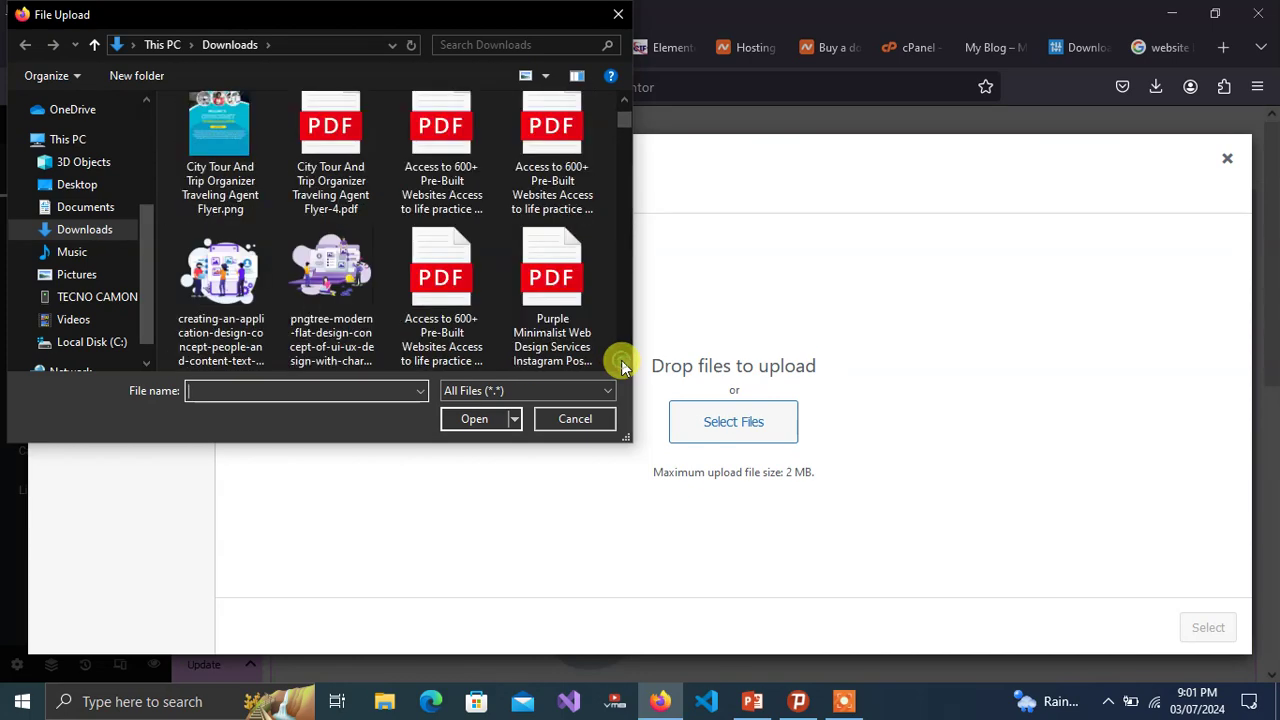
left_click(622, 364)
left_click(622, 364)
left_click(622, 364)
left_click(622, 364)
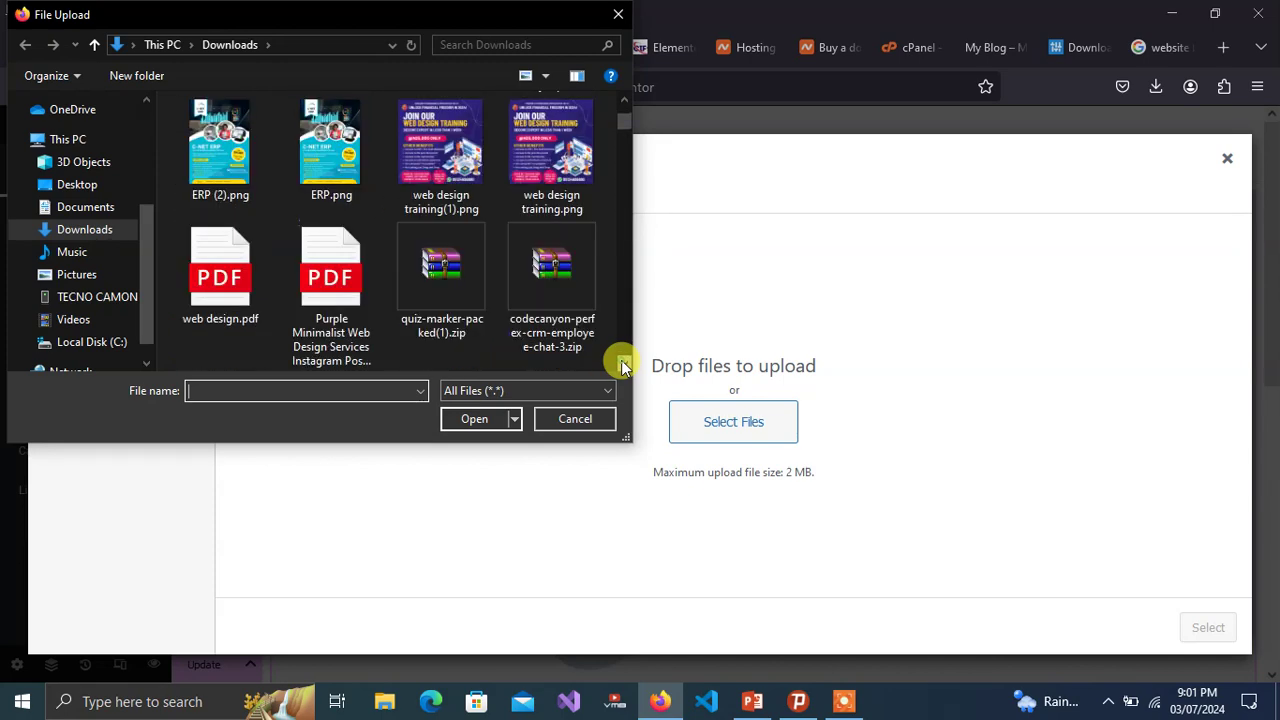
left_click(622, 364)
left_click(622, 364)
left_click(622, 364)
left_click(622, 364)
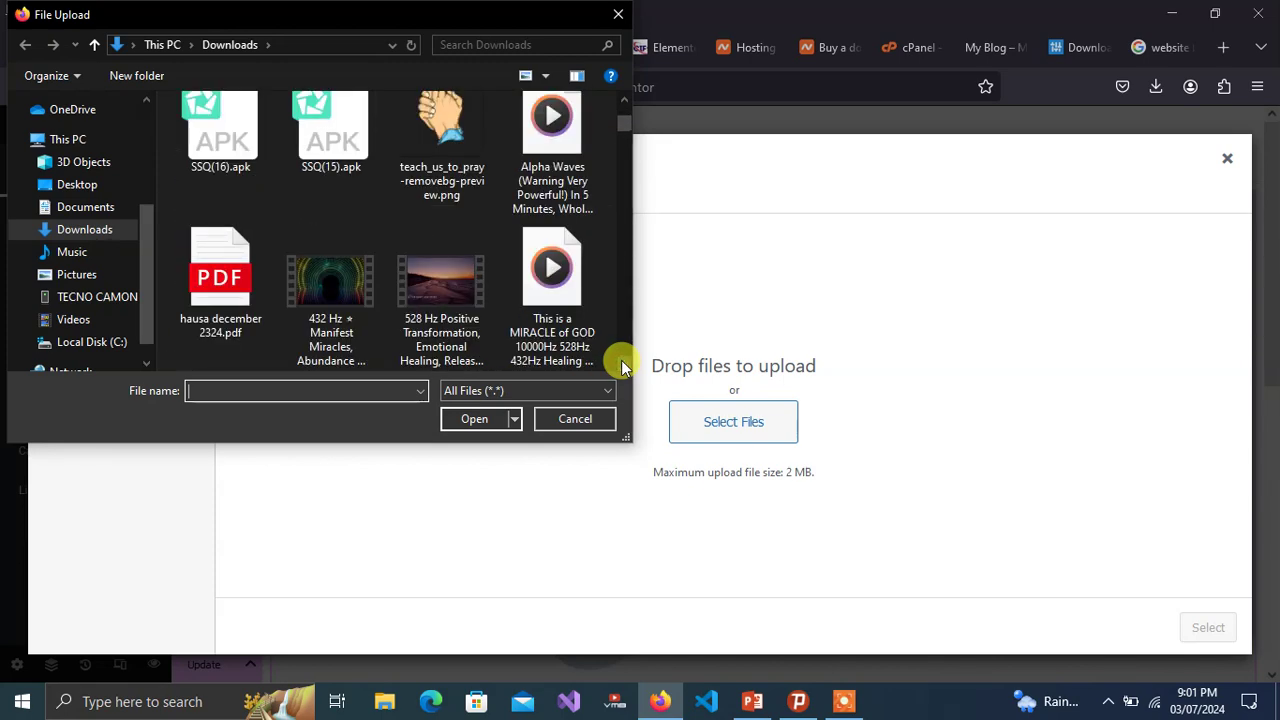
left_click(622, 364)
left_click(622, 364)
left_click(622, 364)
left_click(622, 364)
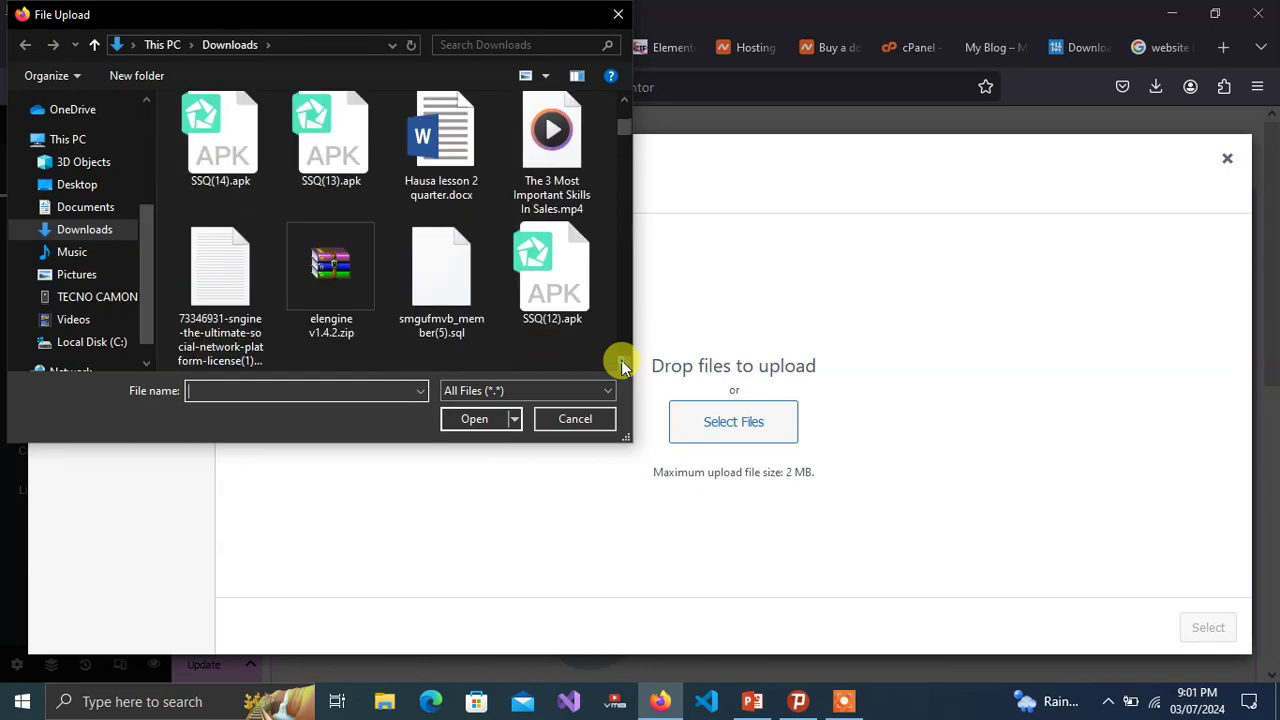
left_click(622, 364)
left_click(622, 364)
left_click(622, 364)
left_click(622, 364)
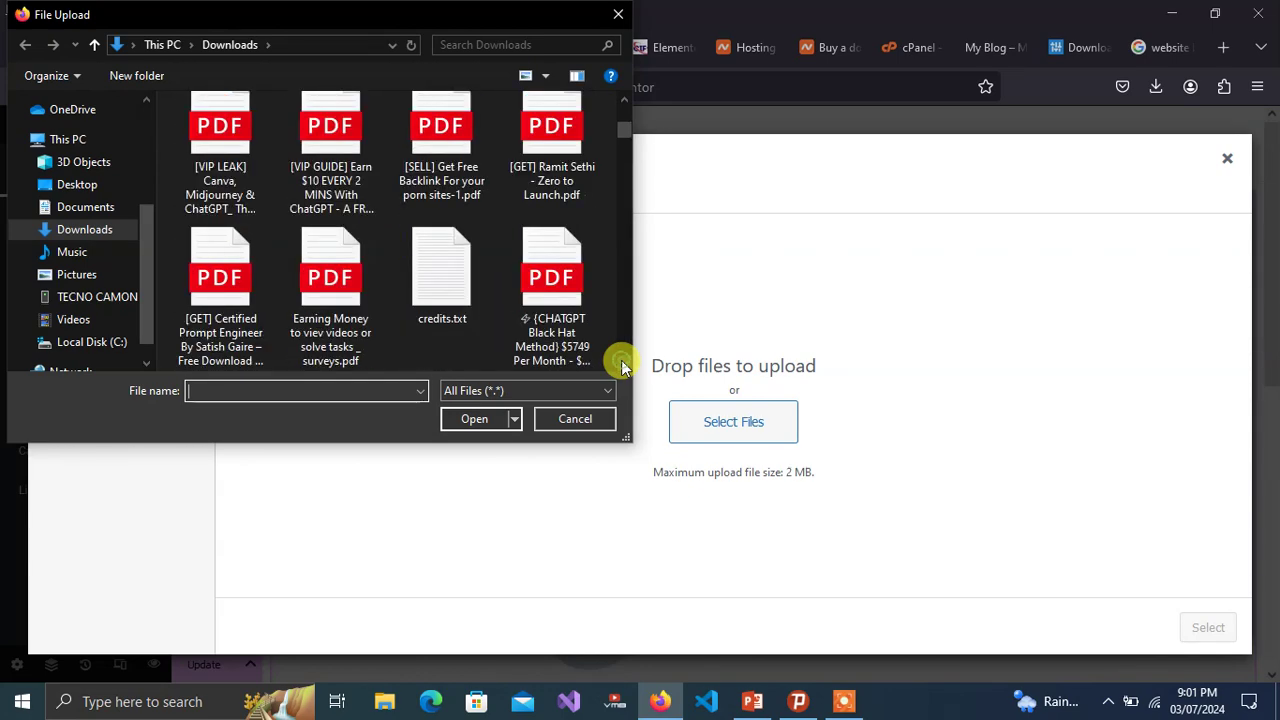
left_click(622, 364)
left_click(622, 364)
left_click(622, 364)
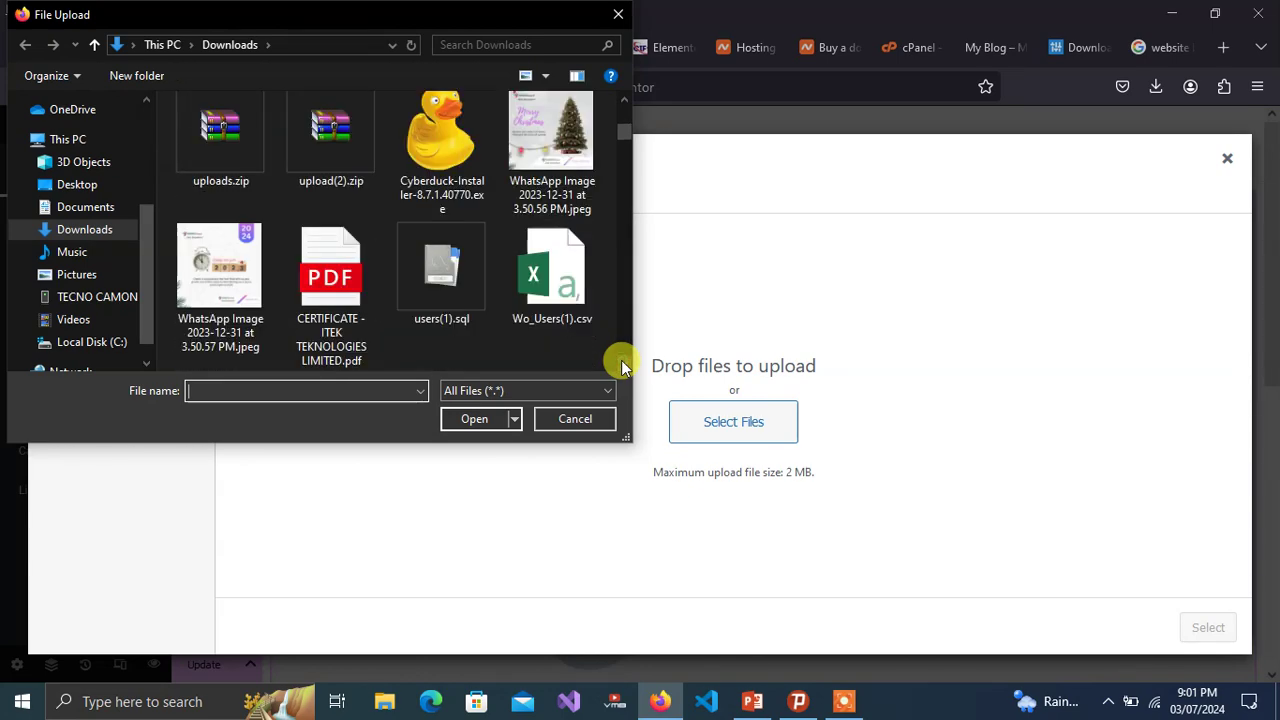
left_click(622, 364)
left_click(622, 364)
left_click(622, 364)
left_click(622, 364)
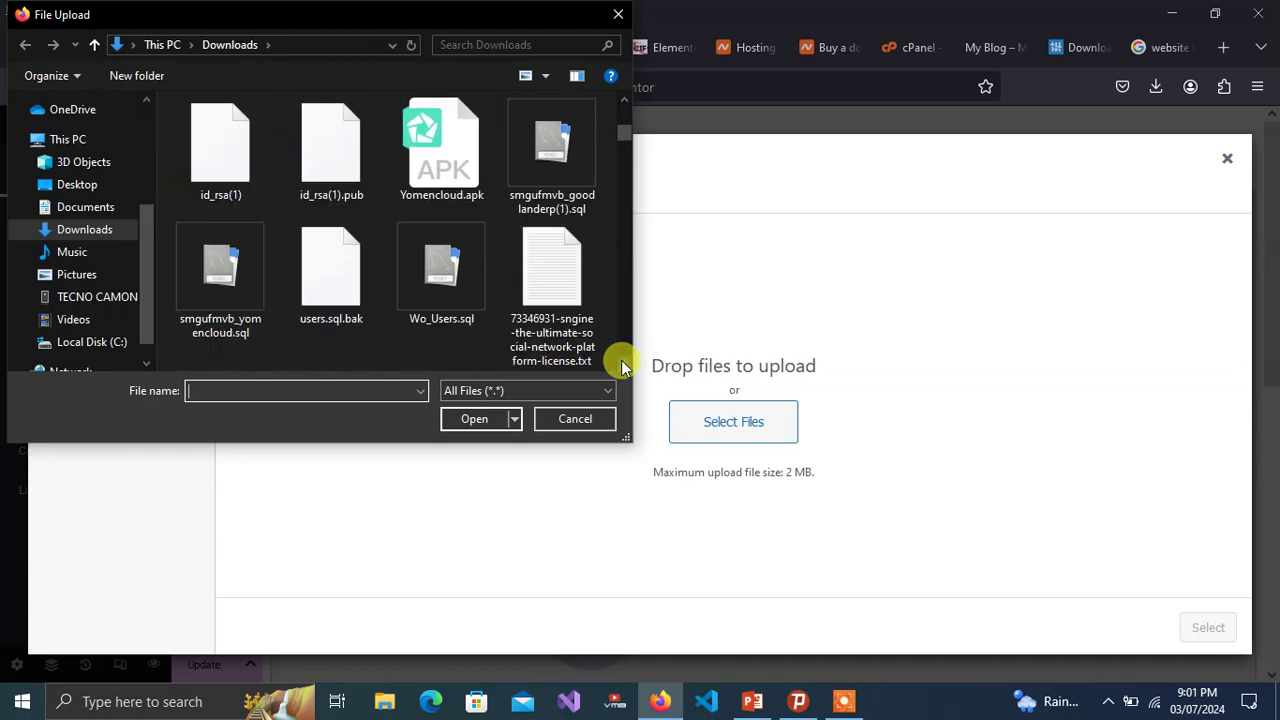
left_click(622, 364)
left_click(622, 364)
left_click(622, 364)
left_click(622, 364)
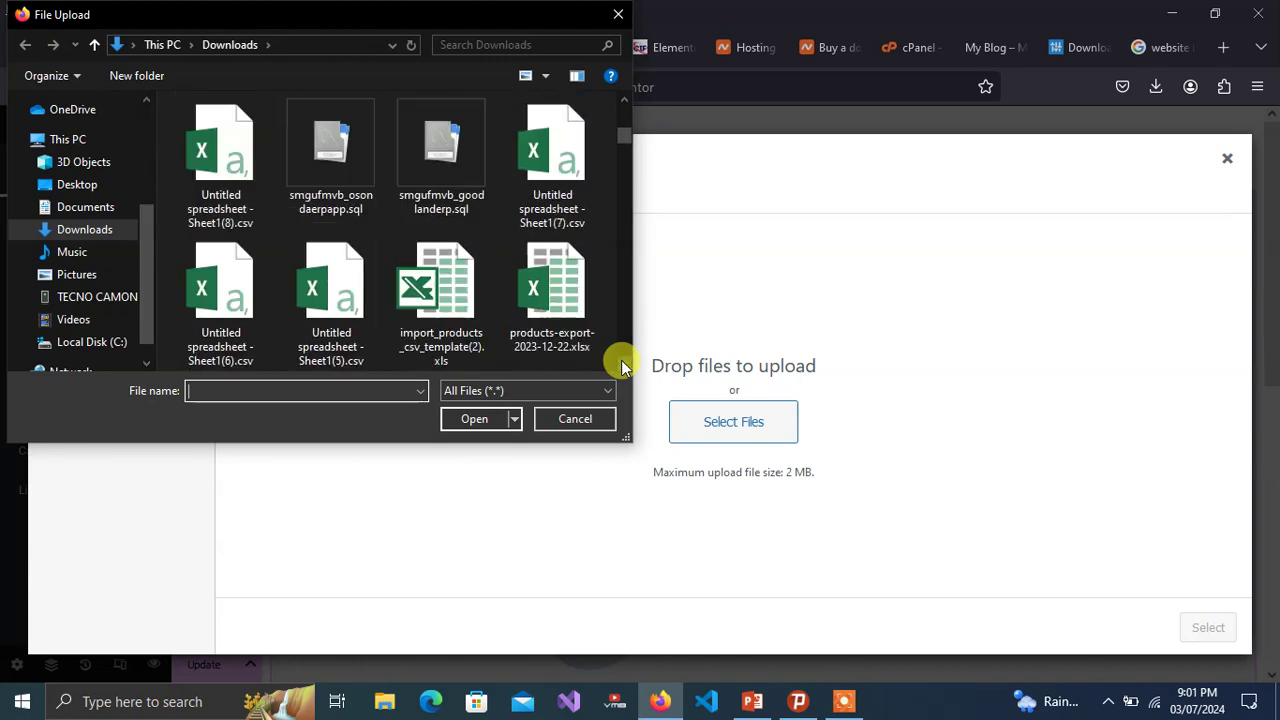
left_click(622, 364)
left_click(622, 364)
left_click(622, 364)
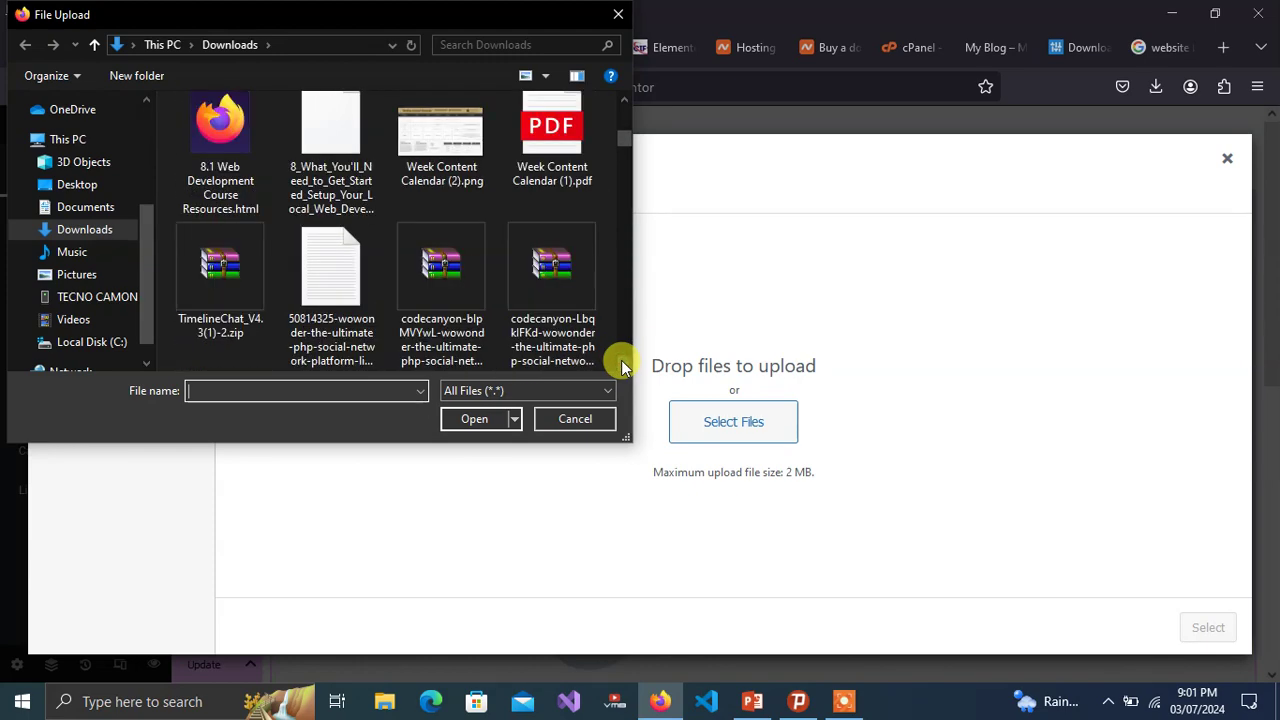
left_click_drag(622, 140, 627, 165)
scroll(627, 165, "down", 10)
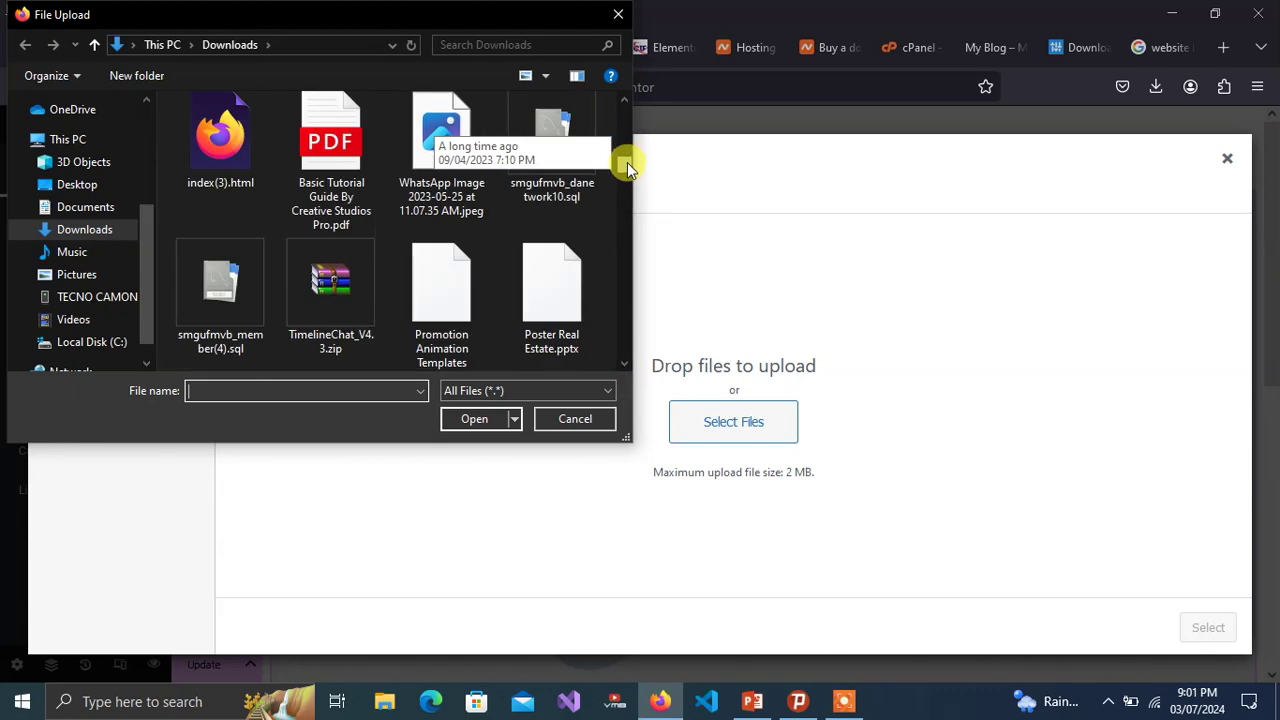
left_click_drag(627, 172, 630, 178)
left_click(550, 152)
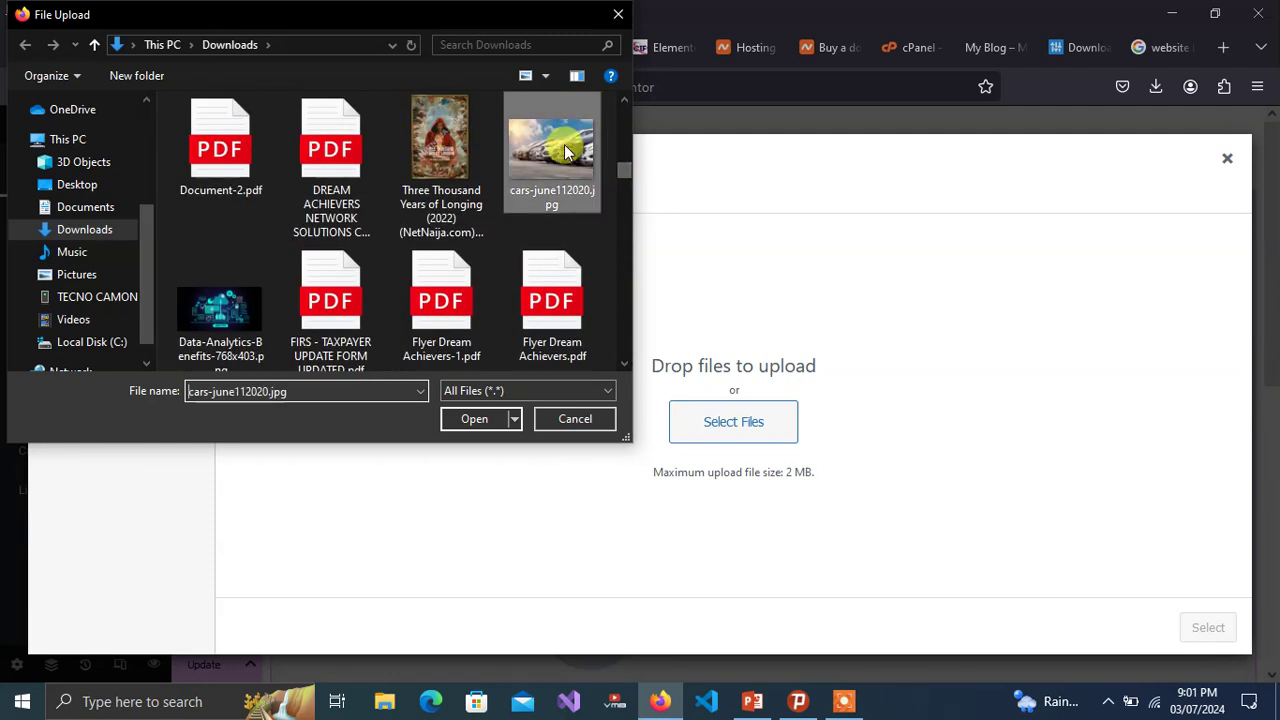
left_click(497, 419)
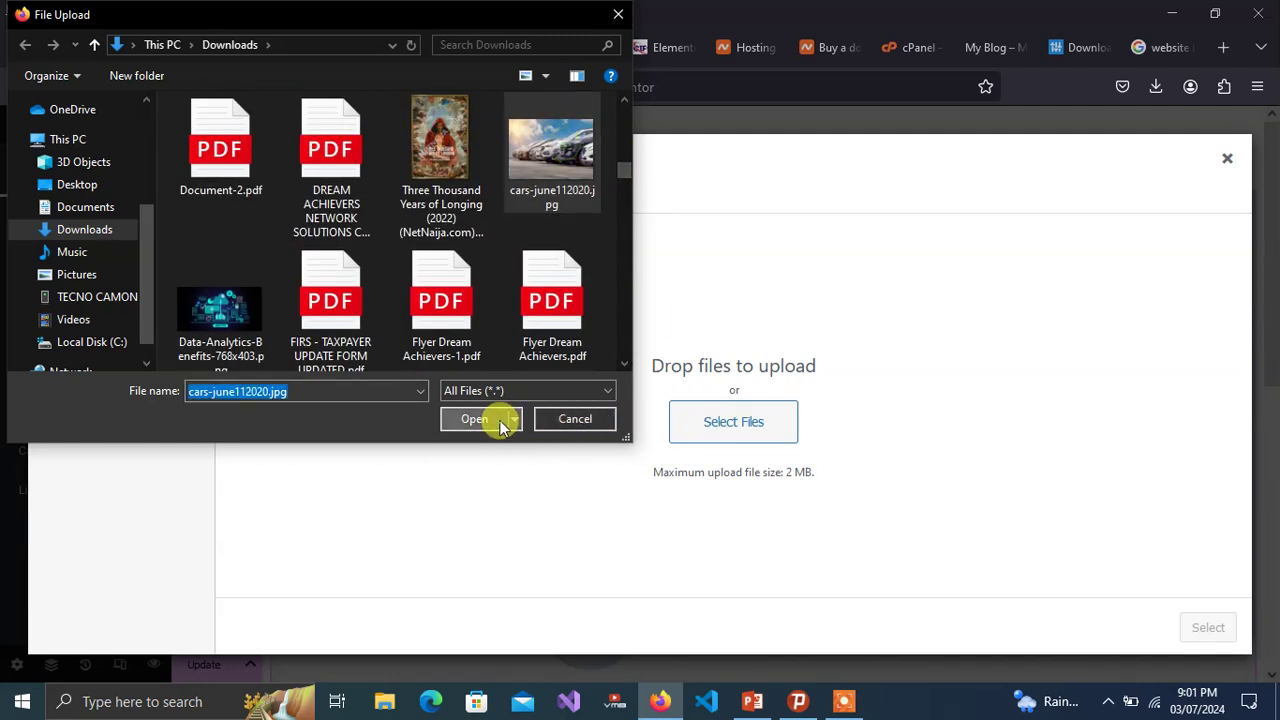
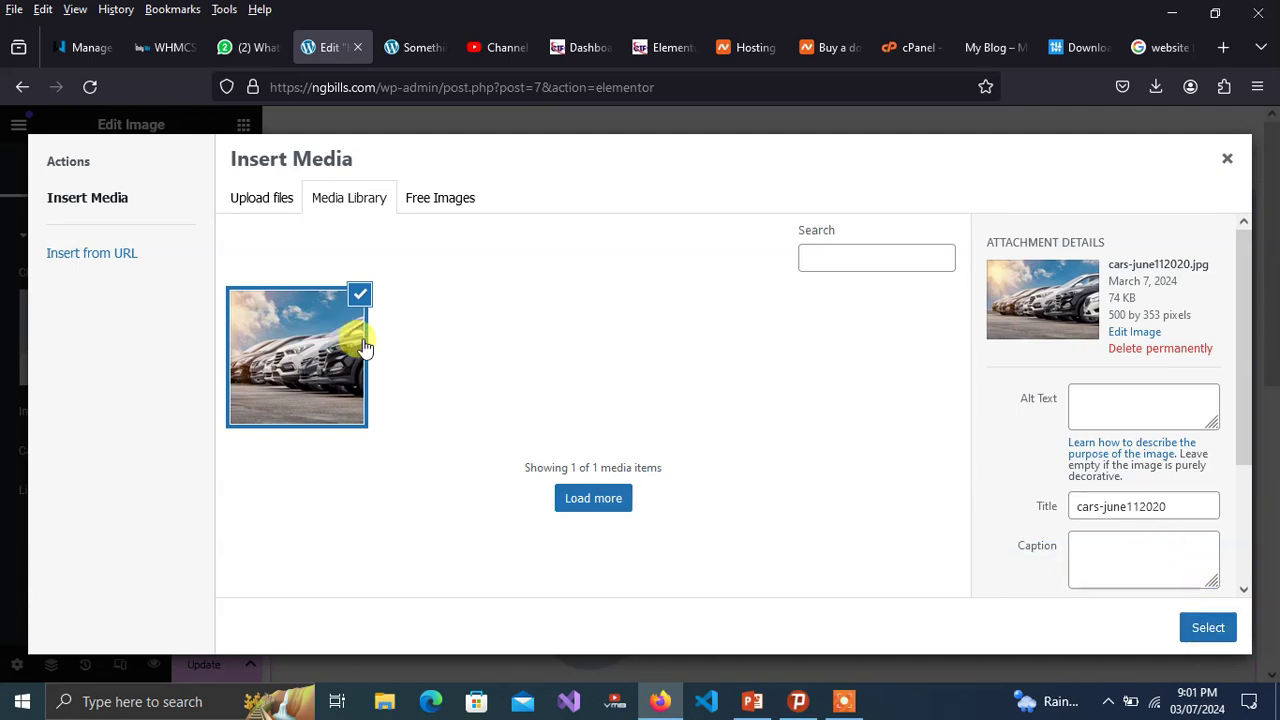
left_click(1209, 628)
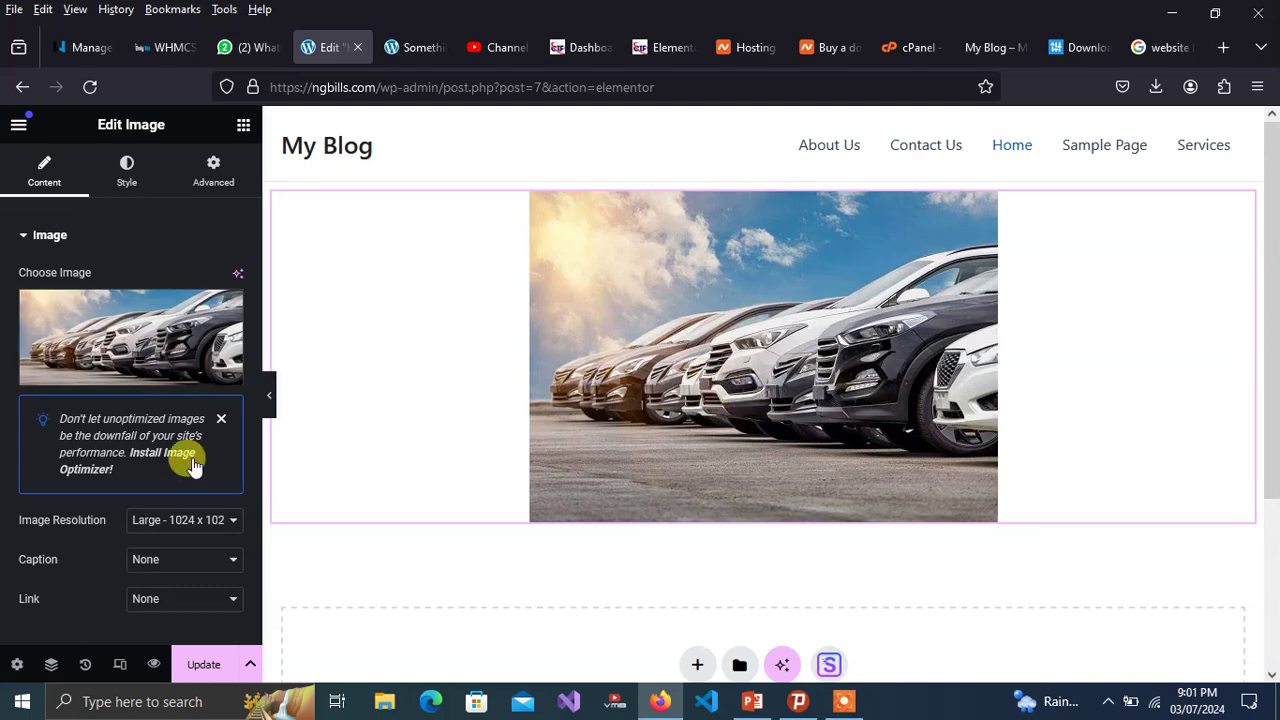
- Set the banner image's height to 218 px in its style settings
left_click(128, 172)
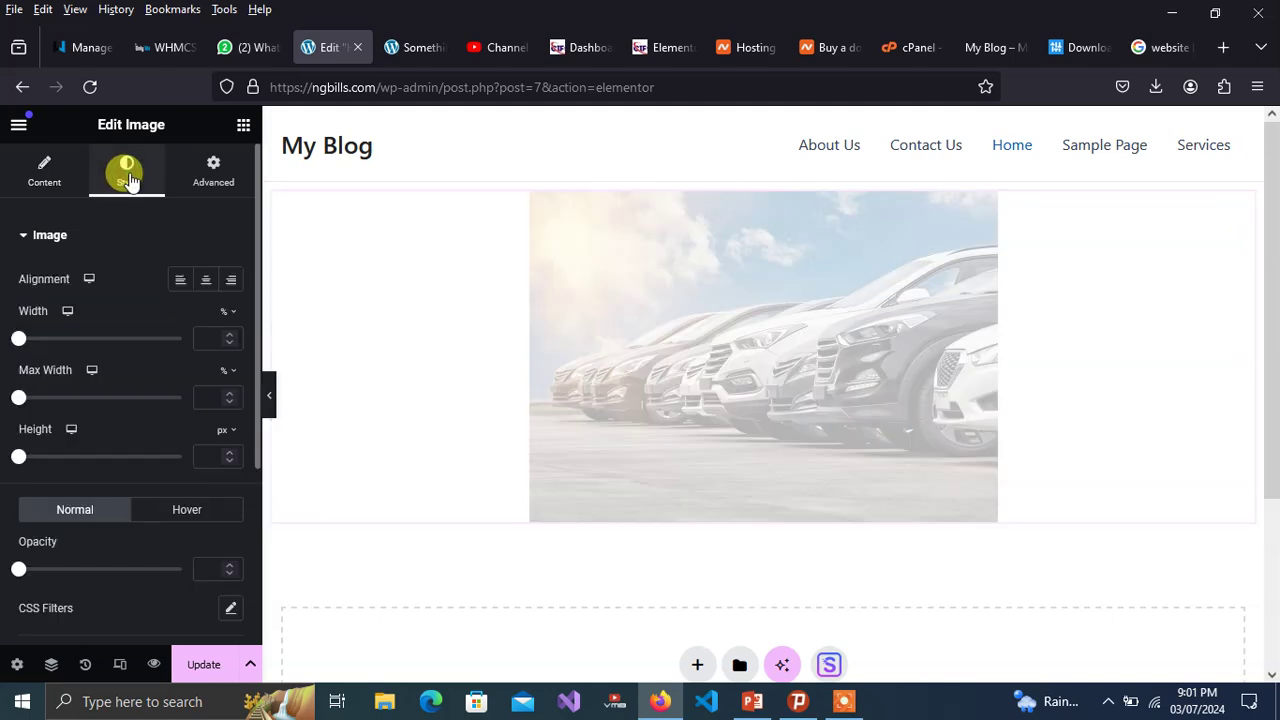
scroll(254, 260, "down", 5)
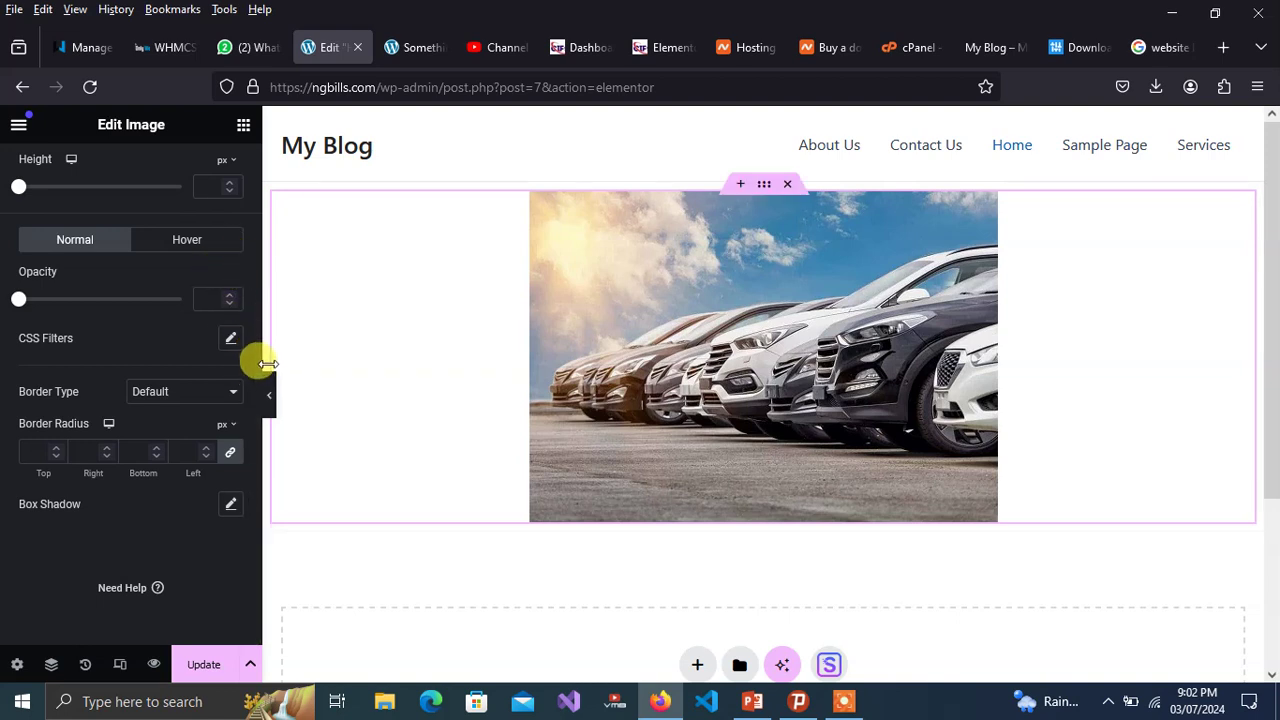
left_click_drag(252, 362, 258, 275)
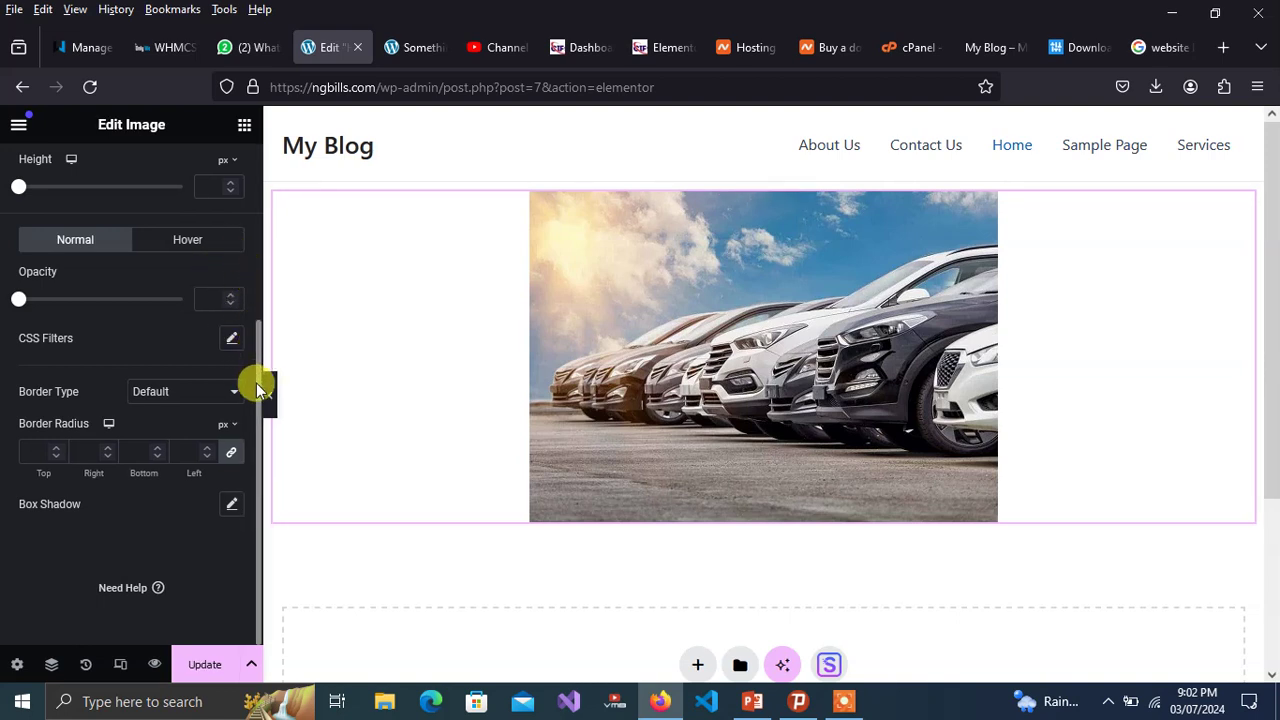
left_click_drag(258, 390, 249, 240)
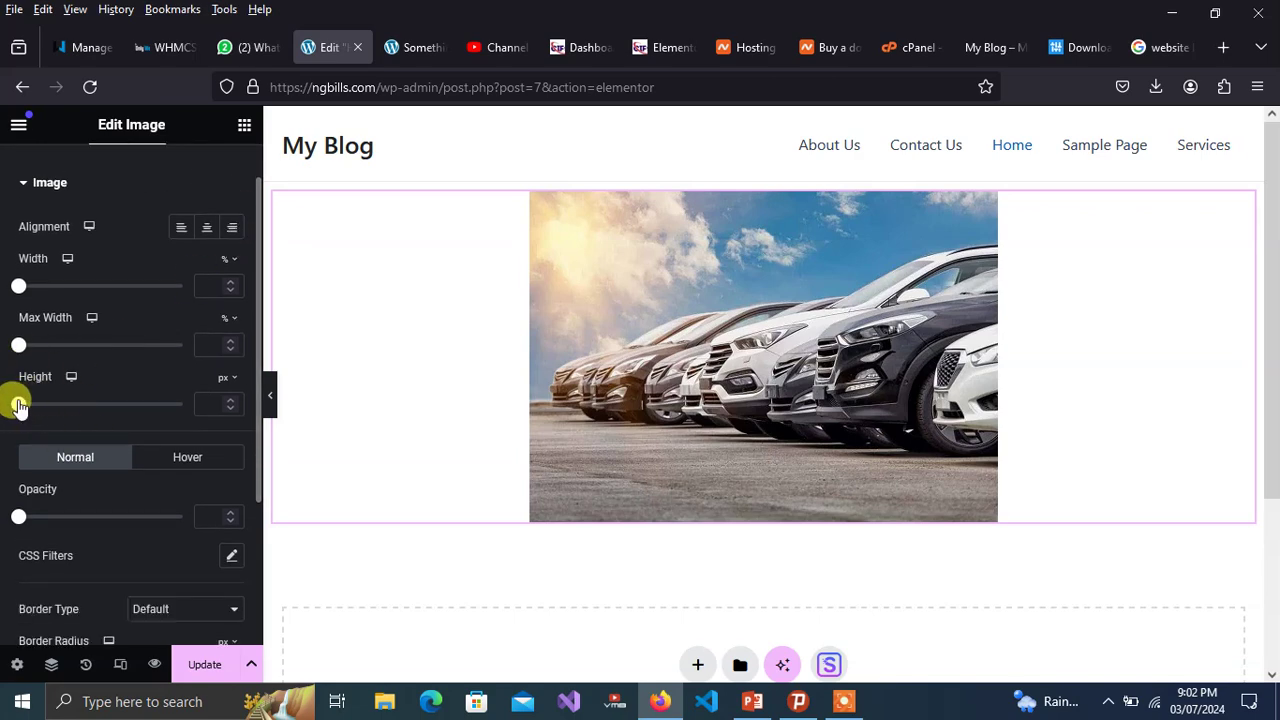
left_click_drag(18, 404, 89, 404)
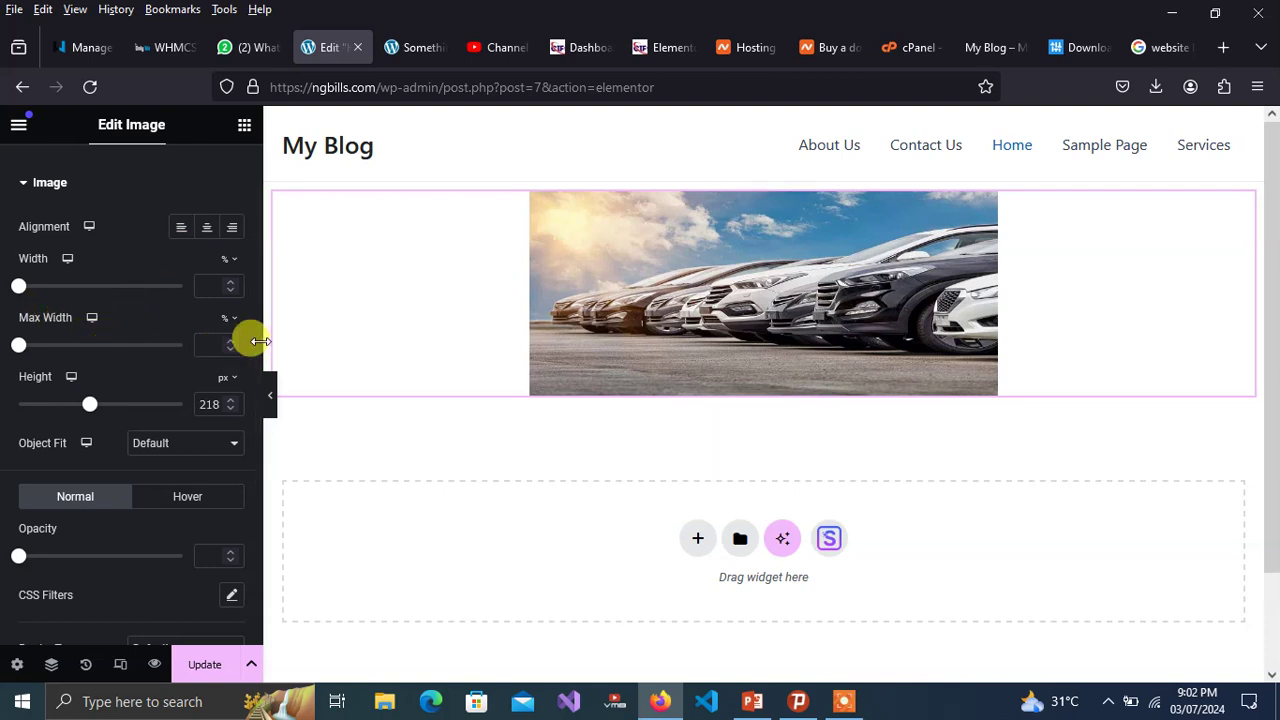
- Look through the banner image's Advanced, Content and Style settings, dismissing the Image Optimizer notice
left_click_drag(257, 336, 254, 249)
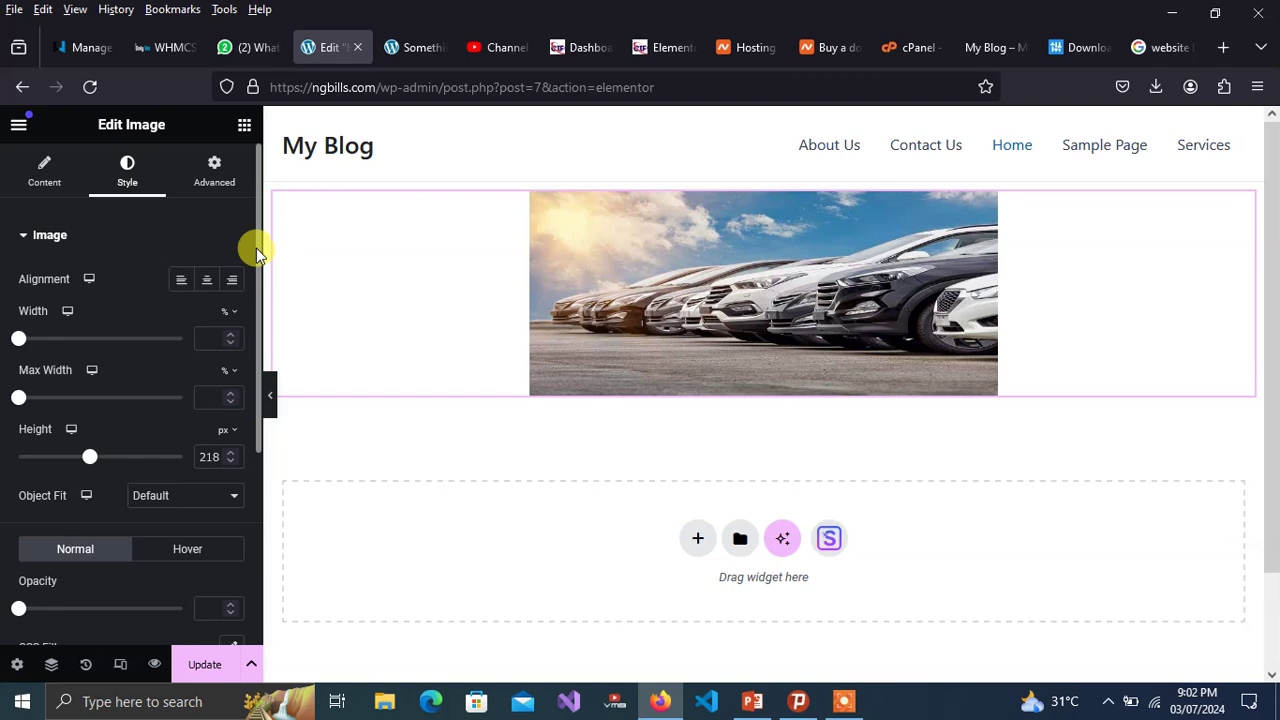
left_click(215, 182)
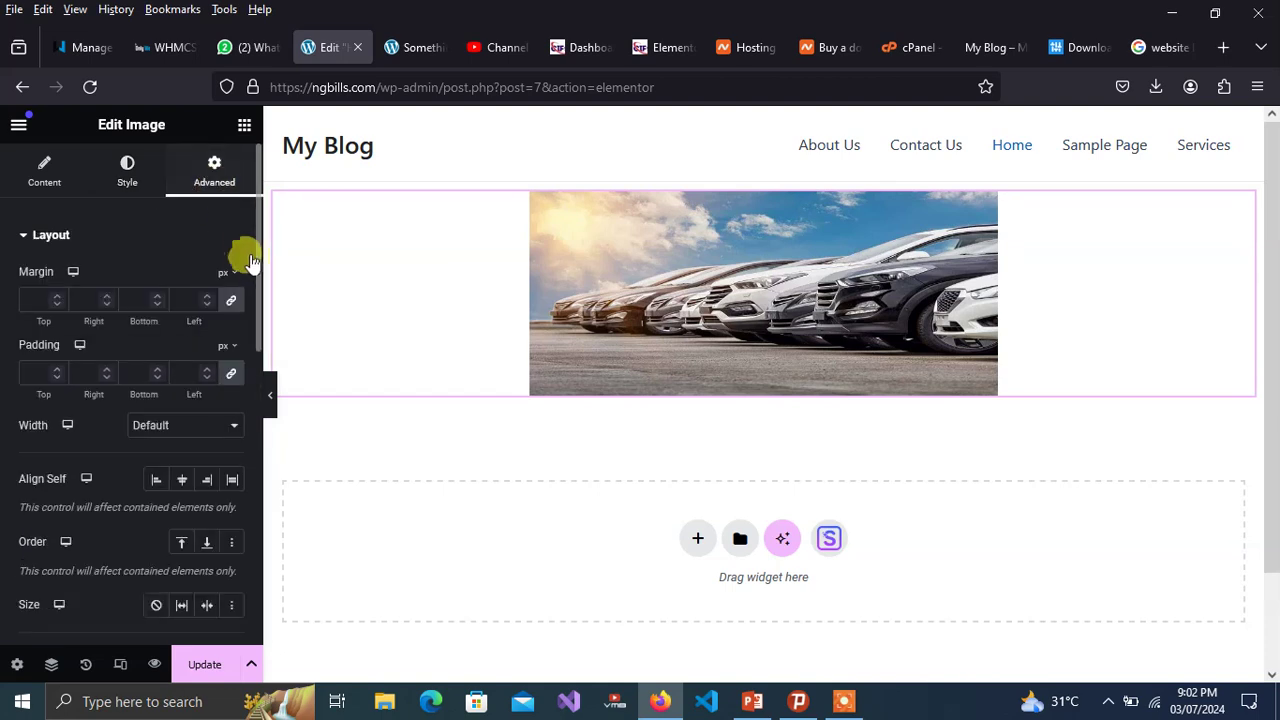
left_click_drag(254, 257, 247, 447)
scroll(240, 300, "up", 10)
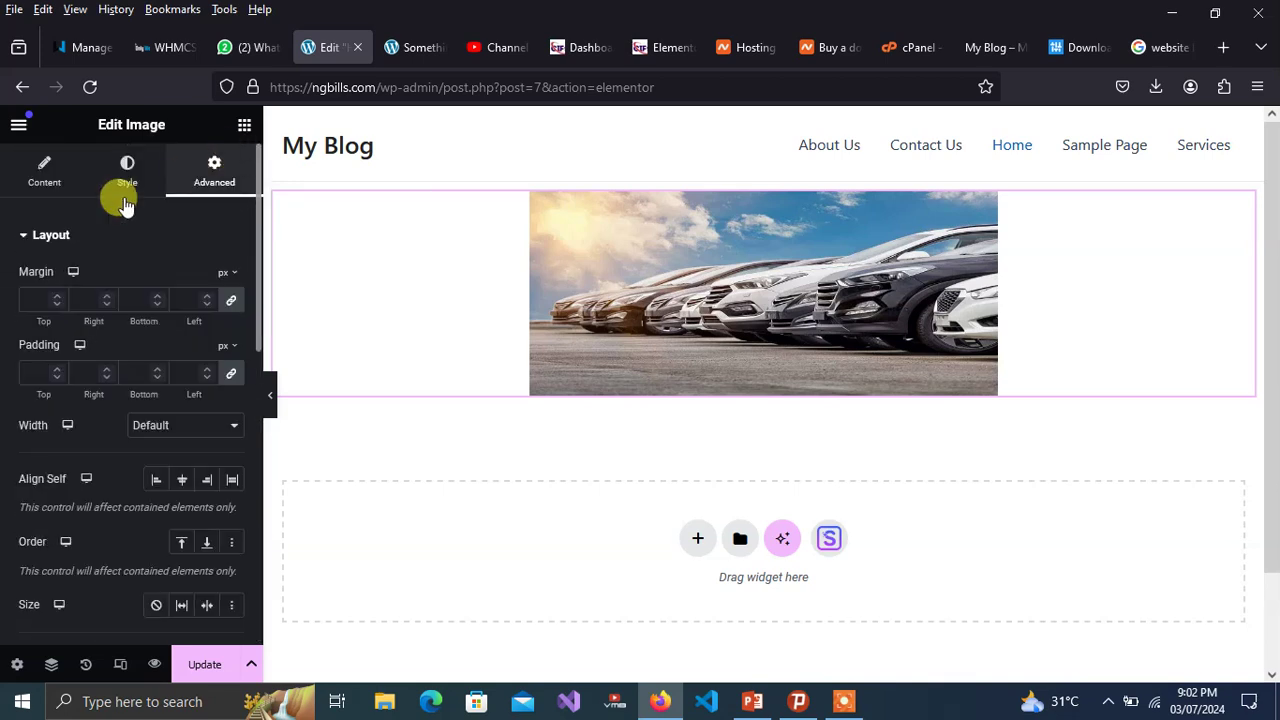
left_click(36, 172)
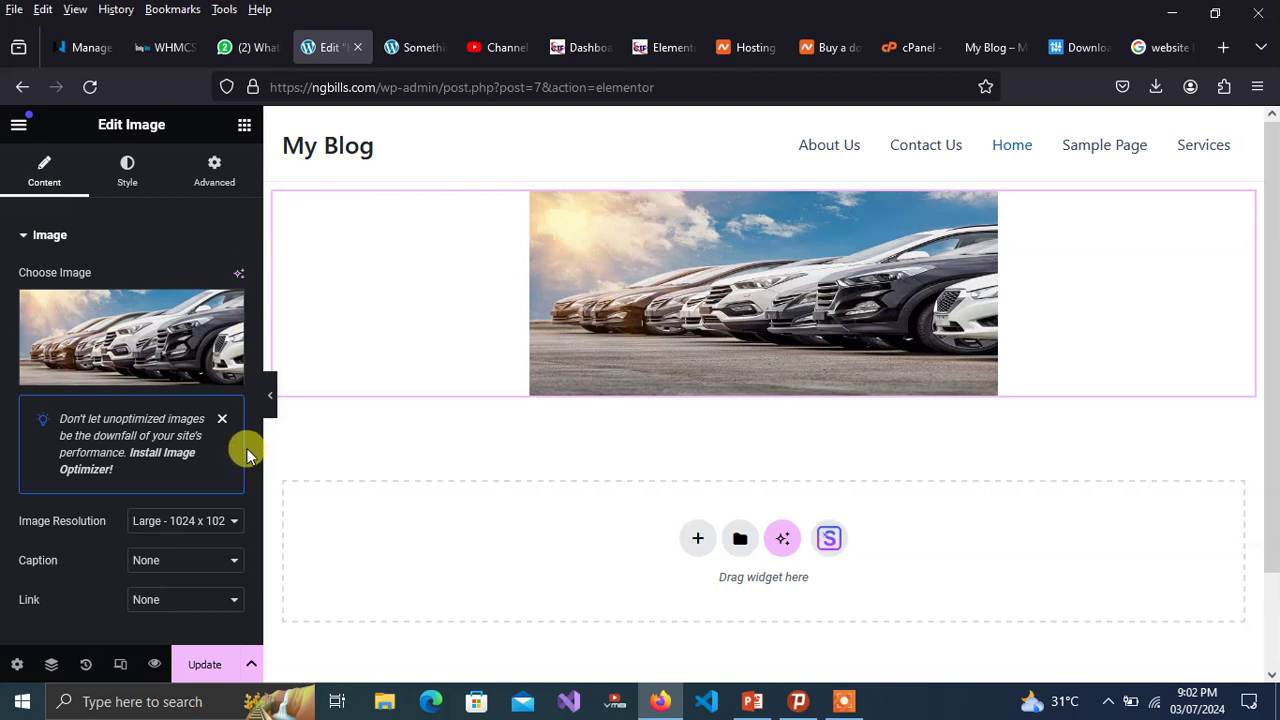
left_click(221, 418)
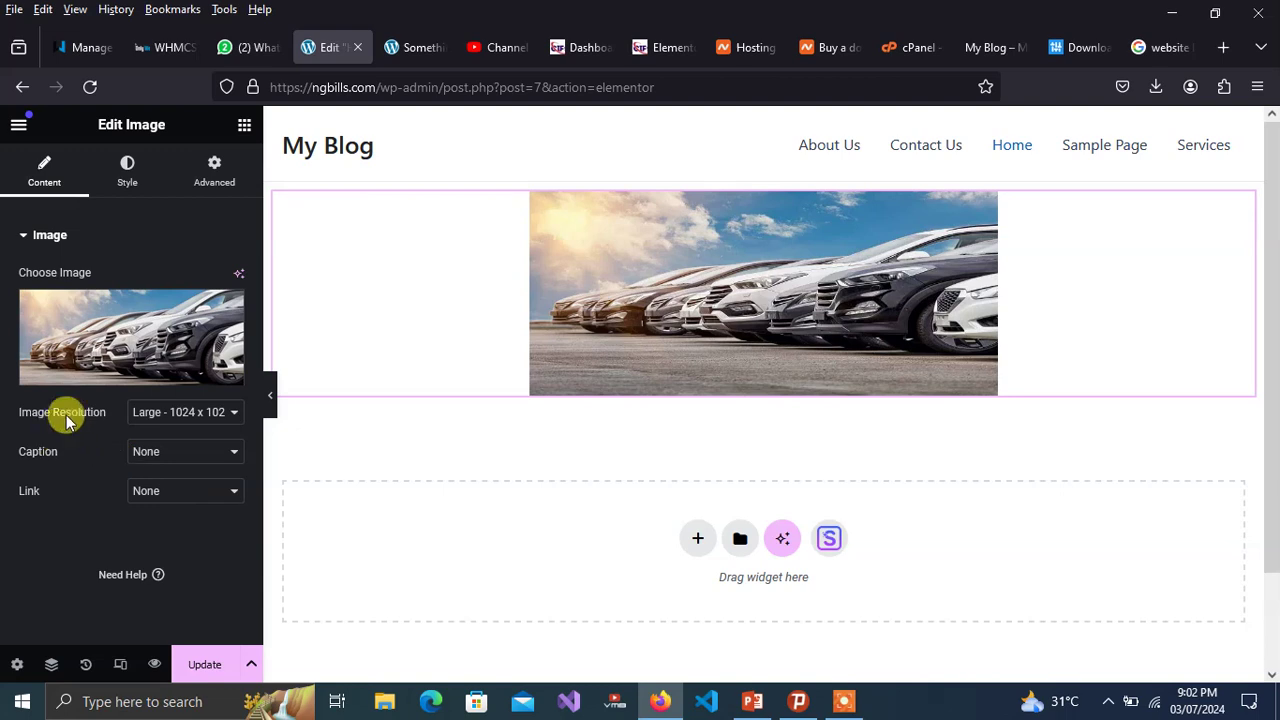
left_click(125, 180)
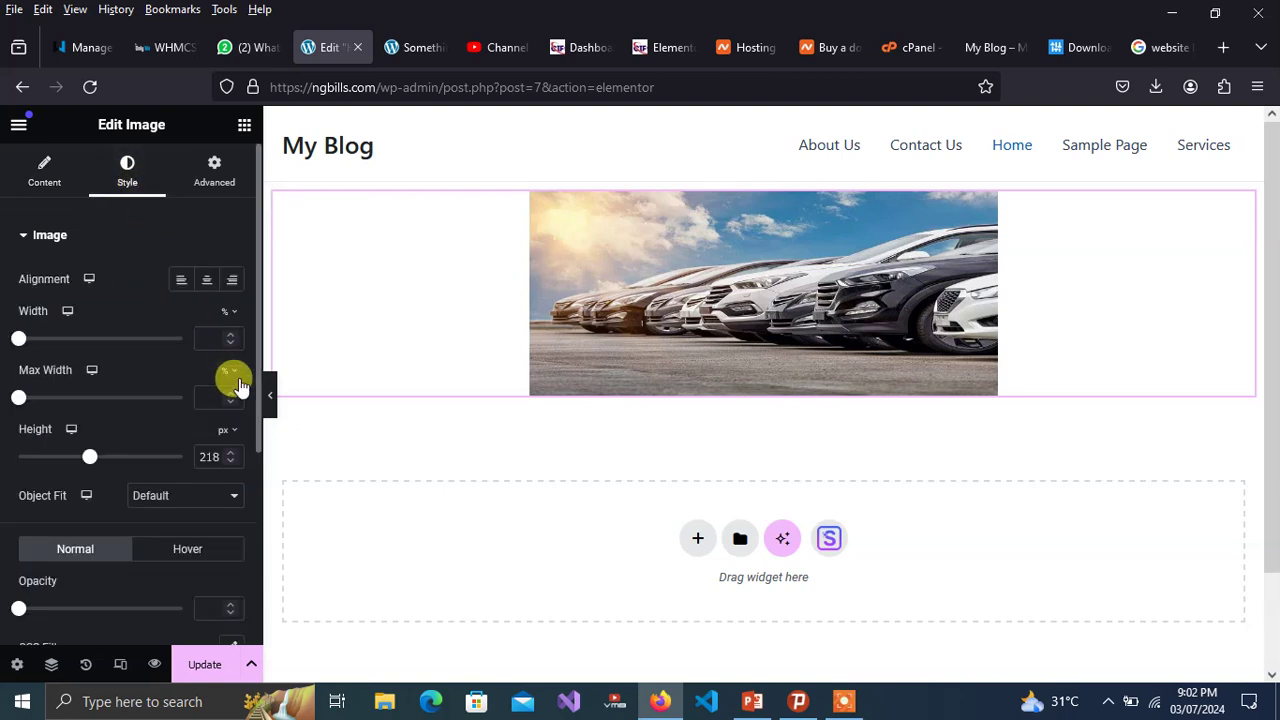
left_click_drag(258, 372, 179, 601)
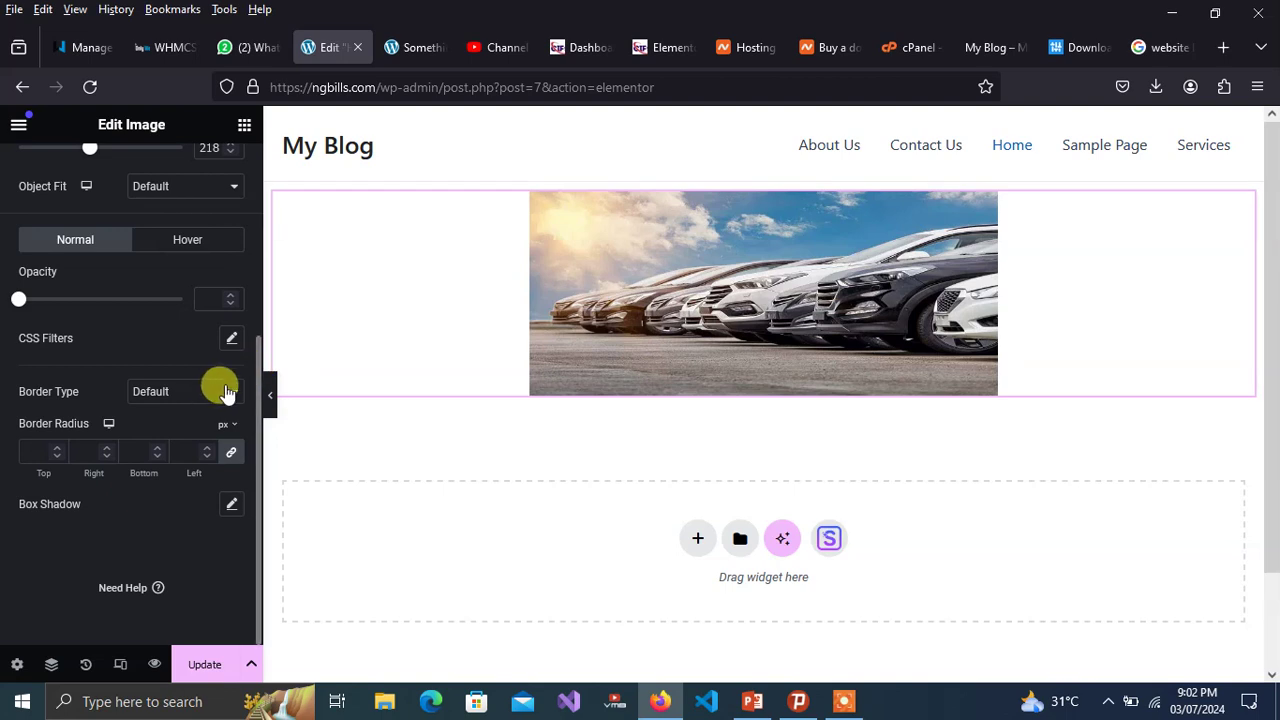
left_click_drag(257, 395, 260, 166)
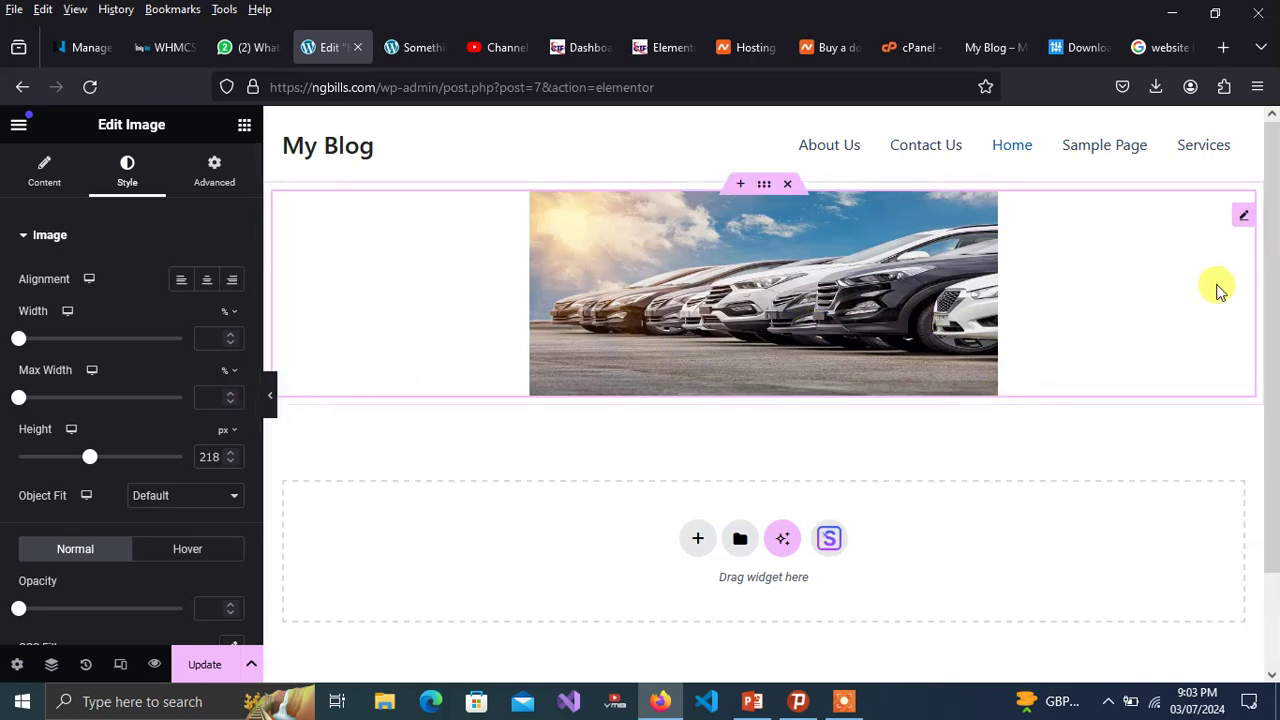
- Add a single-column container below the banner image and place a Heading widget in it
left_click_drag(1272, 261, 1268, 349)
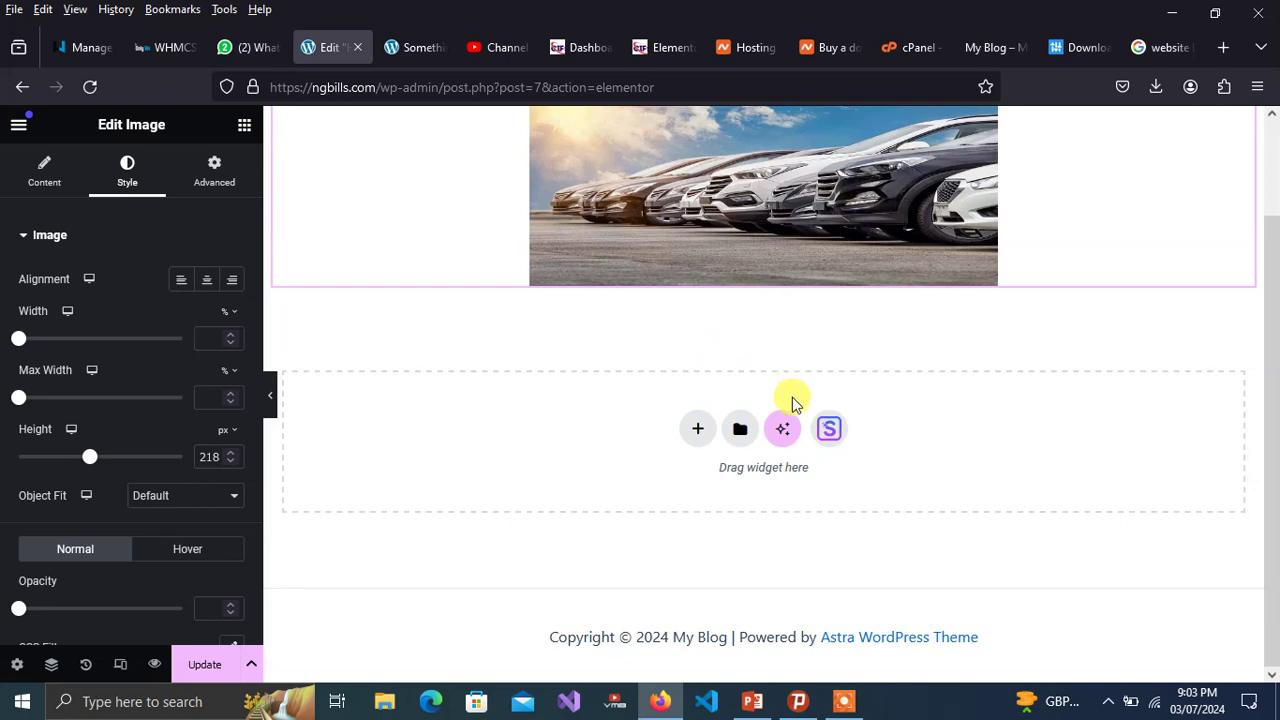
left_click(698, 432)
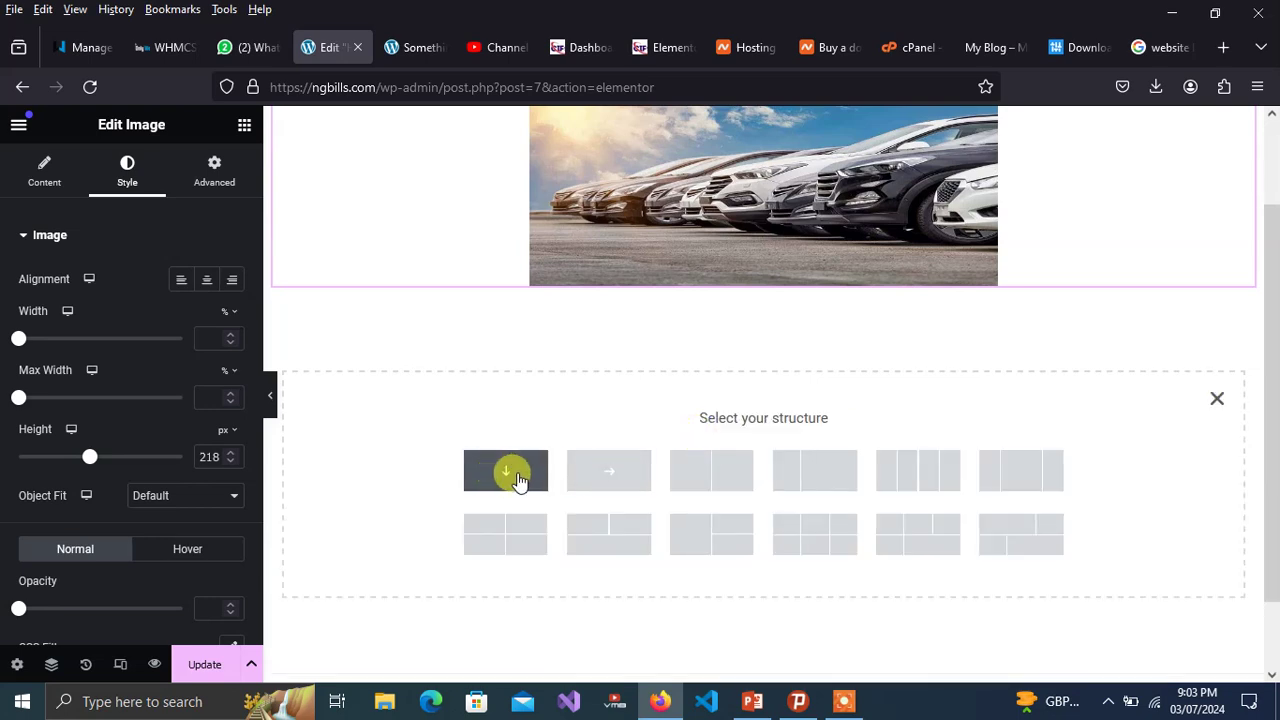
left_click(517, 478)
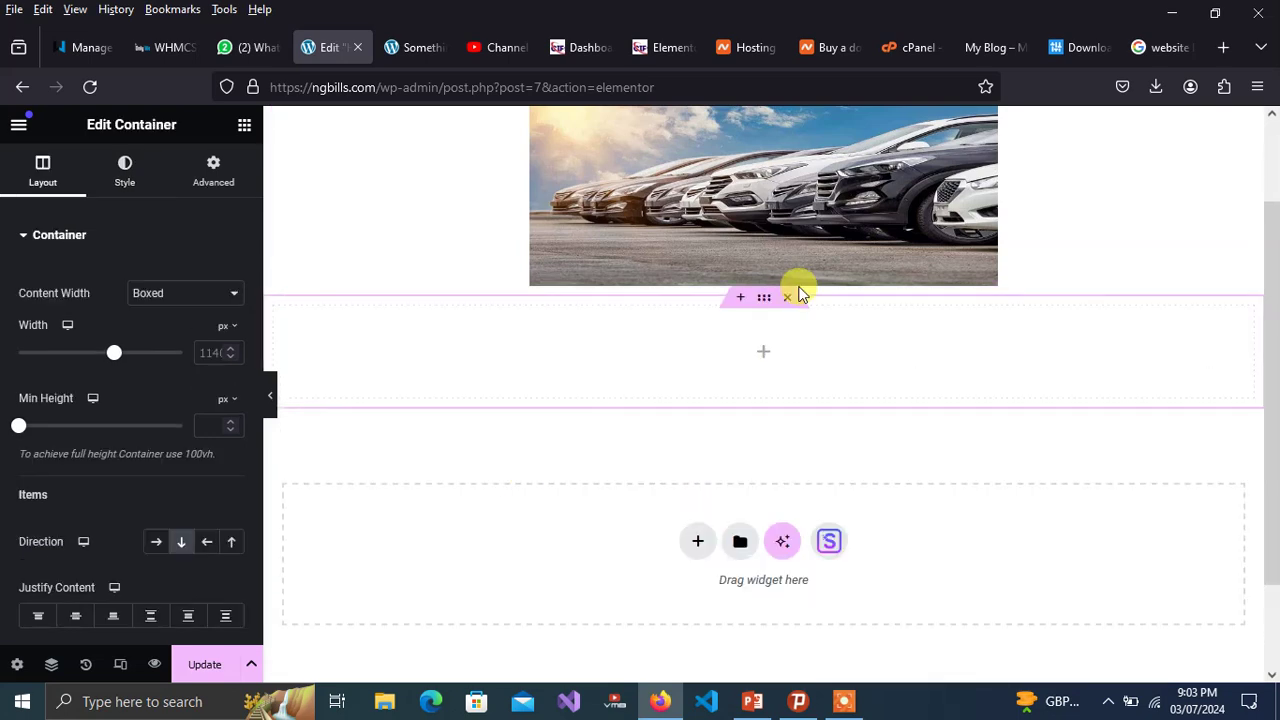
left_click(244, 124)
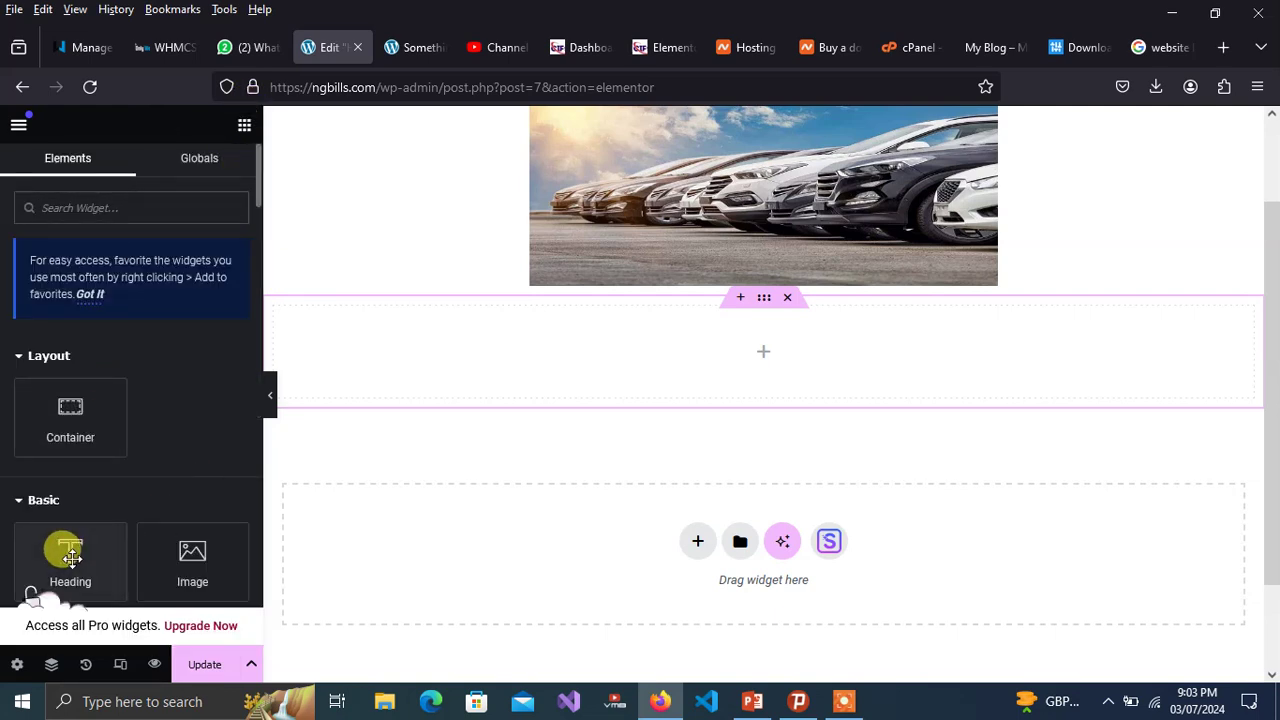
left_click_drag(70, 556, 760, 345)
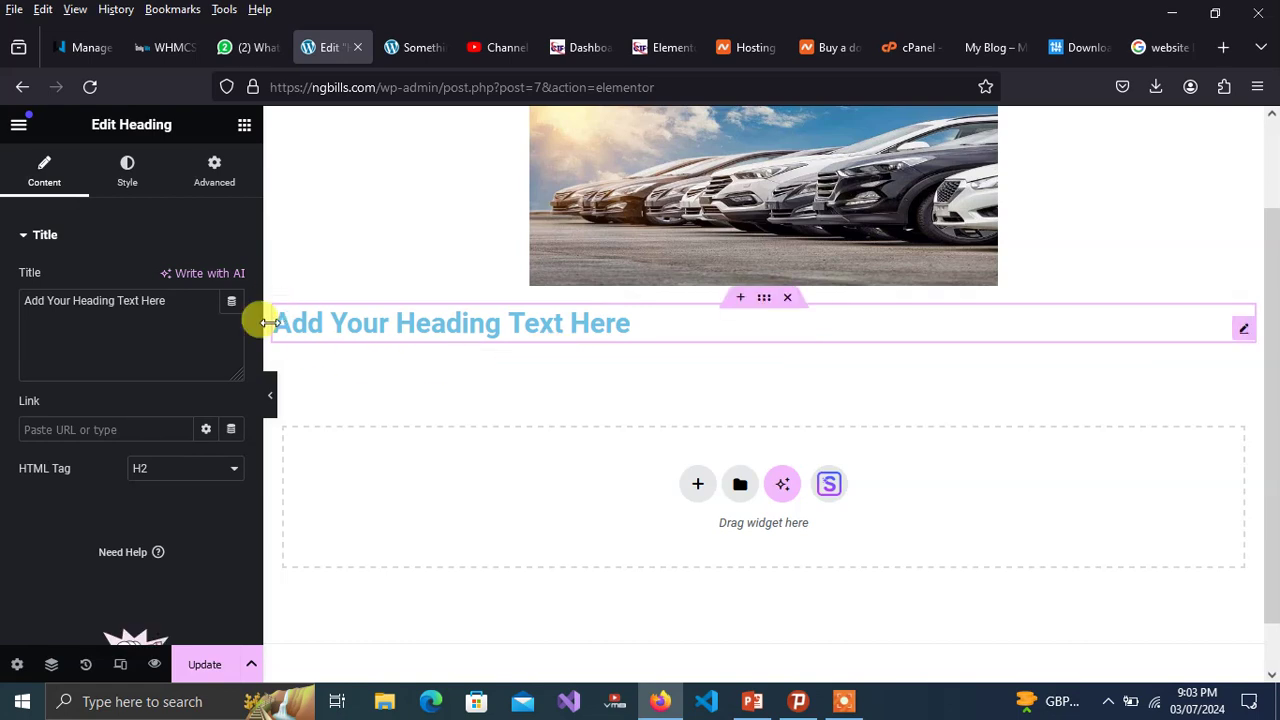
- Add a Text Editor widget directly below the heading in the same container
left_click(243, 123)
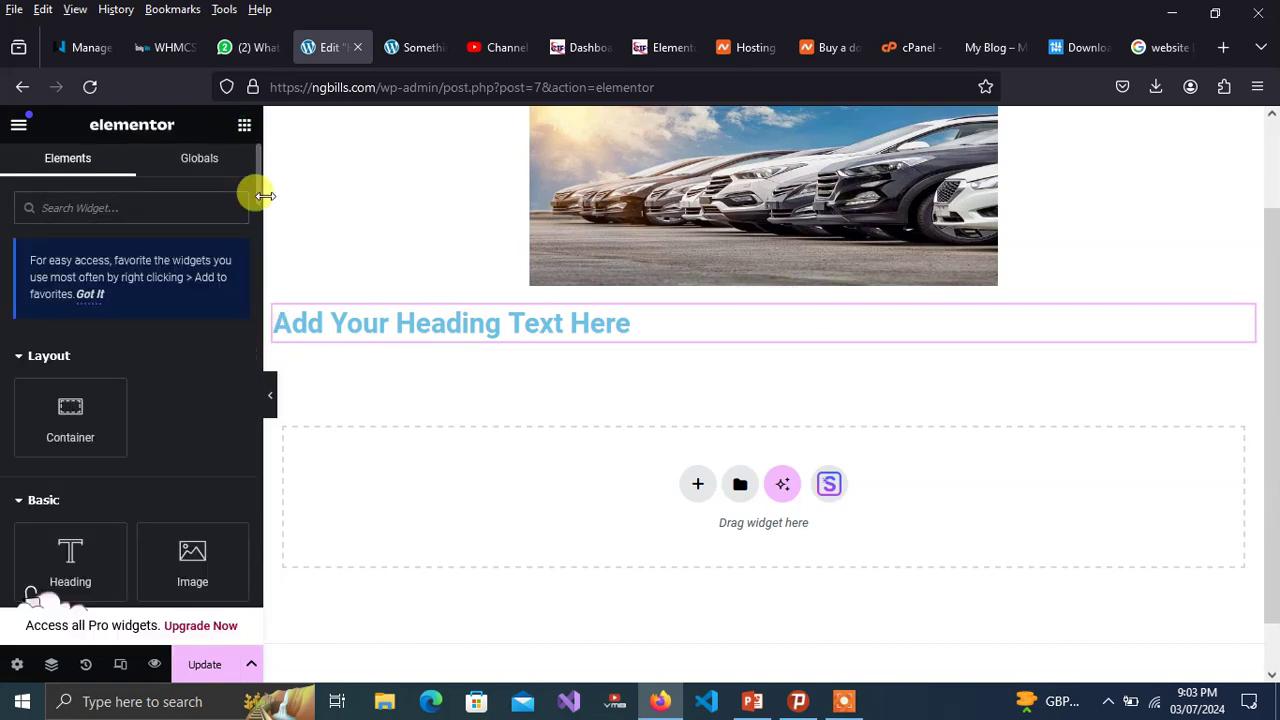
left_click_drag(257, 174, 260, 217)
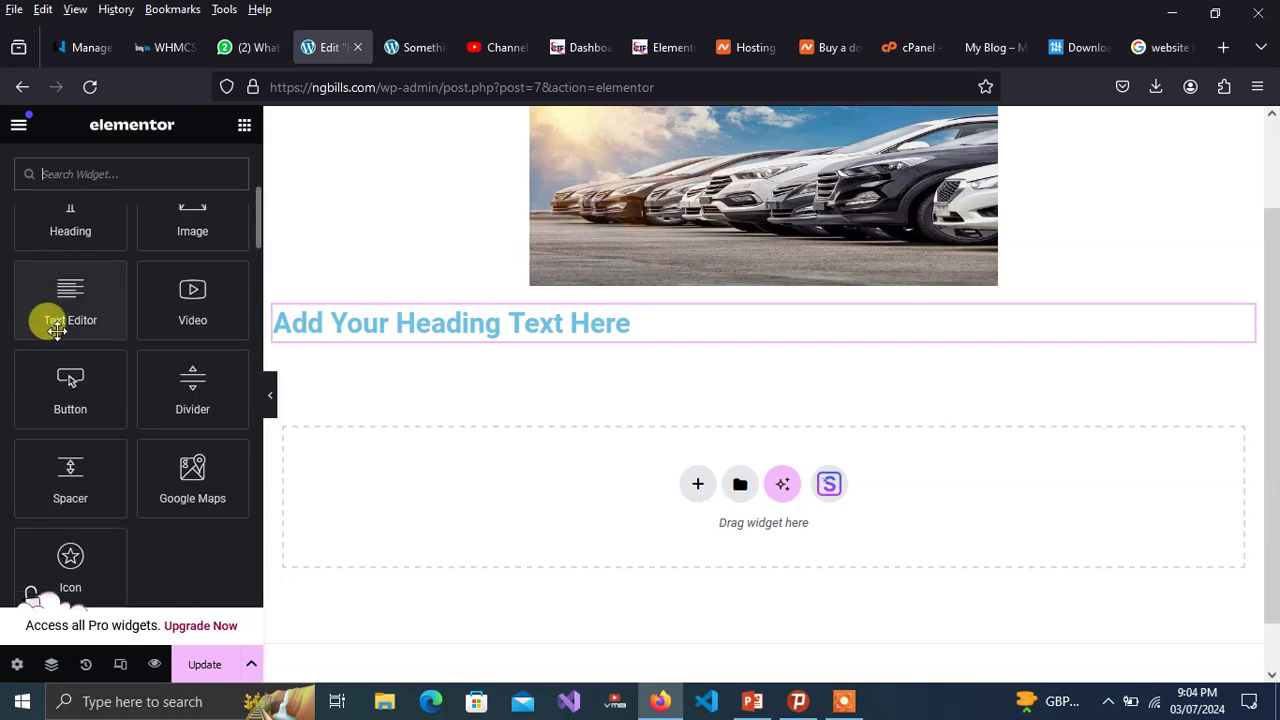
left_click_drag(51, 309, 623, 335)
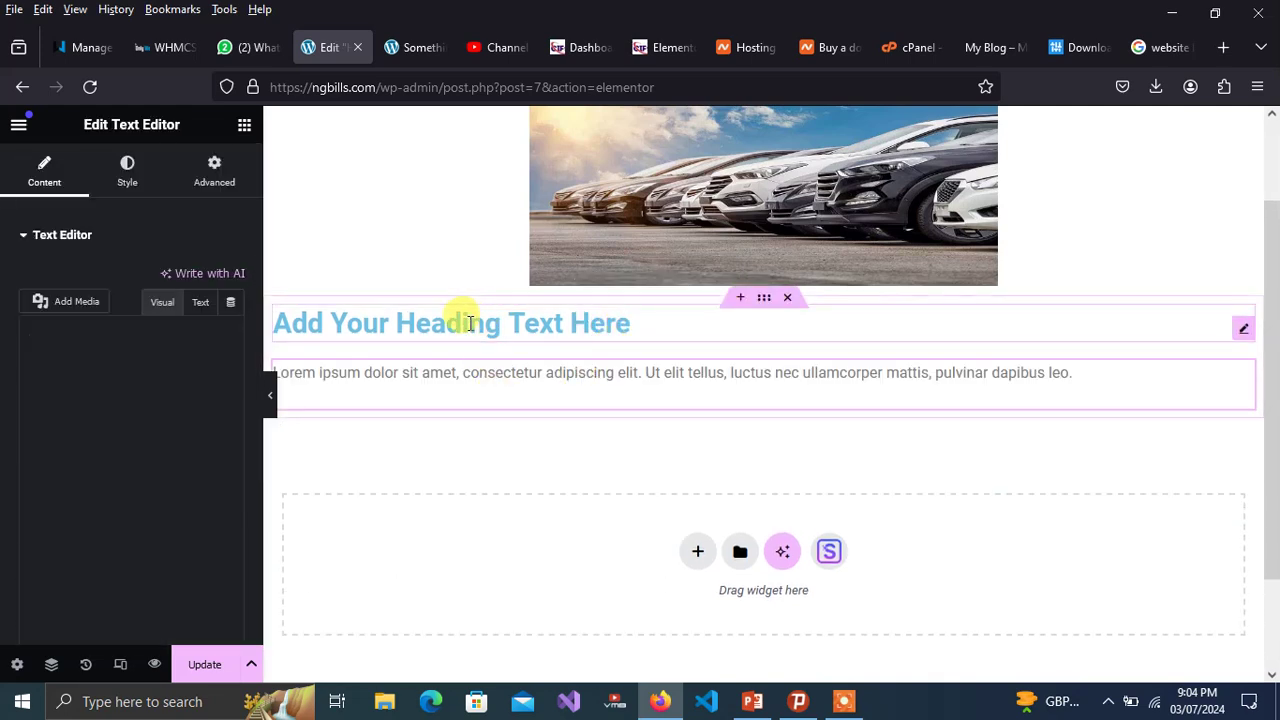
- Center-align both the heading and the Lorem ipsum paragraph below it
left_click(414, 318)
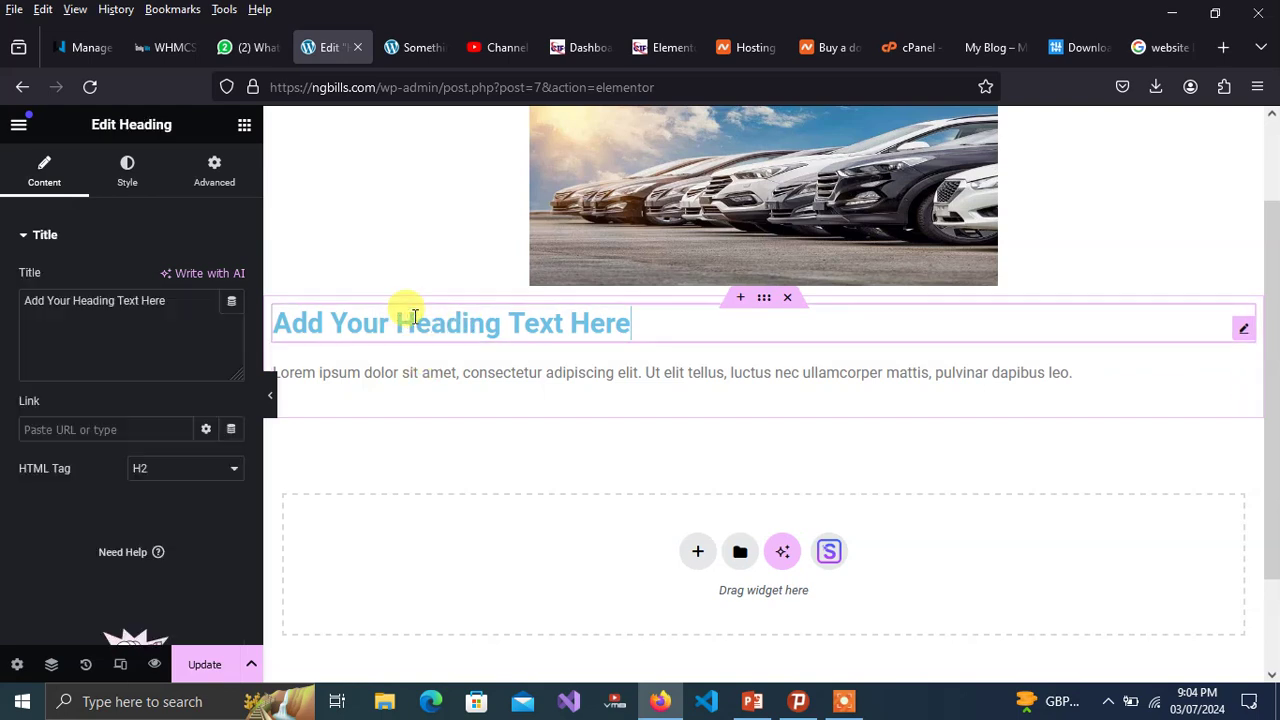
left_click(130, 180)
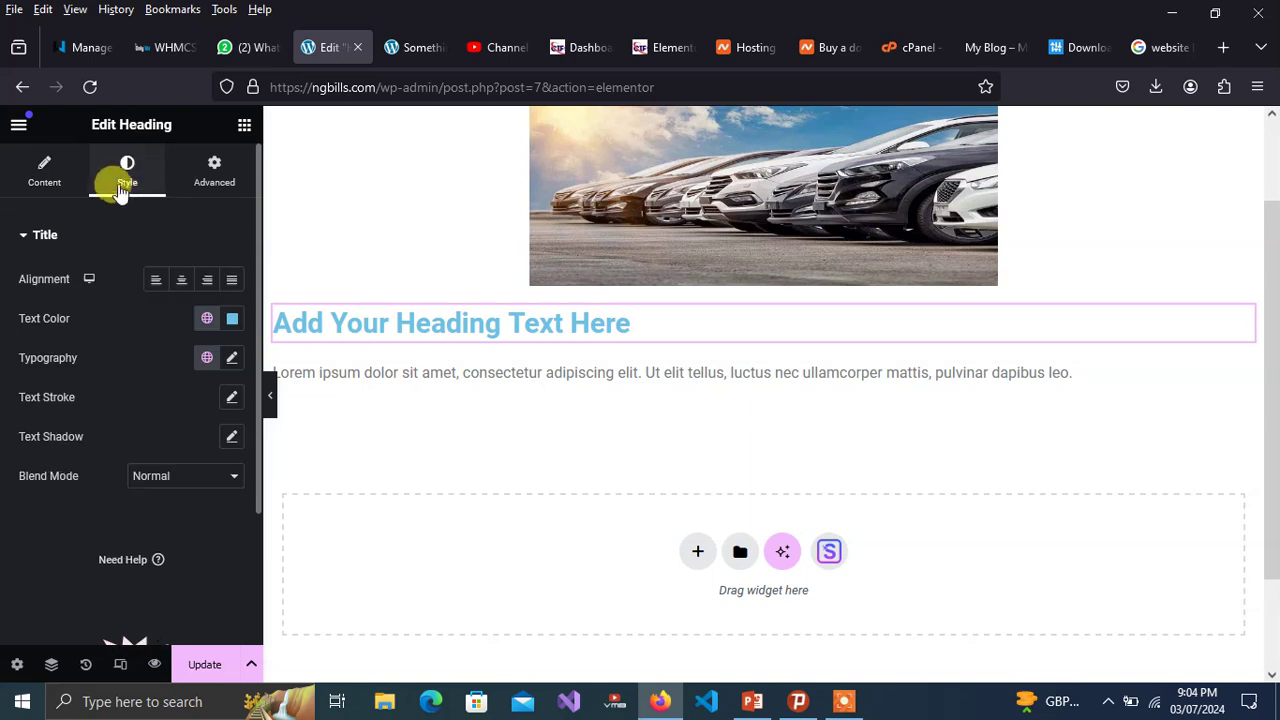
left_click(181, 288)
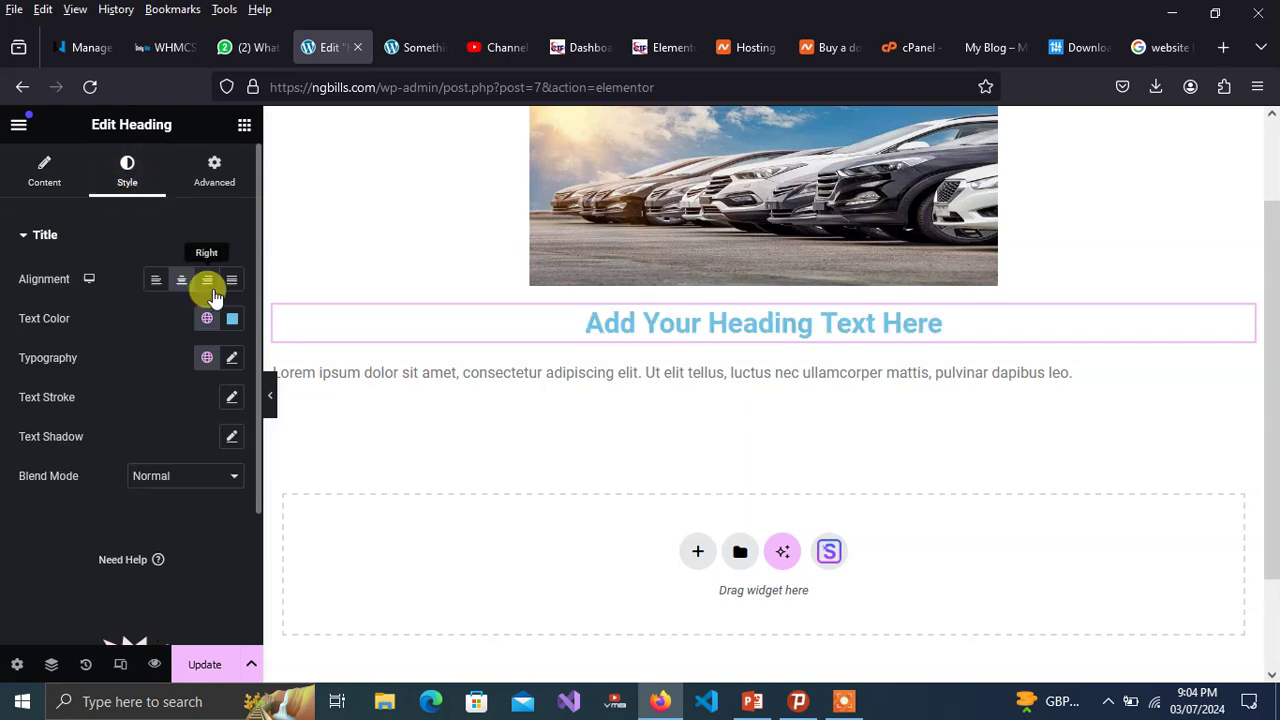
left_click(457, 377)
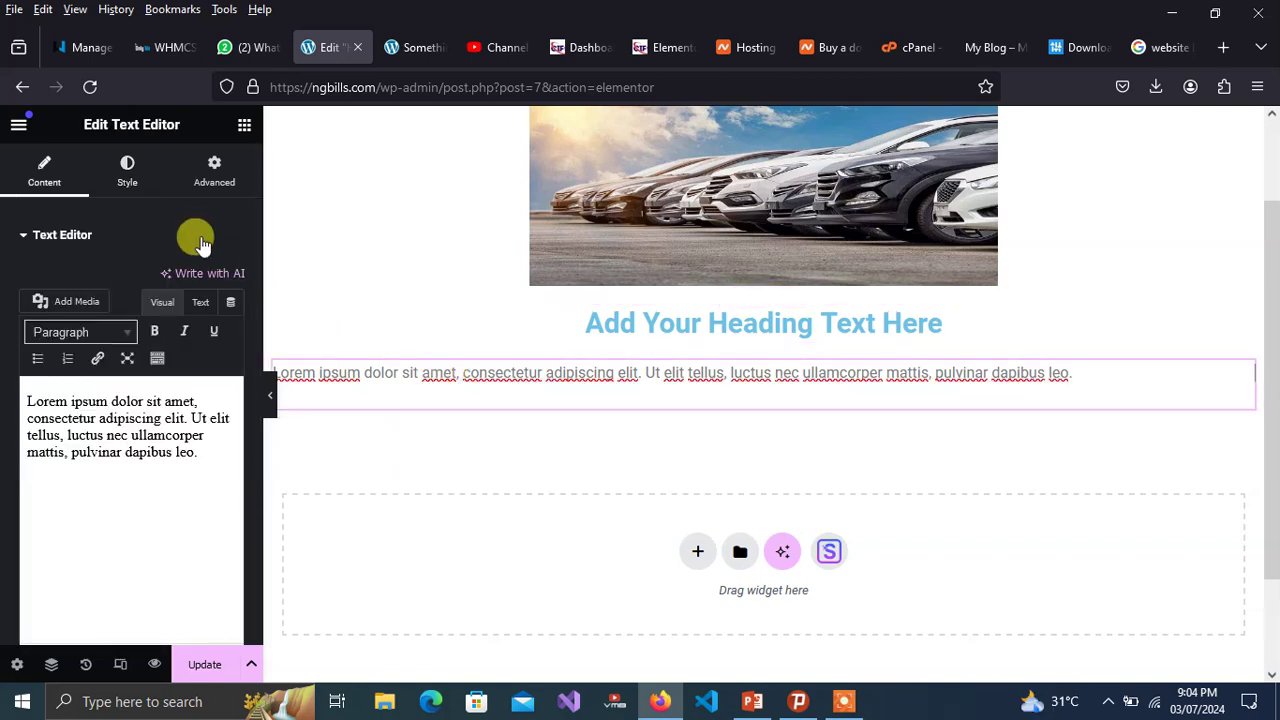
left_click(130, 182)
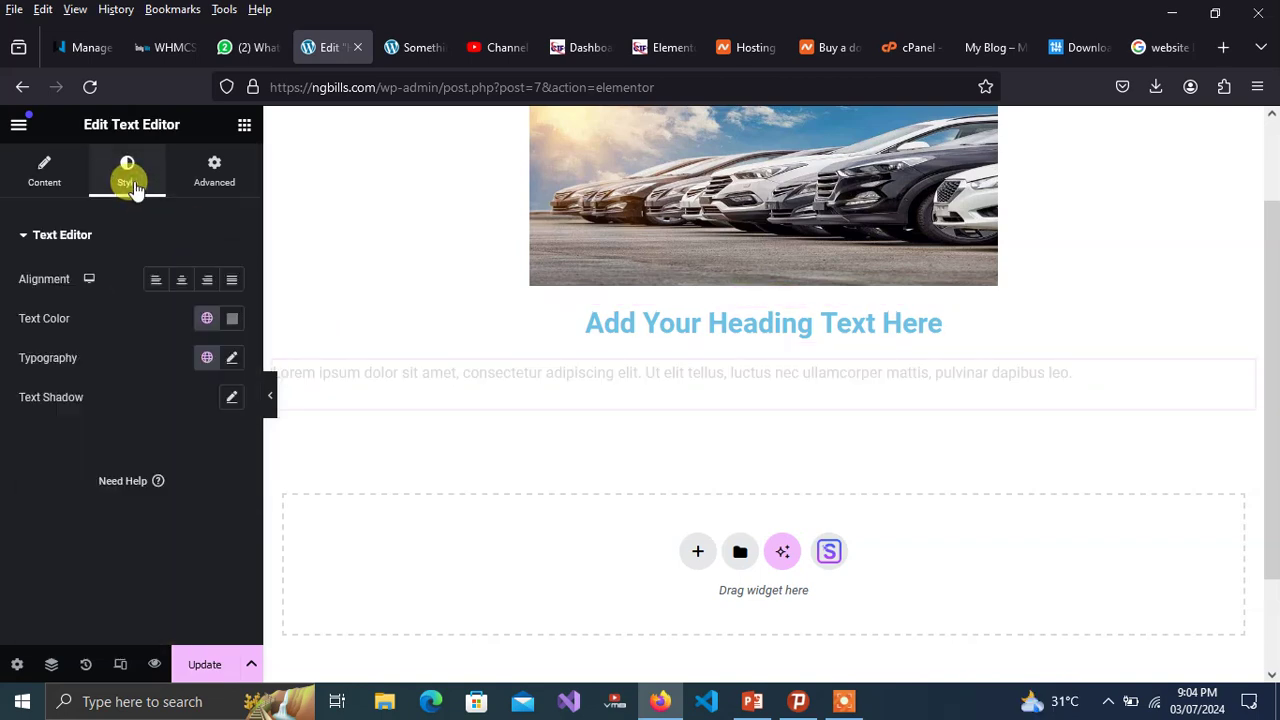
left_click(181, 283)
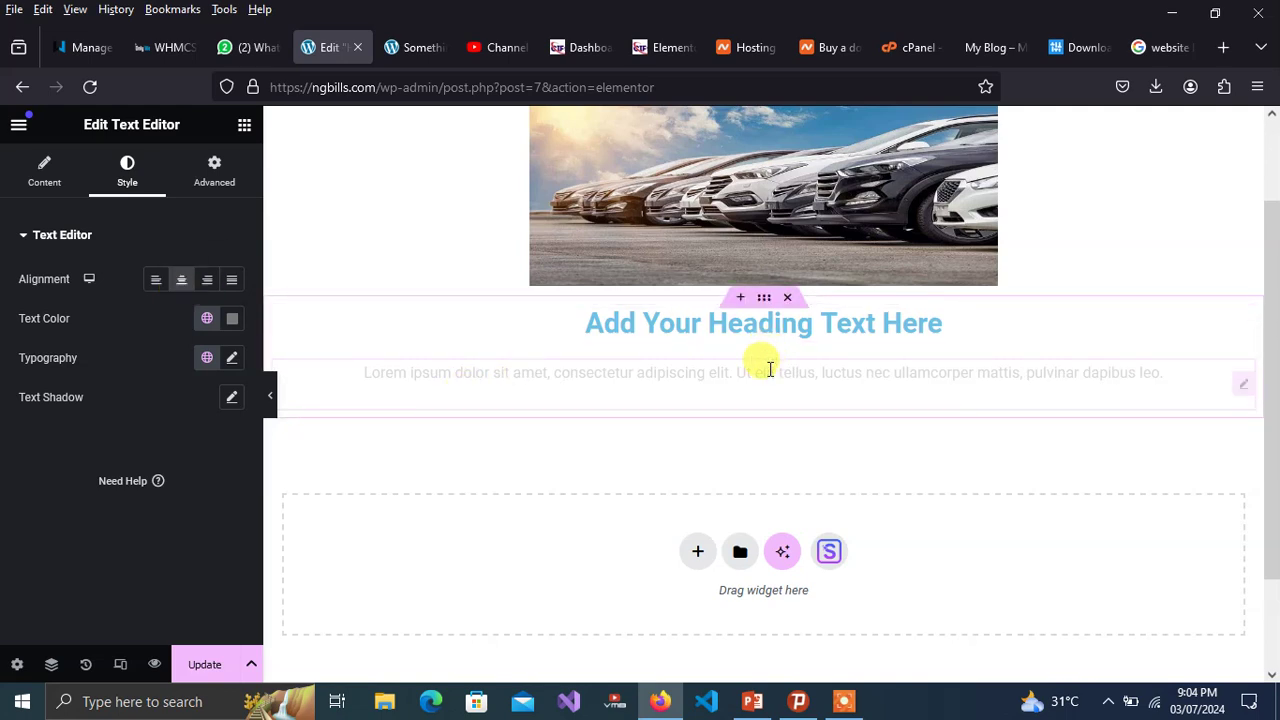
- Try to extend the Text Editor widget's content with a second copy of the Lorem ipsum paragraph
left_click(47, 170)
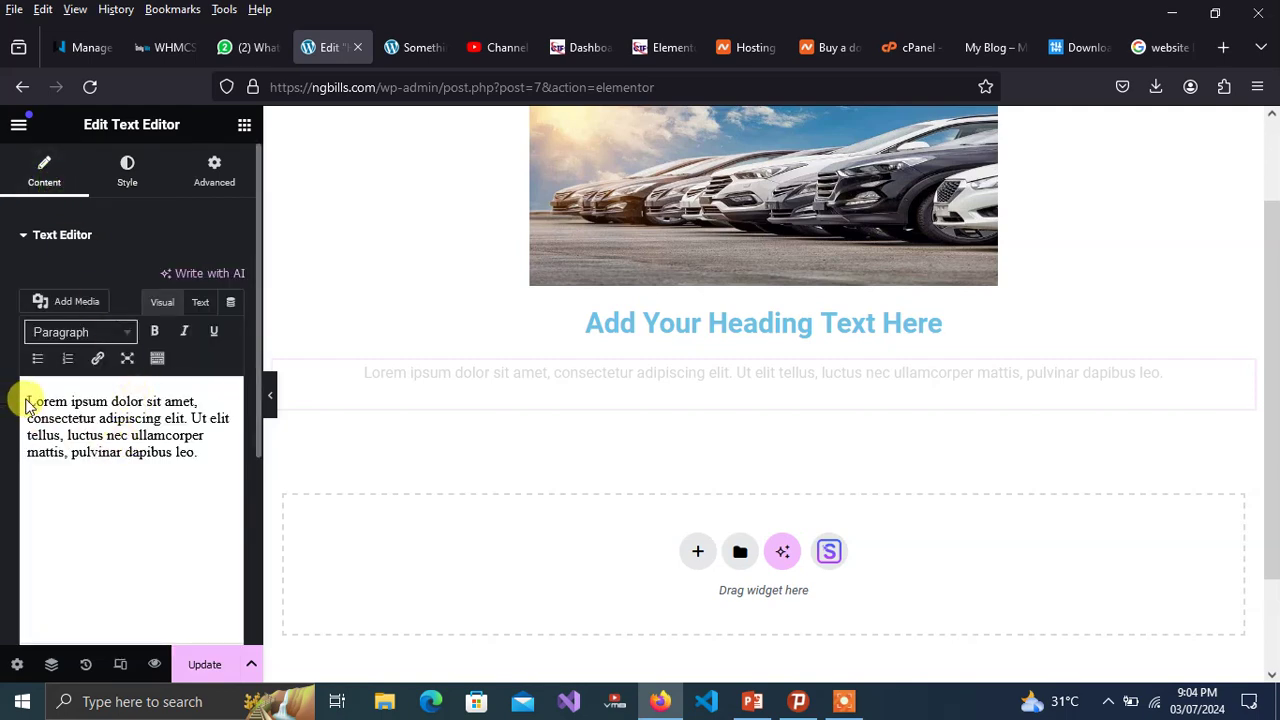
left_click_drag(30, 400, 228, 470)
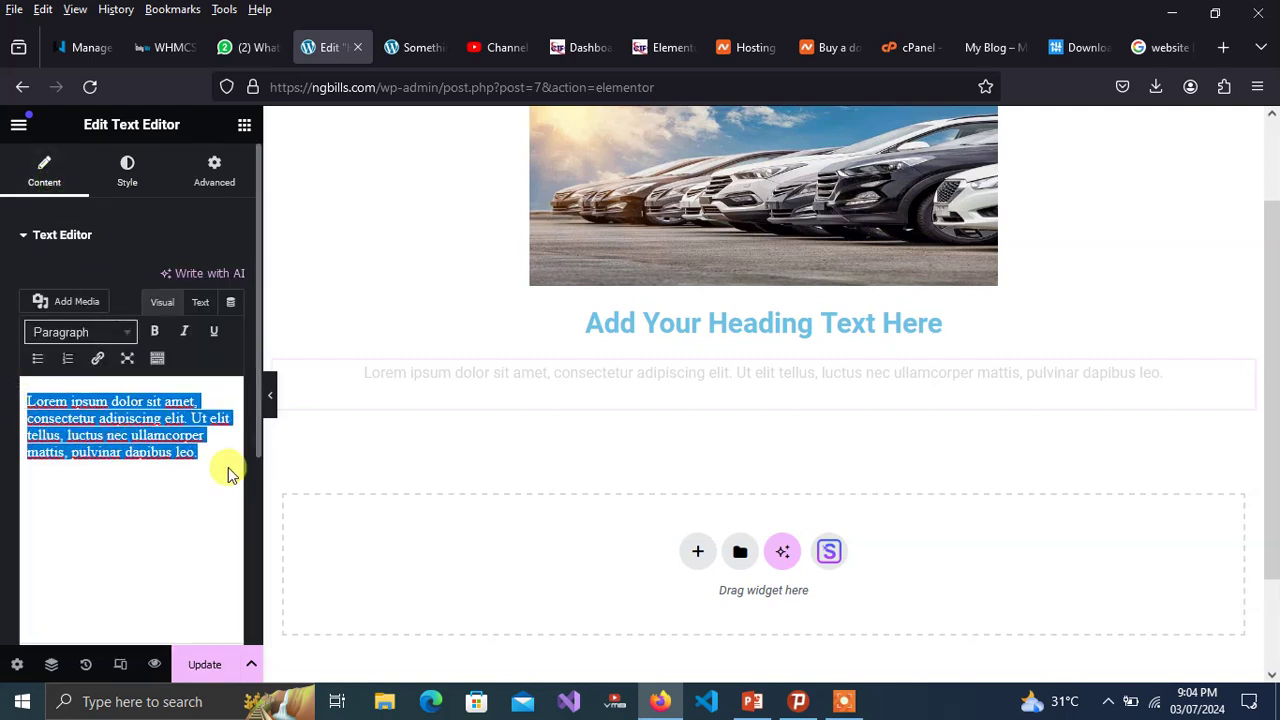
key("ctrl+c")
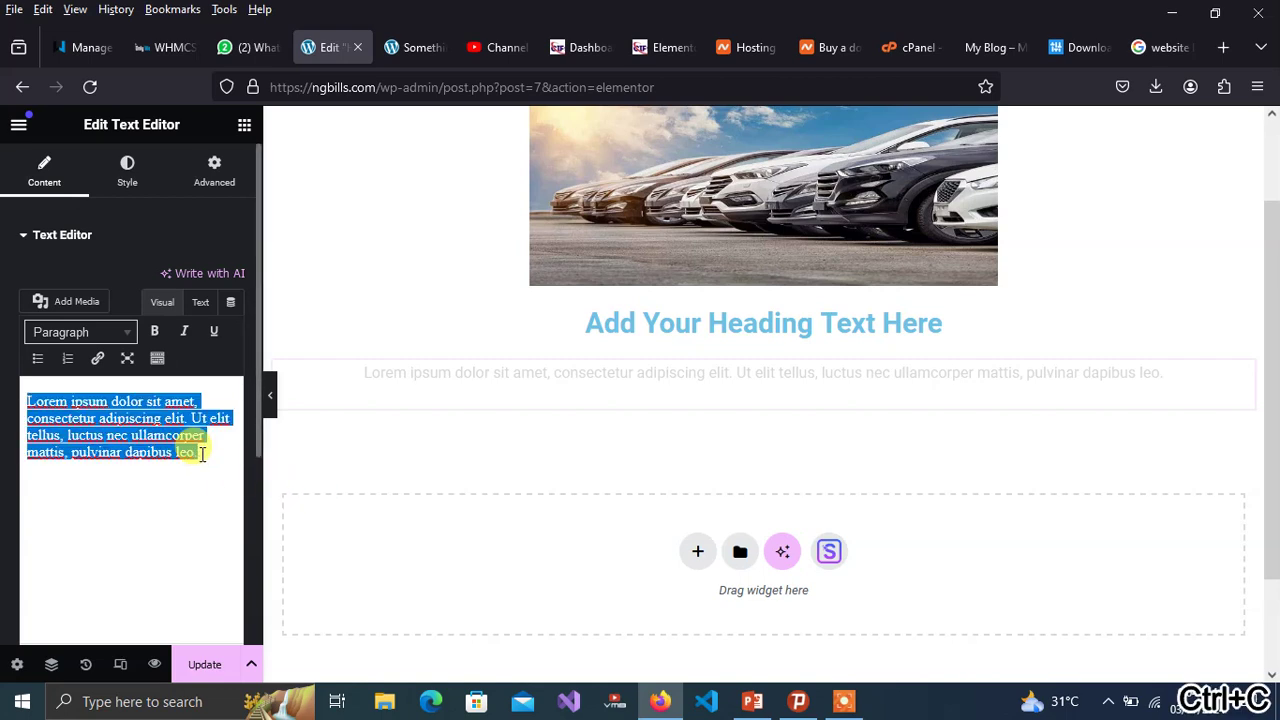
key("Right")
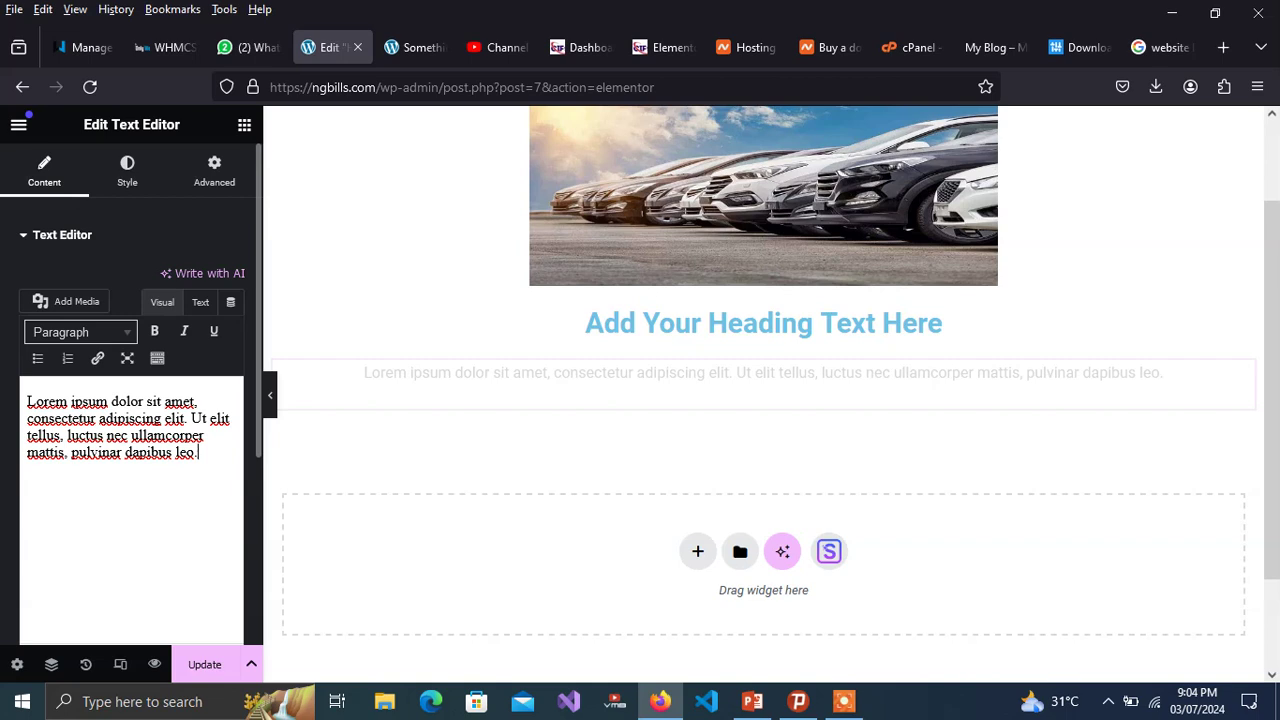
key("Return")
key("ctrl+v")
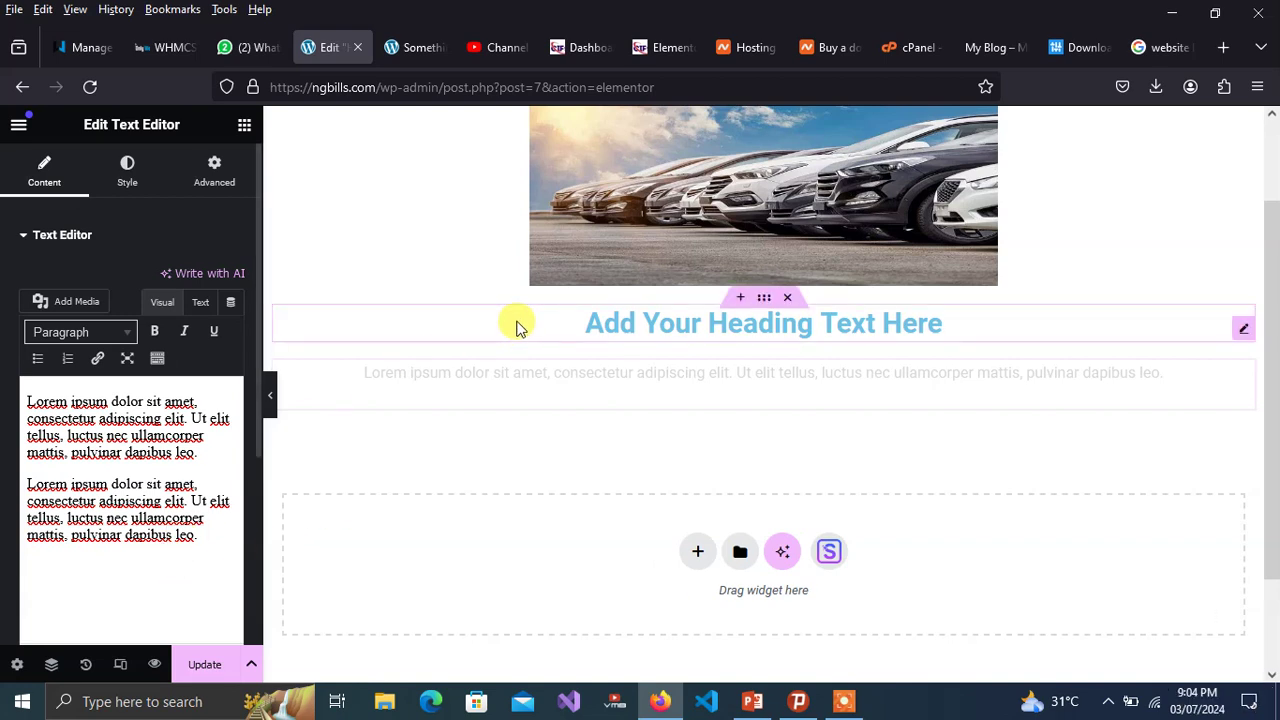
left_click(614, 382)
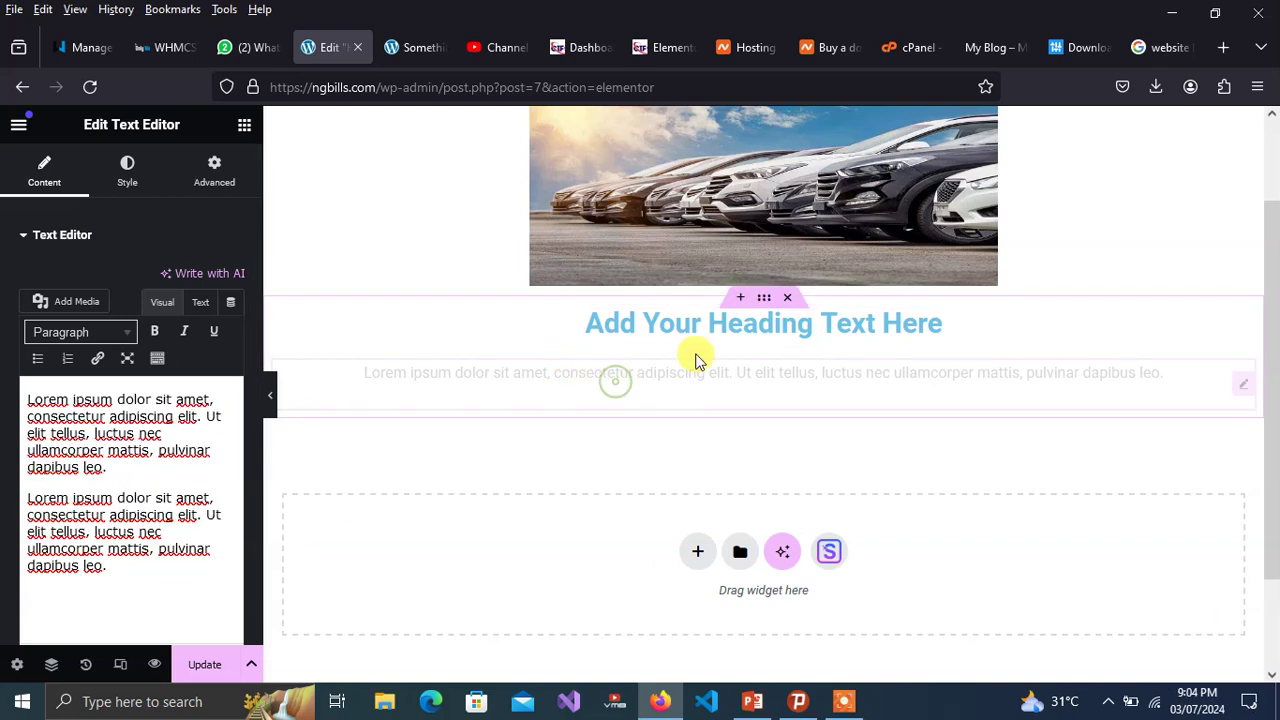
left_click(738, 332)
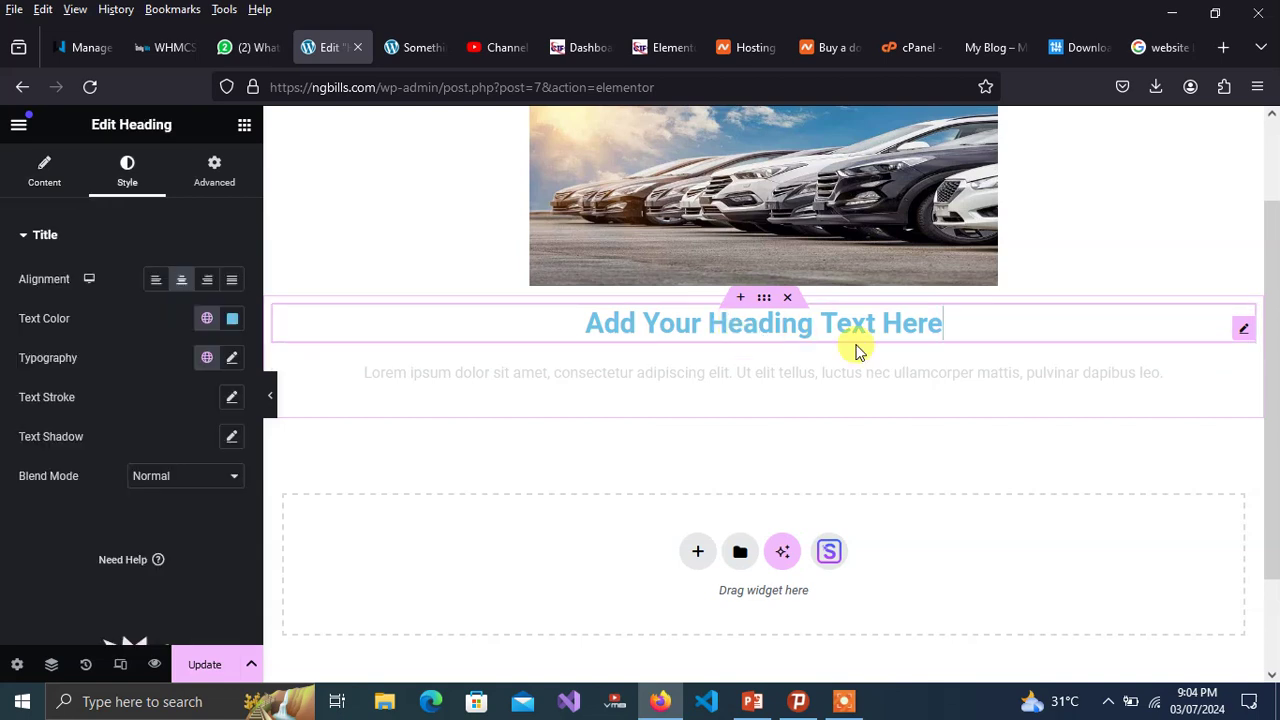
left_click(1002, 372)
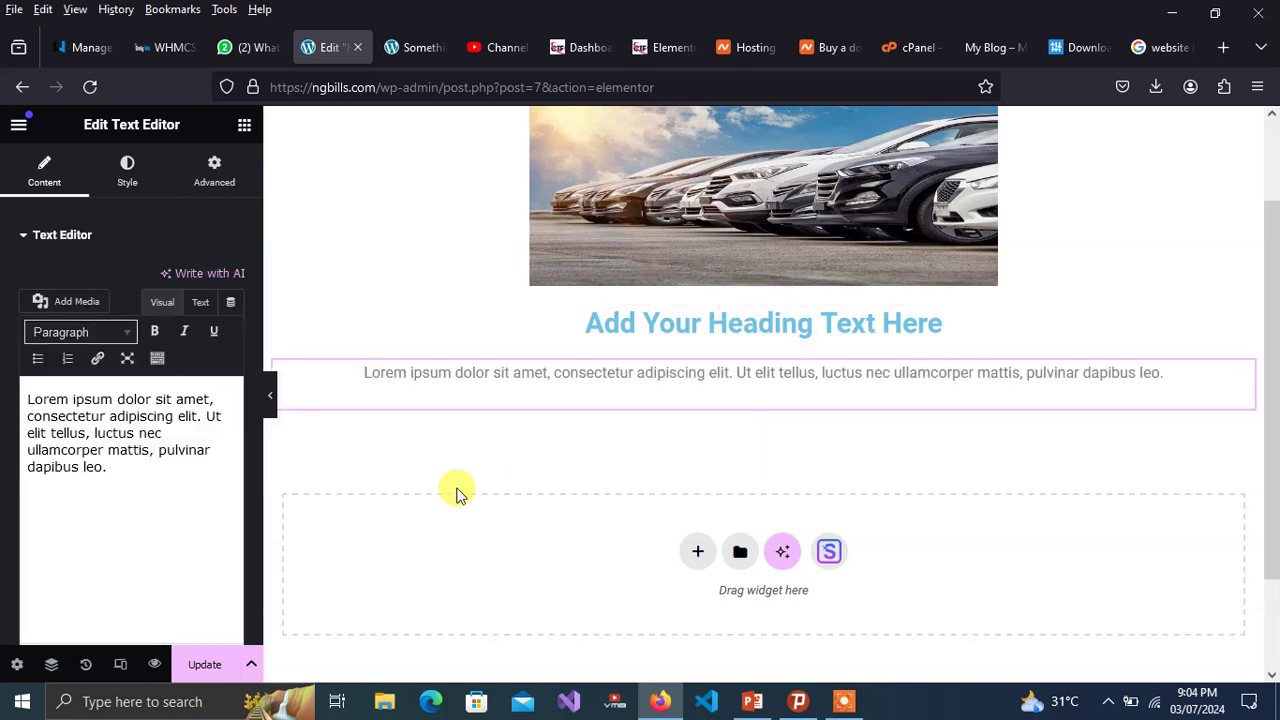
left_click(181, 467)
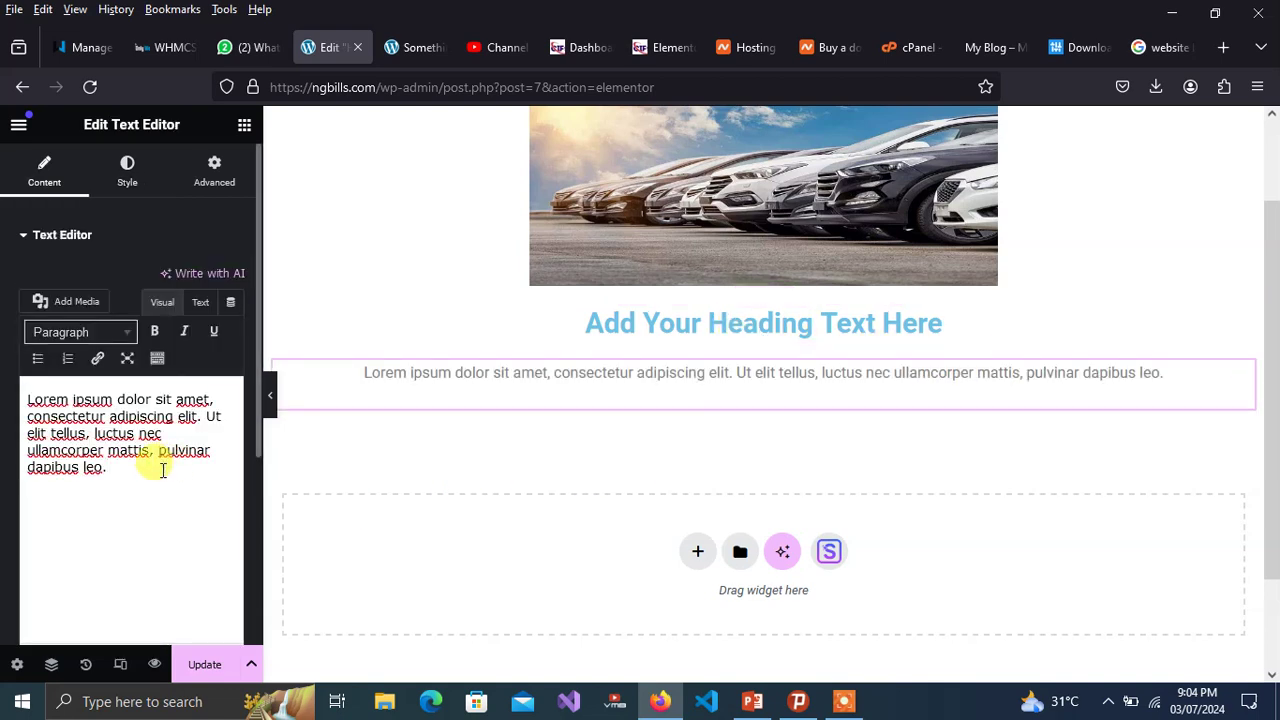
key("Return")
key("ctrl+v")
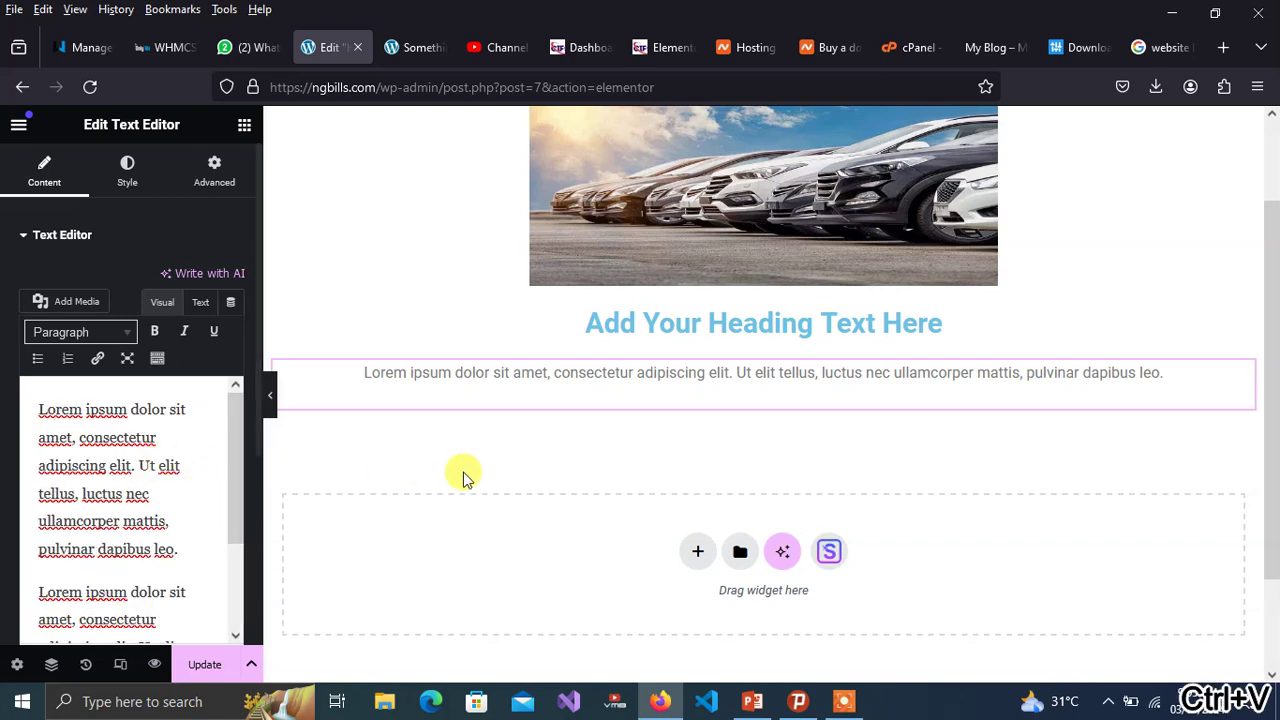
left_click(806, 323)
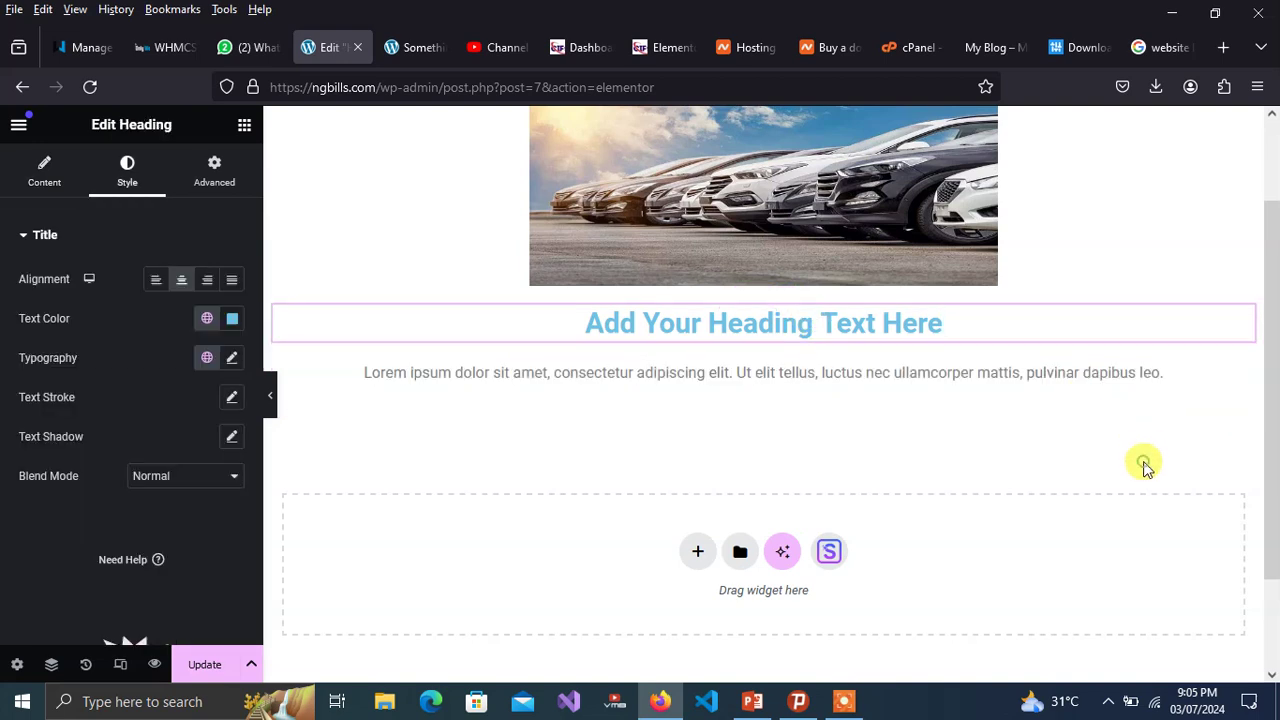
- Replace the heading's placeholder title with "Welcome to Our Website"
left_click(654, 326)
left_click(44, 165)
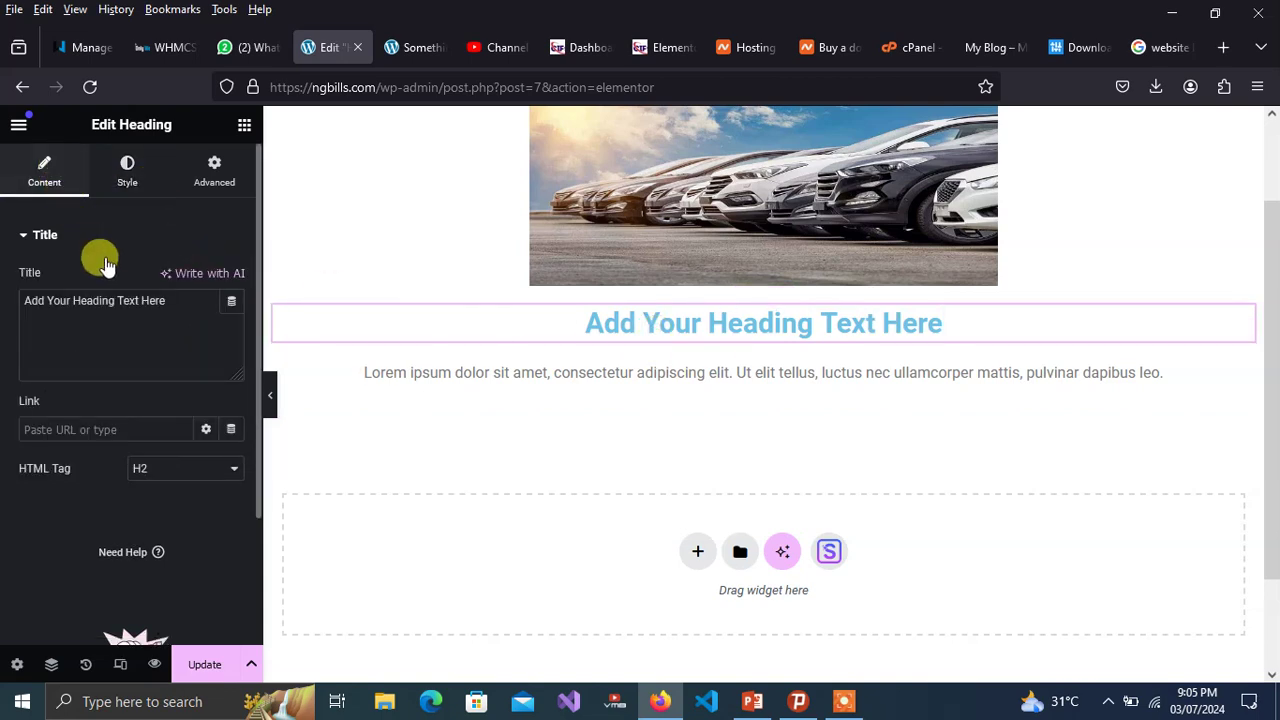
triple_click(175, 313)
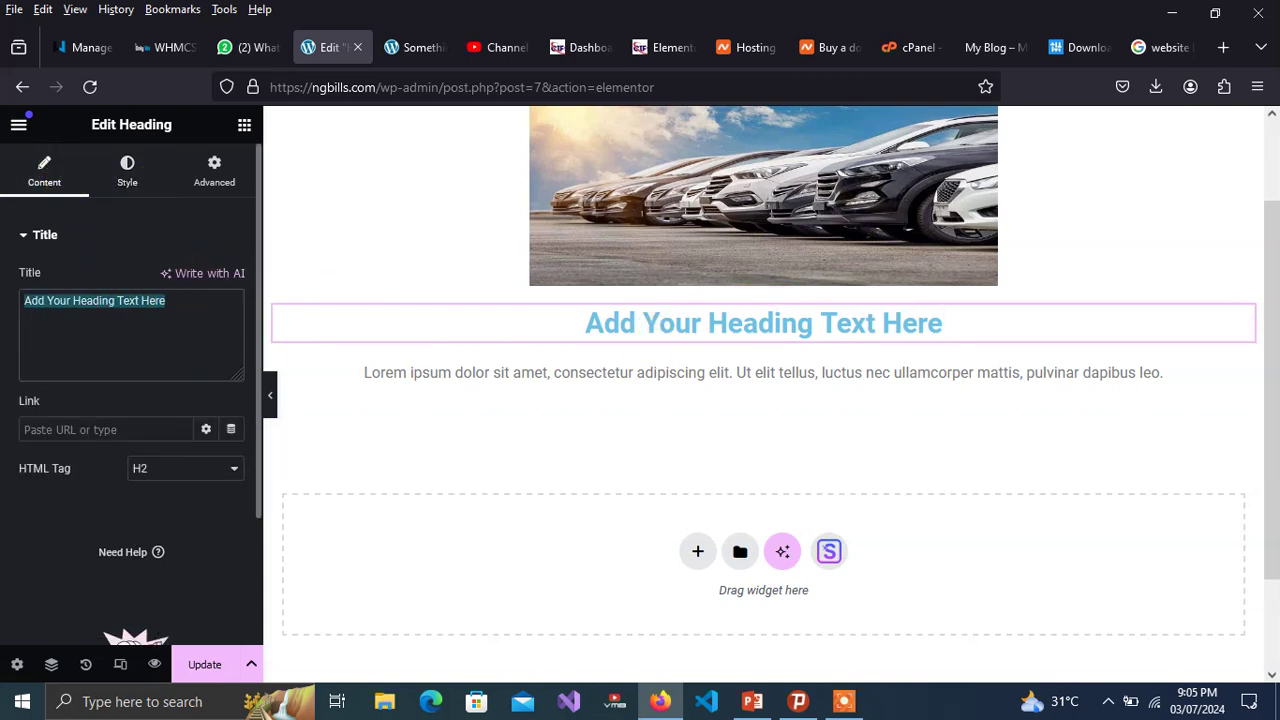
type("Welco")
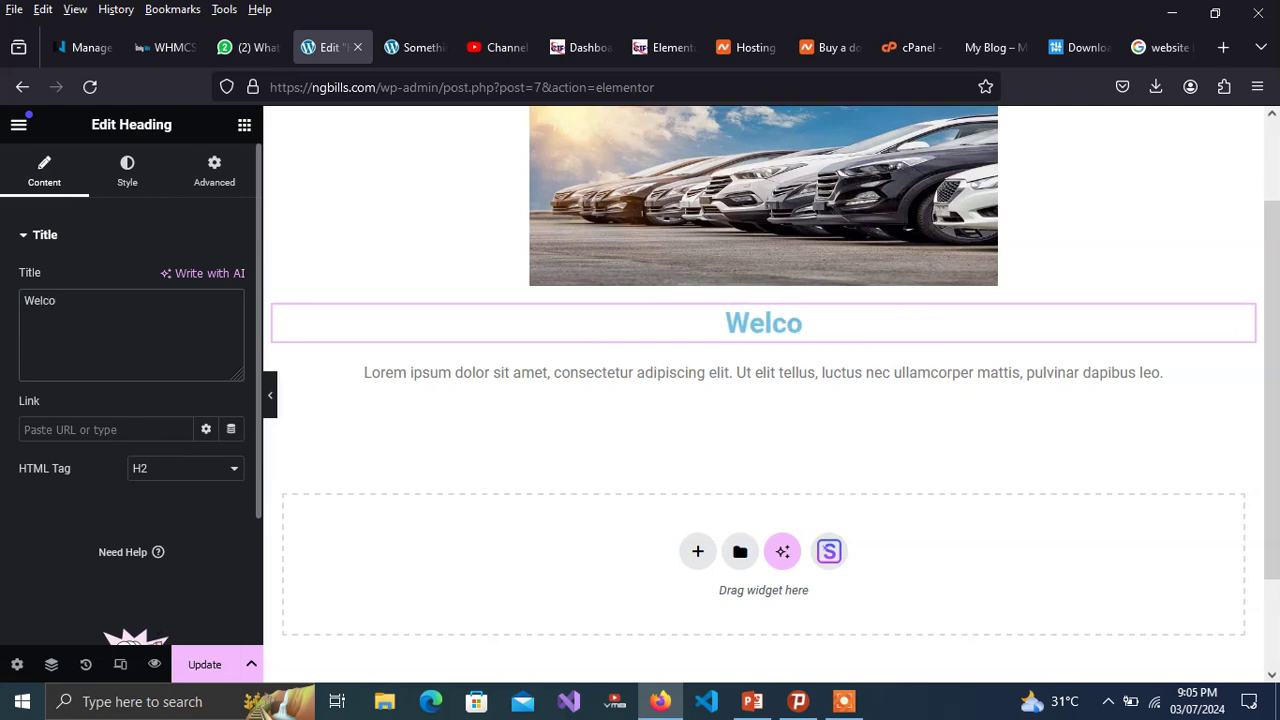
type("me to Our")
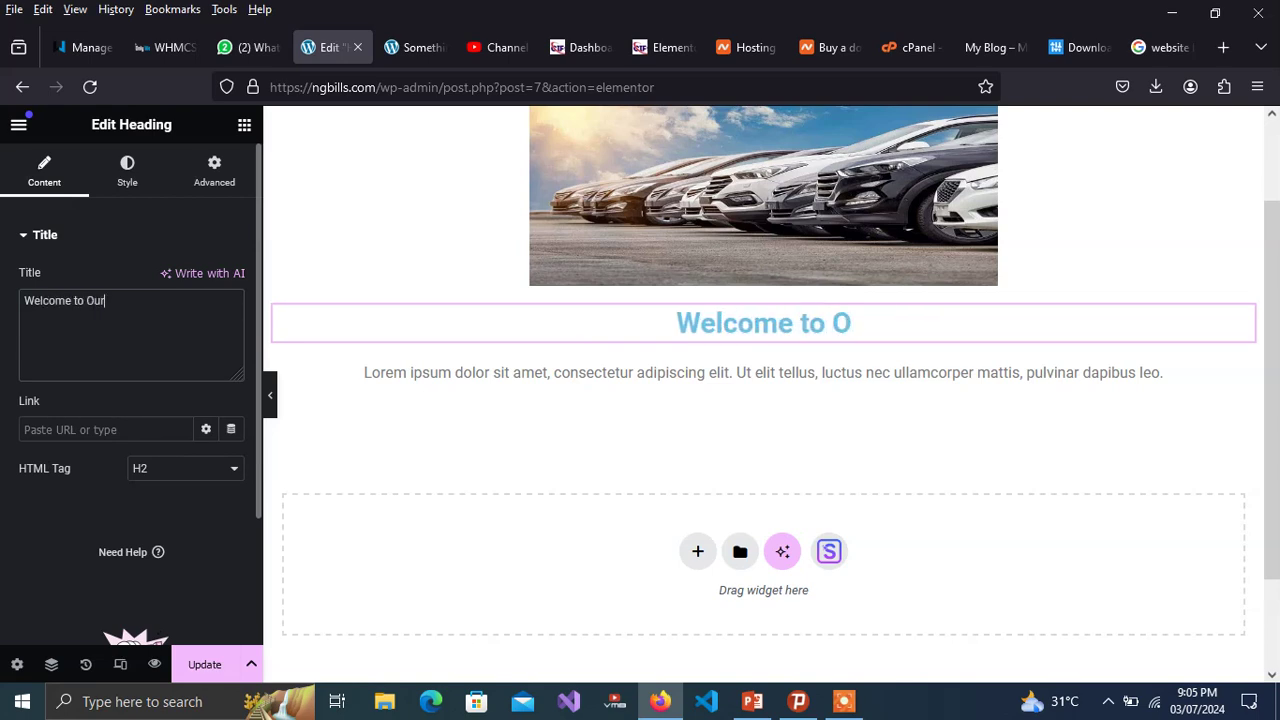
type(" Sit")
key("BackSpace")
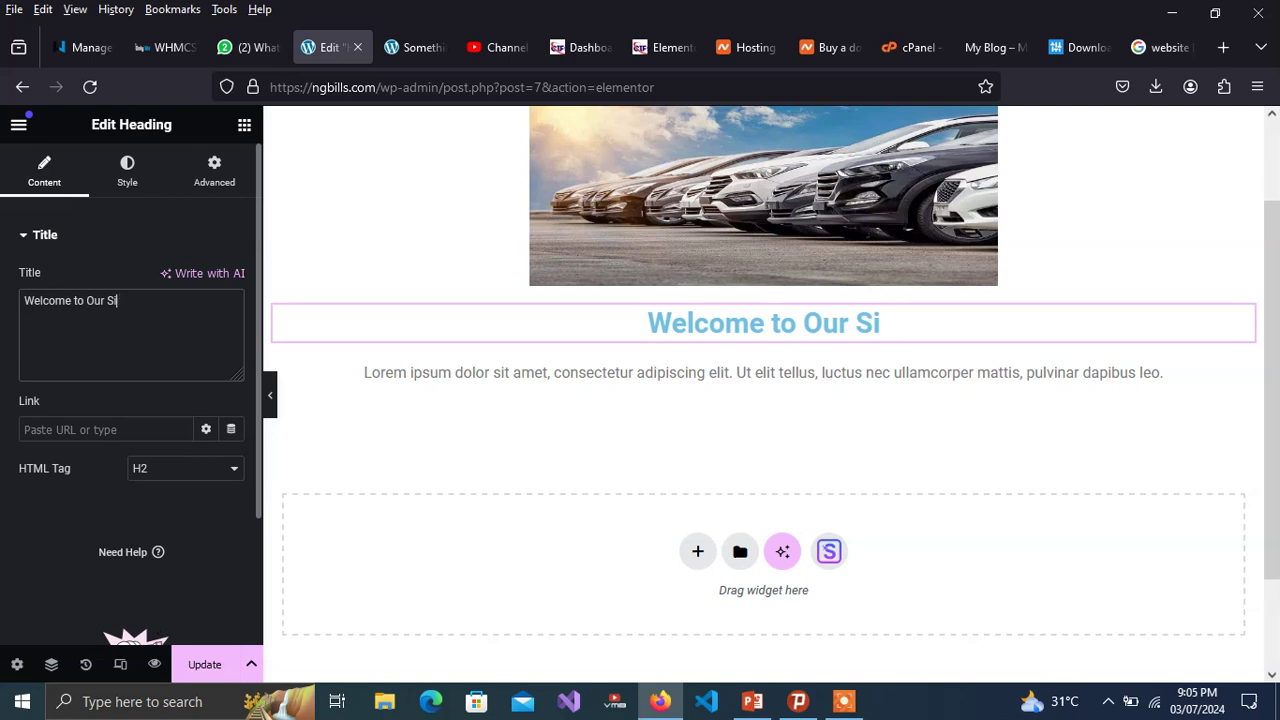
key("BackSpace")
key("BackSpace")
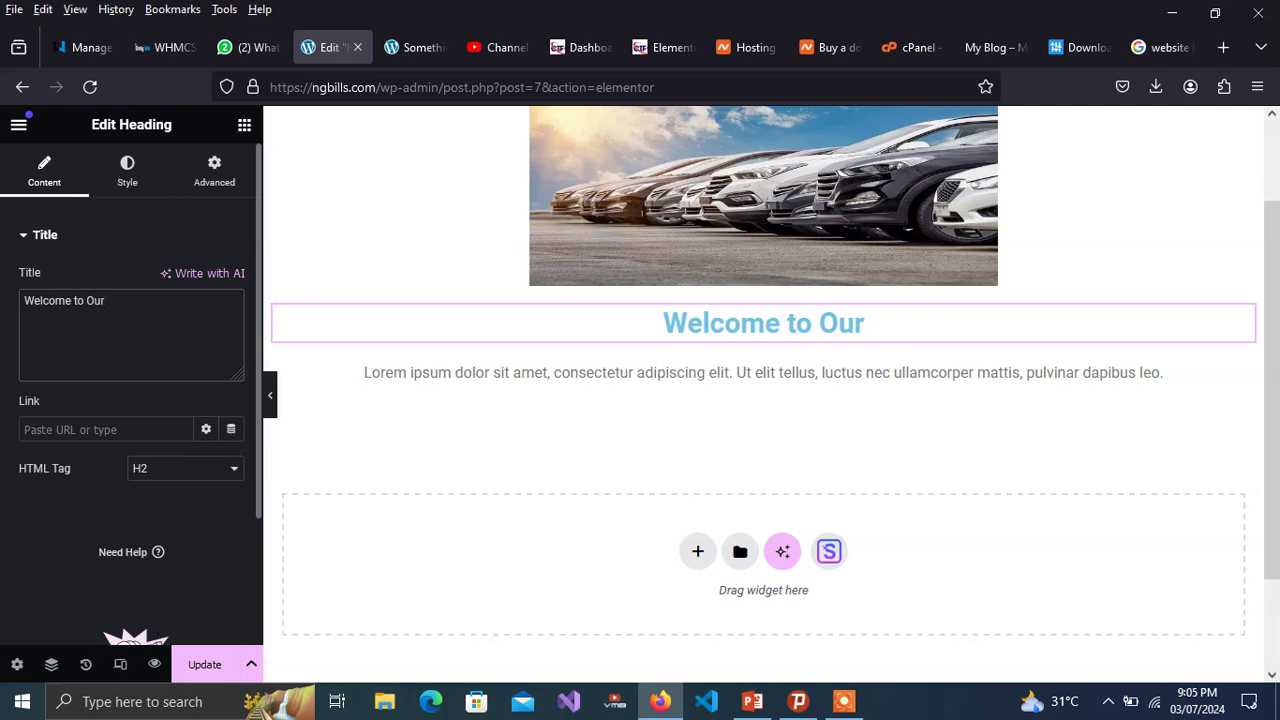
type("W")
key("BackSpace")
type("Wen")
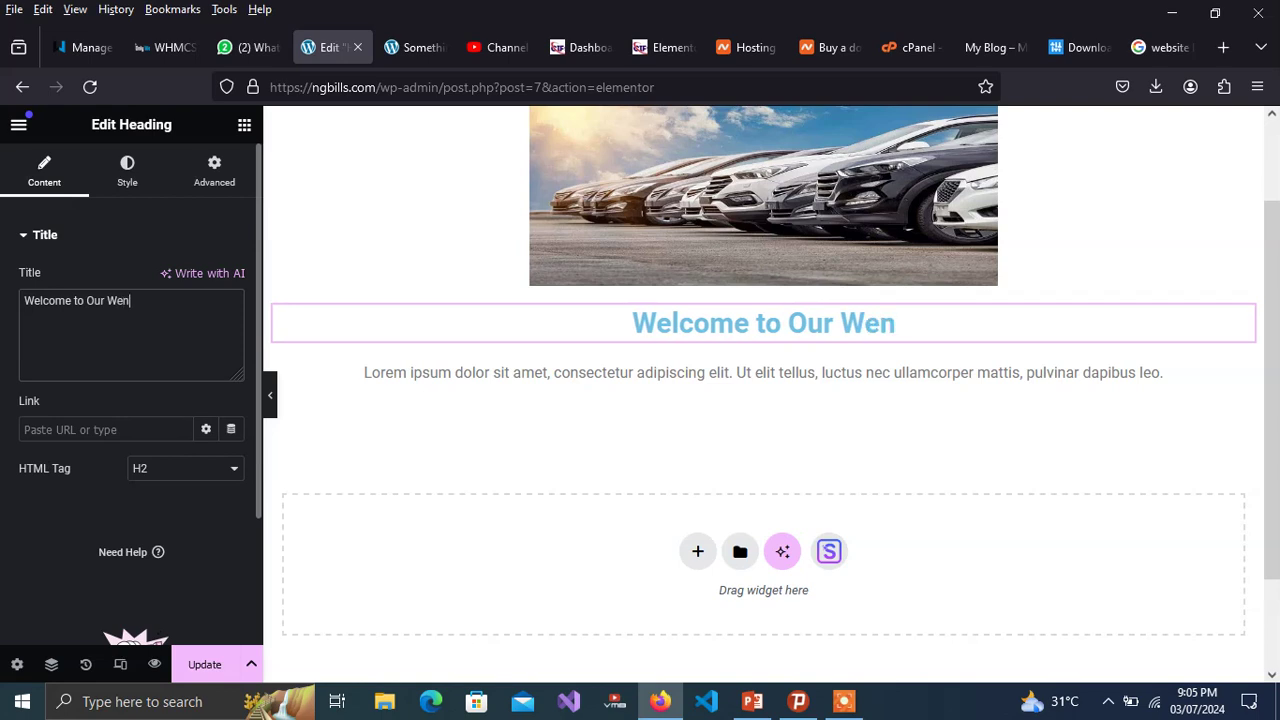
key("BackSpace")
type("bsite")
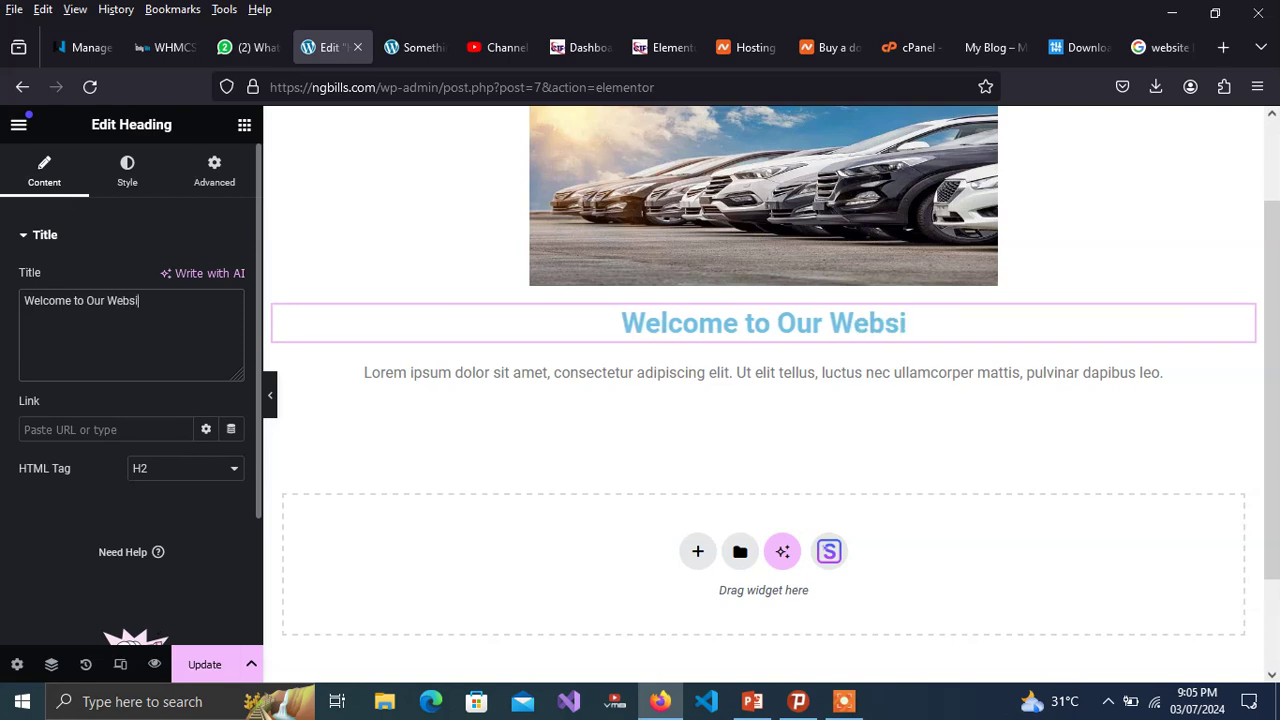
left_click(744, 370)
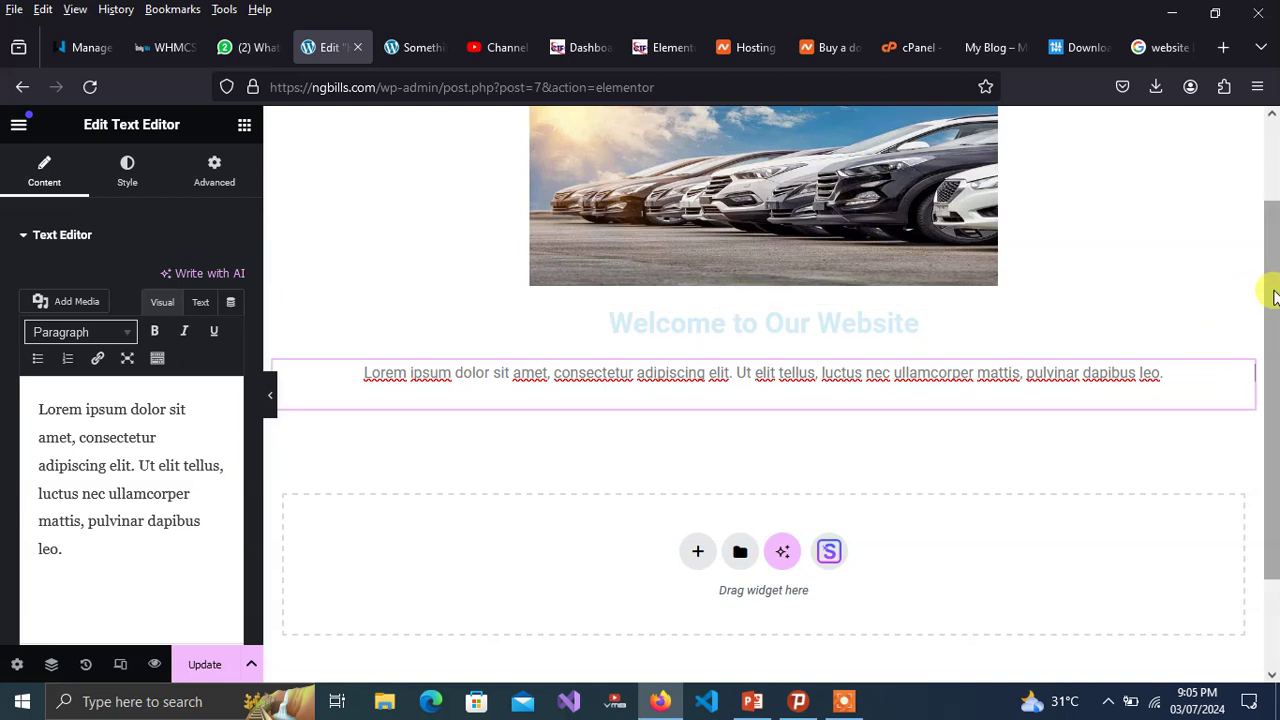
left_click_drag(1271, 286, 1275, 400)
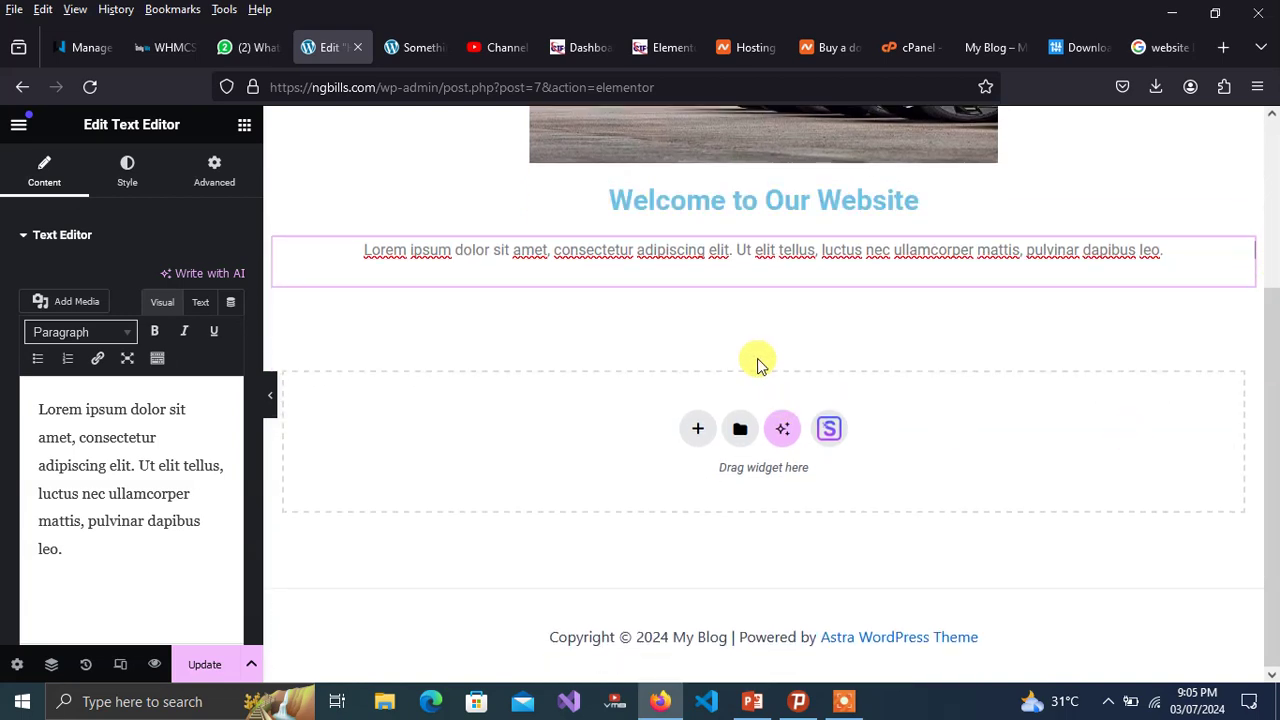
- Add a two-column container below the Lorem ipsum paragraph and place an Image widget in its left column
left_click(702, 432)
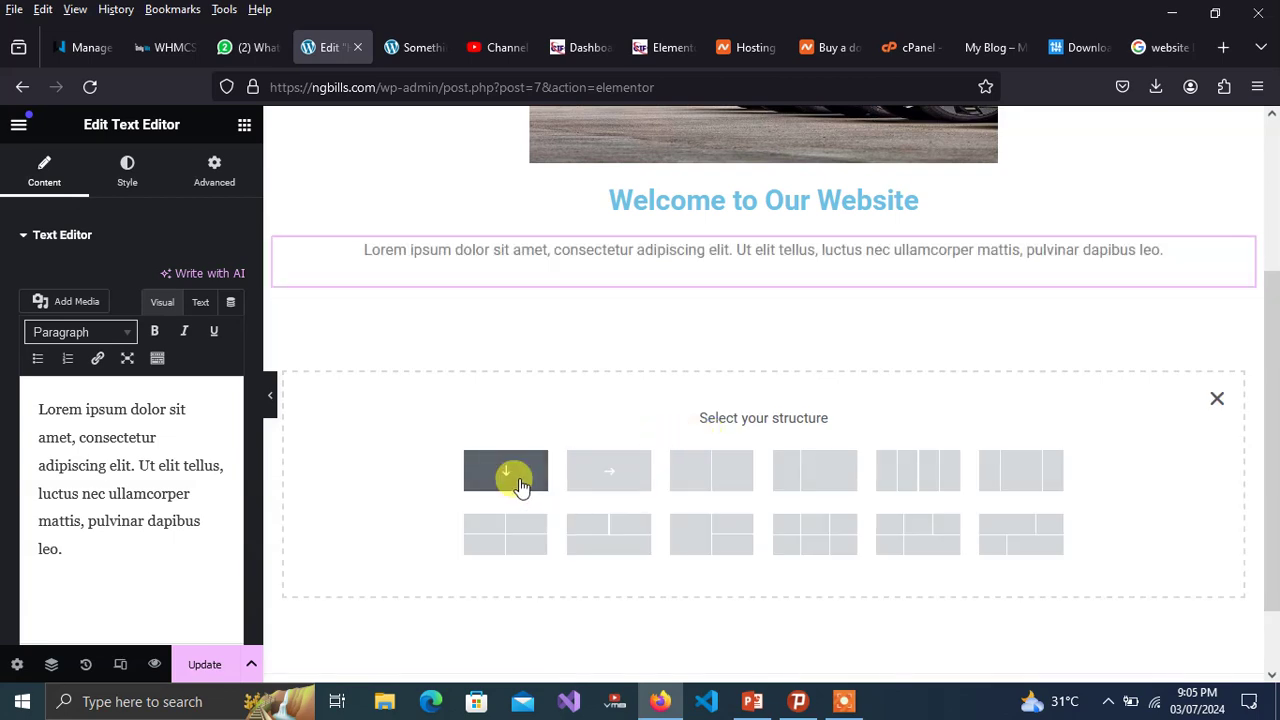
left_click(723, 488)
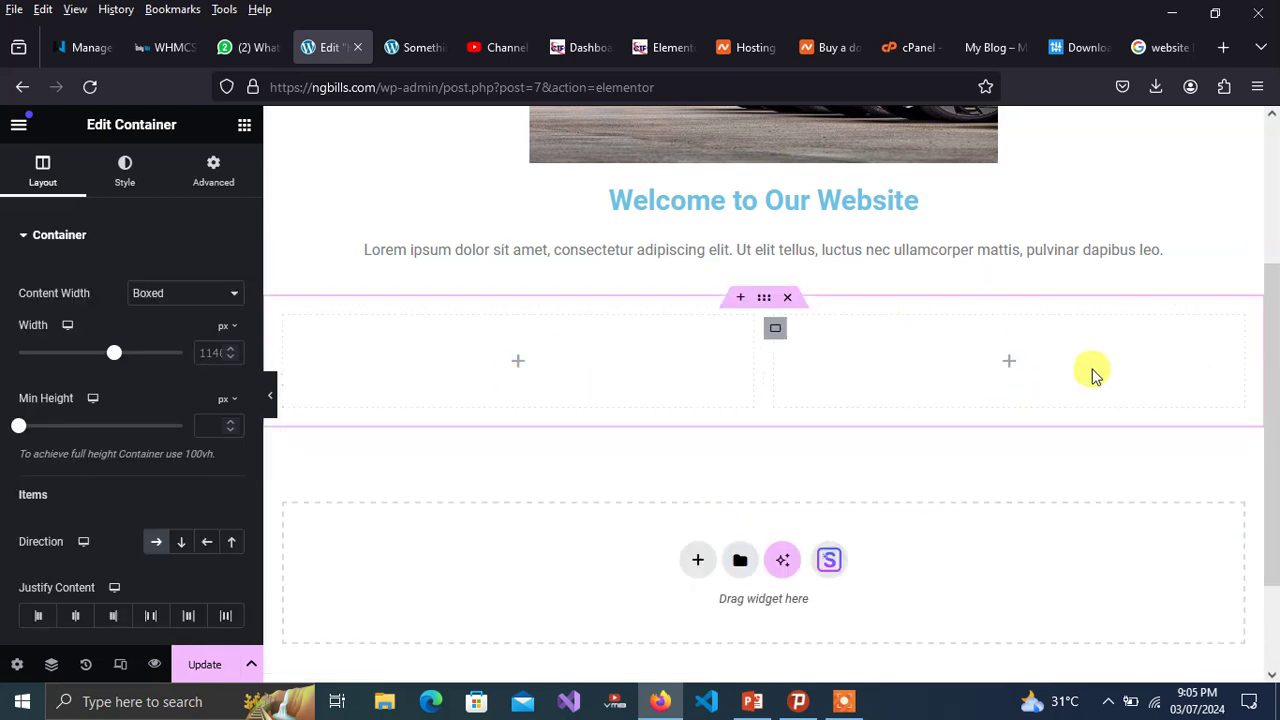
left_click(244, 125)
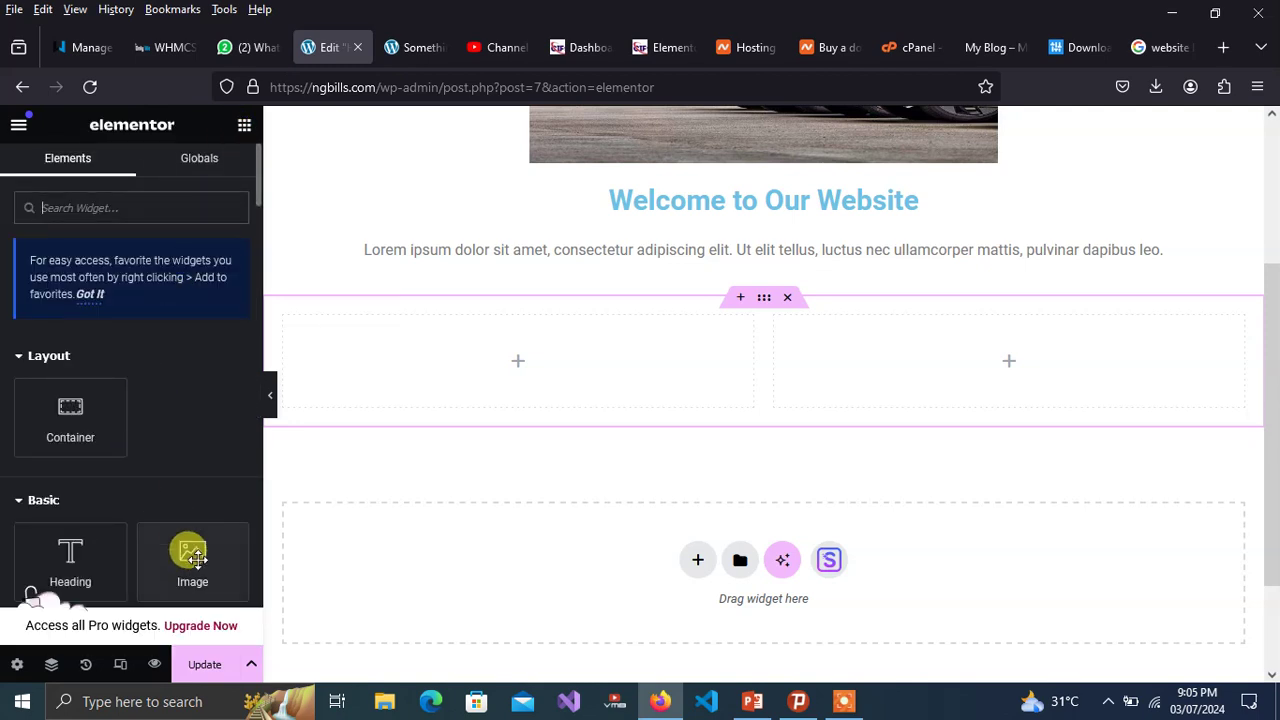
left_click_drag(189, 551, 505, 372)
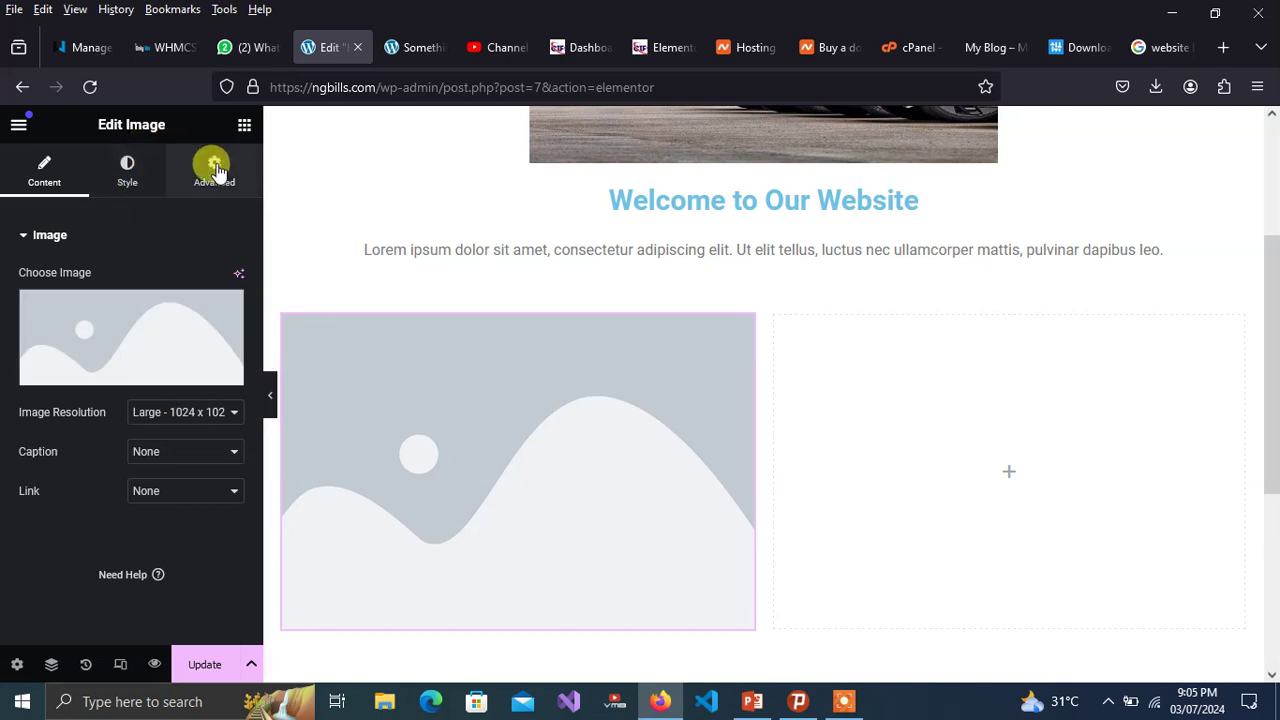
- Place a Heading widget in the container's right column with a Text Editor widget directly beneath it
left_click(243, 130)
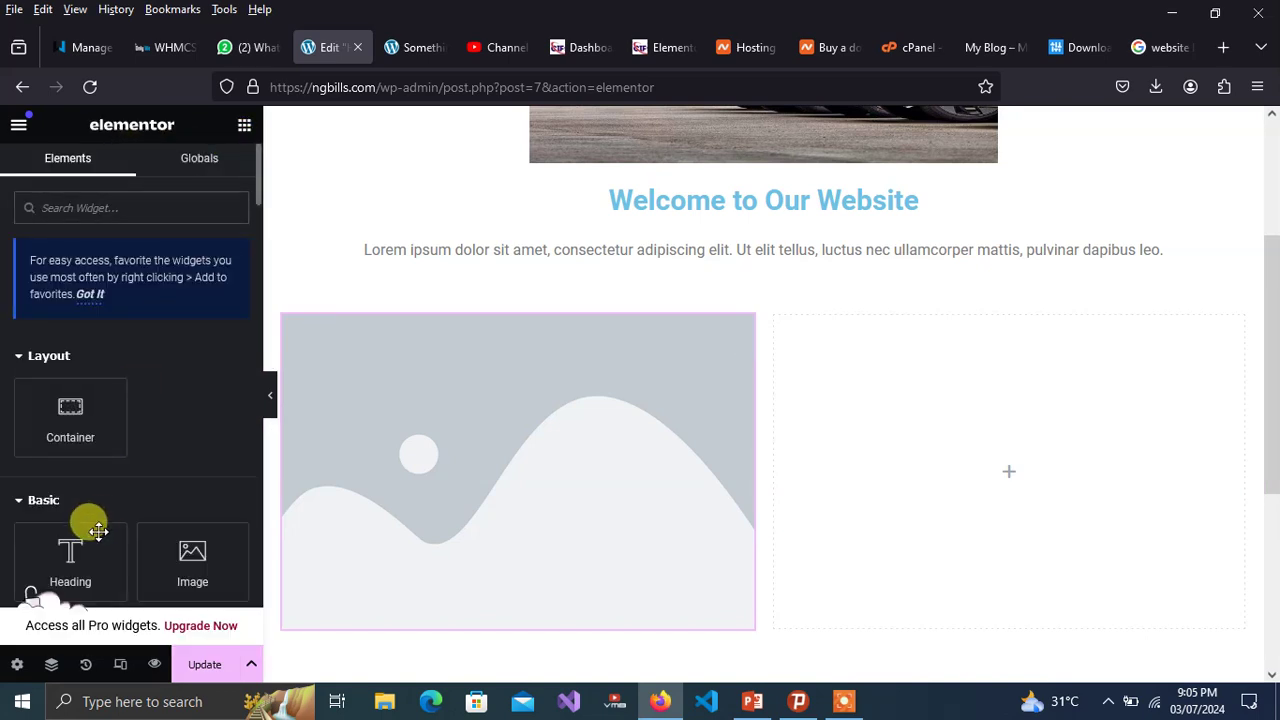
left_click_drag(71, 540, 1006, 423)
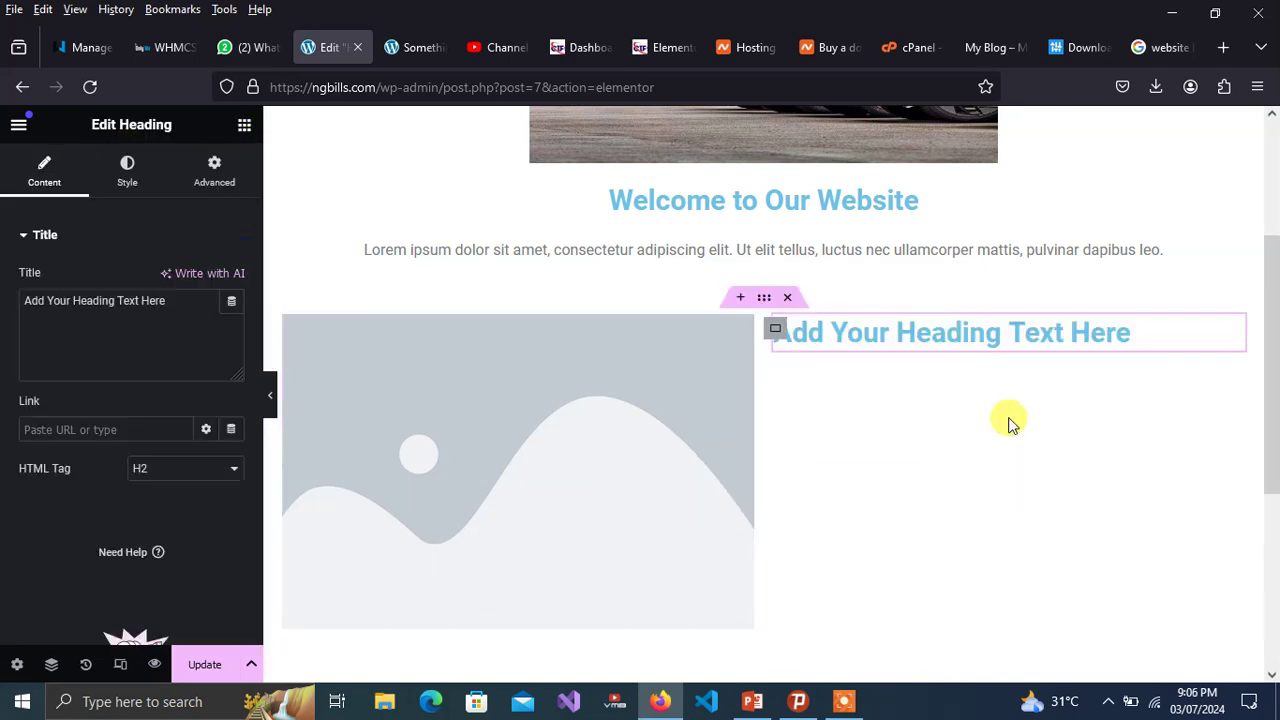
left_click(244, 128)
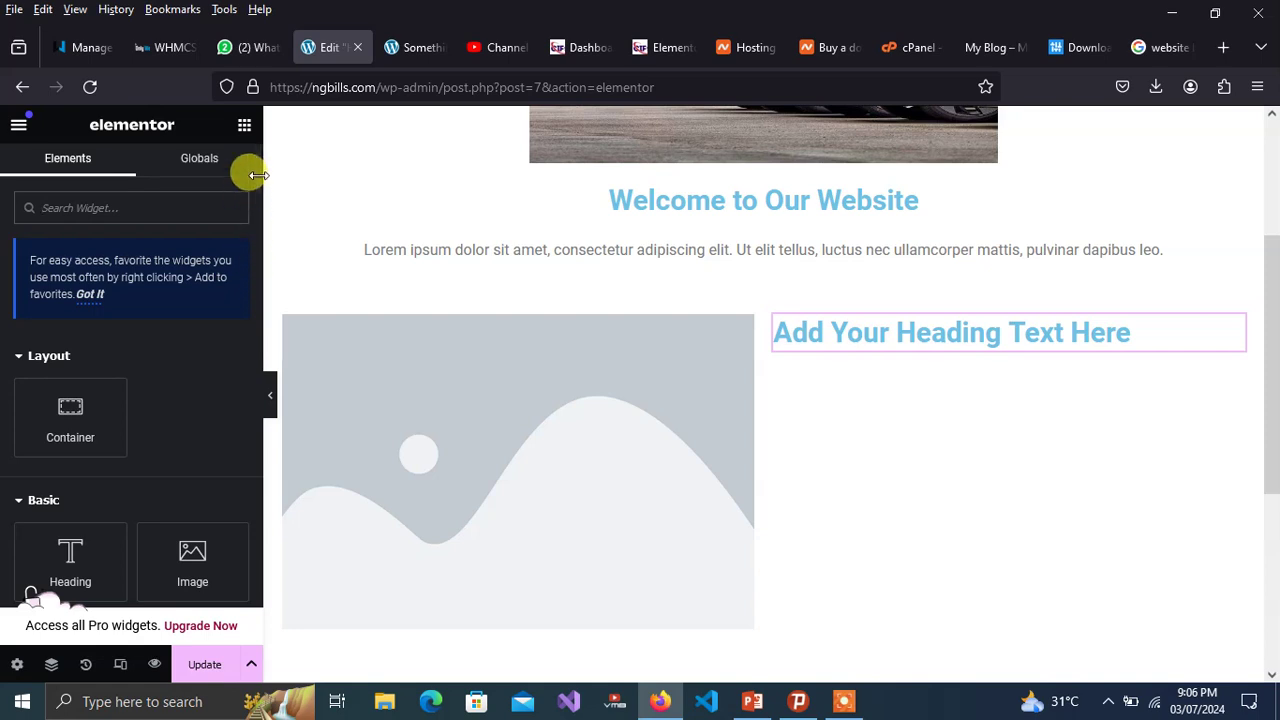
scroll(251, 194, "down", 3)
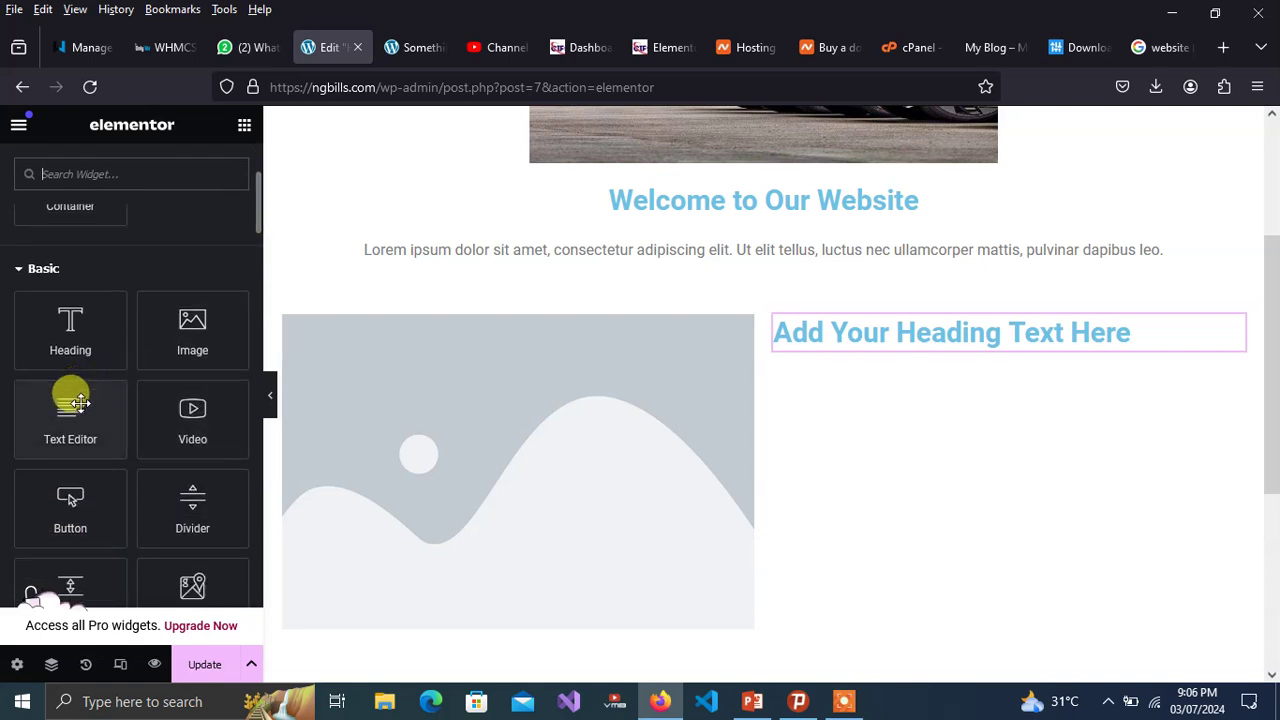
left_click_drag(69, 400, 1014, 334)
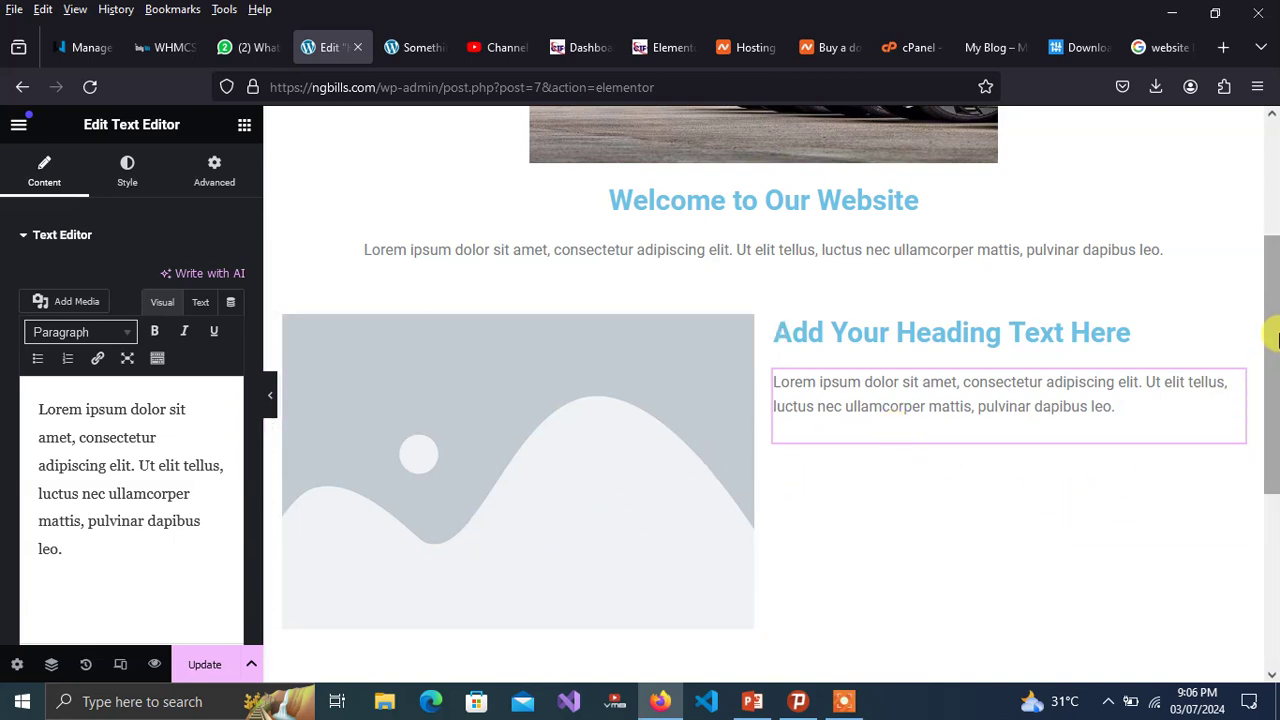
- Add a single-column container with downward direction below the image and text section
left_click_drag(1277, 340, 1277, 428)
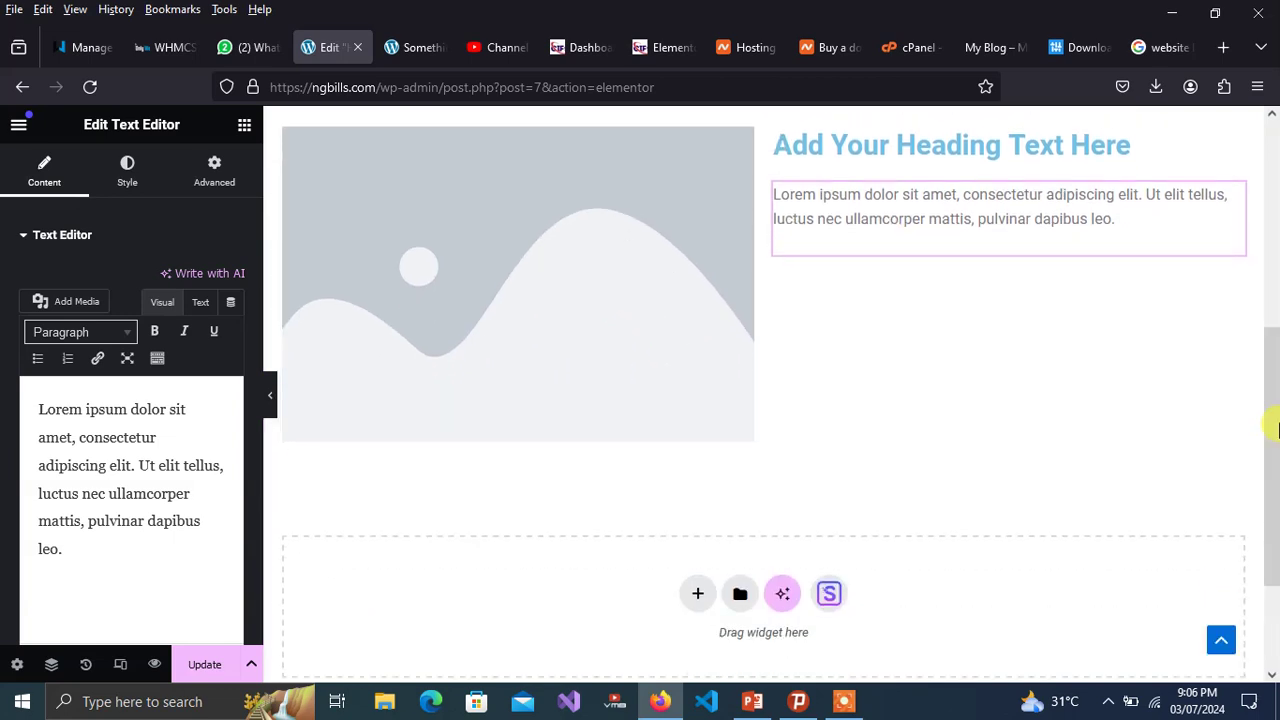
scroll(1277, 428, "down", 3)
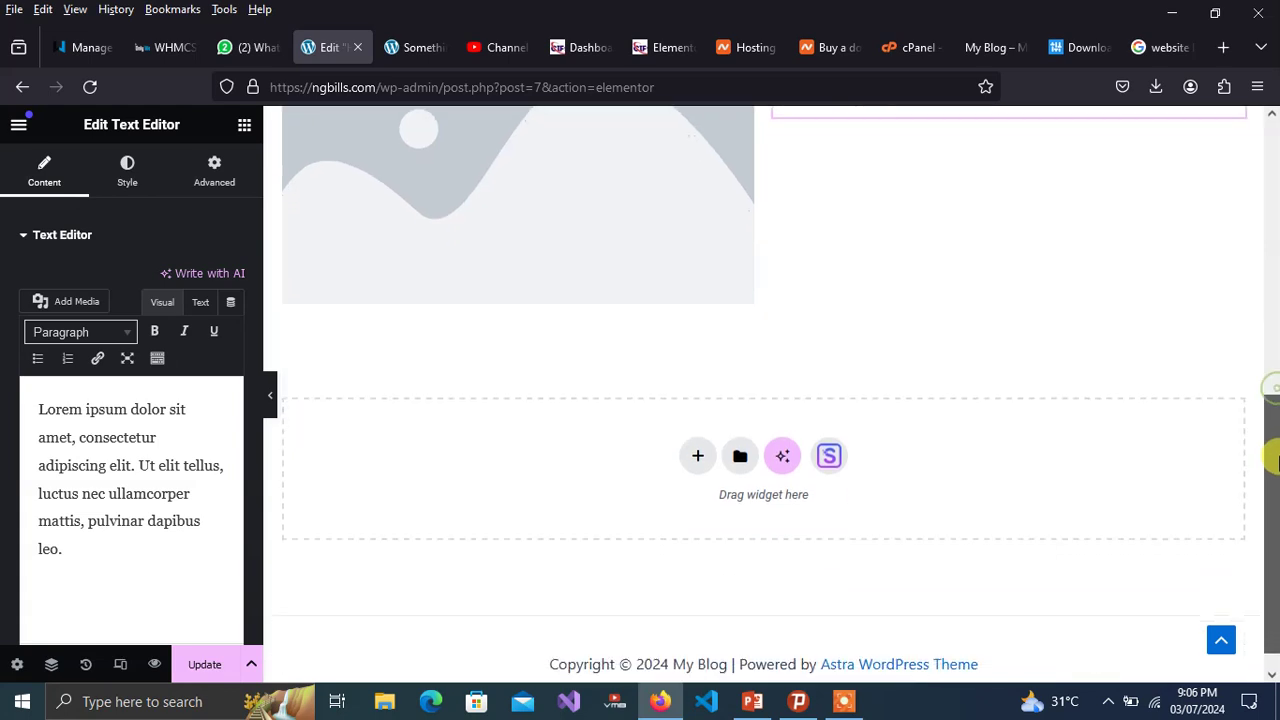
left_click(703, 457)
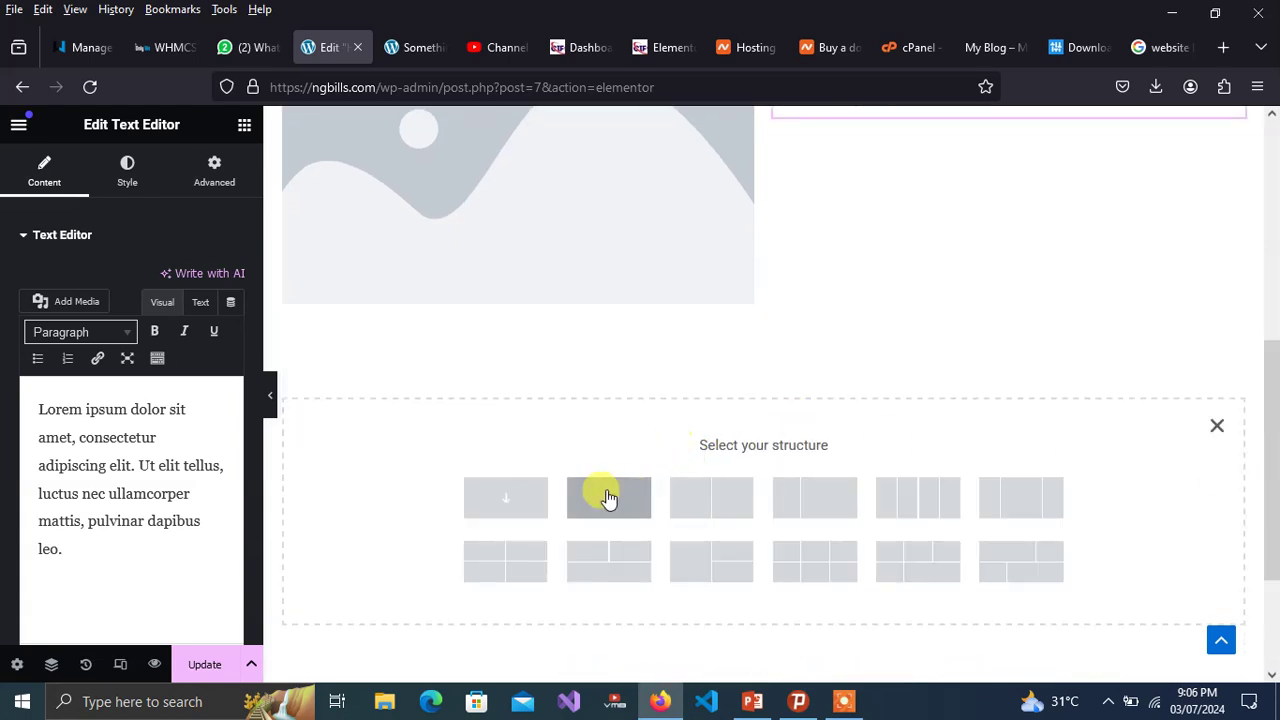
left_click(507, 499)
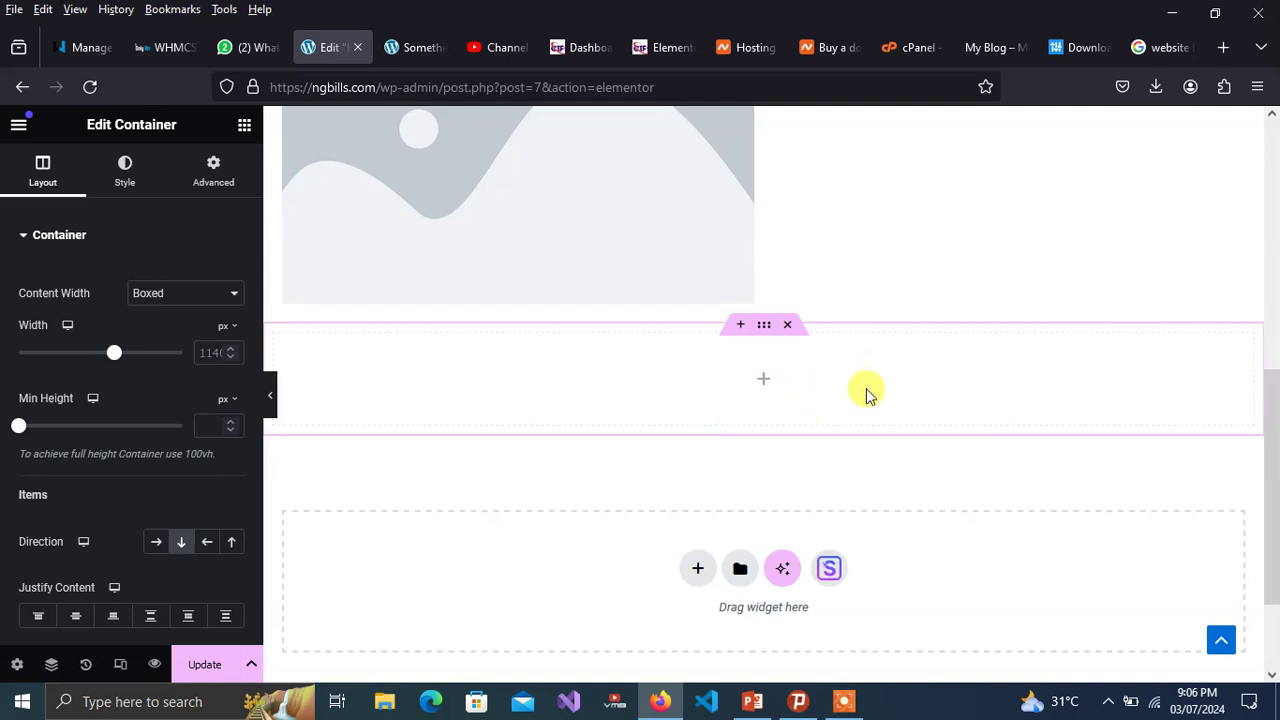
left_click(242, 126)
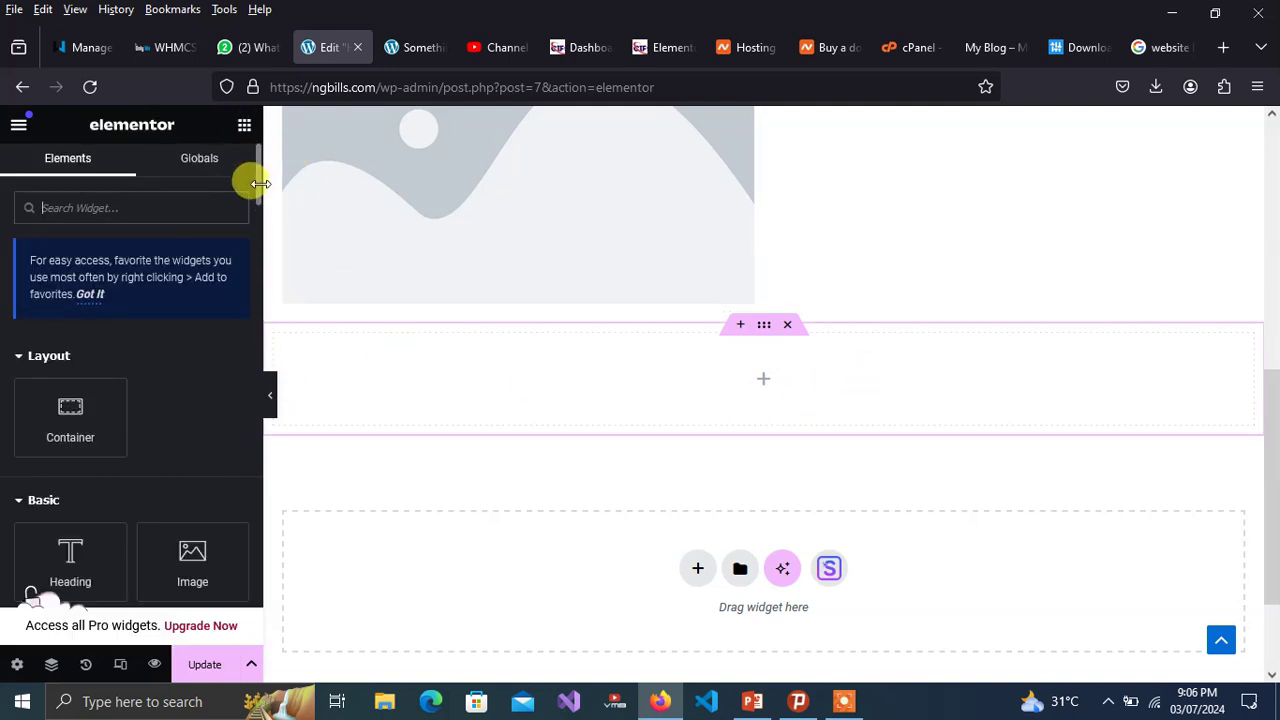
left_click_drag(255, 183, 250, 151)
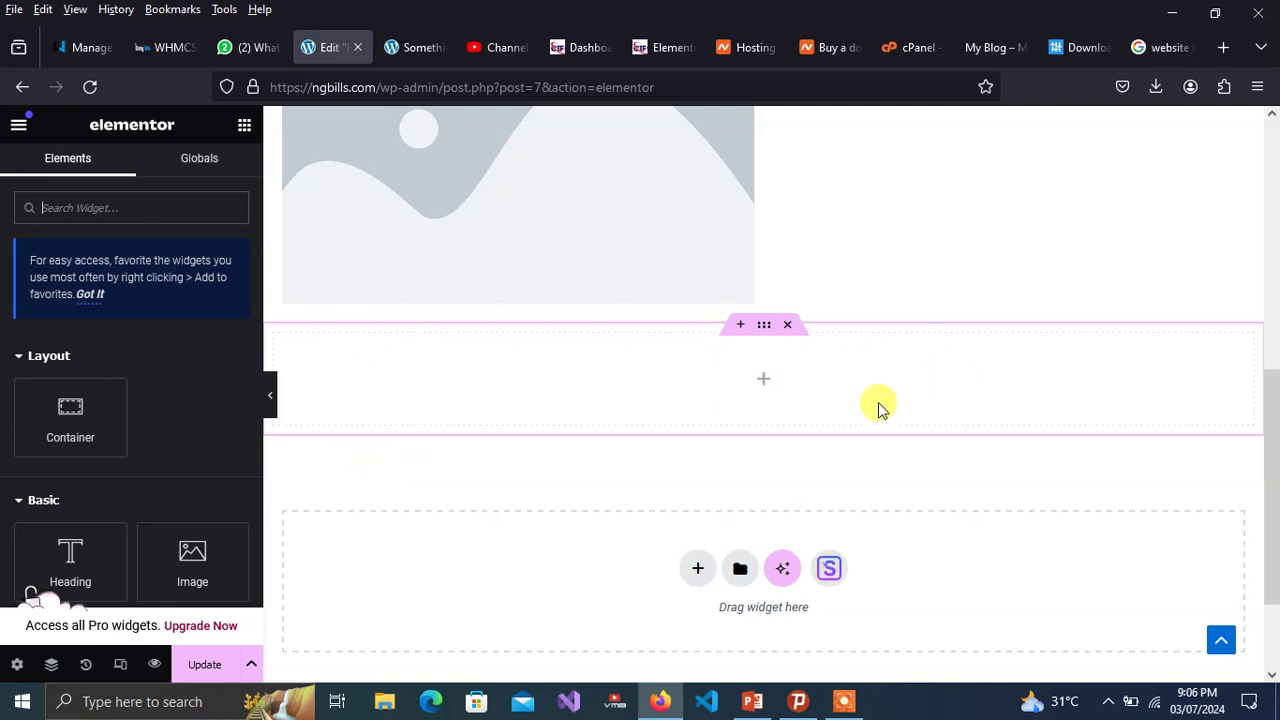
- Give the empty single-column container a Classic background with the cars-june112020.jpg image from the media library
left_click(764, 327)
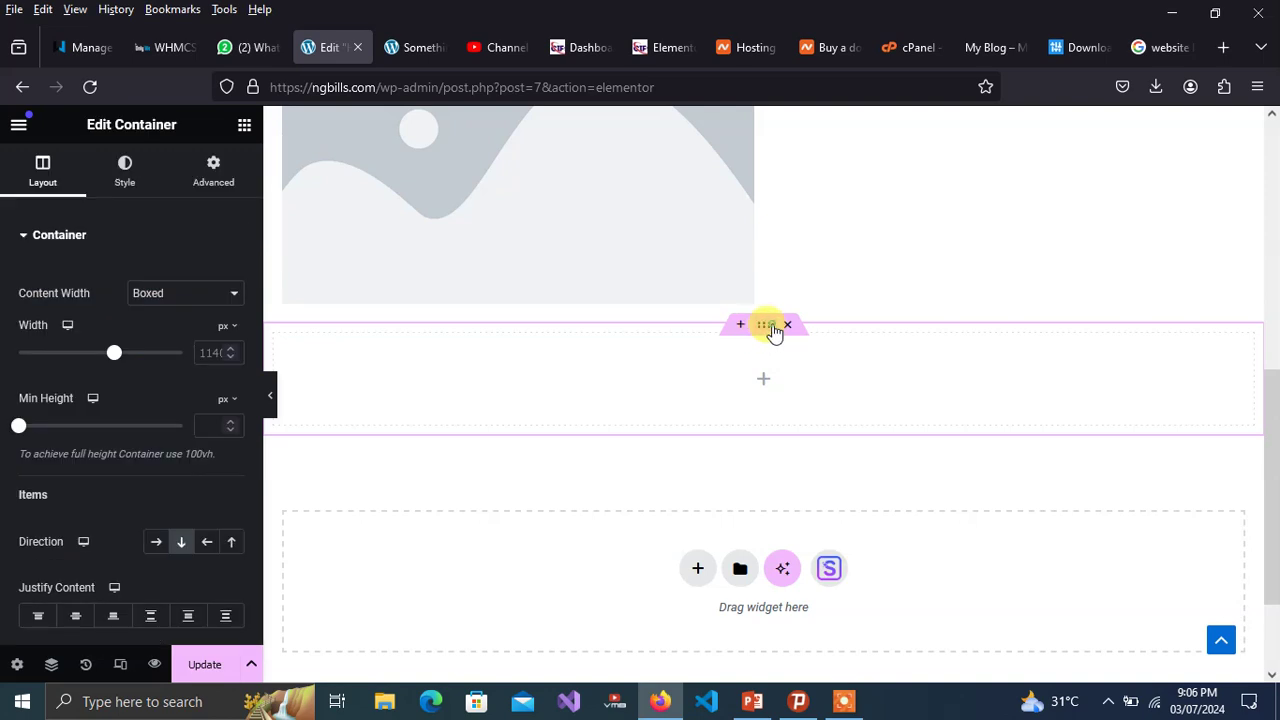
left_click(125, 178)
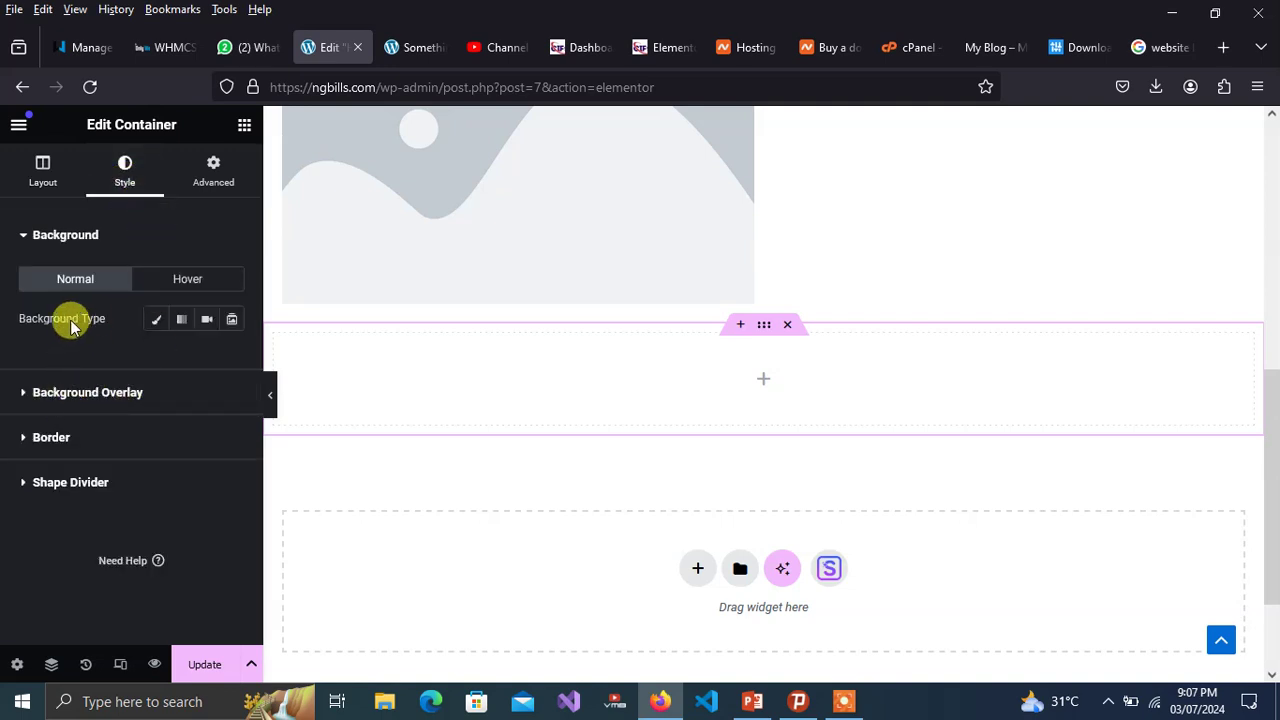
left_click(157, 320)
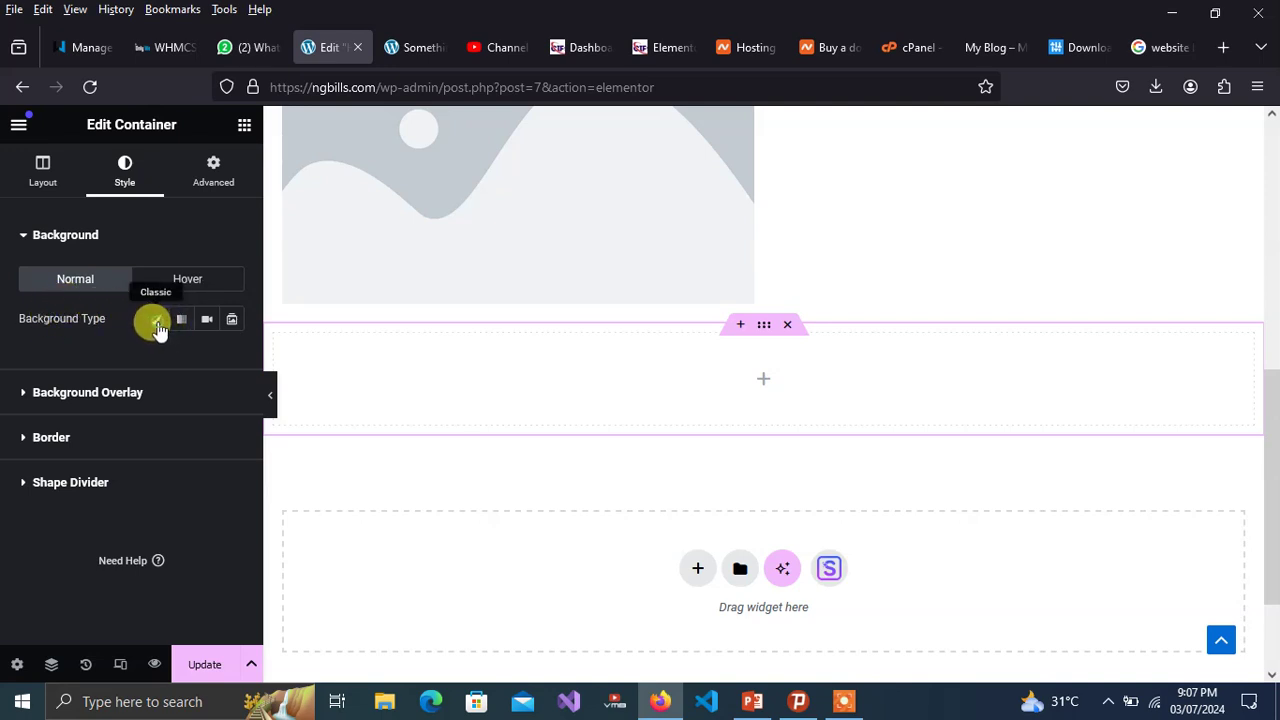
left_click(129, 457)
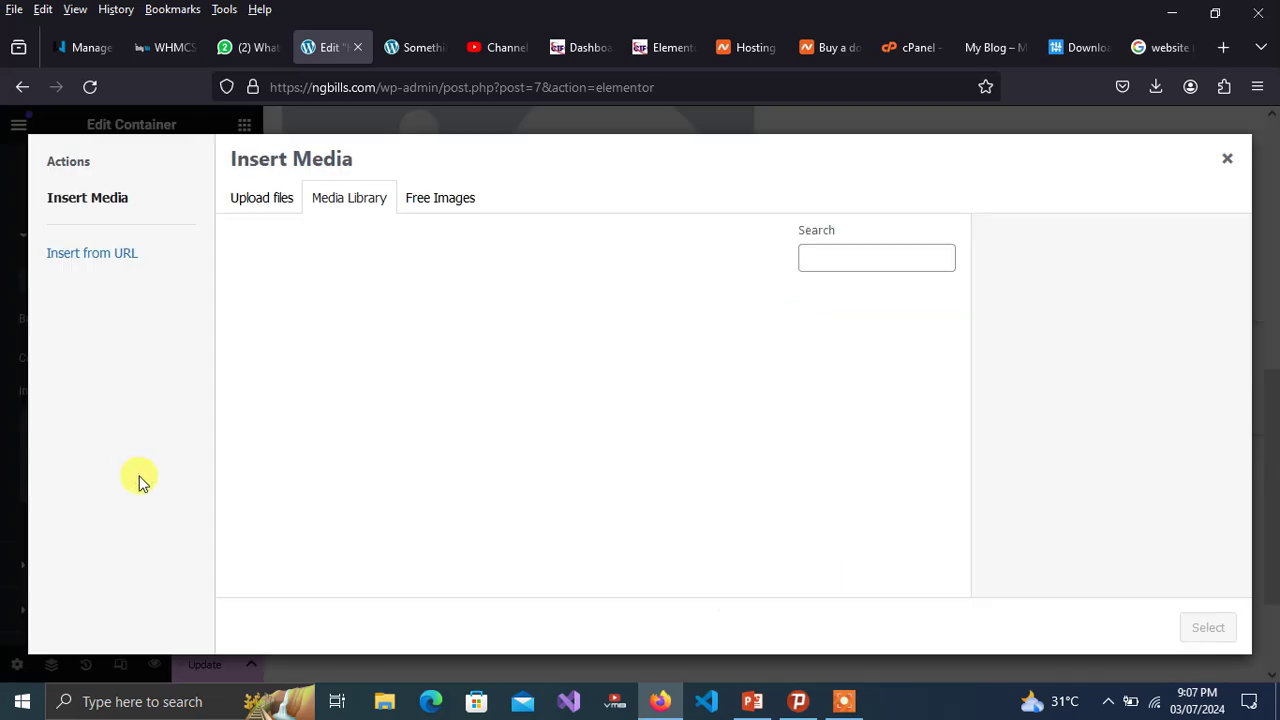
left_click(325, 355)
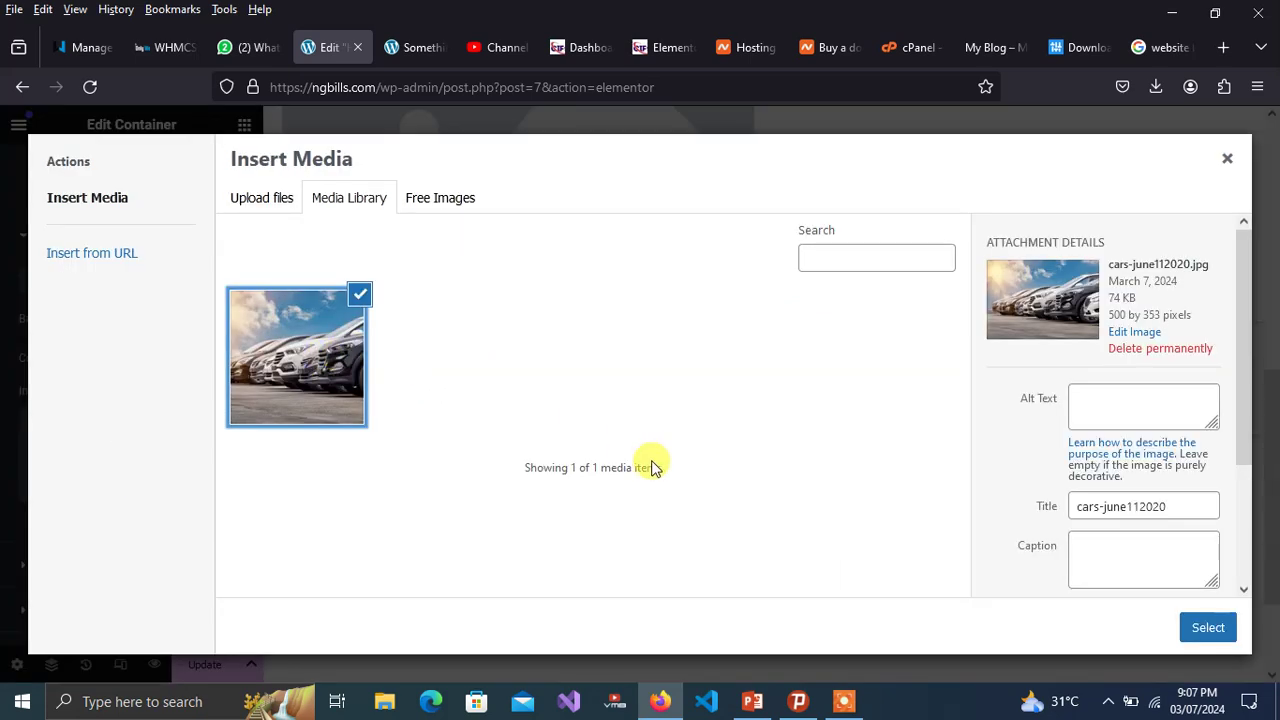
left_click(1220, 630)
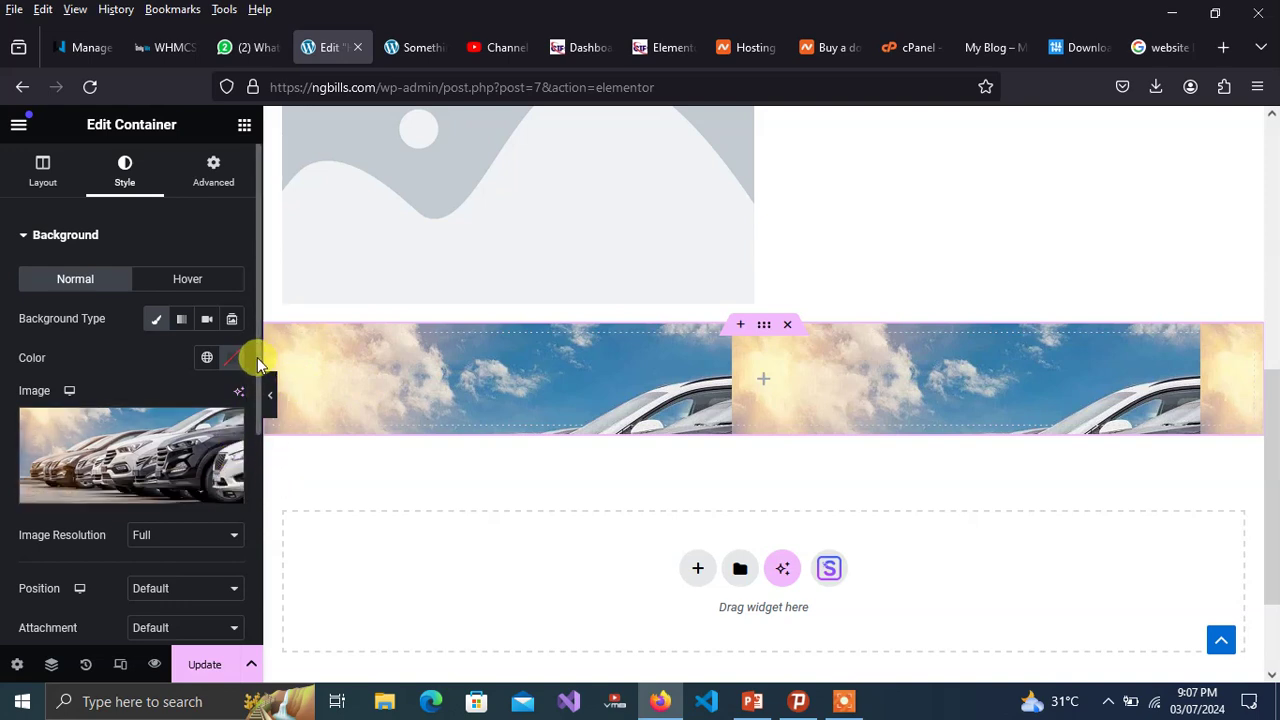
left_click_drag(254, 371, 255, 522)
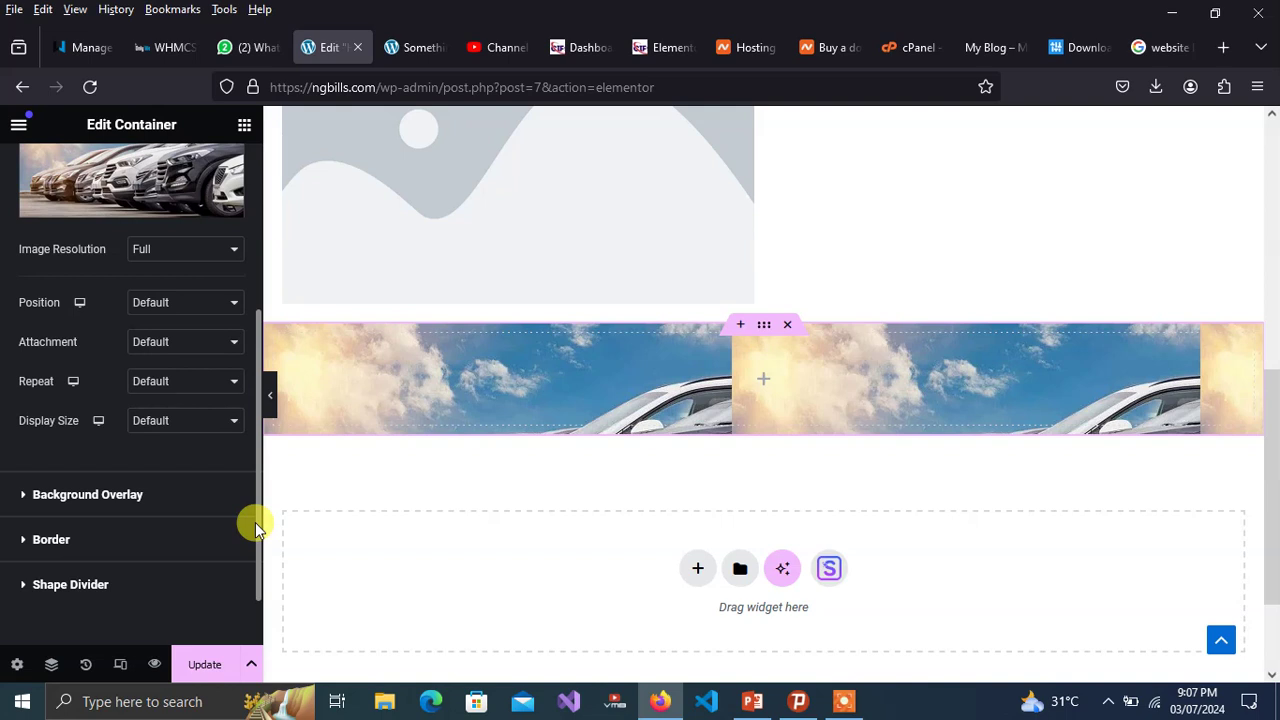
left_click_drag(255, 522, 251, 371)
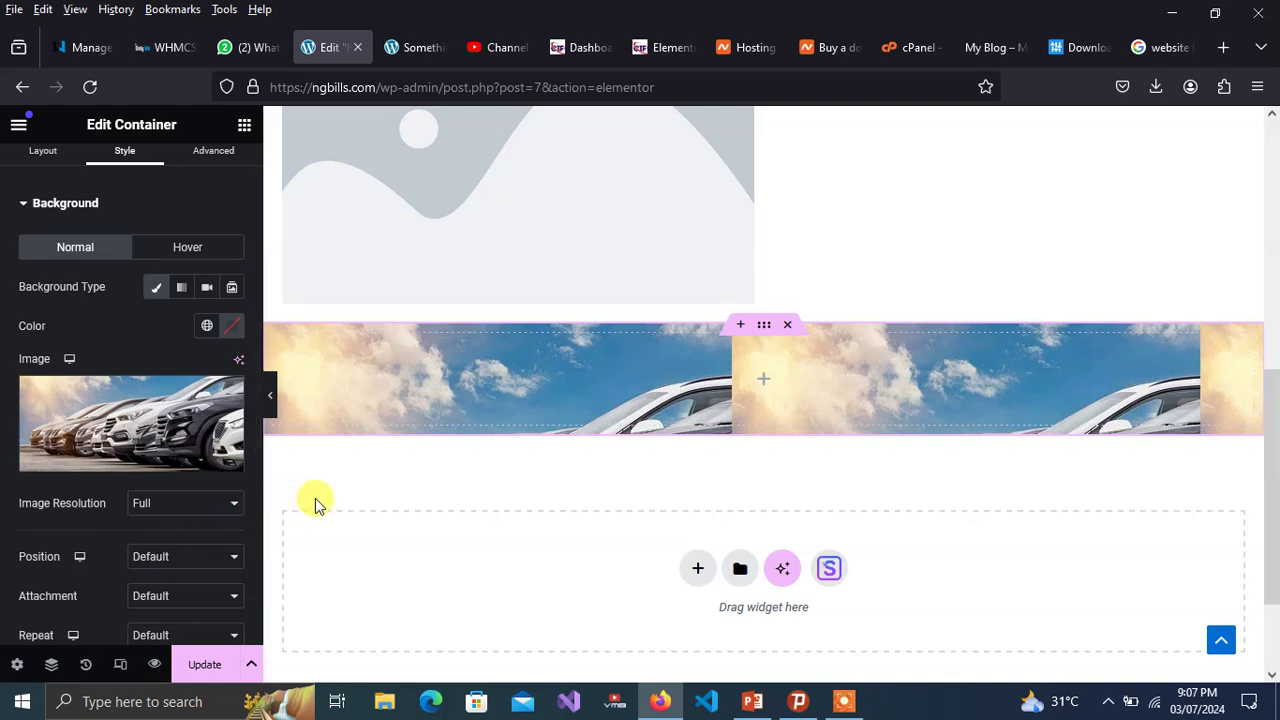
- Add a Heading widget to the container with the car background and insert a Spacer widget above it
left_click(244, 124)
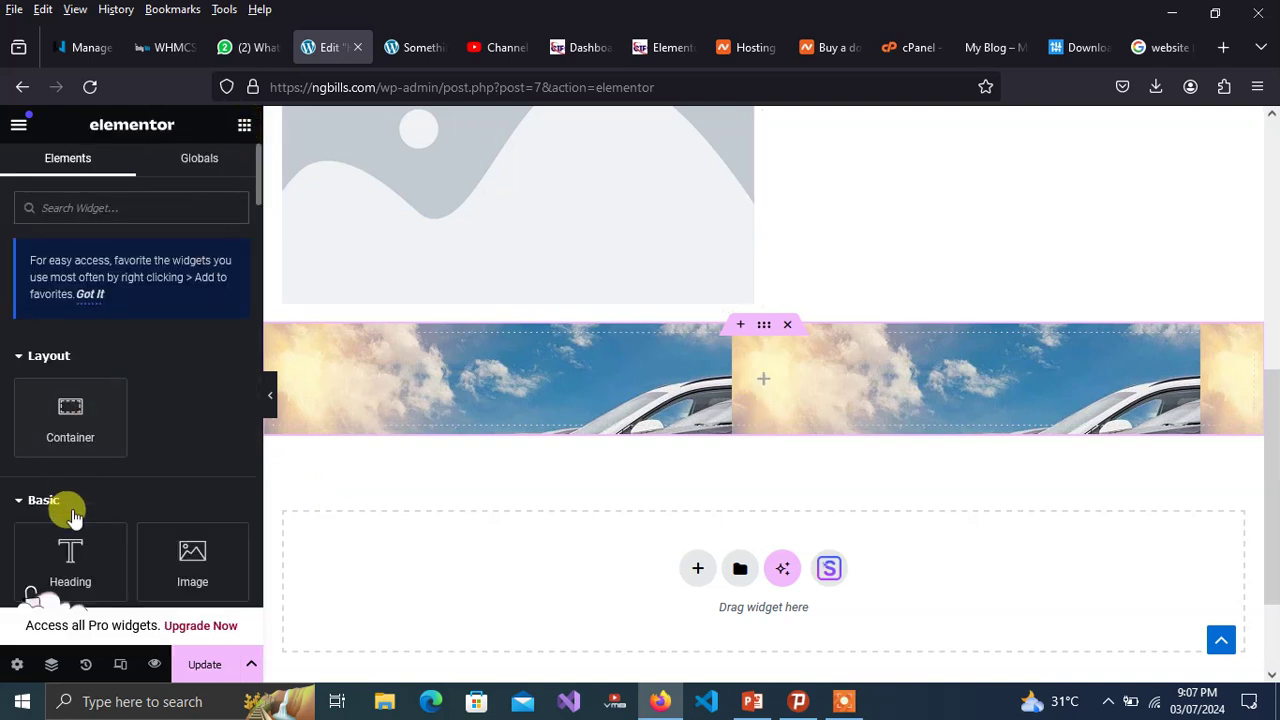
left_click_drag(64, 546, 738, 385)
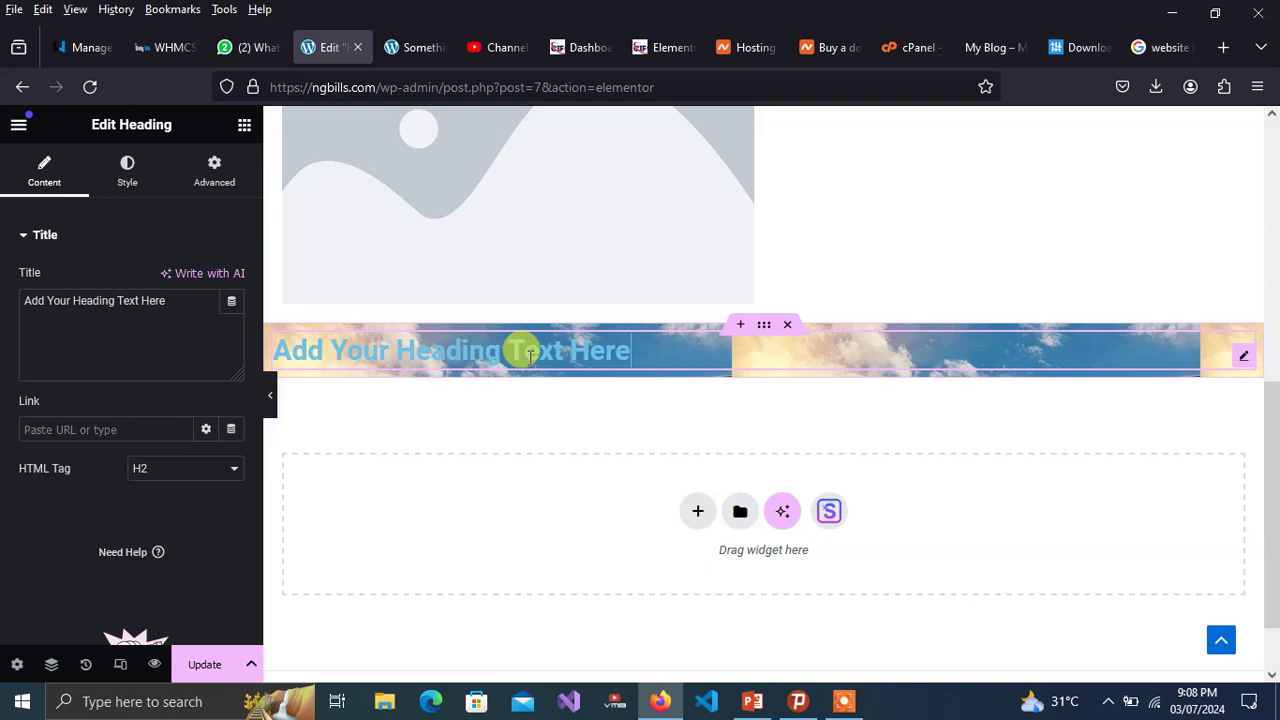
left_click(245, 127)
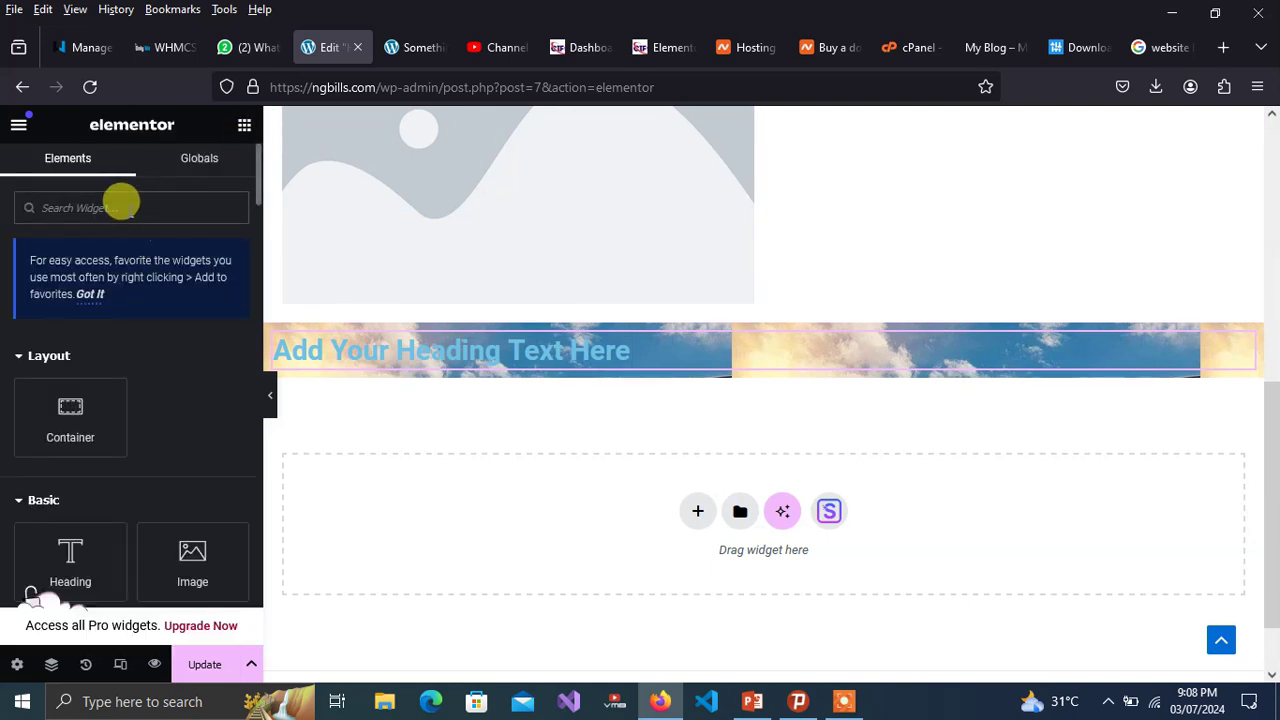
type("spa")
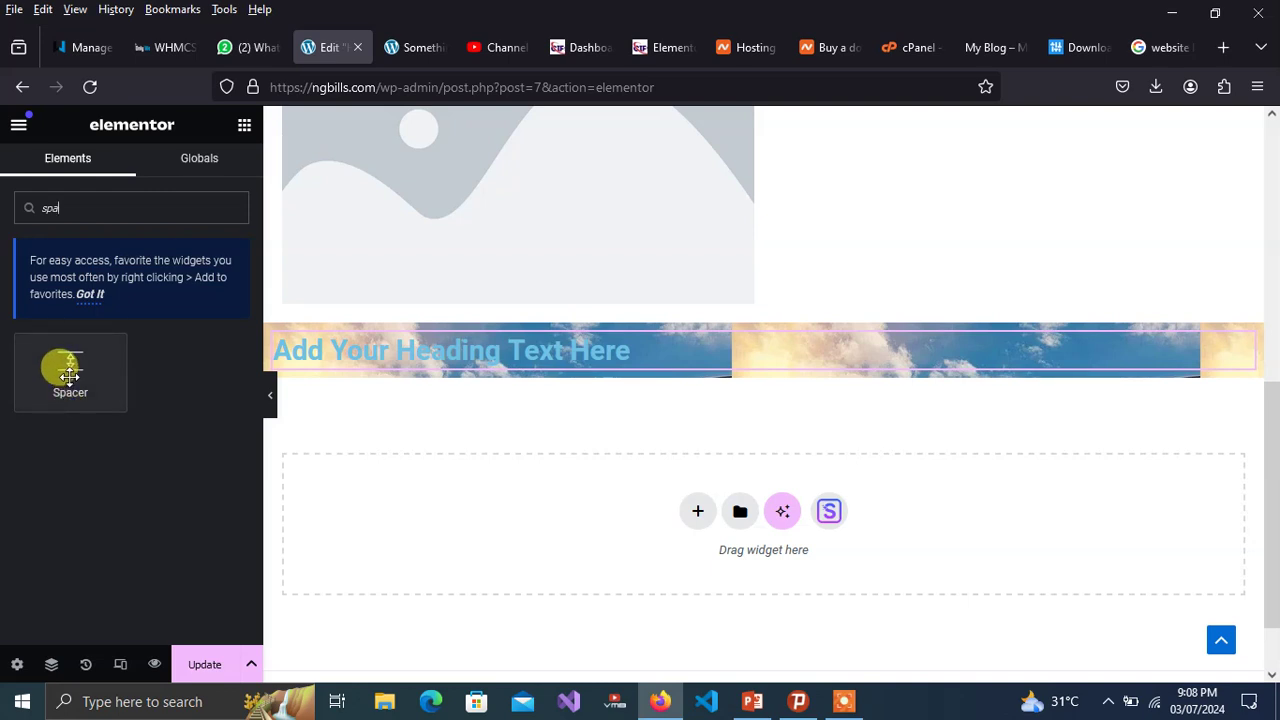
left_click_drag(69, 374, 617, 331)
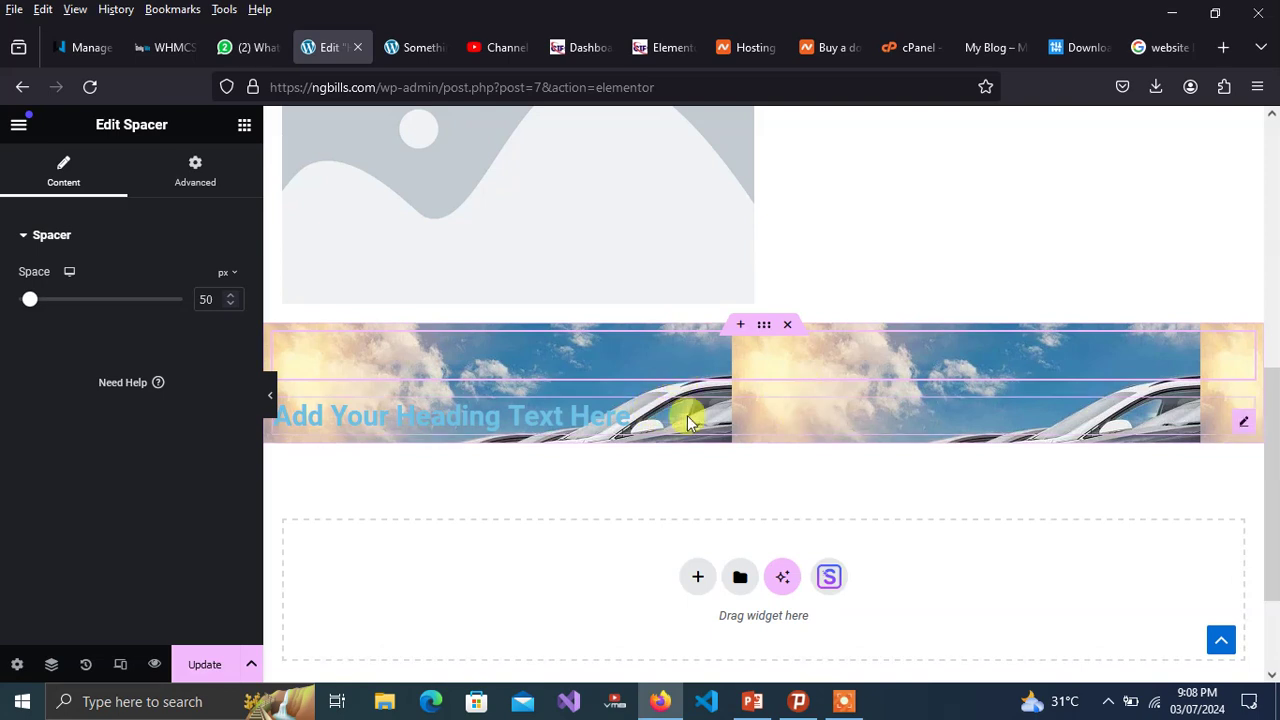
- Insert a second Spacer widget below the heading in the car background container
left_click(245, 127)
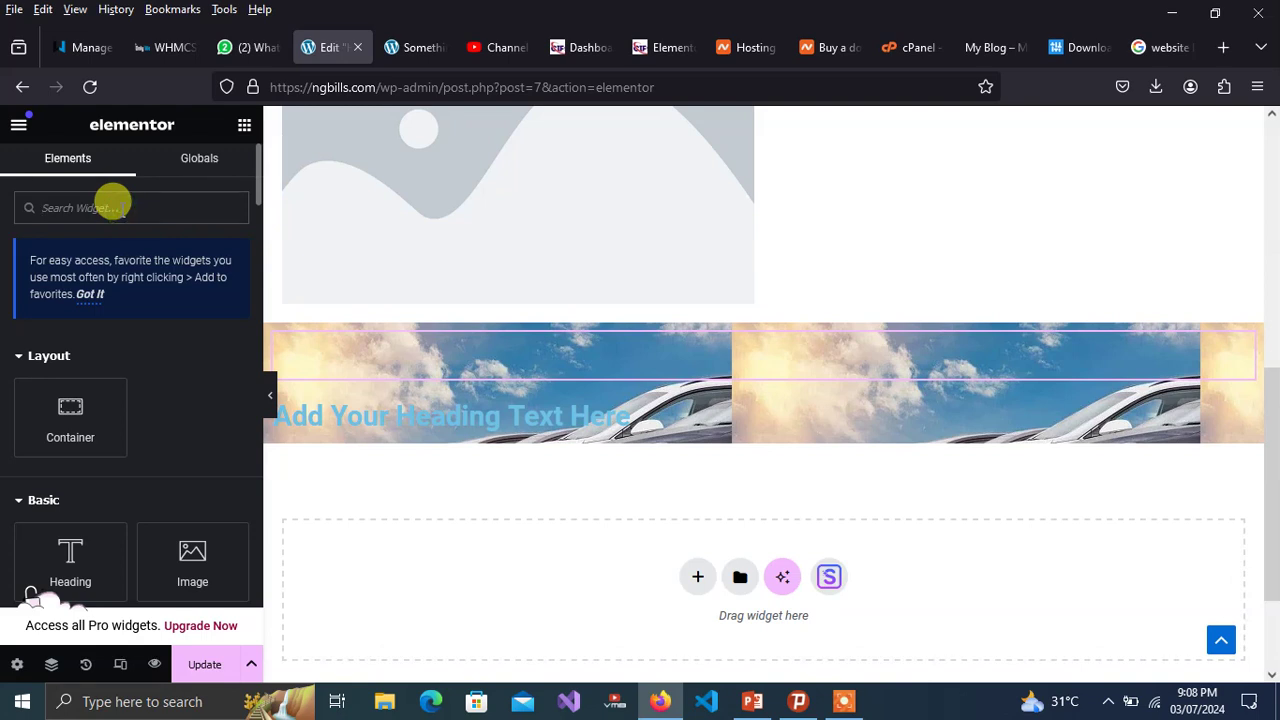
left_click(113, 207)
type("space")
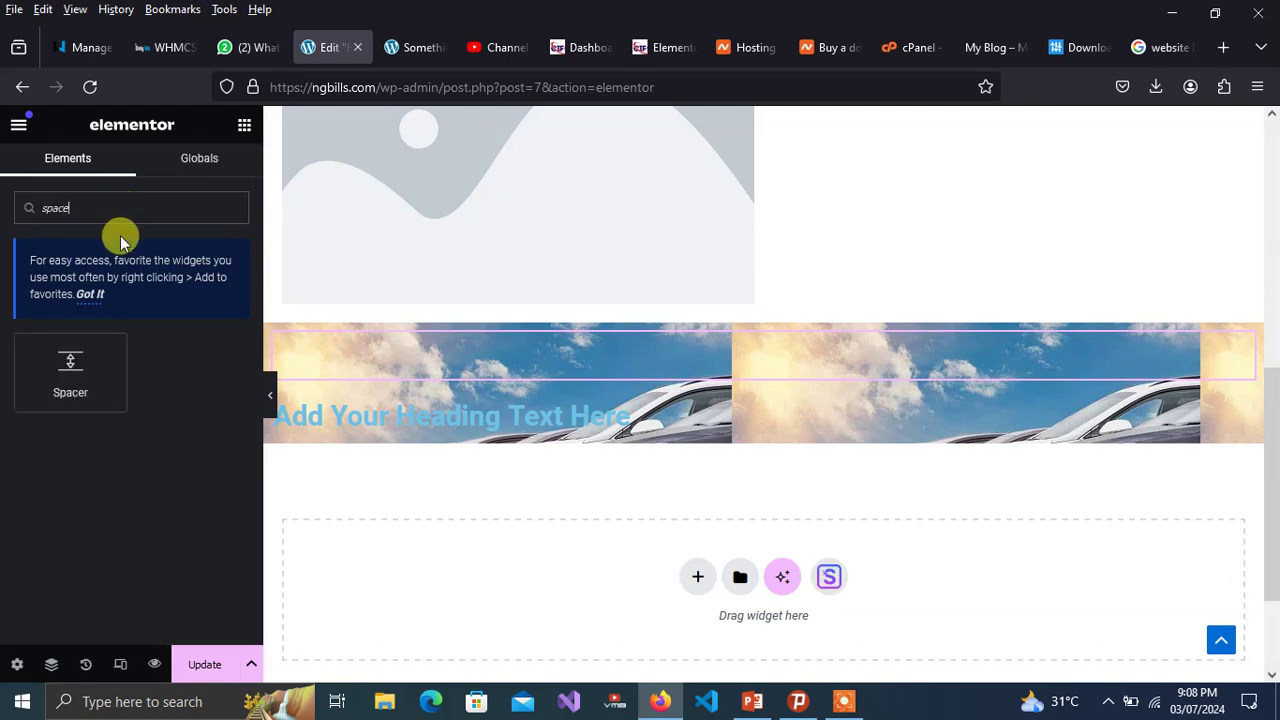
left_click_drag(63, 371, 600, 417)
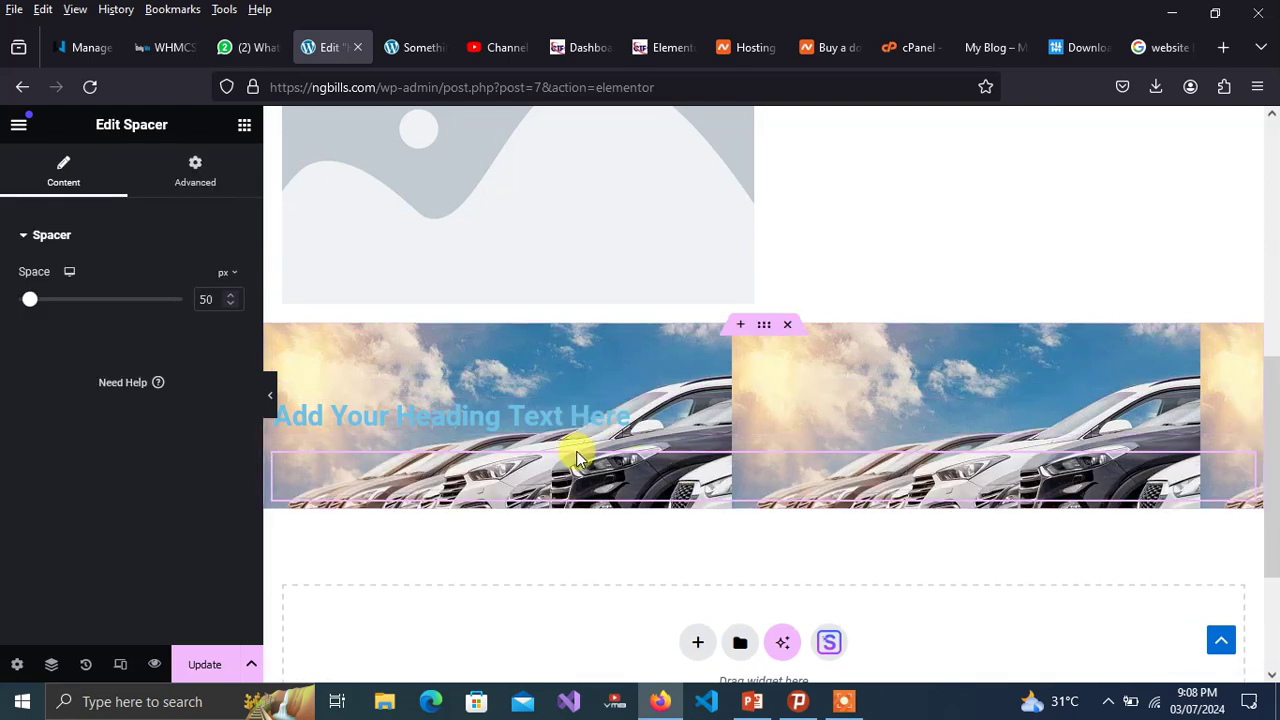
- Center-align the heading in the car background container
left_click(569, 412)
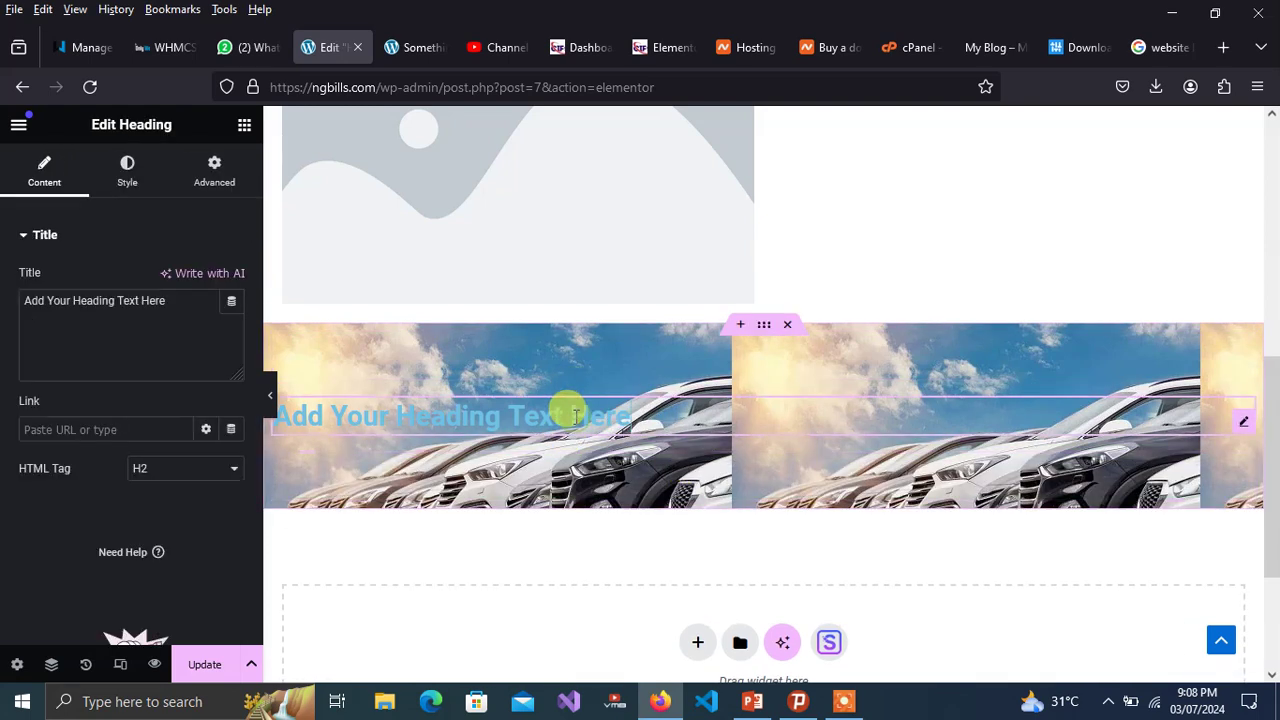
left_click(127, 180)
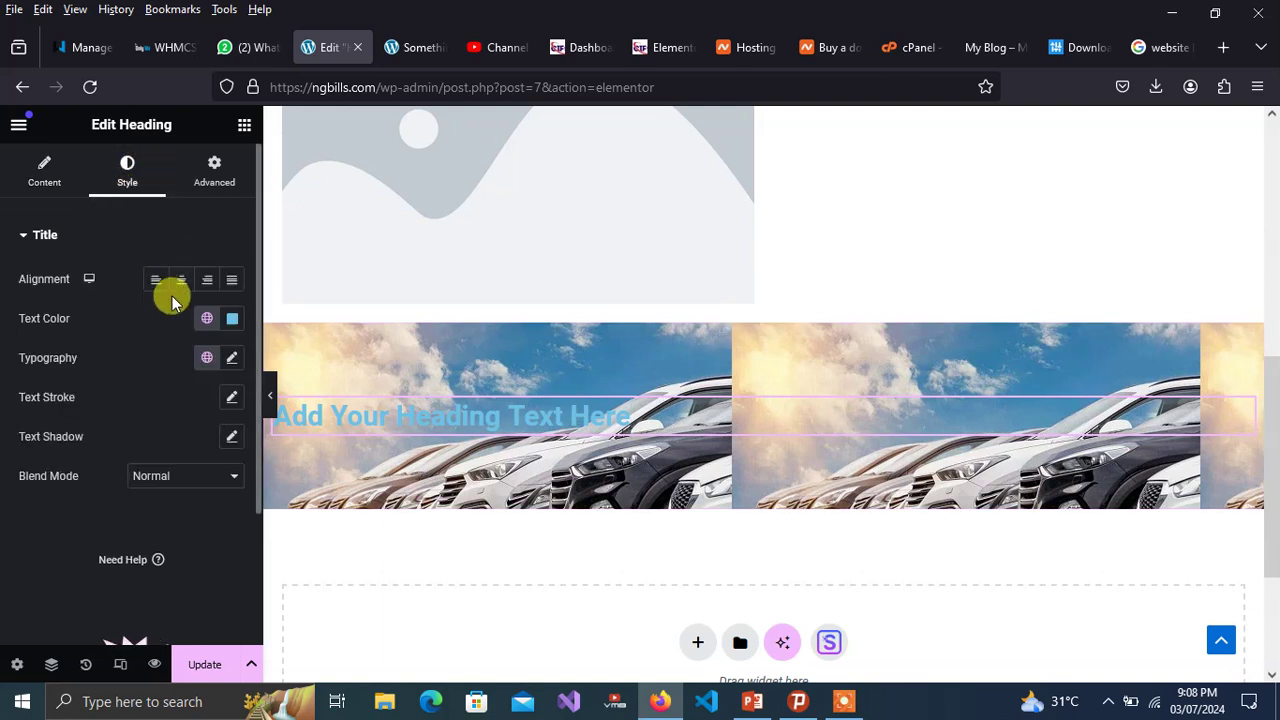
left_click(181, 281)
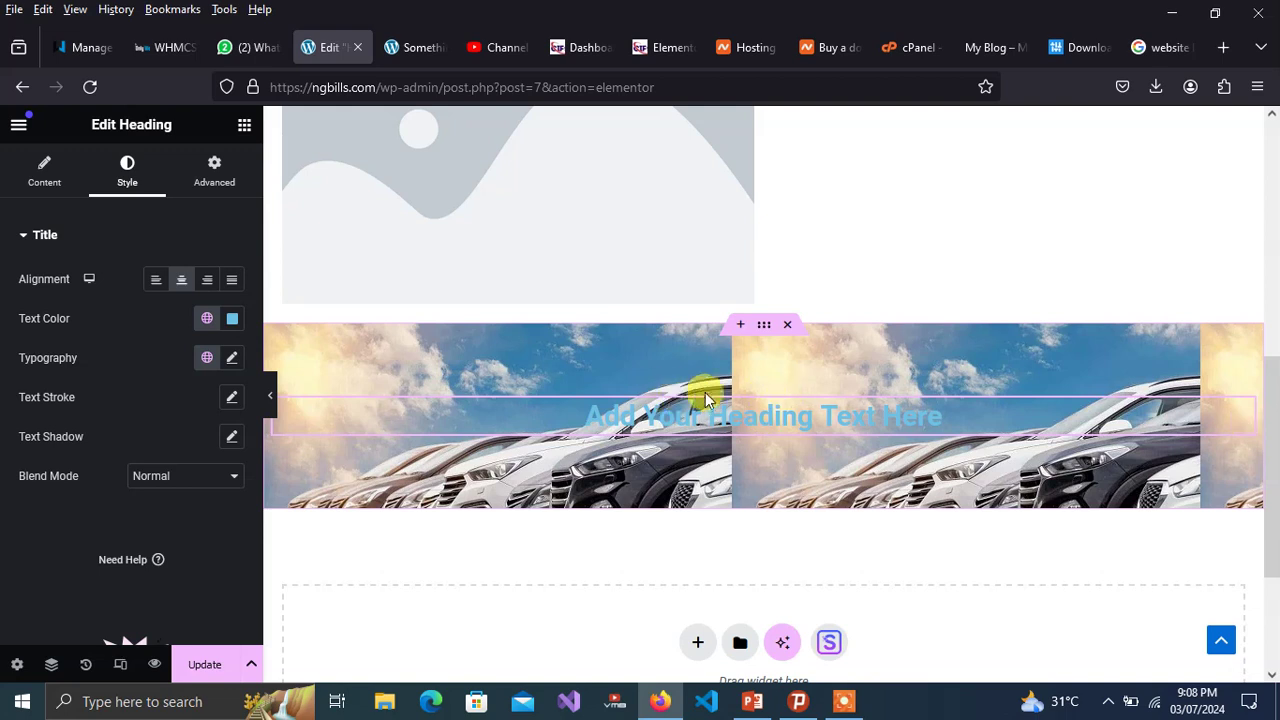
- Set the text color of the car background heading to near-black #0E0A09
left_click(233, 320)
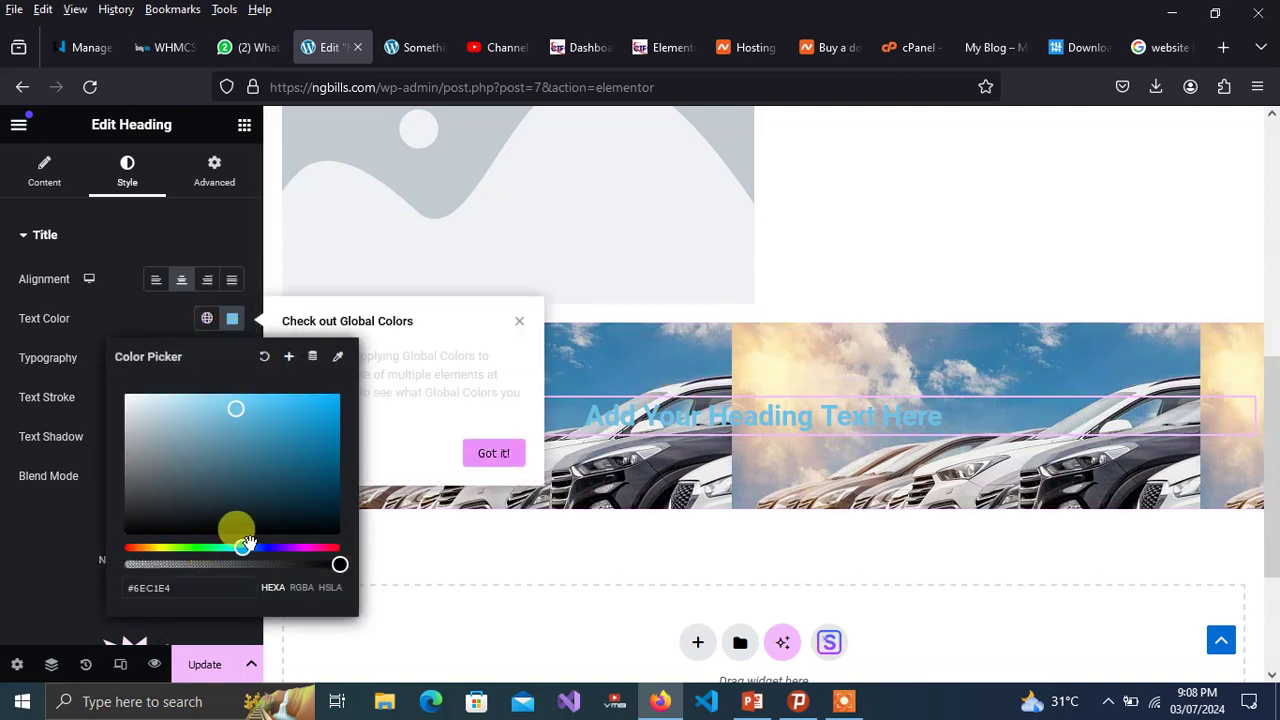
left_click_drag(246, 546, 131, 548)
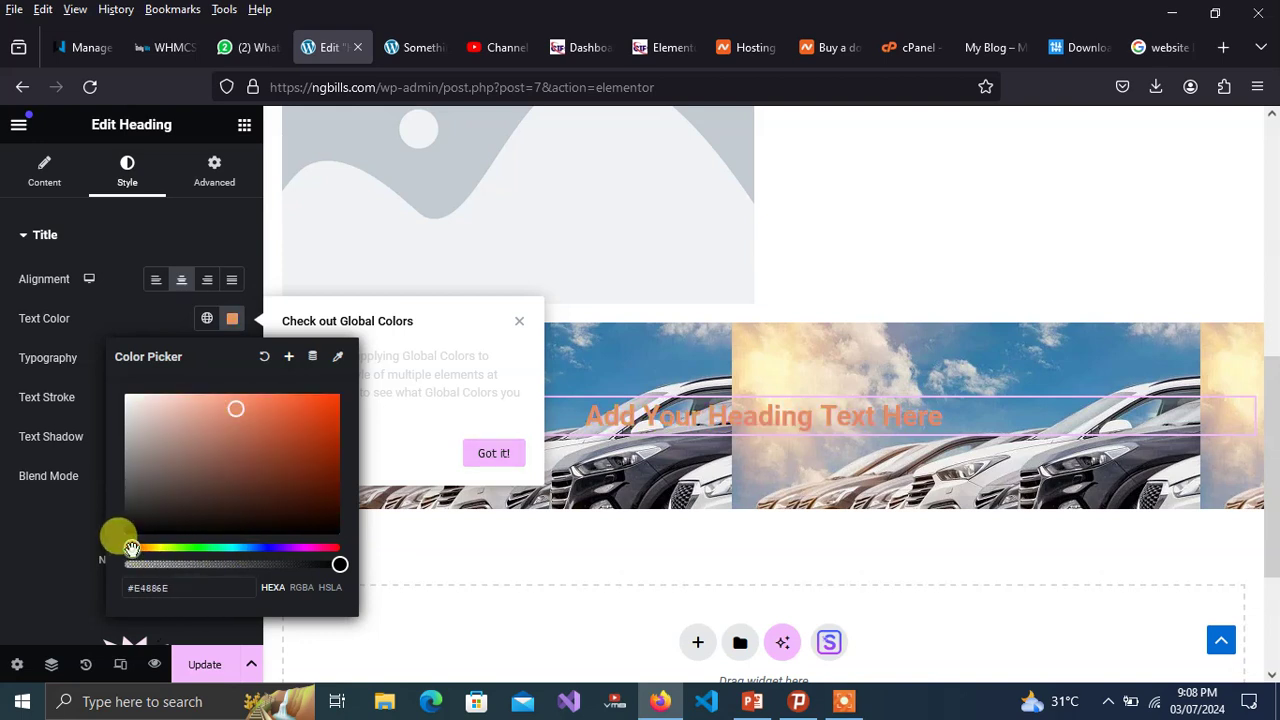
left_click(134, 403)
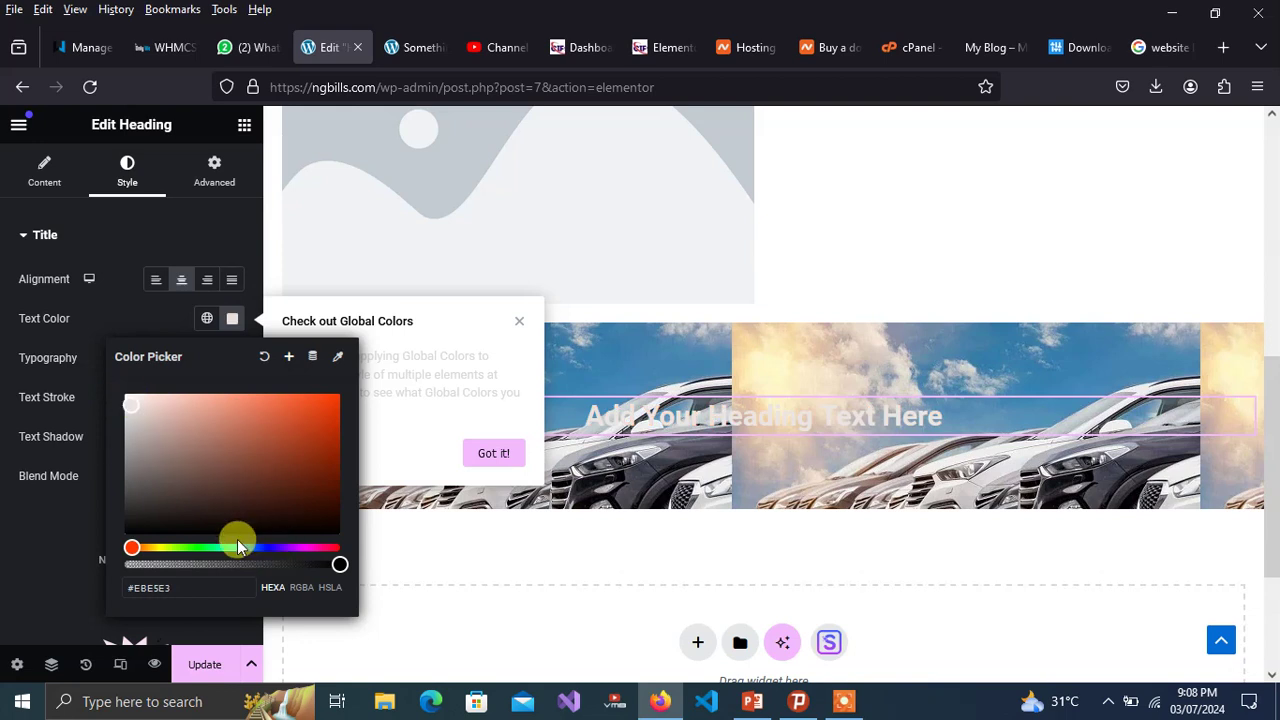
left_click(190, 525)
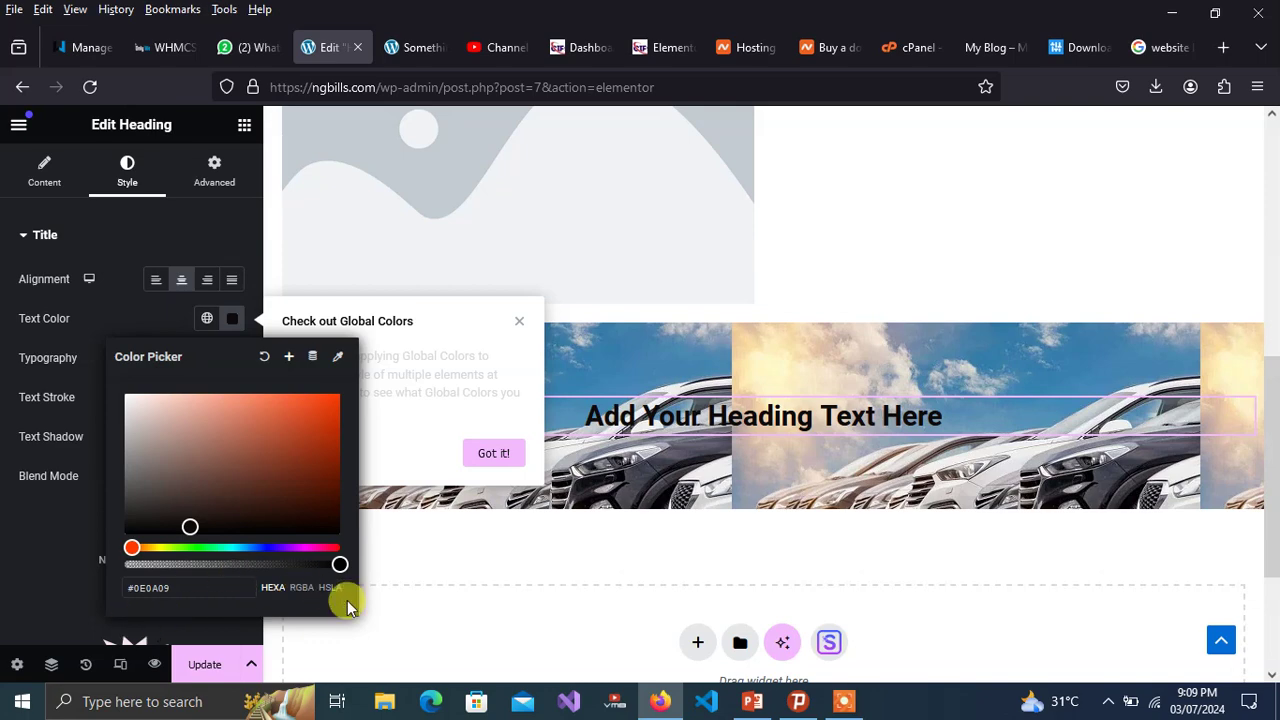
left_click(408, 636)
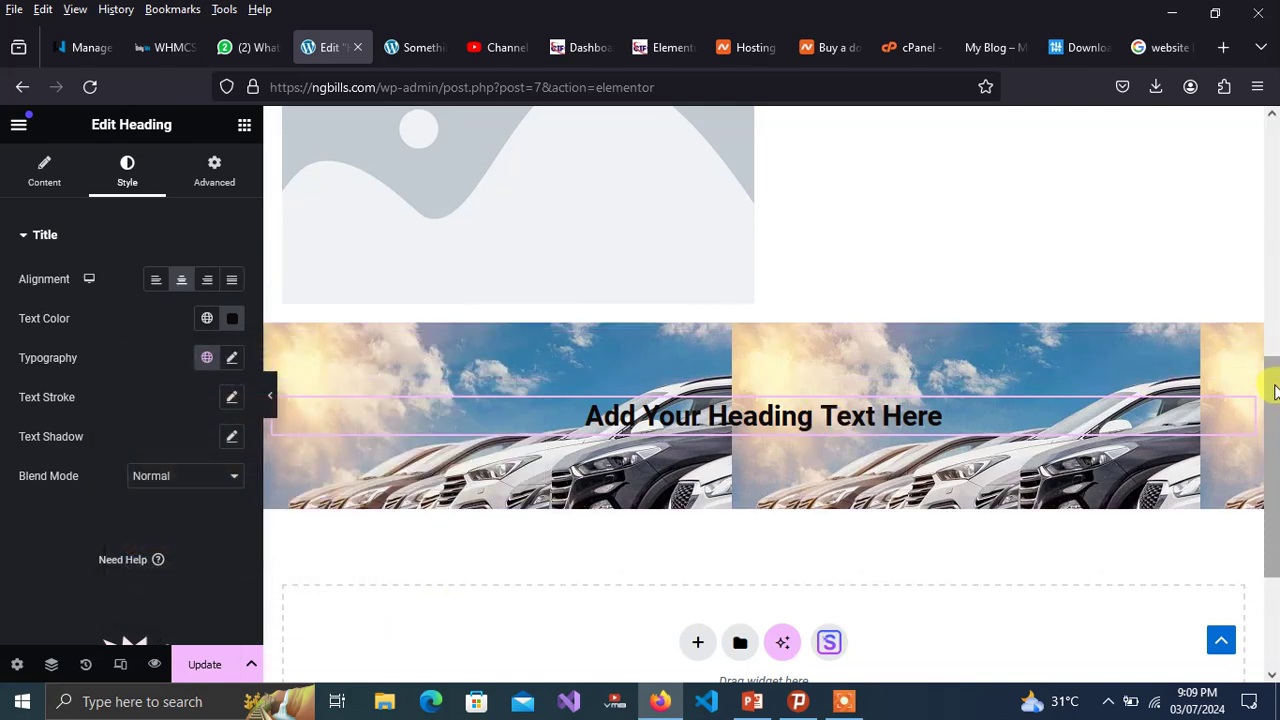
- Update the Home page and open its preview in a new browser tab
left_click_drag(1274, 371, 1266, 122)
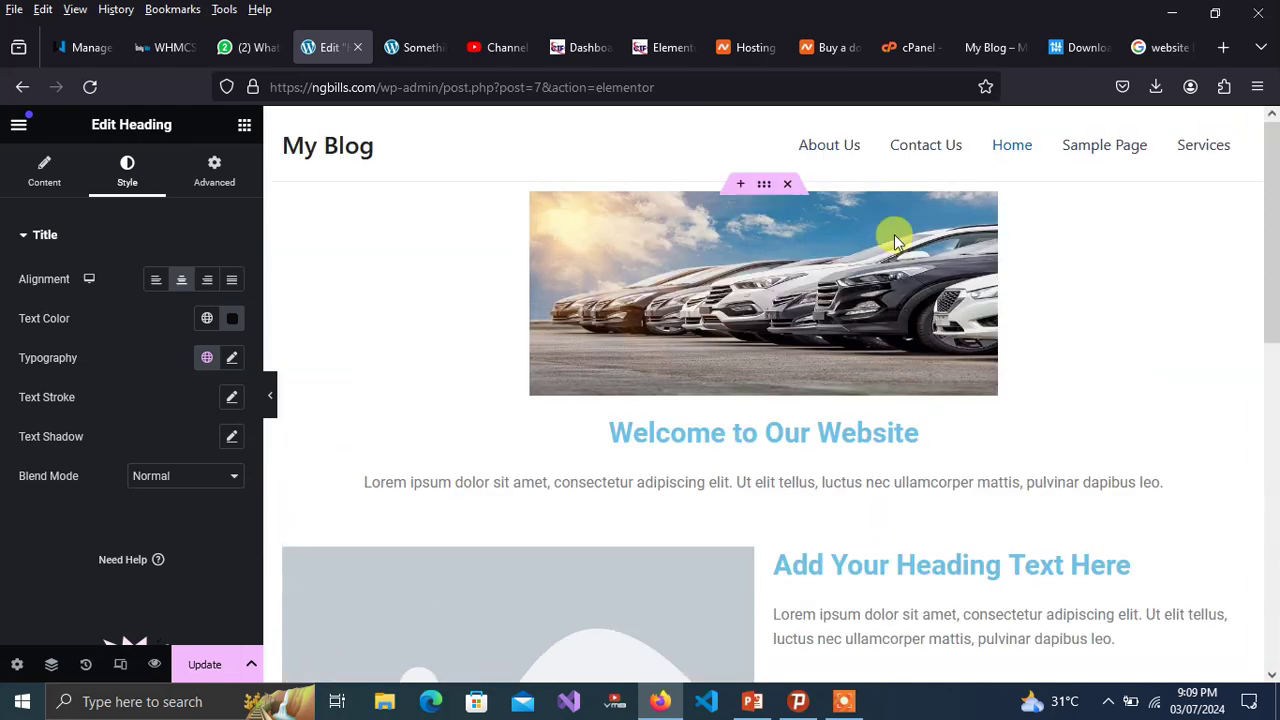
left_click(220, 665)
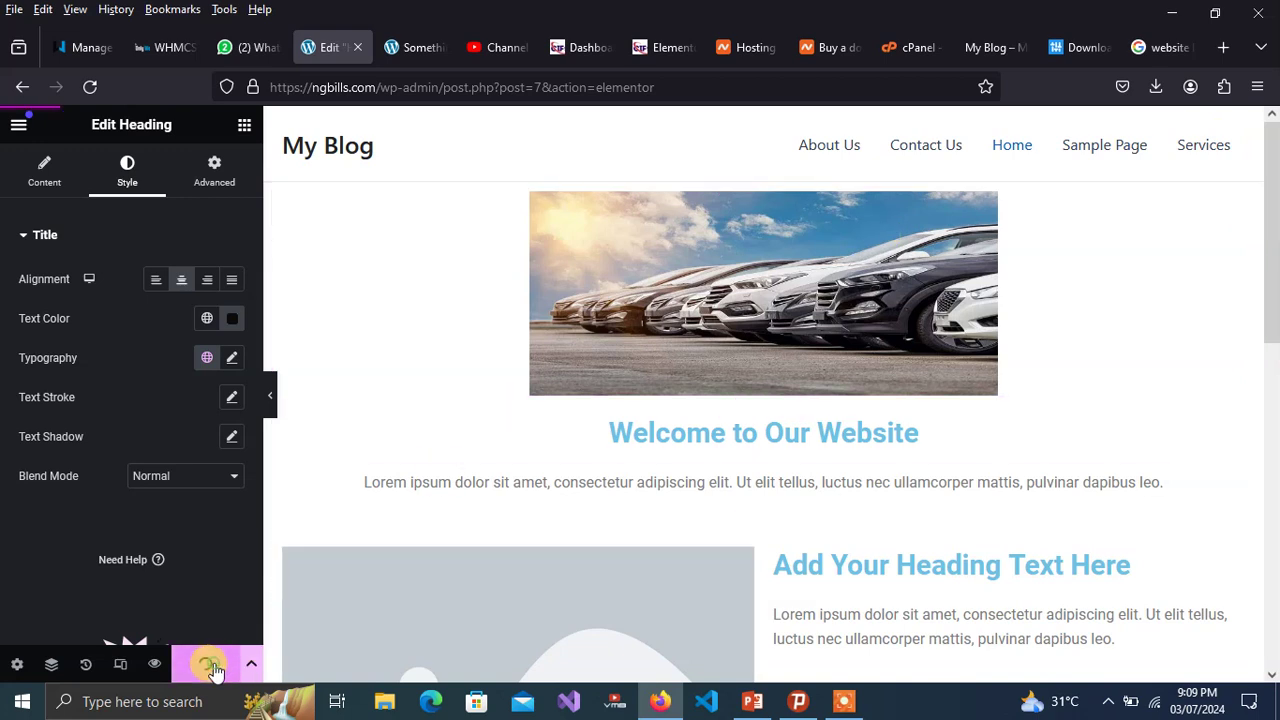
left_click(154, 665)
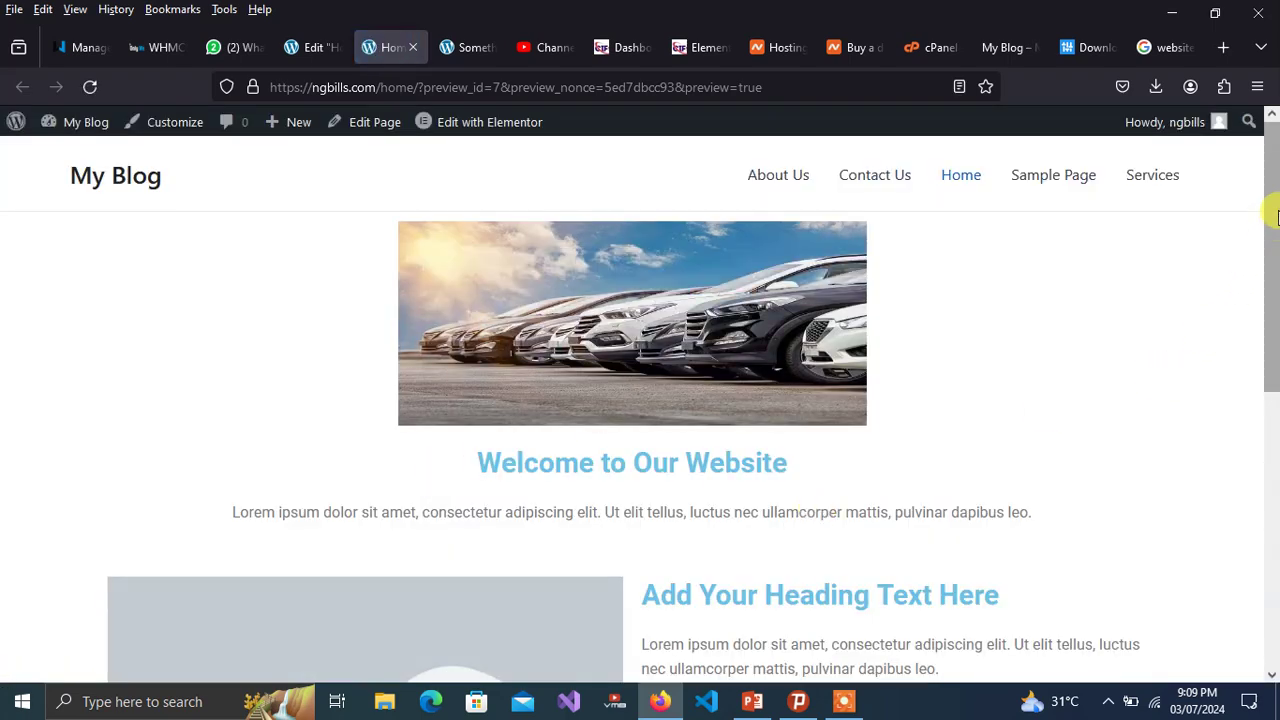
- Review the Home page preview from the banner down to the car background section and footer
mouse_move(1271, 206)
left_mouse_down()
mouse_move(1272, 570)
mouse_move(1274, 194)
left_mouse_up()
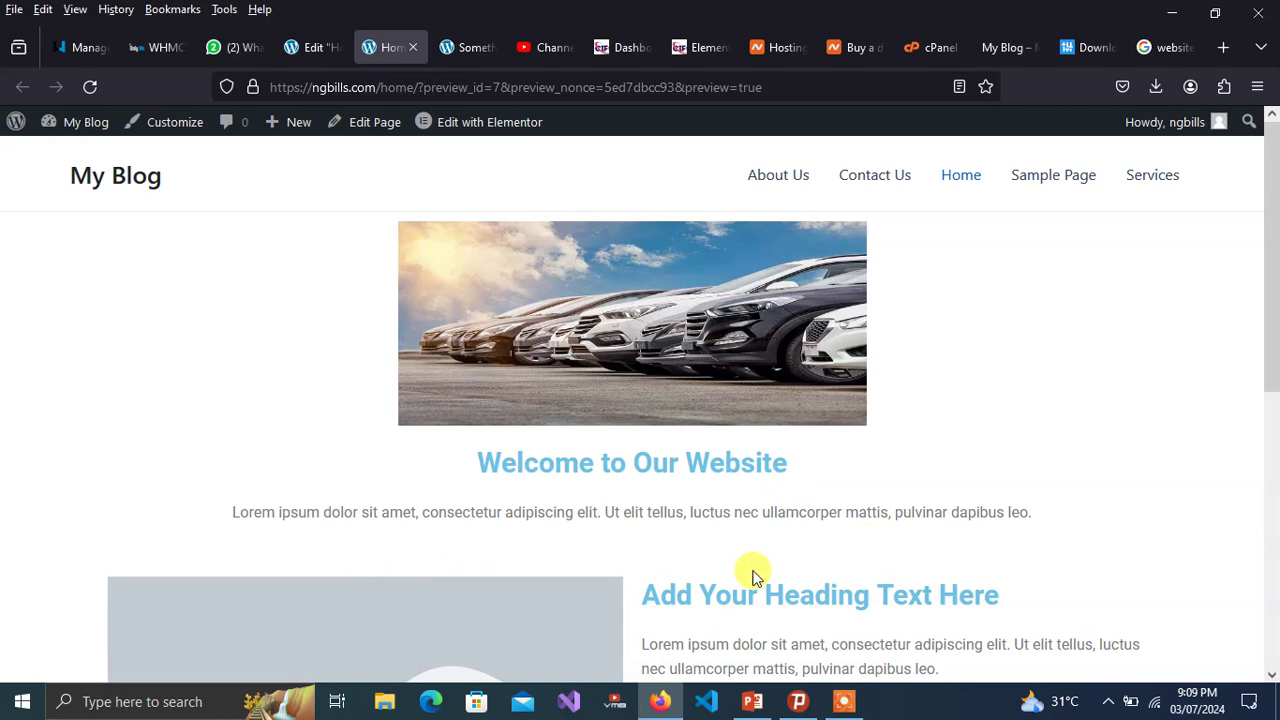
left_click_drag(1272, 280, 1272, 442)
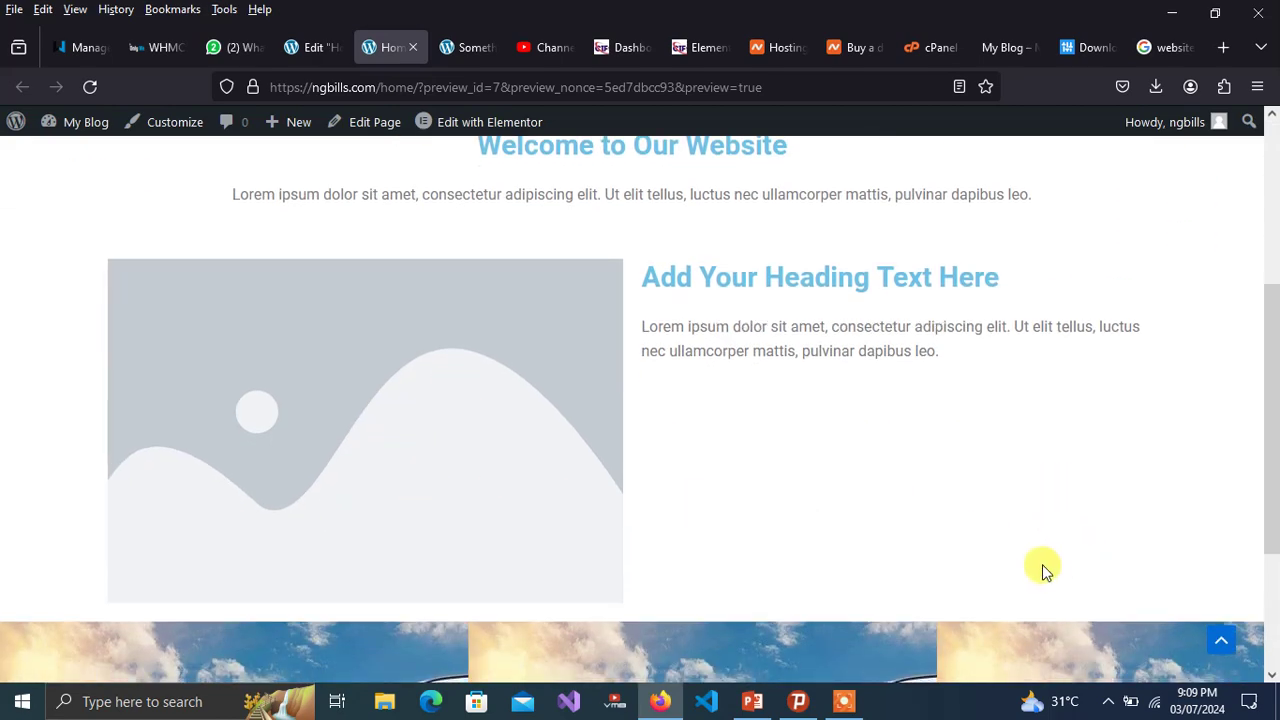
left_click_drag(1276, 440, 1276, 560)
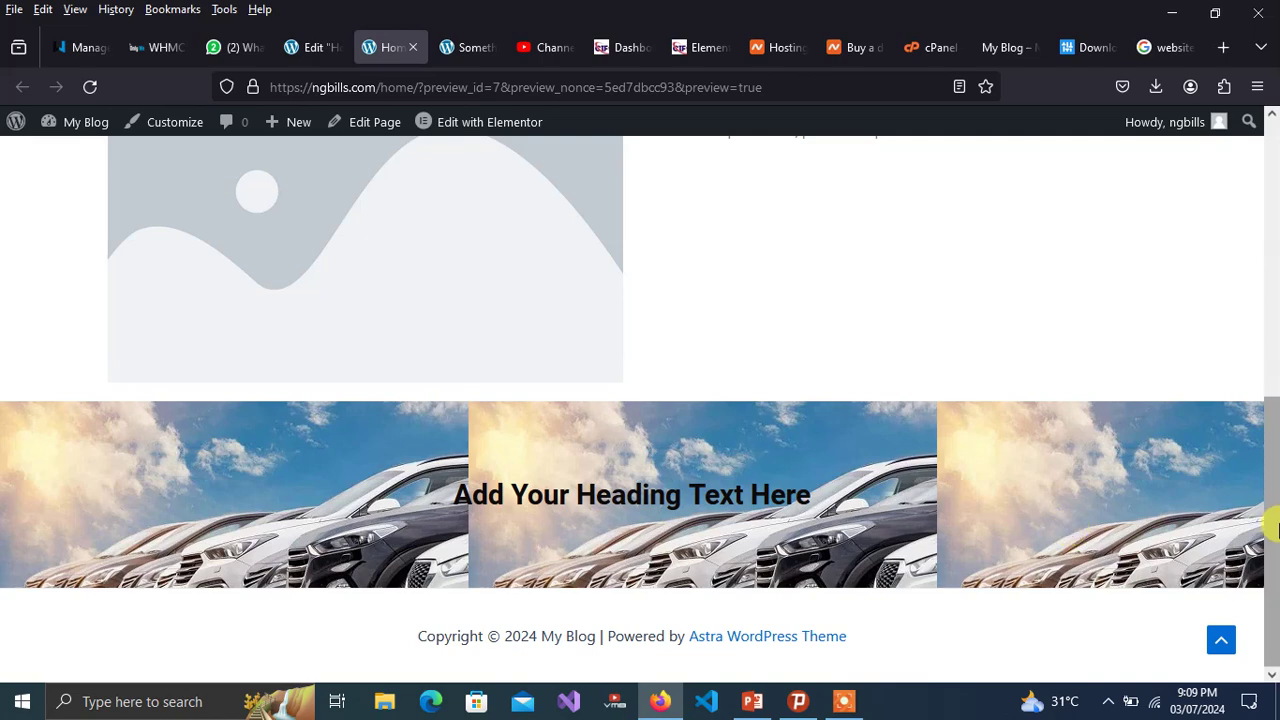
left_click_drag(1271, 523, 1255, 177)
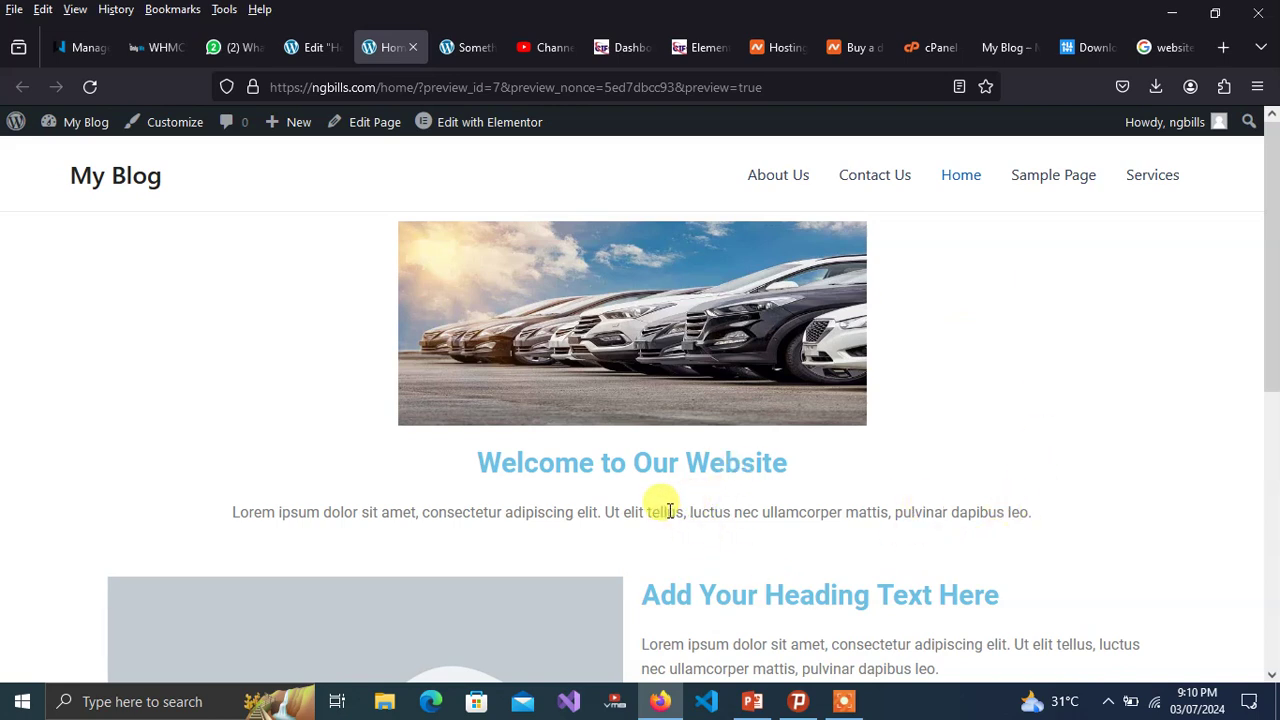
mouse_move(806, 710)
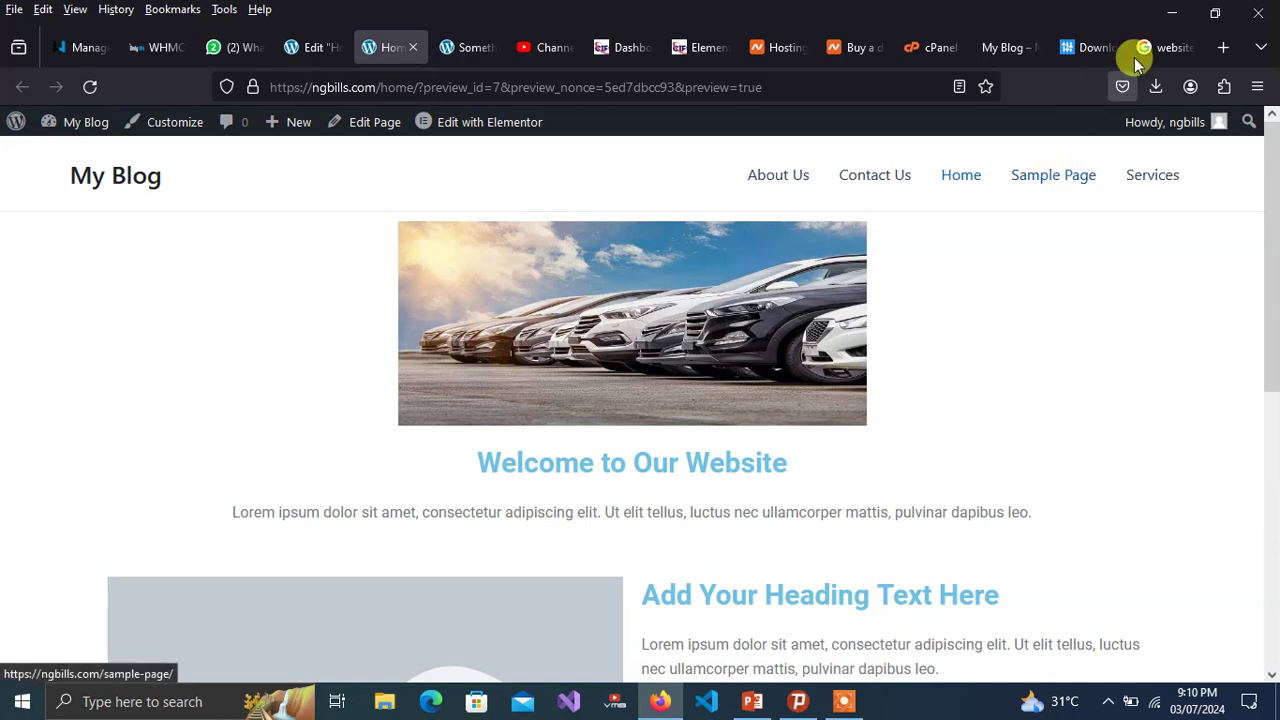
- Load cifngo.org in the browser tab that holds the Babiato theme download page
left_click(1059, 49)
left_click(886, 72)
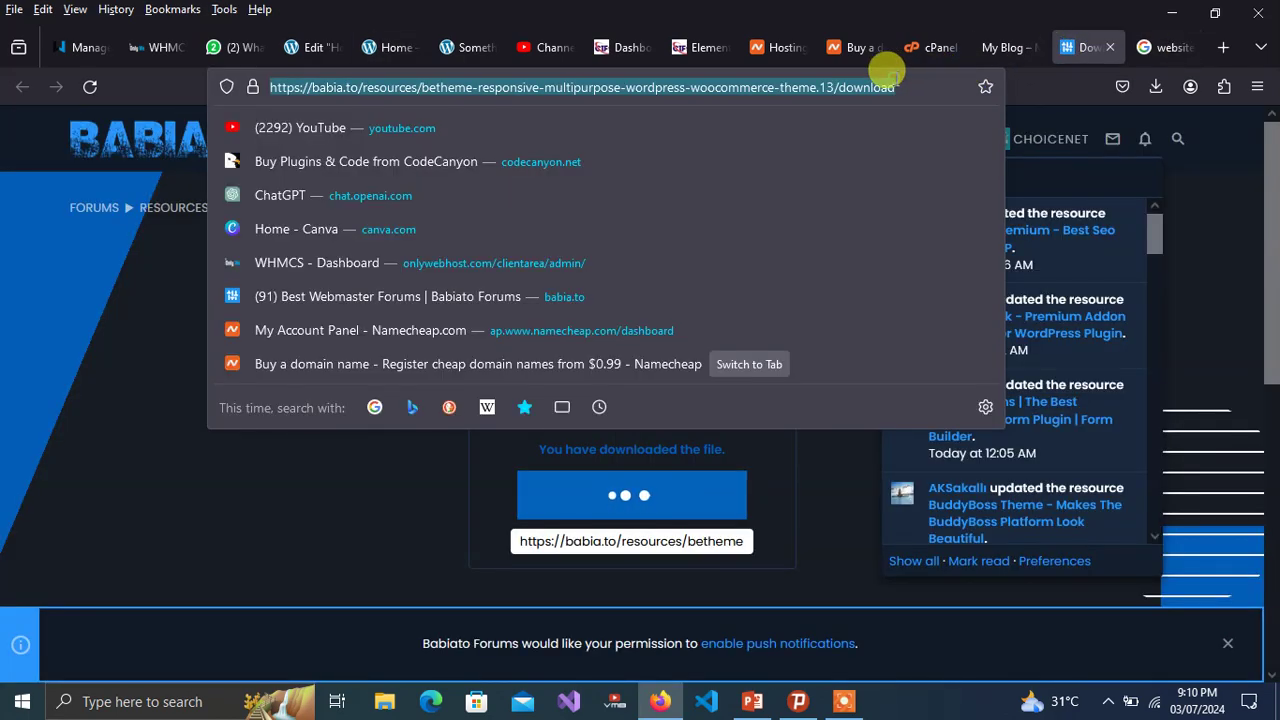
type("i")
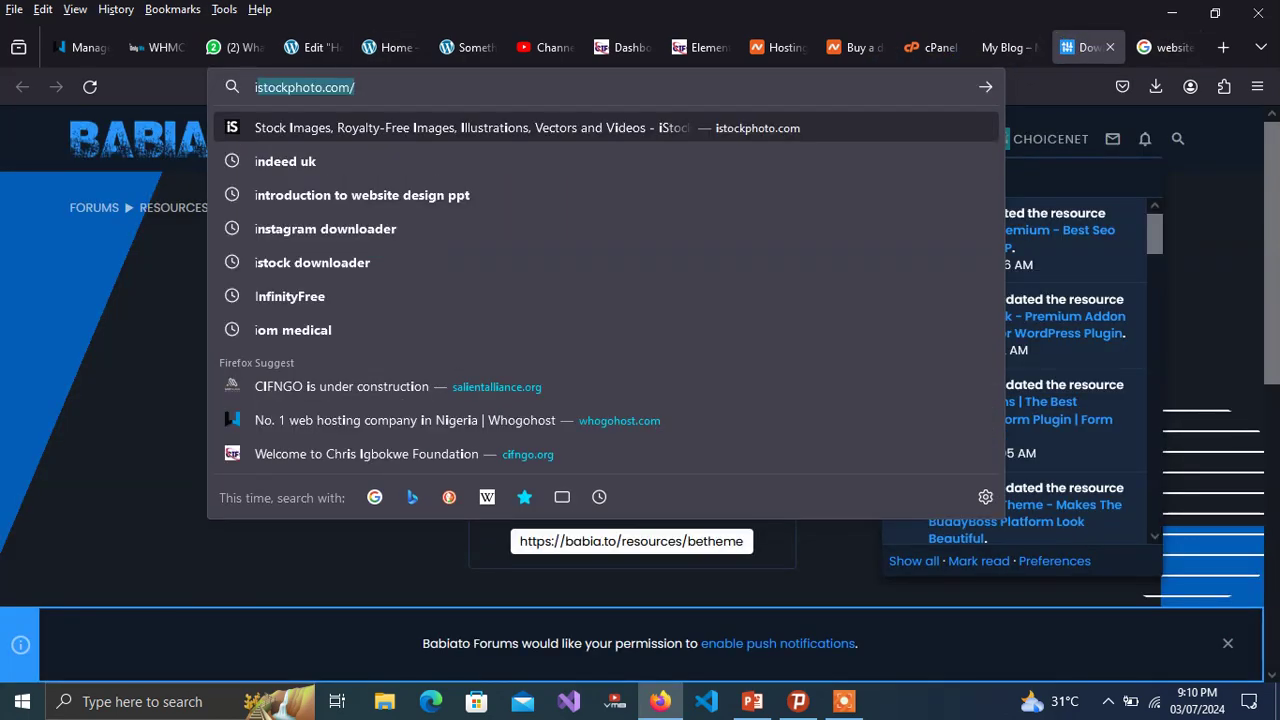
key("BackSpace")
key("BackSpace")
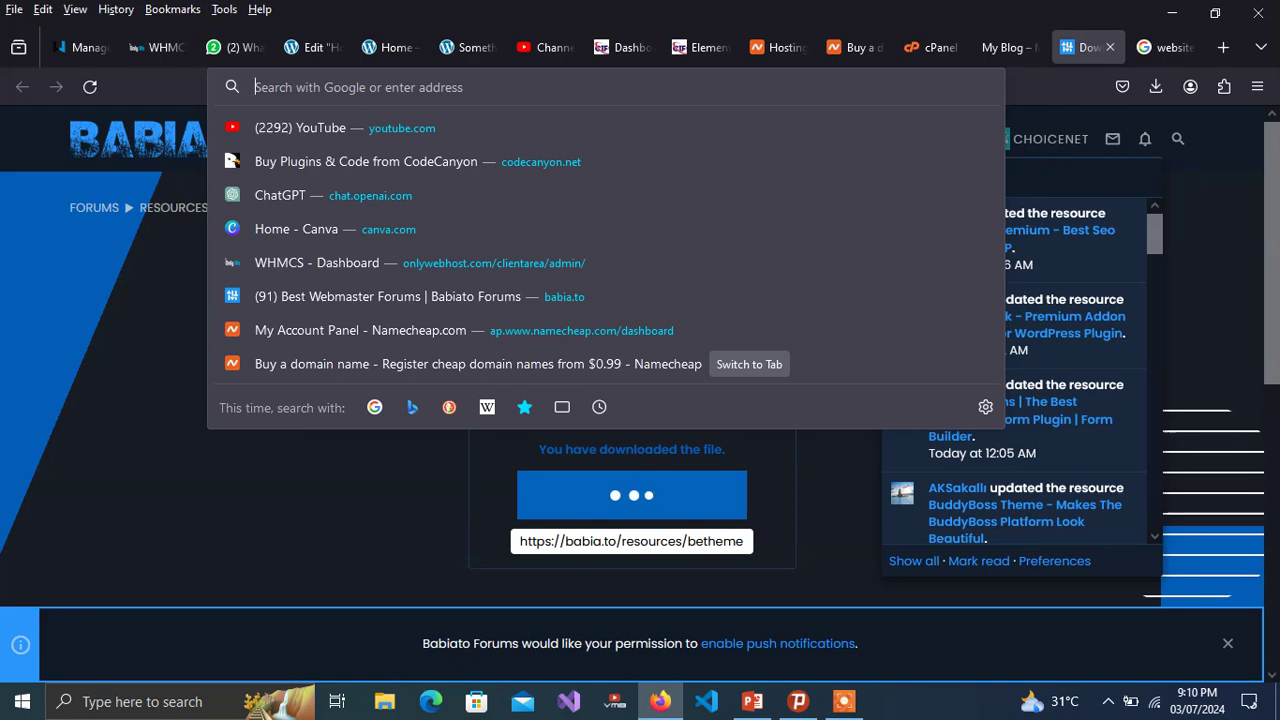
type("cifngo.org")
key("Return")
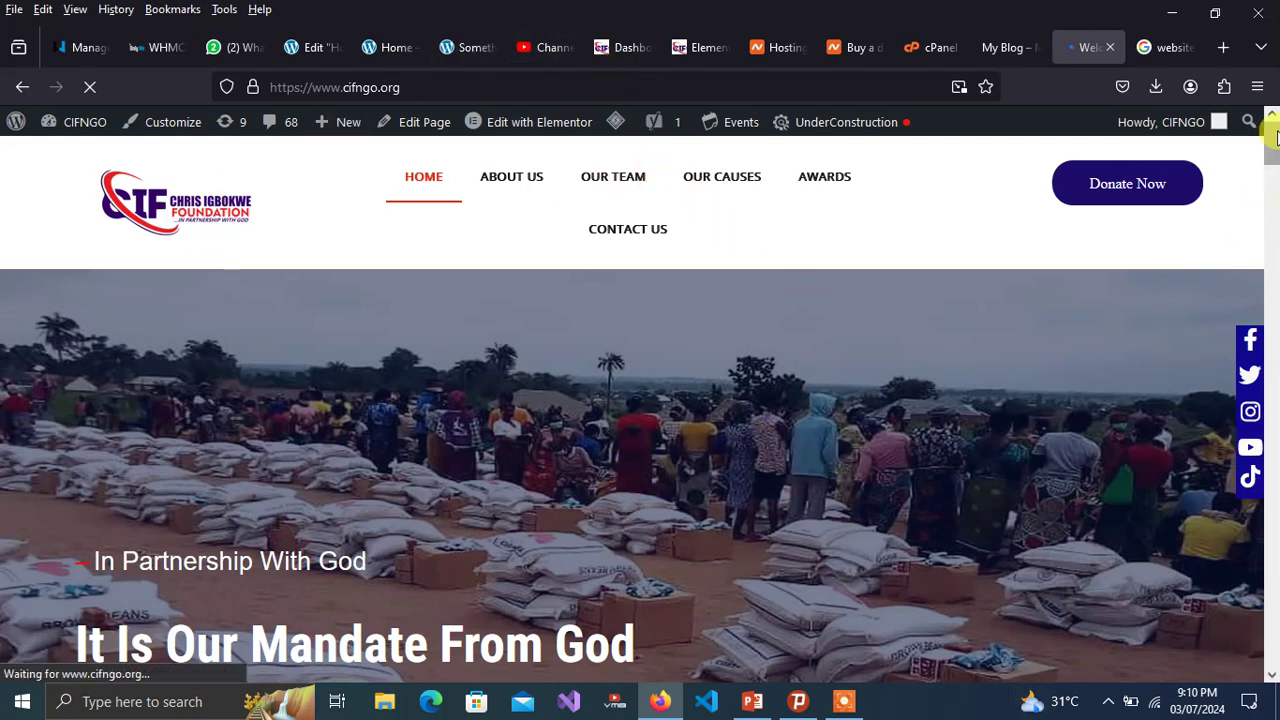
- Examine the layout of the cifngo.org home page, from the hero and welcome sections through the program cards to the newsletter and footer
scroll(1271, 146, "down", 2)
left_click_drag(1271, 146, 1277, 184)
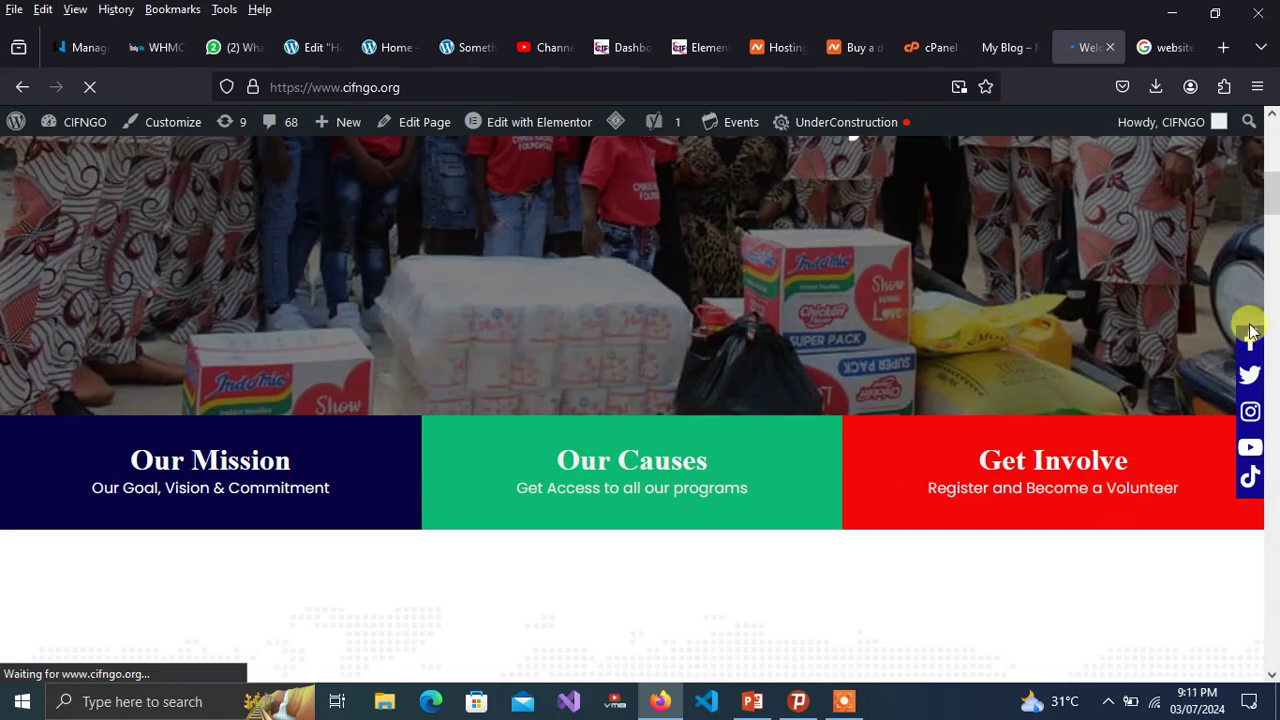
left_click_drag(1266, 200, 1278, 239)
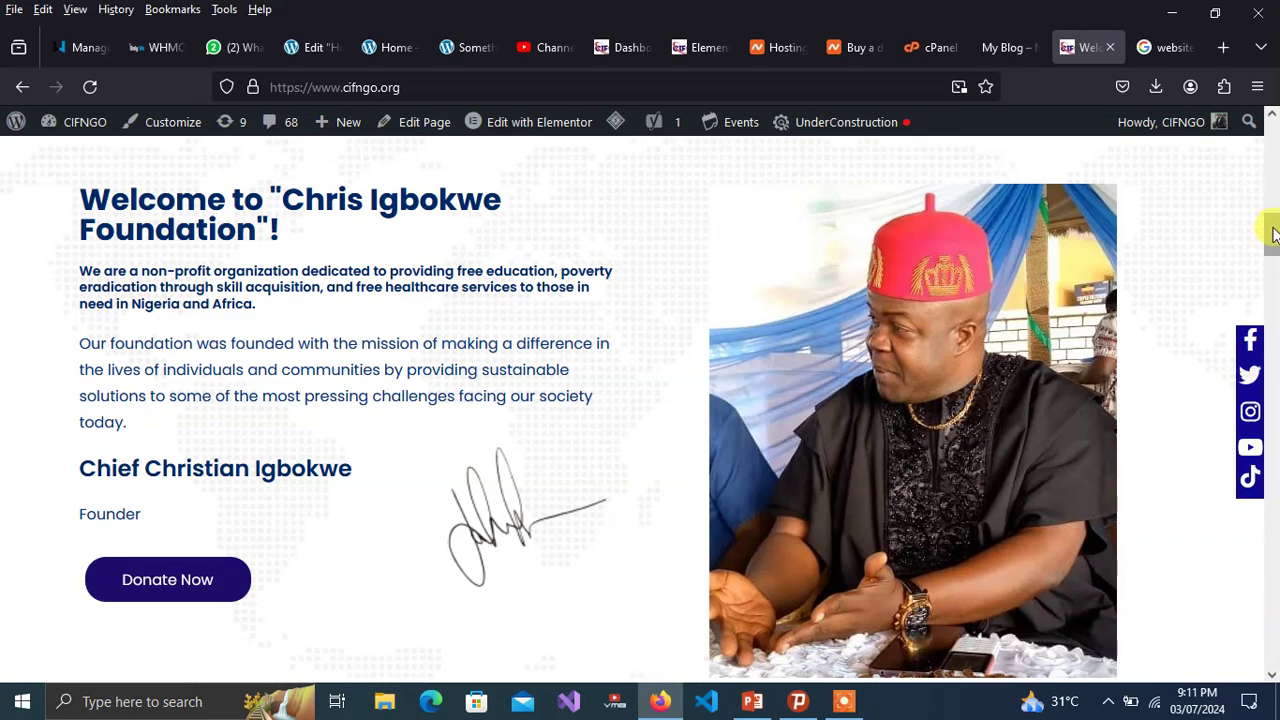
left_click_drag(1271, 234, 1271, 279)
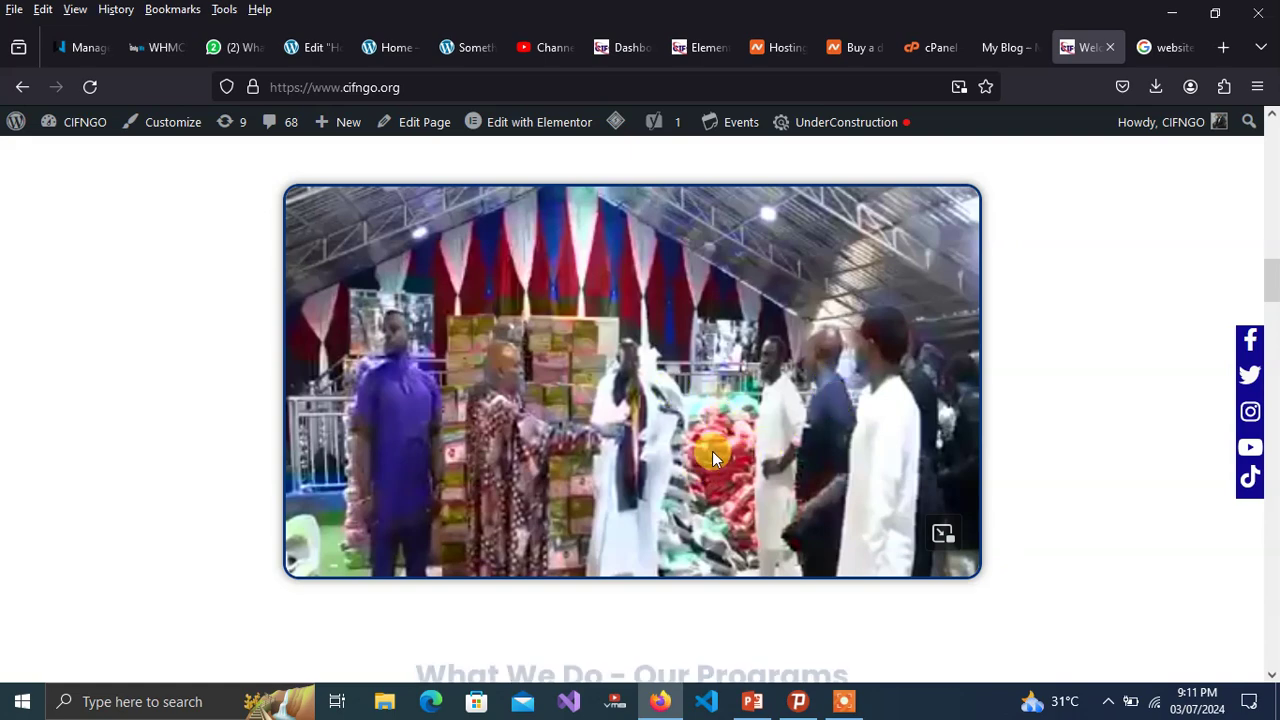
left_click(1271, 252)
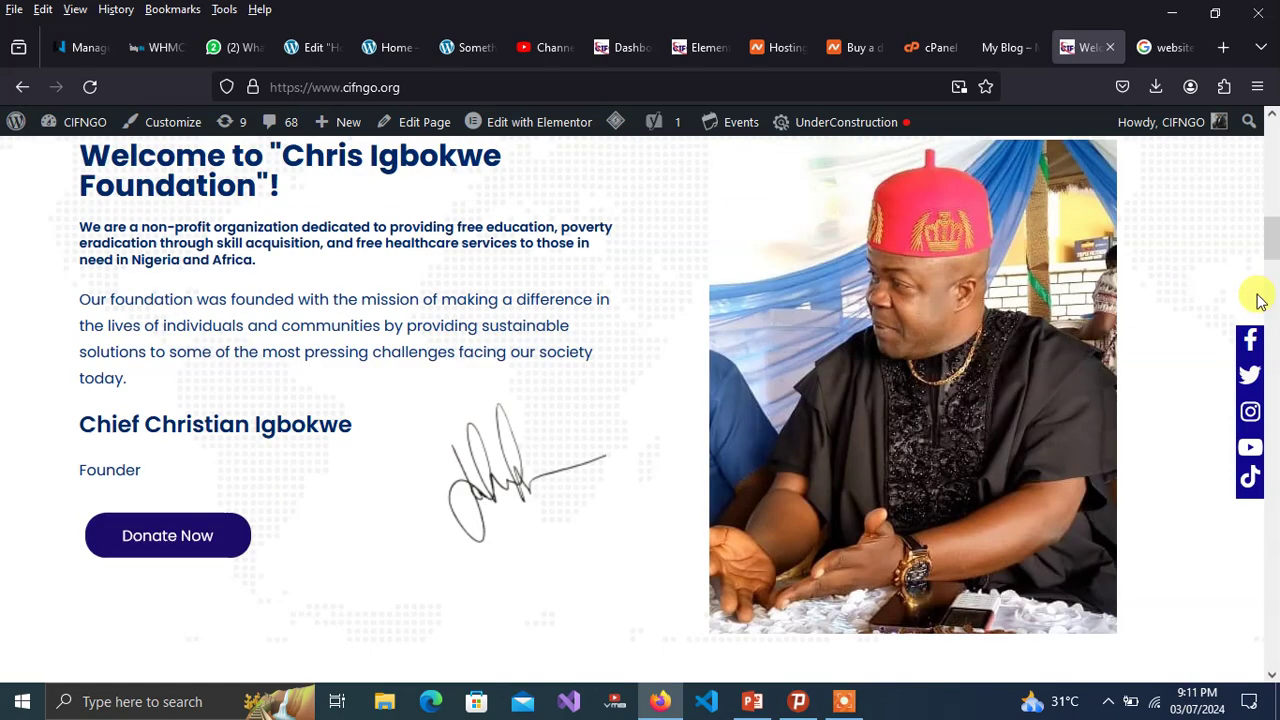
left_click_drag(1271, 292, 1274, 320)
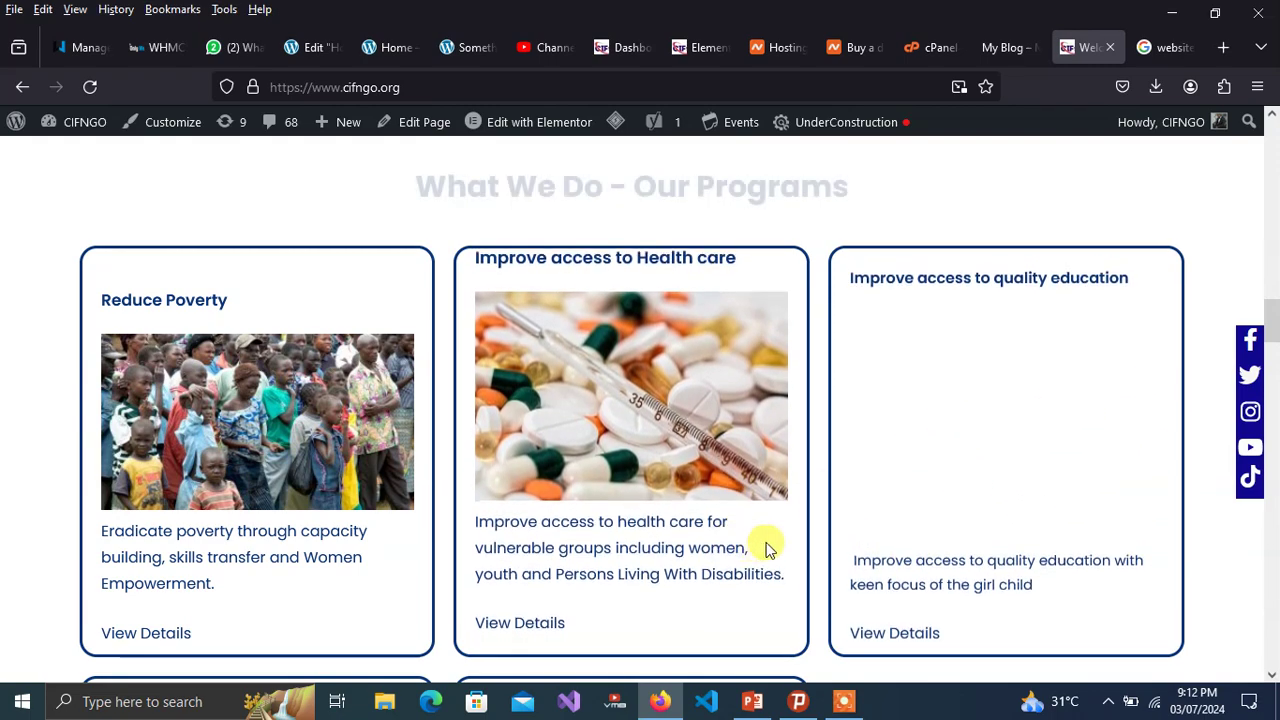
scroll(1275, 400, "down", 5)
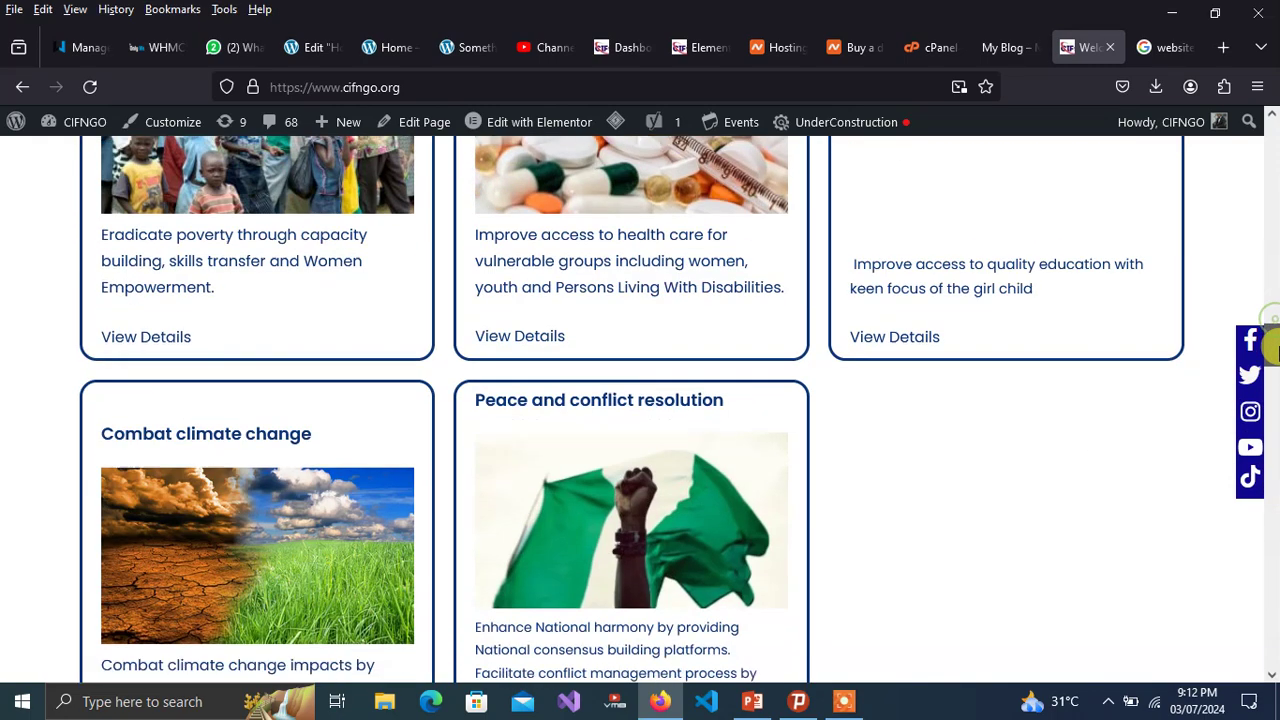
scroll(1275, 365, "up", 2)
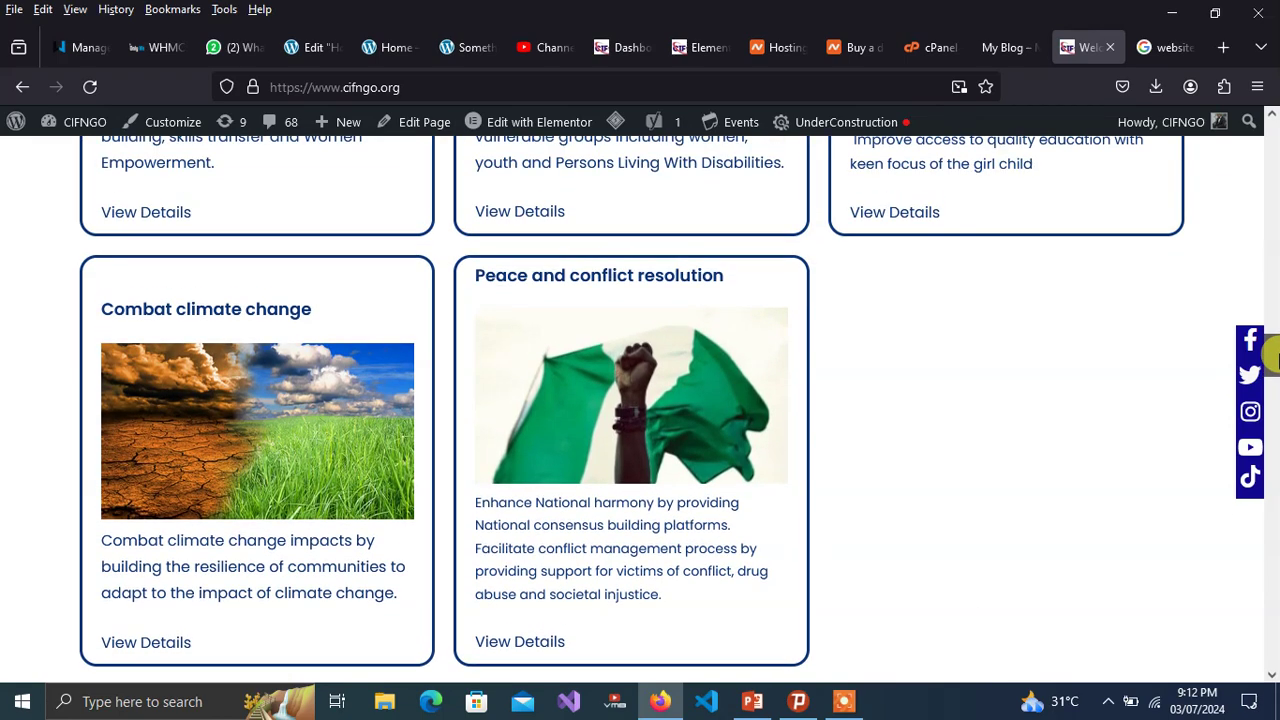
scroll(1275, 358, "down", 6)
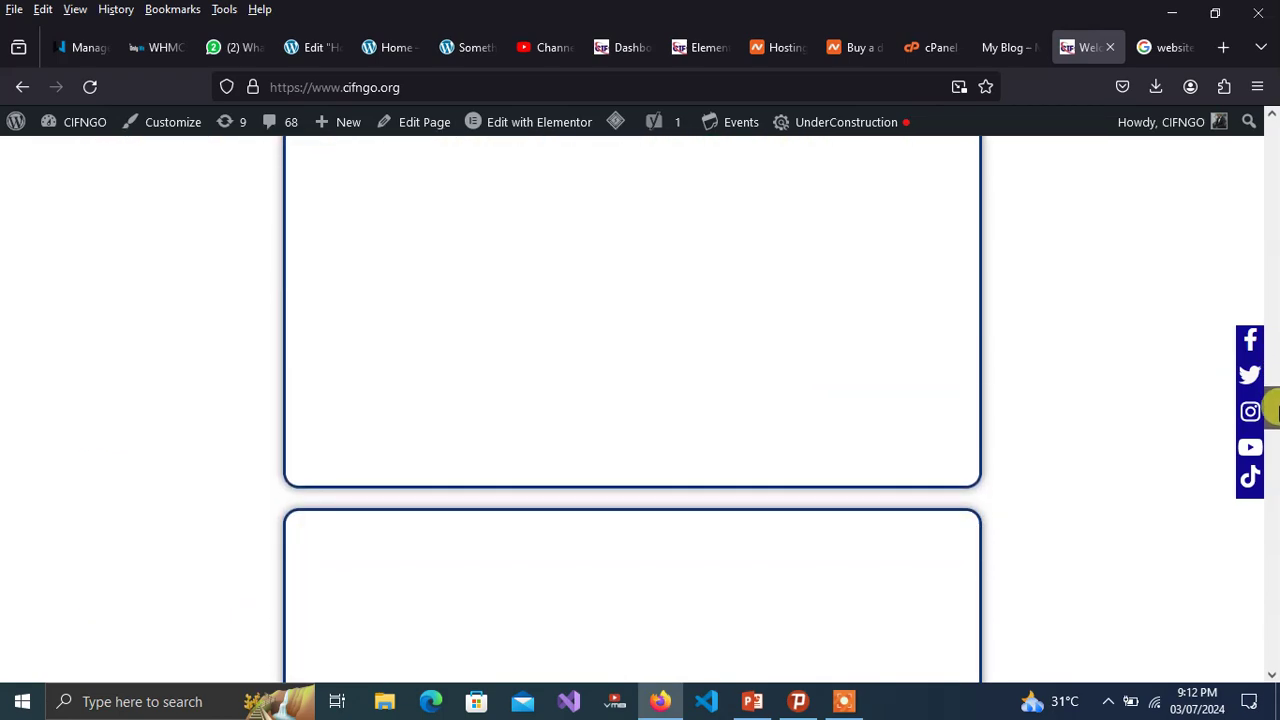
scroll(1275, 410, "down", 8)
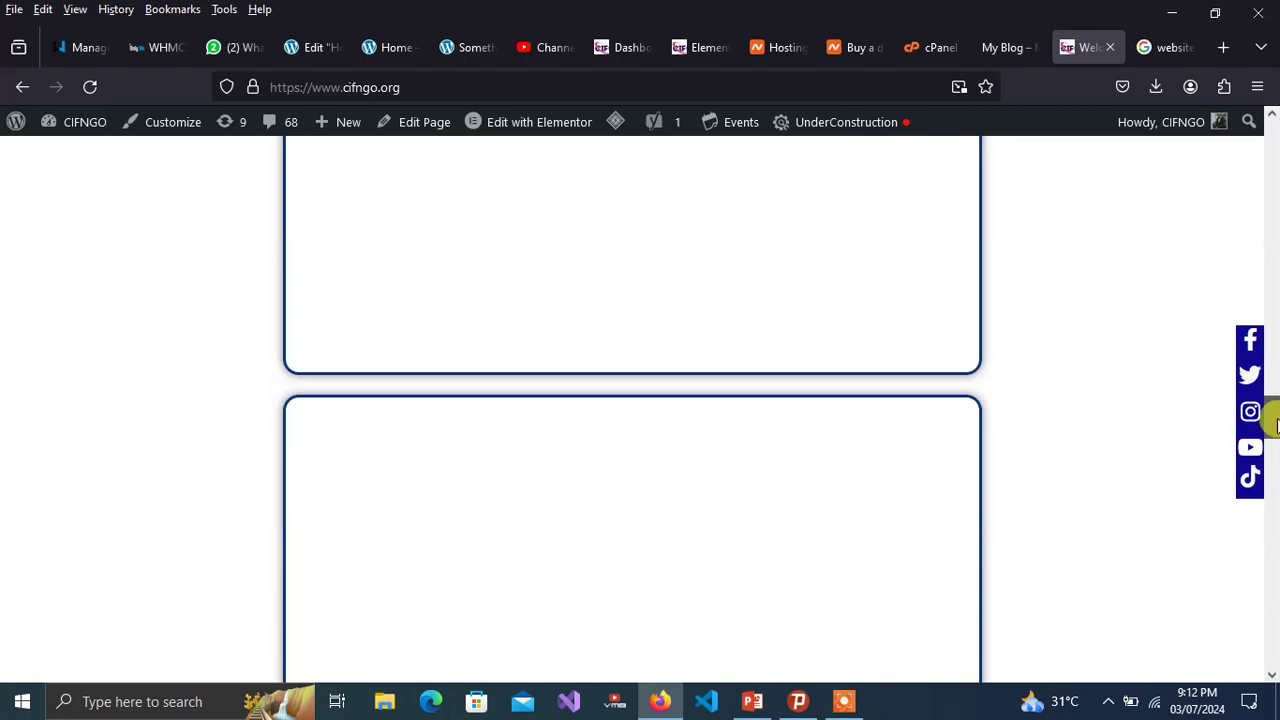
left_click_drag(1275, 478, 1270, 678)
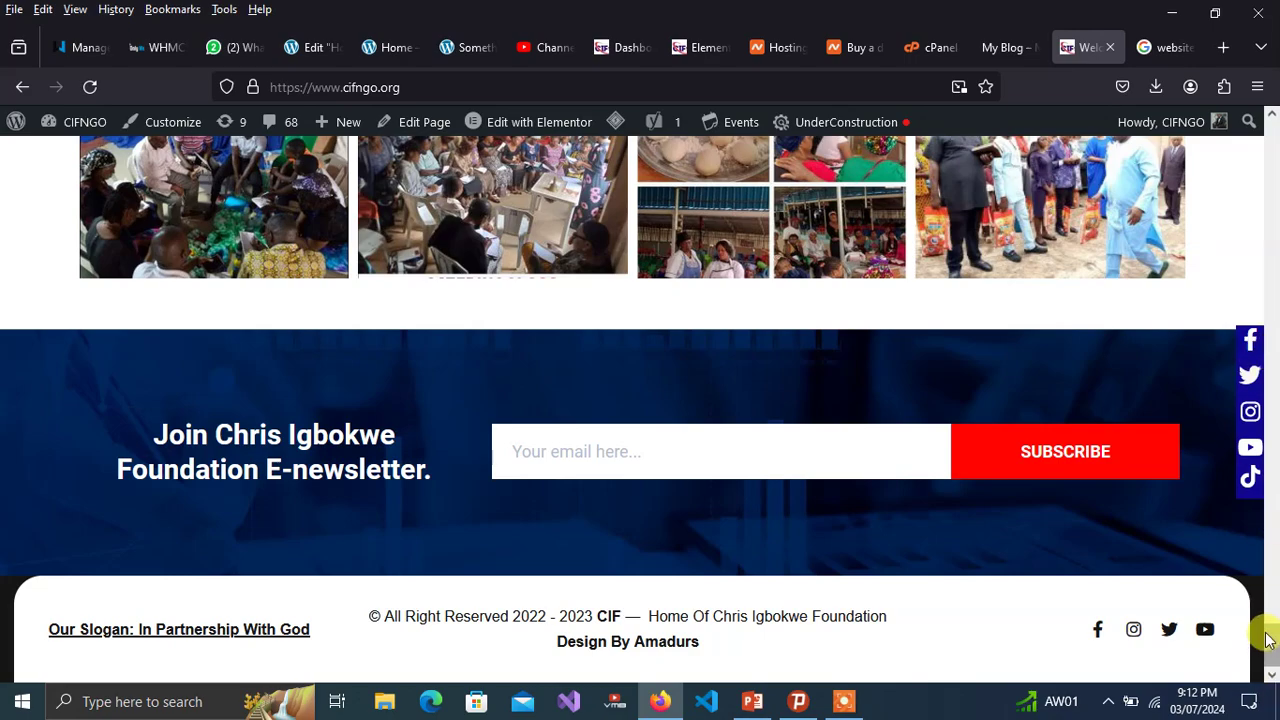
left_click_drag(1270, 640, 1274, 150)
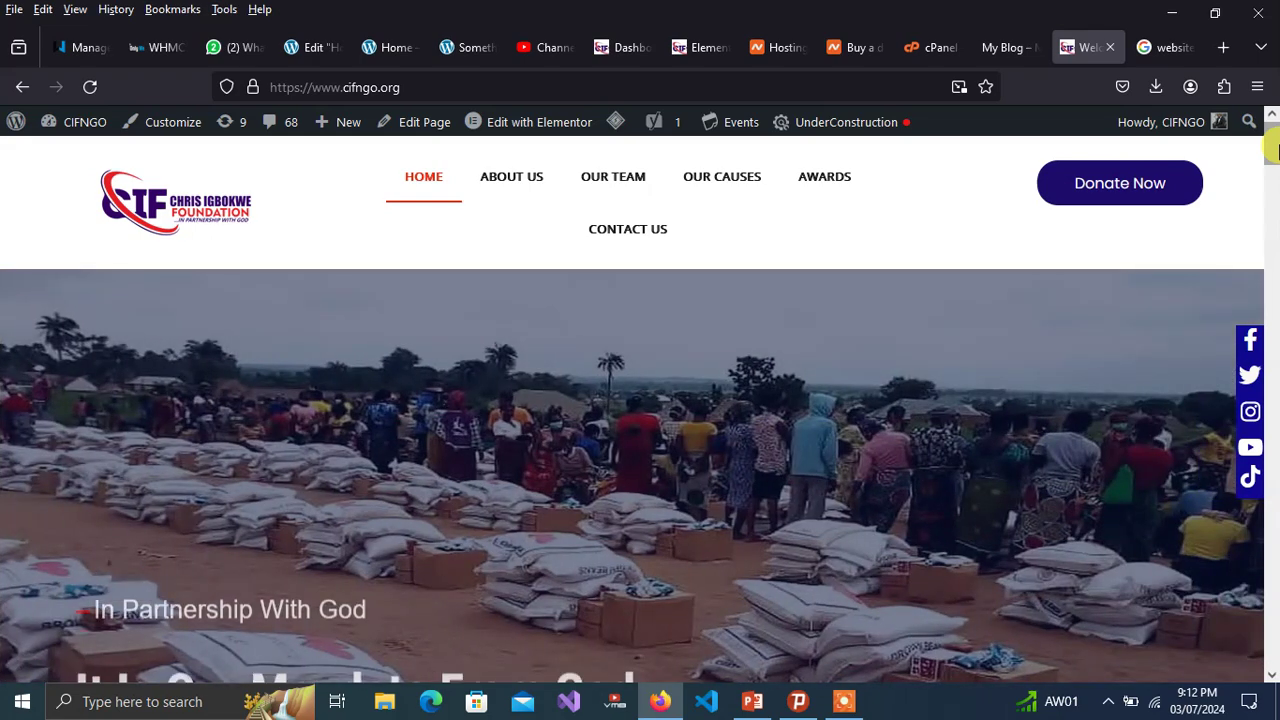
- Load goodland.africa in the browser tab that holds the Google website banner image result
left_click(1152, 50)
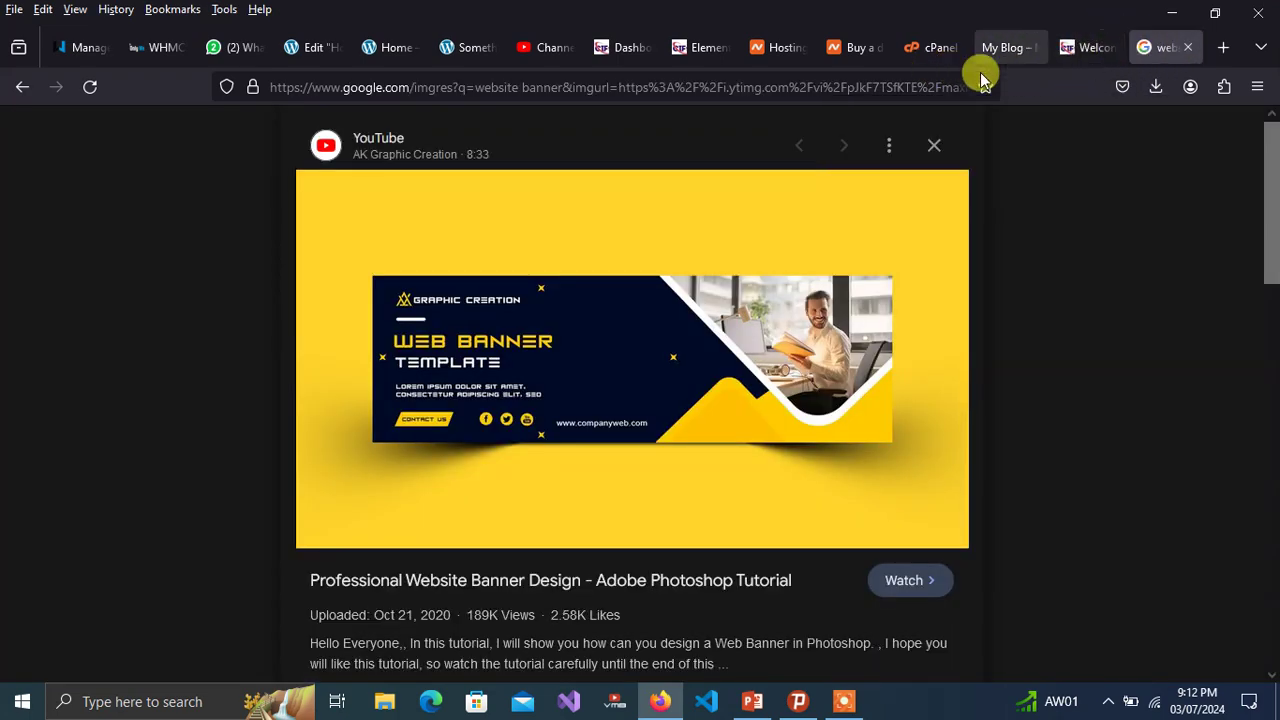
left_click(853, 84)
type("go")
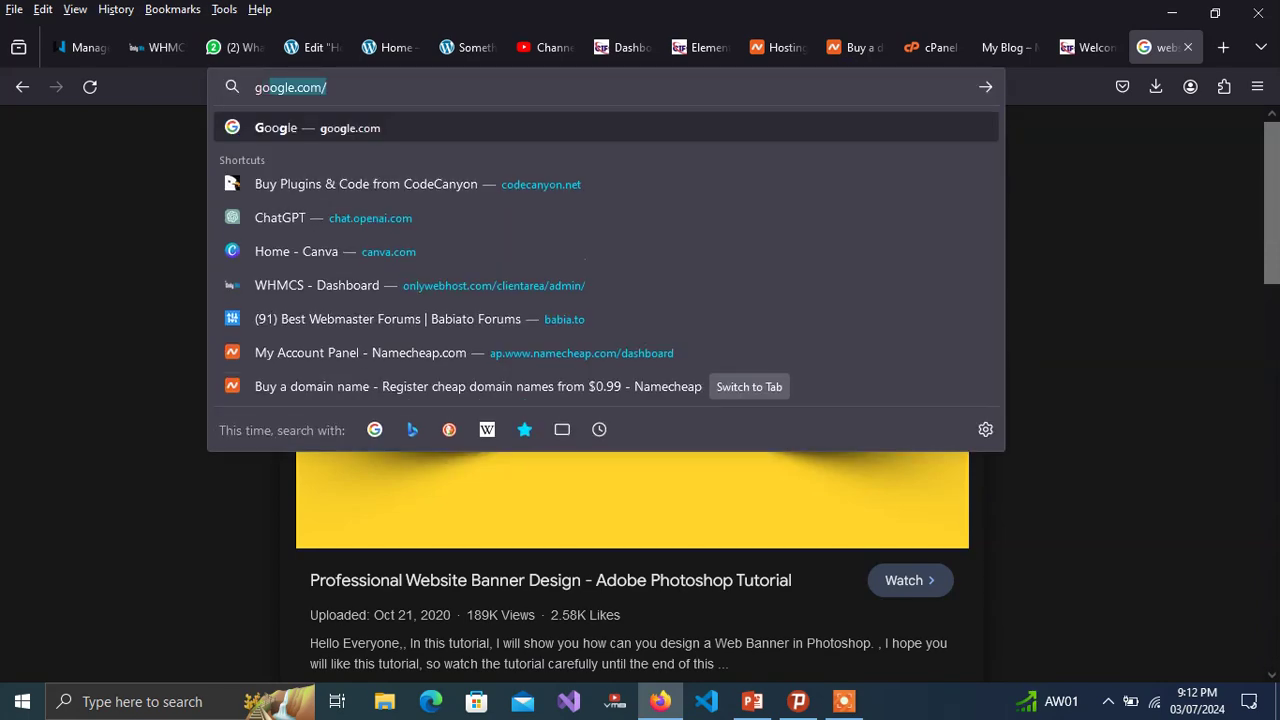
type("od")
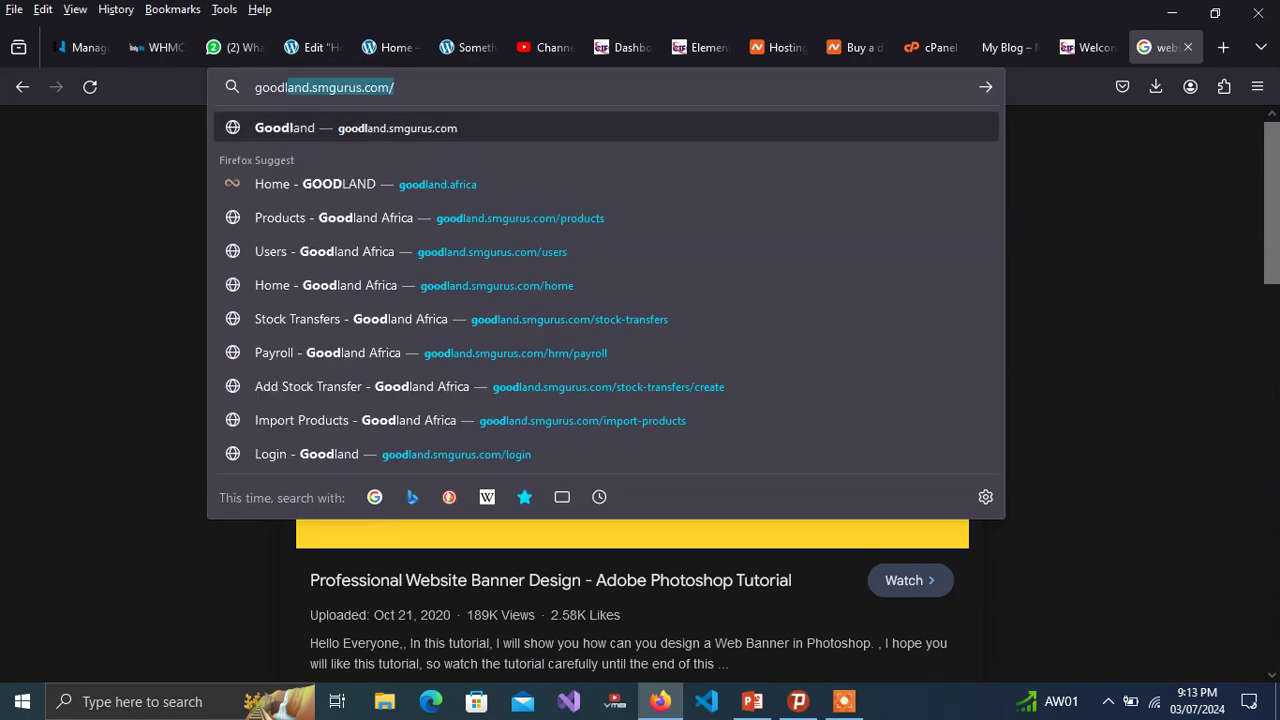
type("land.")
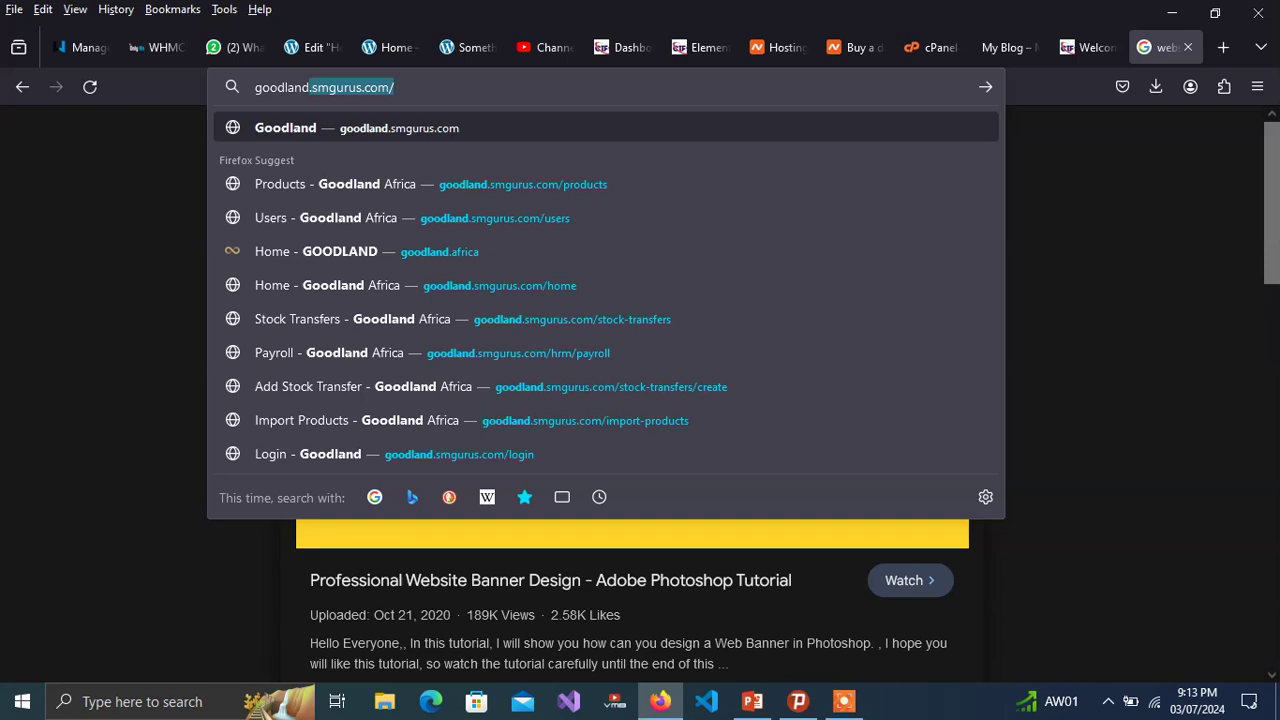
type("africa/")
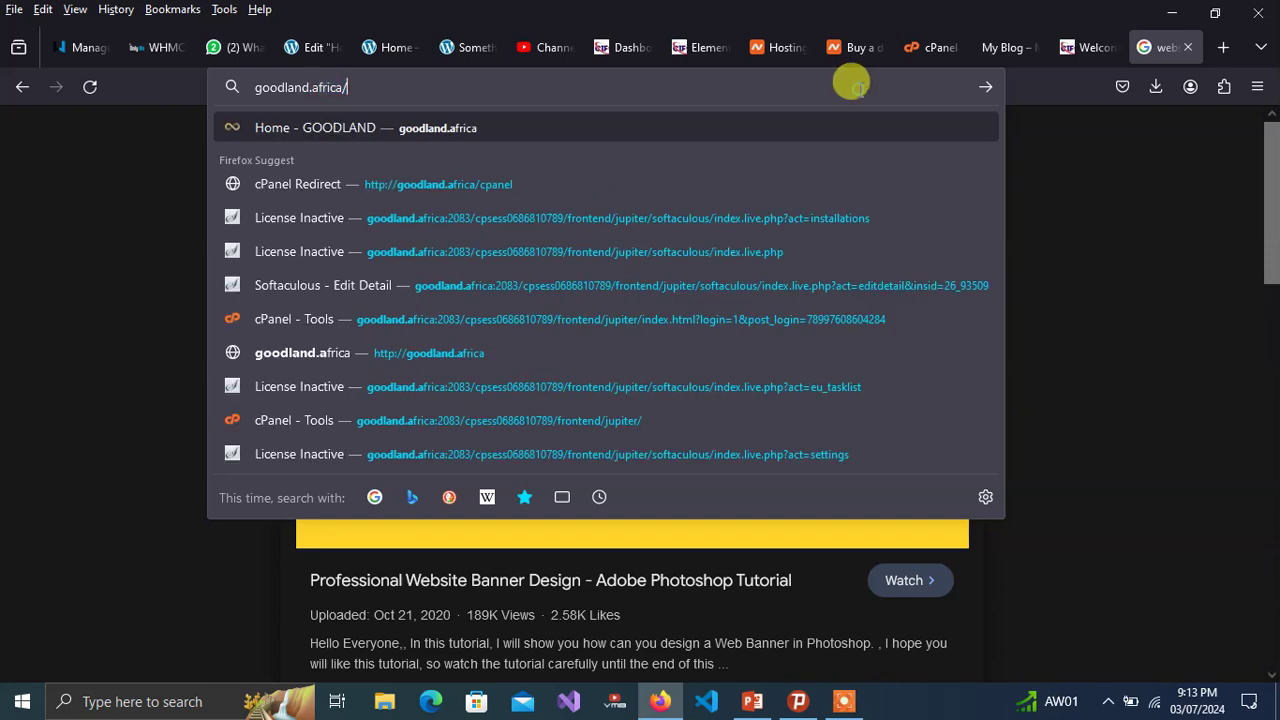
key("Return")
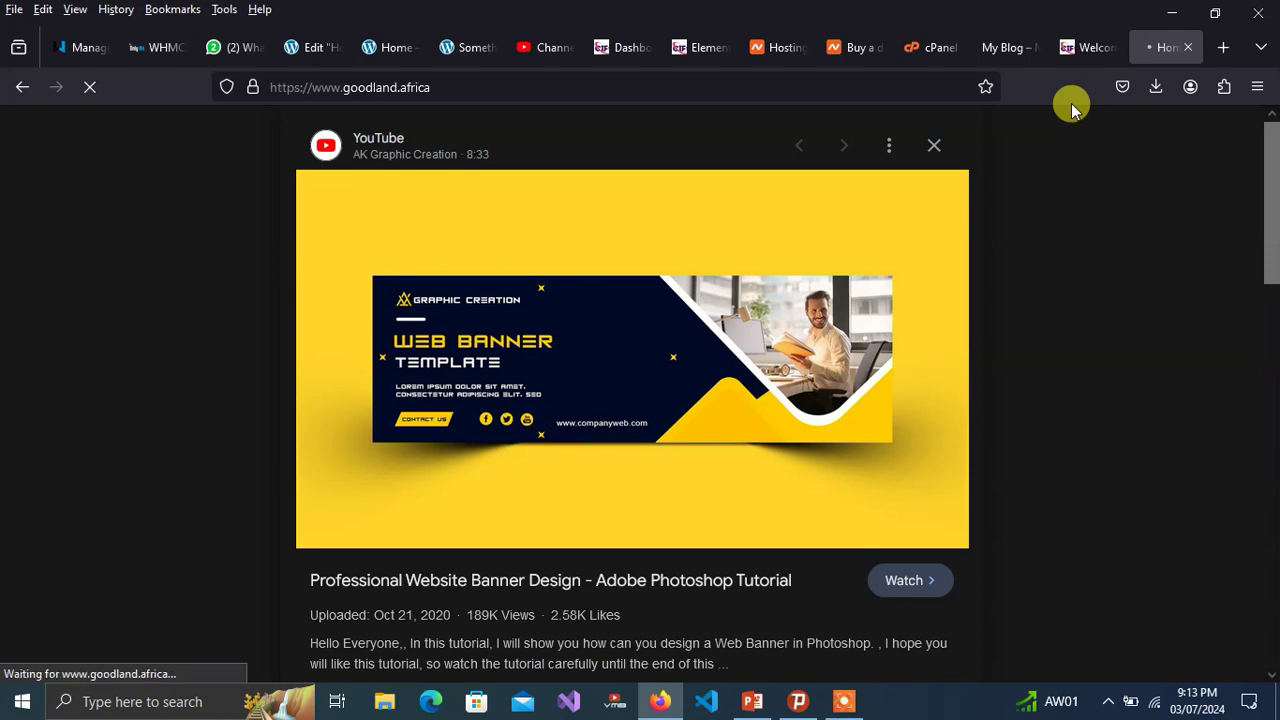
- Return to the cifngo.org home page and look at its welcome section with the founder's portrait and signature
left_click(1073, 50)
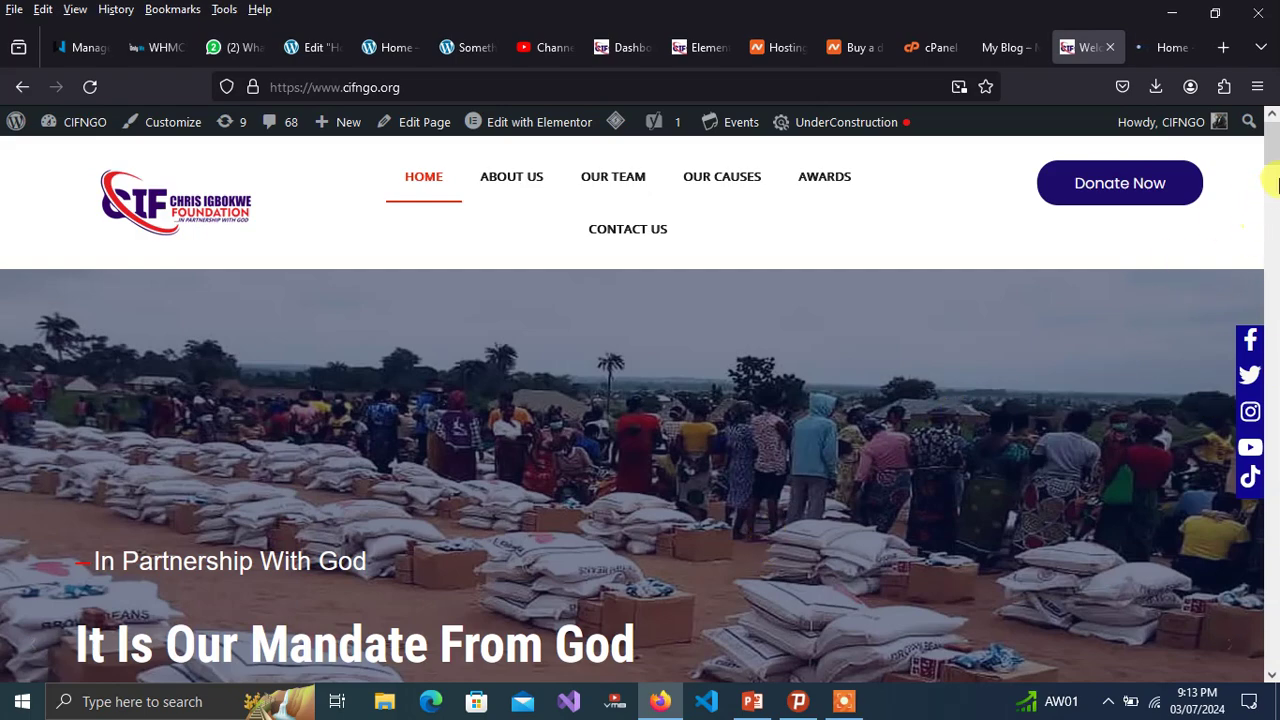
left_click_drag(1276, 160, 1276, 243)
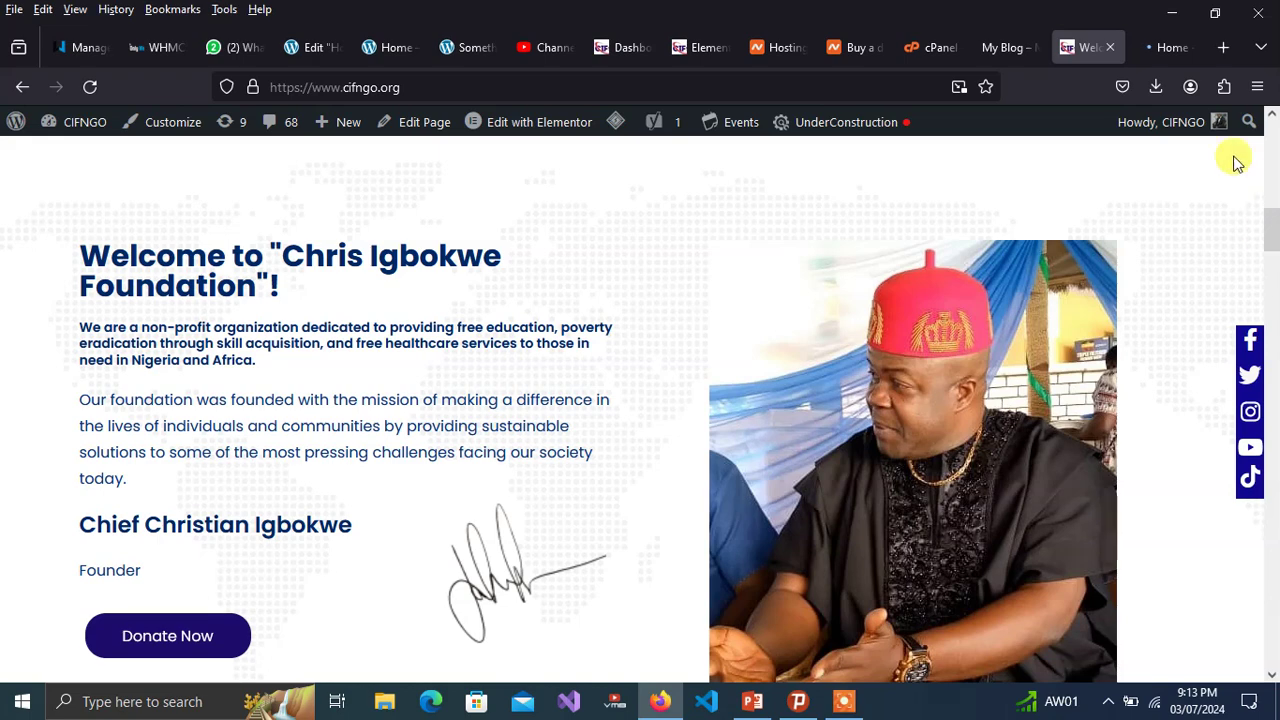
left_click(1168, 62)
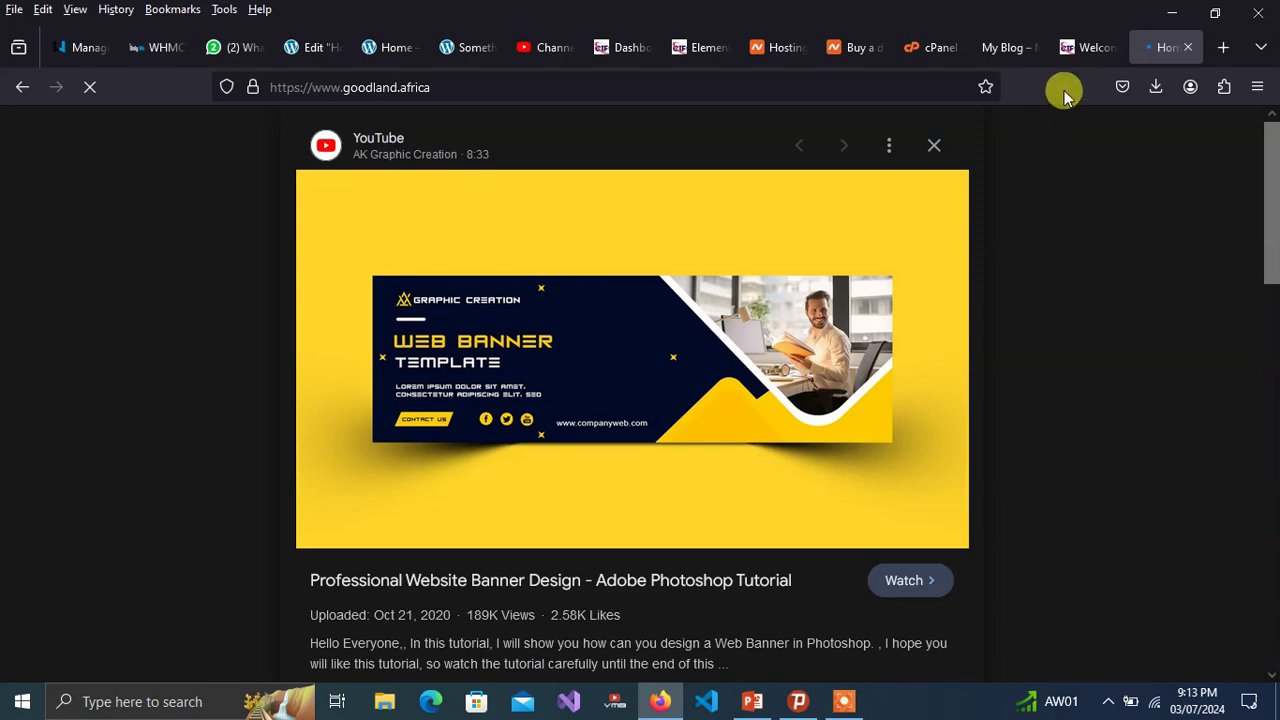
left_click(1092, 50)
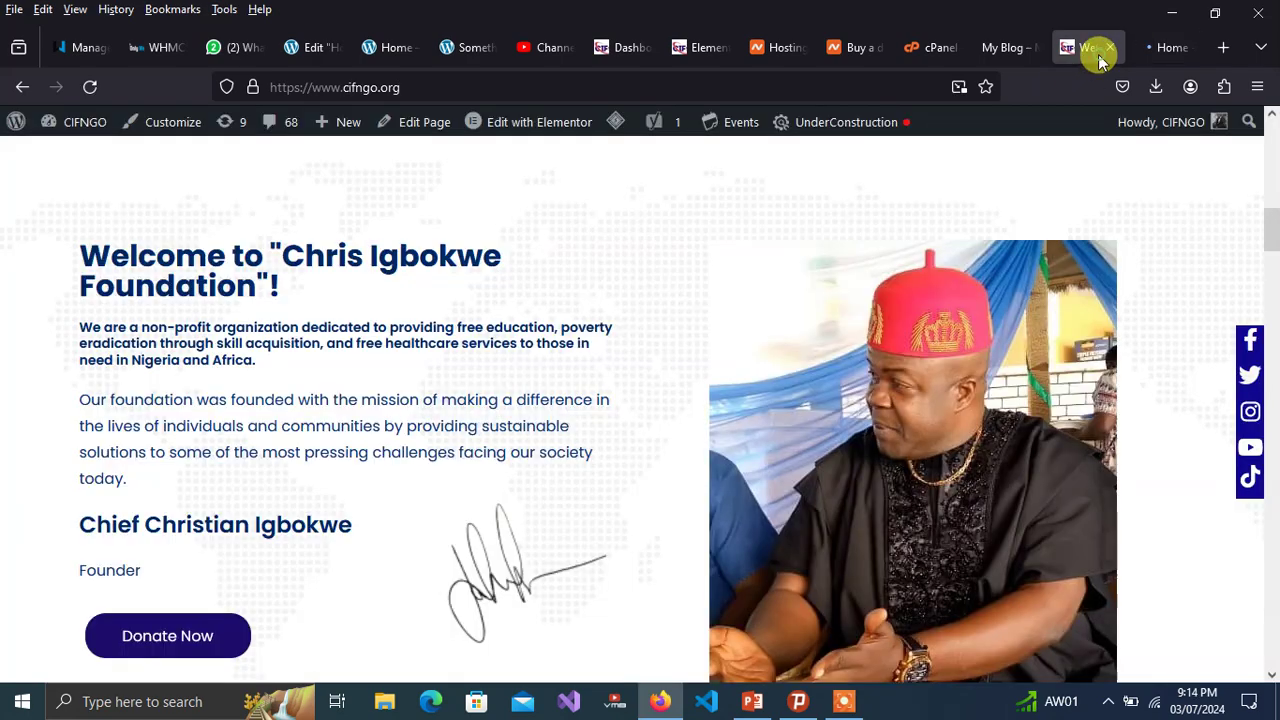
- View the goodland.africa home page, looking at its header navigation and hero section
left_click(1165, 48)
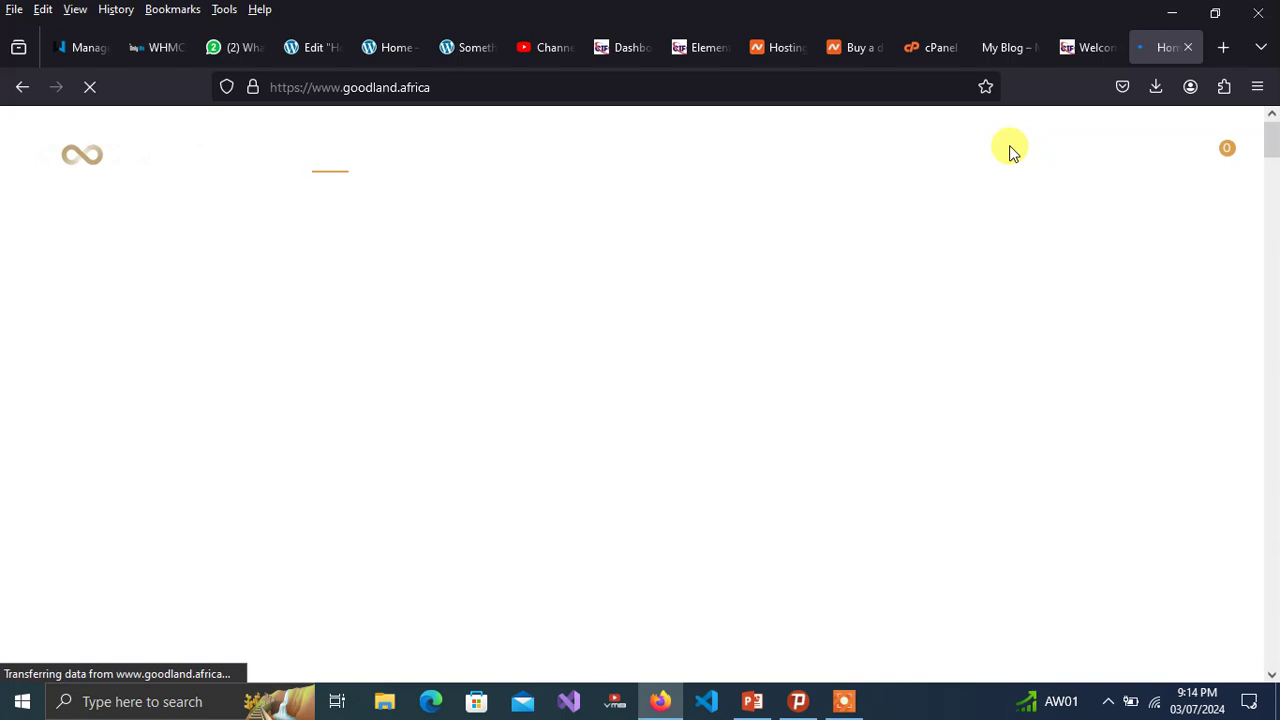
left_click_drag(1271, 143, 1229, 146)
left_click(1077, 48)
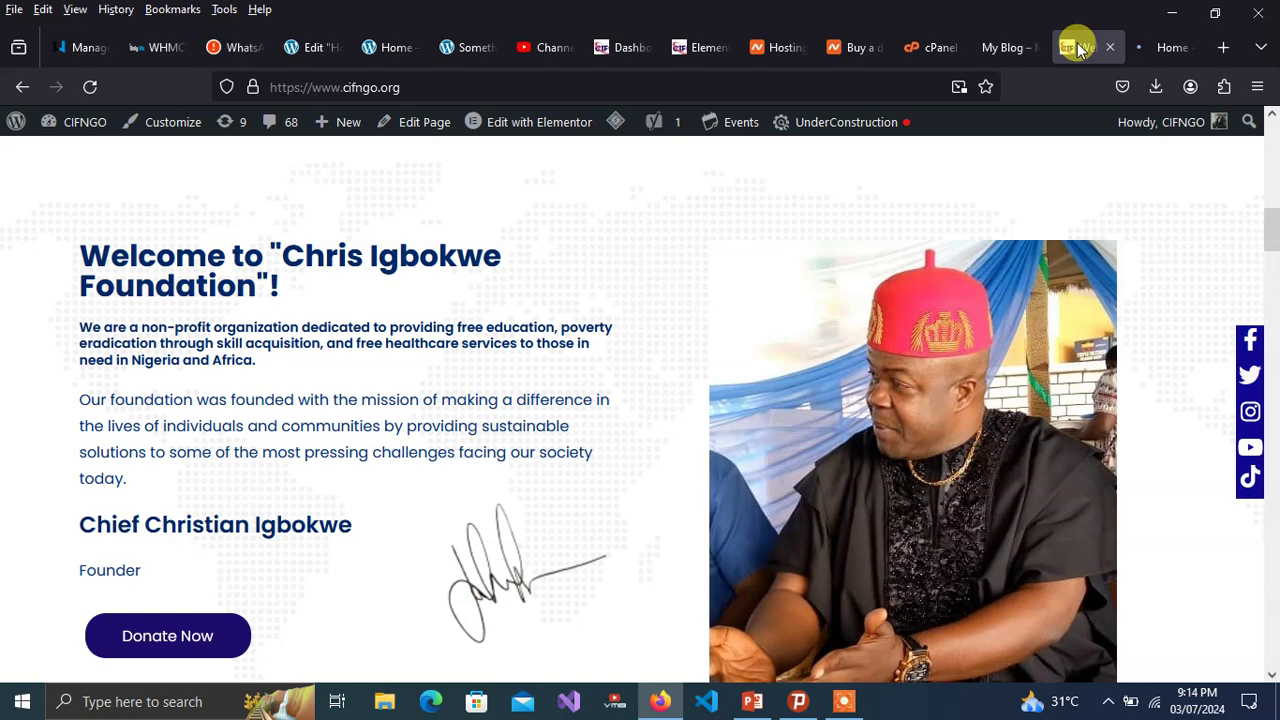
left_click(1170, 50)
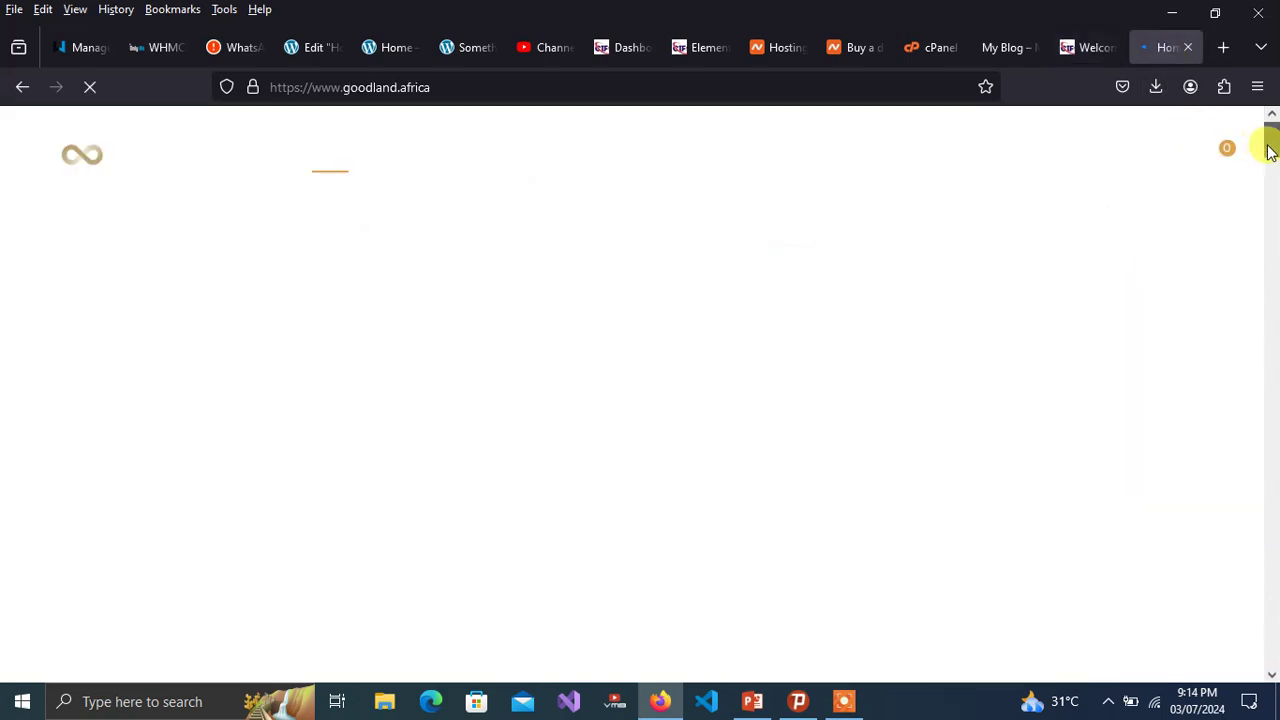
mouse_move(1271, 145)
left_mouse_down()
mouse_move(1269, 569)
mouse_move(1272, 105)
mouse_move(1272, 622)
mouse_move(1266, 89)
mouse_move(1268, 120)
left_mouse_up()
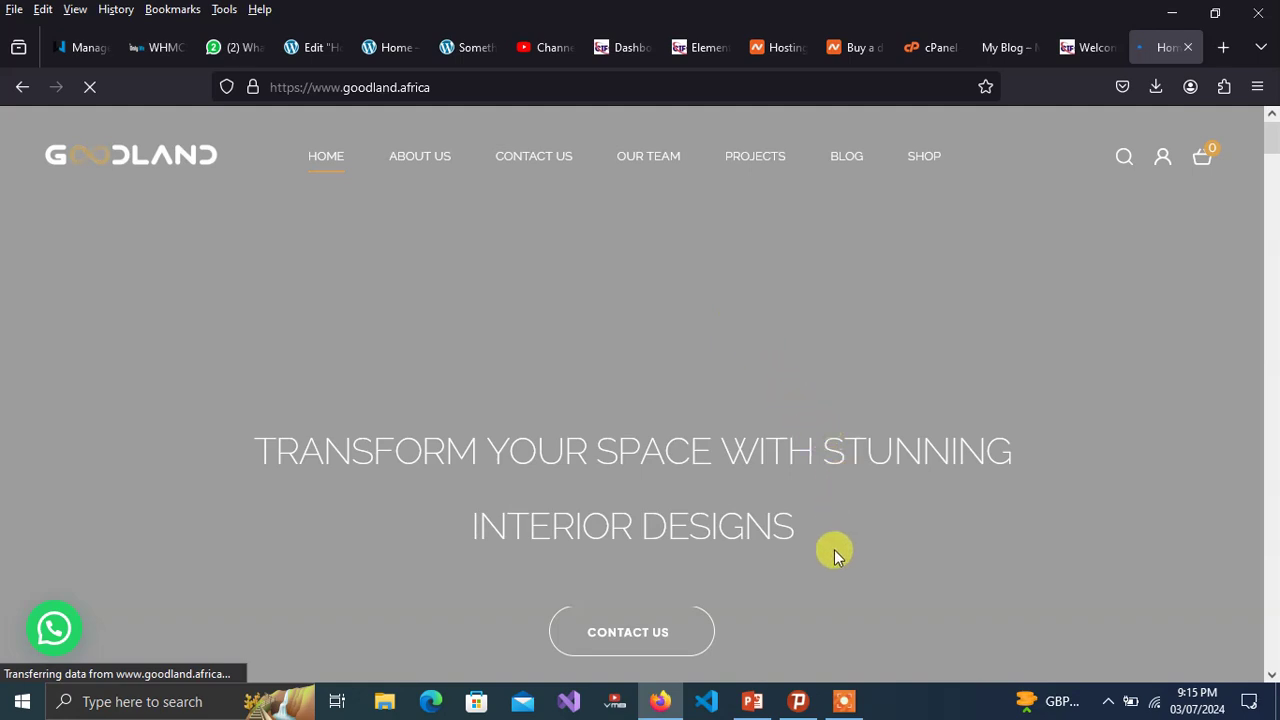
left_click(844, 701)
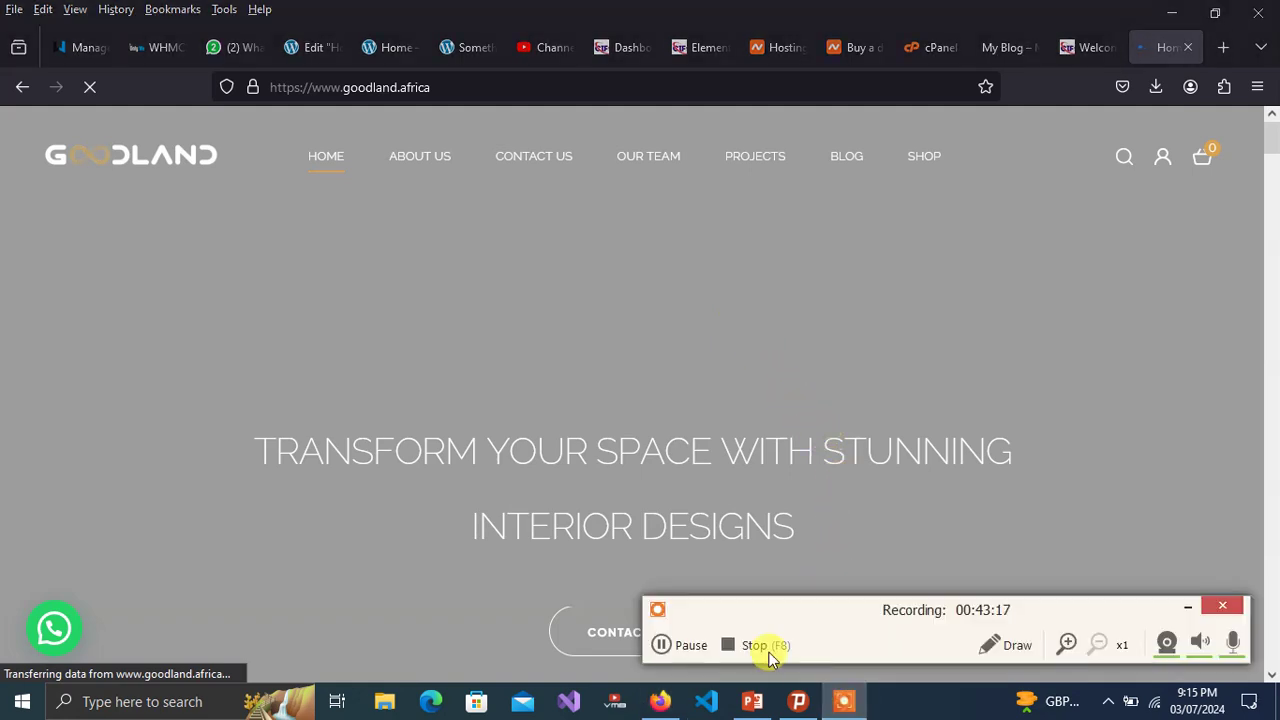